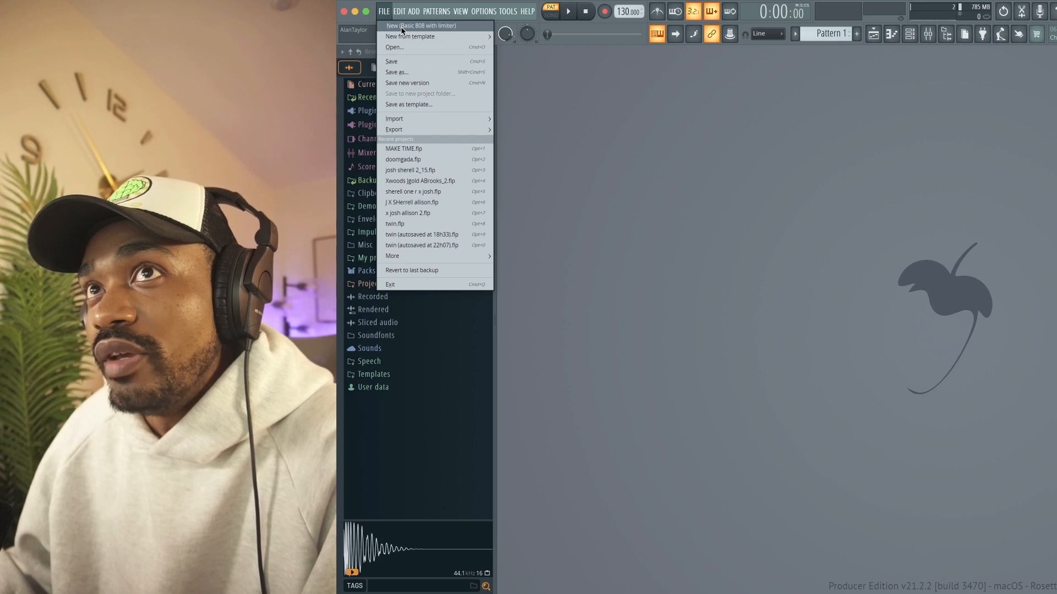
Create a new project from the Basic 808 with limiter template, discarding changes to the untitled project
{"action": "left_click", "coordinate": [432, 30]}
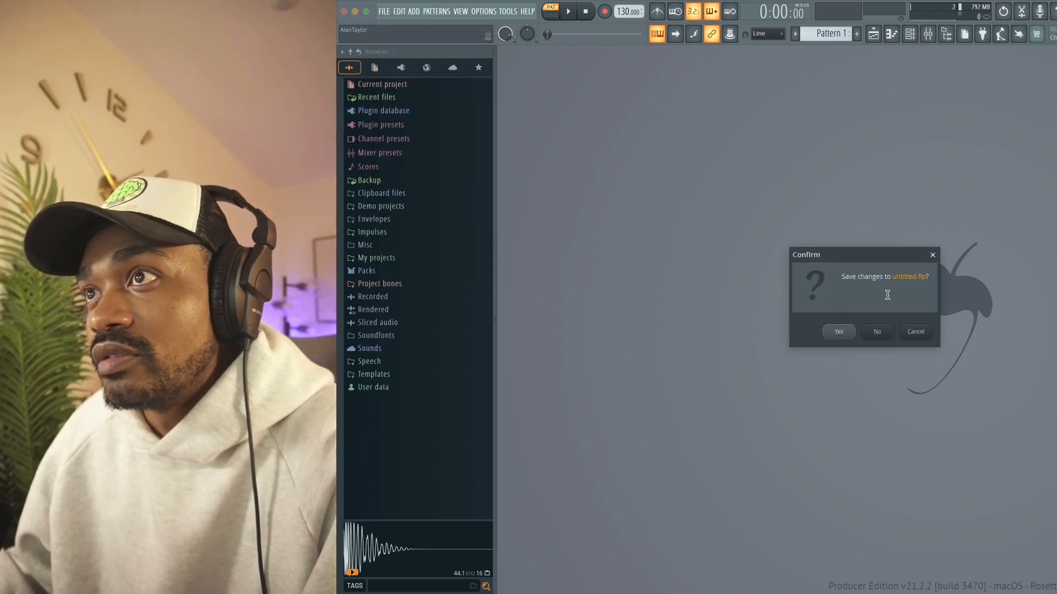
{"action": "left_click", "coordinate": [880, 332]}
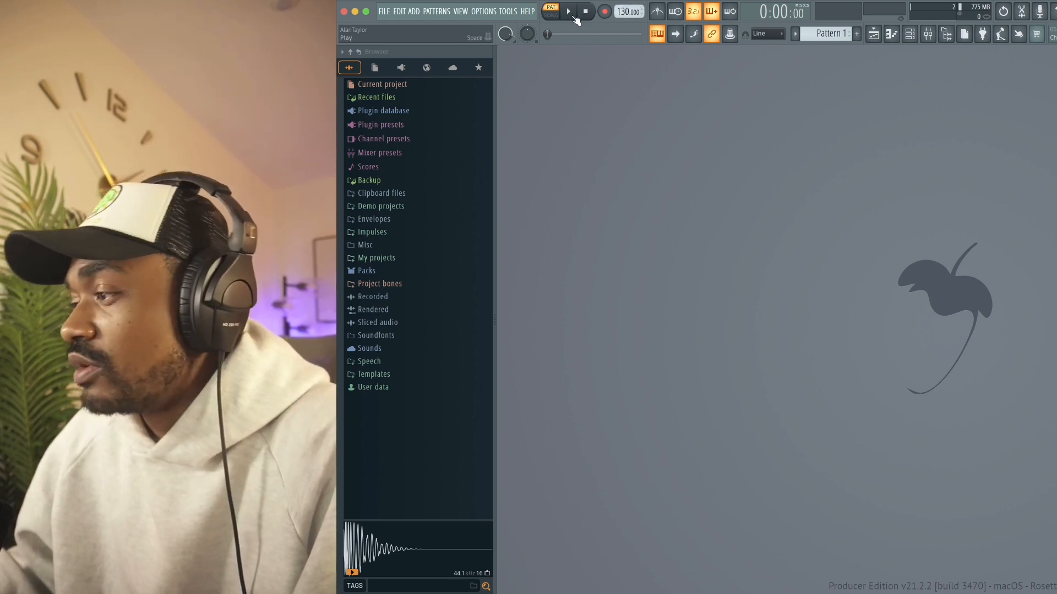
Toggle the metronome and briefly play the empty pattern to hear its click, leaving the metronome enabled
{"action": "key", "text": "ctrl+m"}
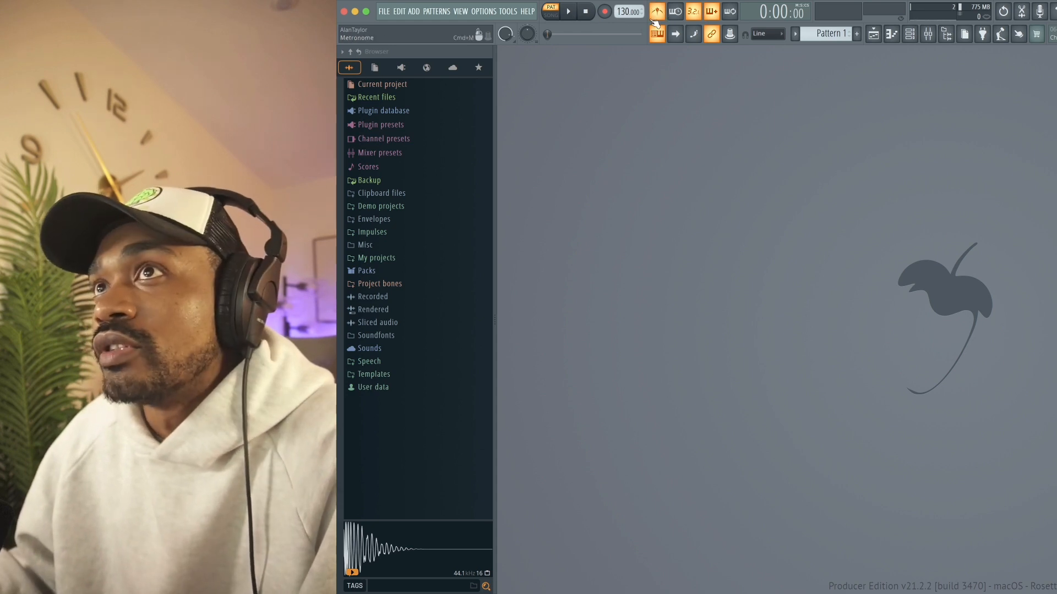
{"action": "left_click", "coordinate": [658, 12]}
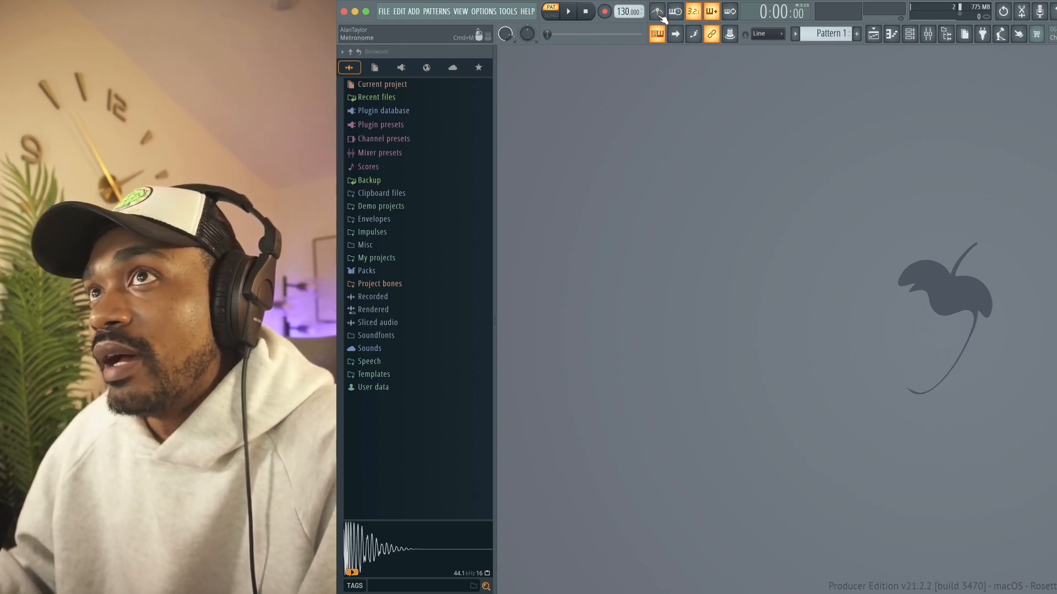
{"action": "left_click", "coordinate": [659, 16]}
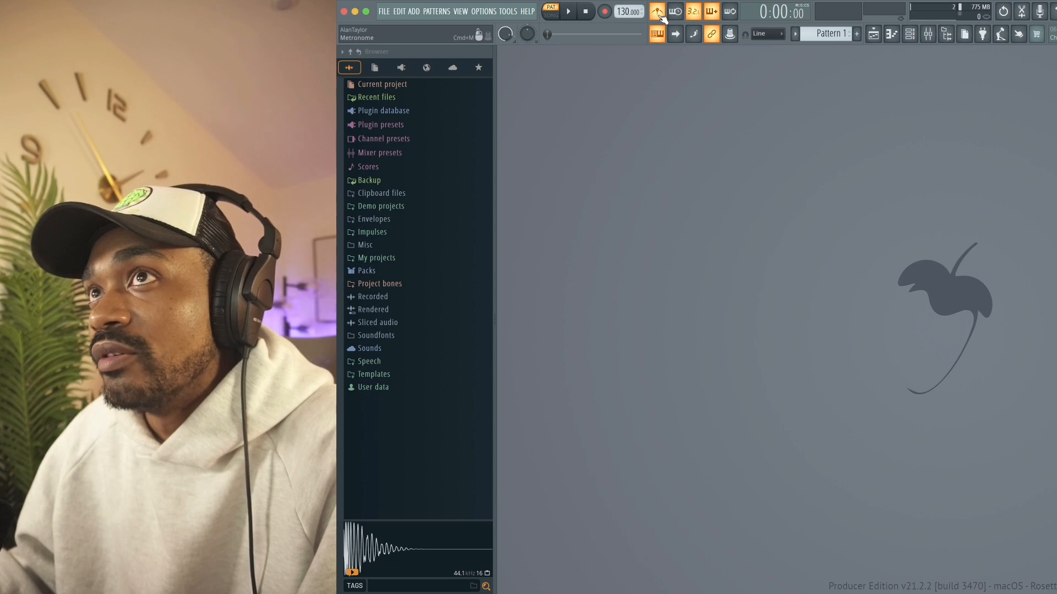
{"action": "left_click", "coordinate": [568, 11]}
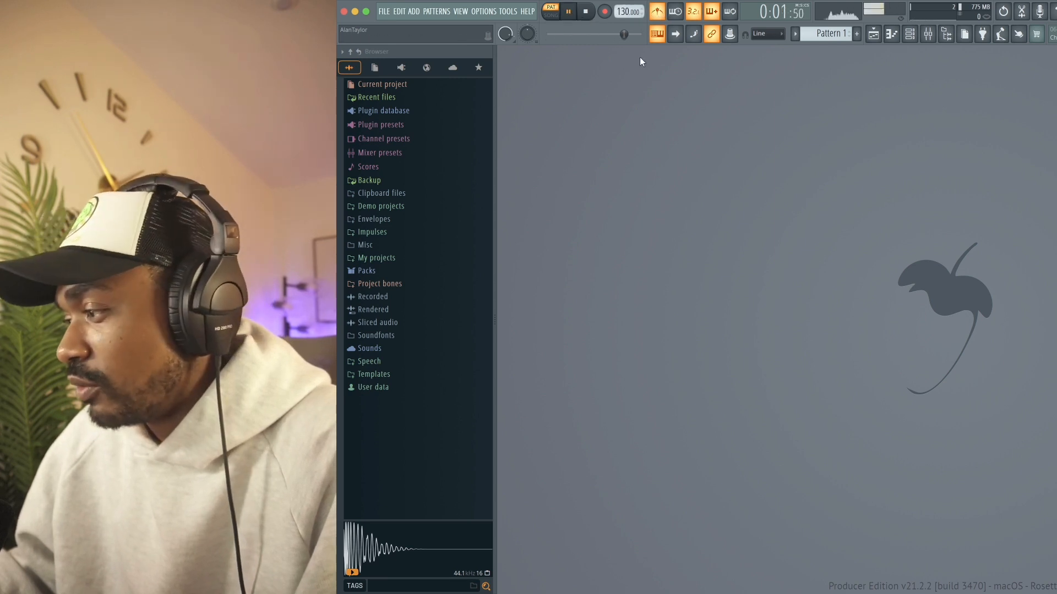
{"action": "left_click", "coordinate": [660, 15]}
{"action": "key", "text": "space"}
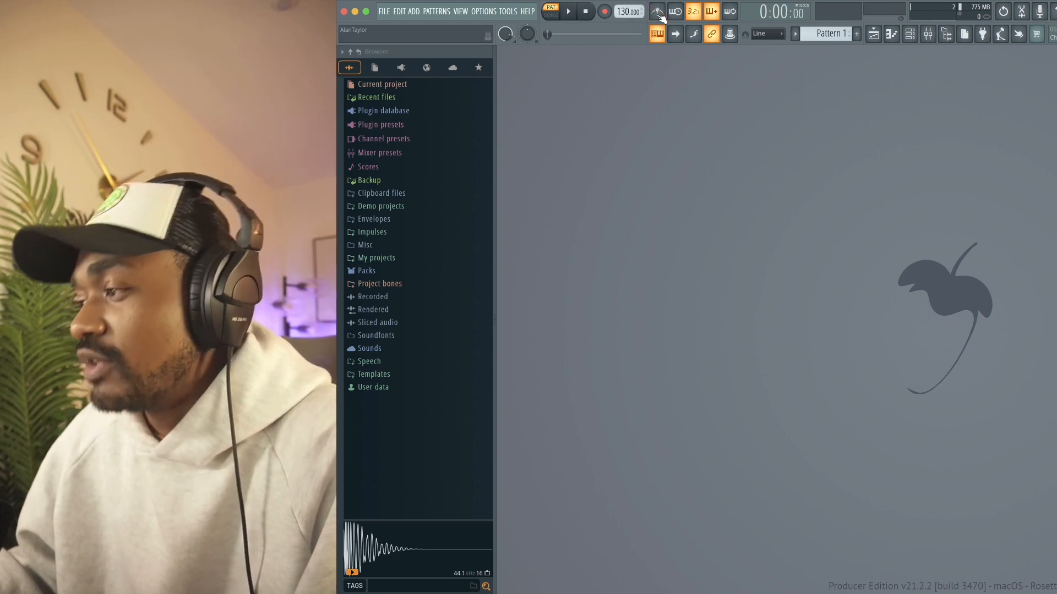
{"action": "left_click", "coordinate": [659, 13]}
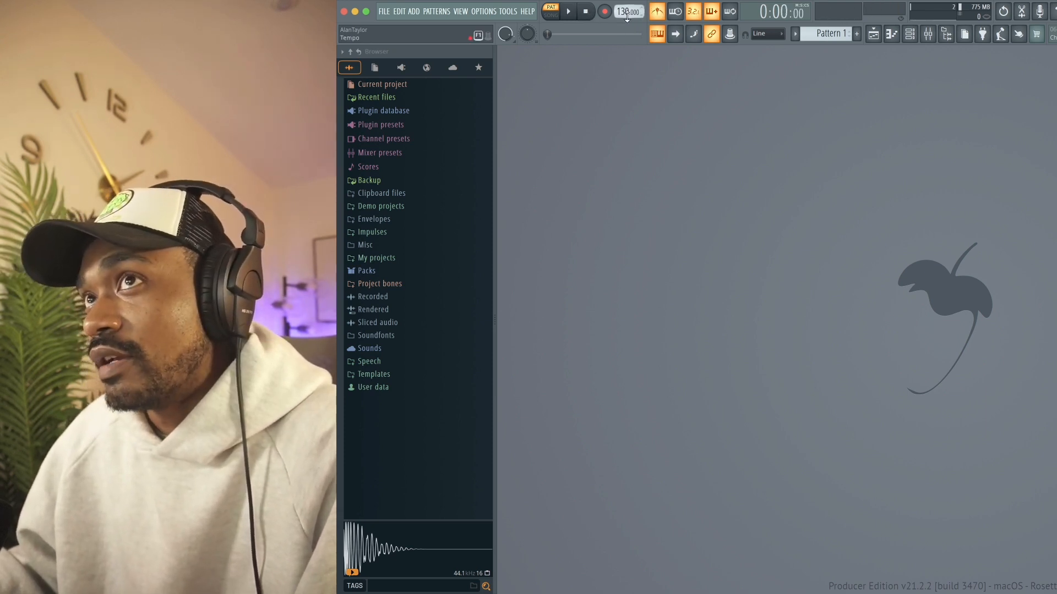
Lower the tempo to 100 BPM, play the metronome, reduce the tempo further to 74 BPM, and stop playback
{"action": "left_click_drag", "start_coordinate": [624, 16], "coordinate": [625, 47]}
{"action": "left_click", "coordinate": [569, 11]}
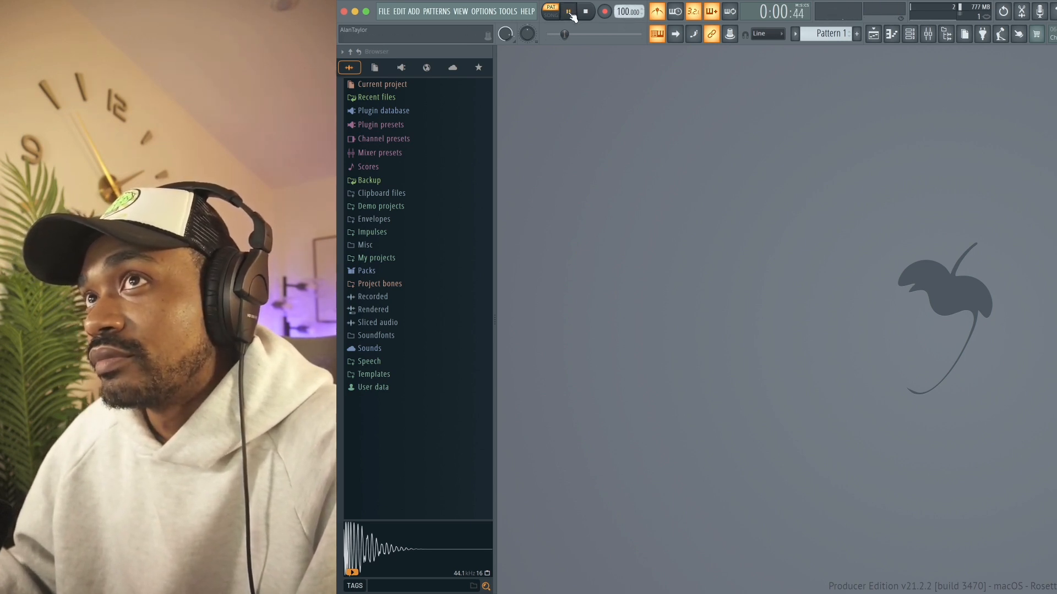
{"action": "left_click_drag", "start_coordinate": [624, 11], "coordinate": [625, 55]}
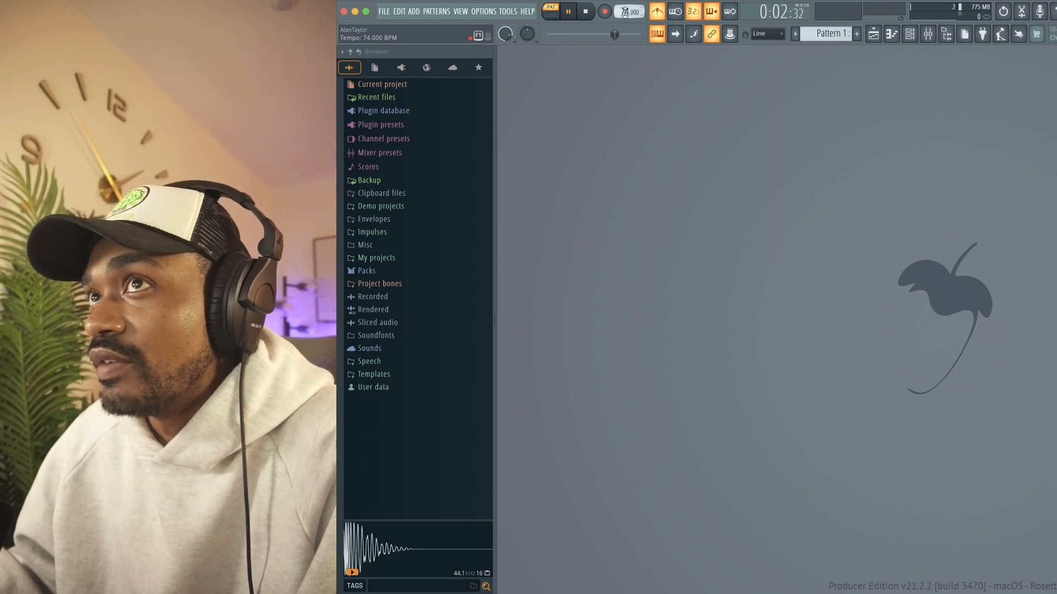
{"action": "left_click", "coordinate": [585, 16]}
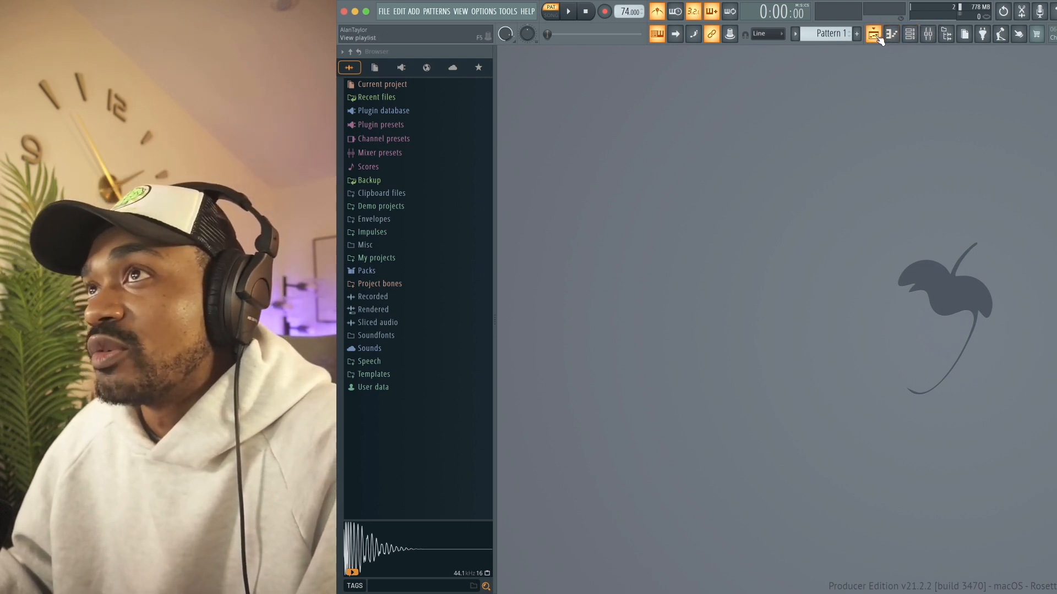
Open the playlist and paint Pattern 1 clips on Track 1 from bar 1 through bar 9
{"action": "left_click", "coordinate": [874, 34]}
{"action": "left_click", "coordinate": [876, 37]}
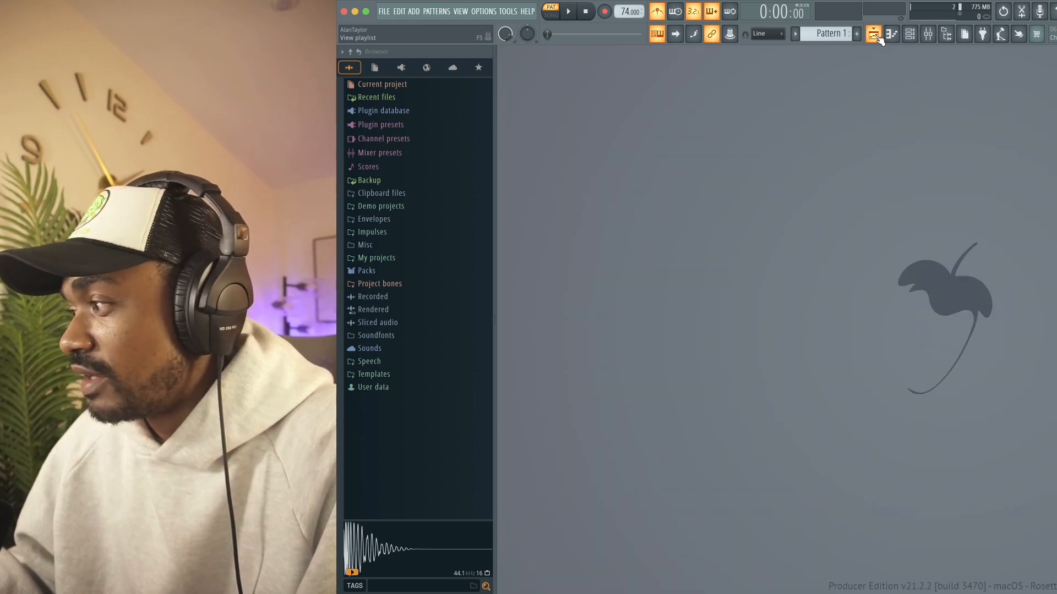
{"action": "left_click", "coordinate": [876, 36]}
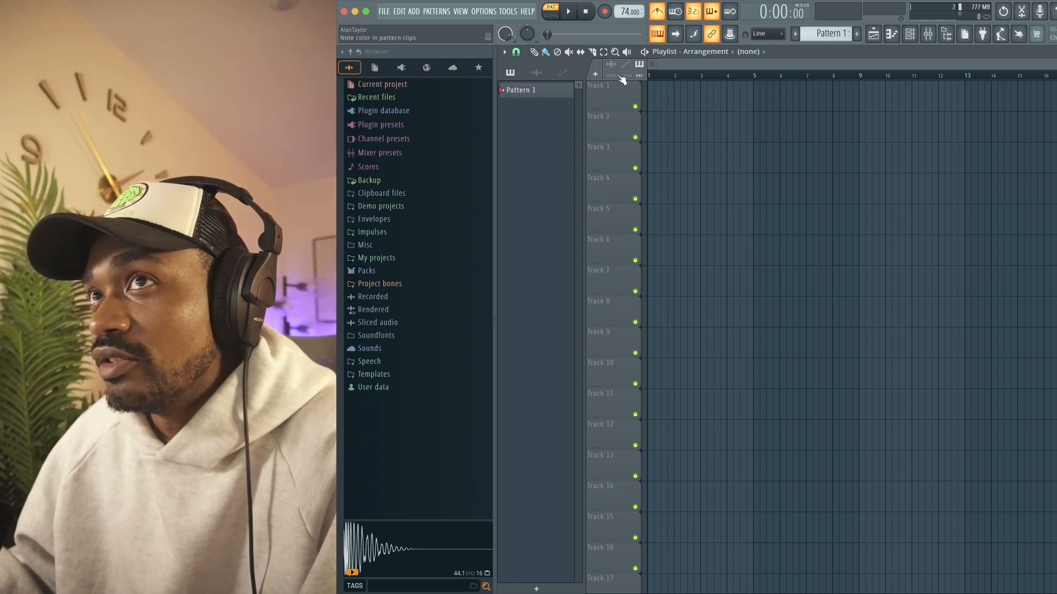
{"action": "left_click", "coordinate": [540, 91]}
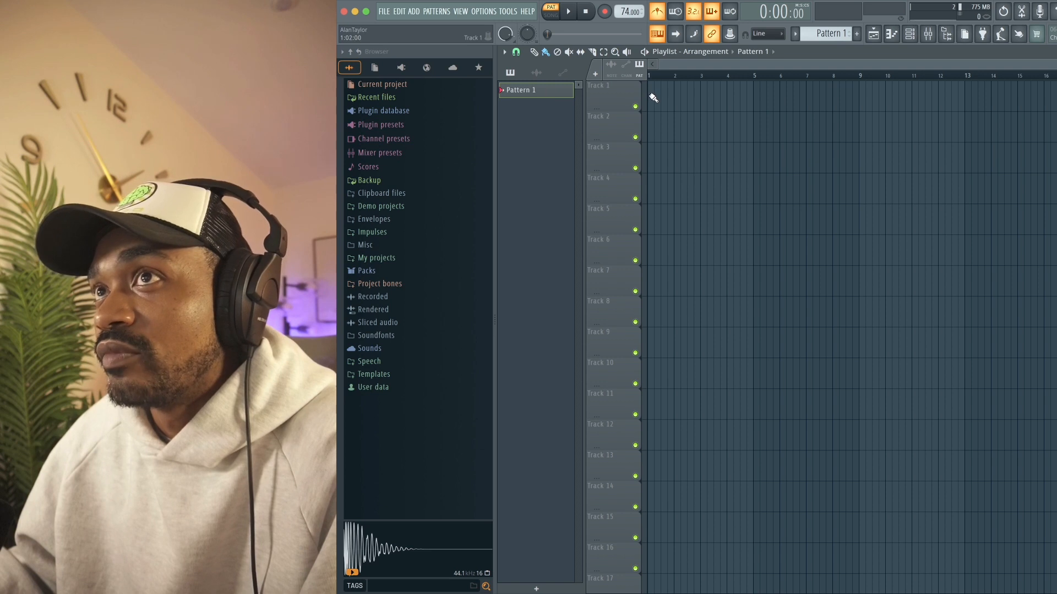
{"action": "mouse_move", "coordinate": [653, 97]}
{"action": "left_mouse_down"}
{"action": "mouse_move", "coordinate": [864, 94]}
{"action": "mouse_move", "coordinate": [870, 85]}
{"action": "left_mouse_up"}
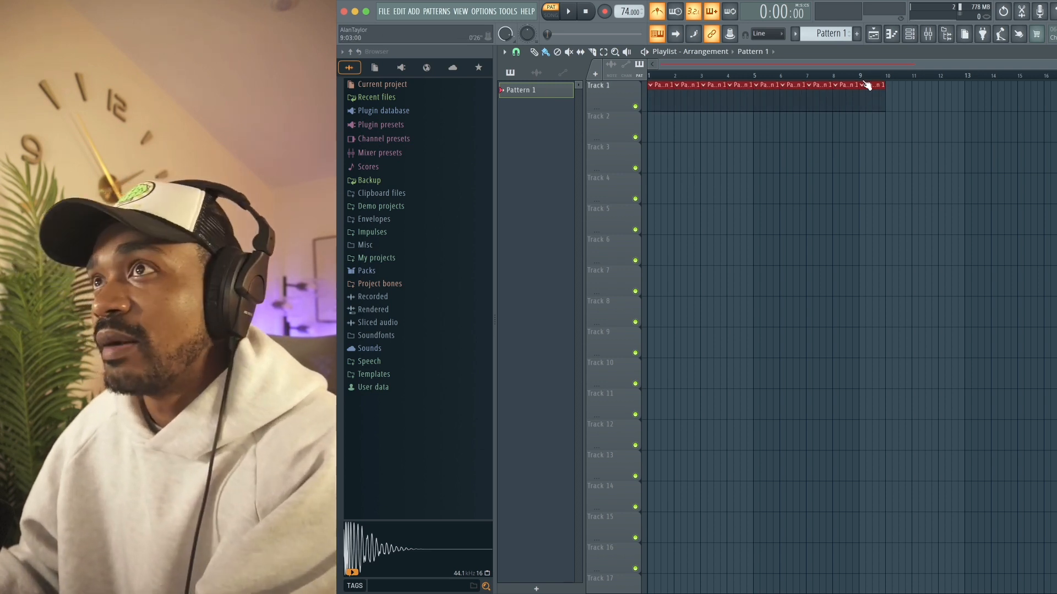
Paint Pattern 1 clips on Track 2 through bar 8 and remove the clips in bars 5 to 8
{"action": "left_click", "coordinate": [654, 128]}
{"action": "left_click_drag", "start_coordinate": [653, 128], "coordinate": [839, 121]}
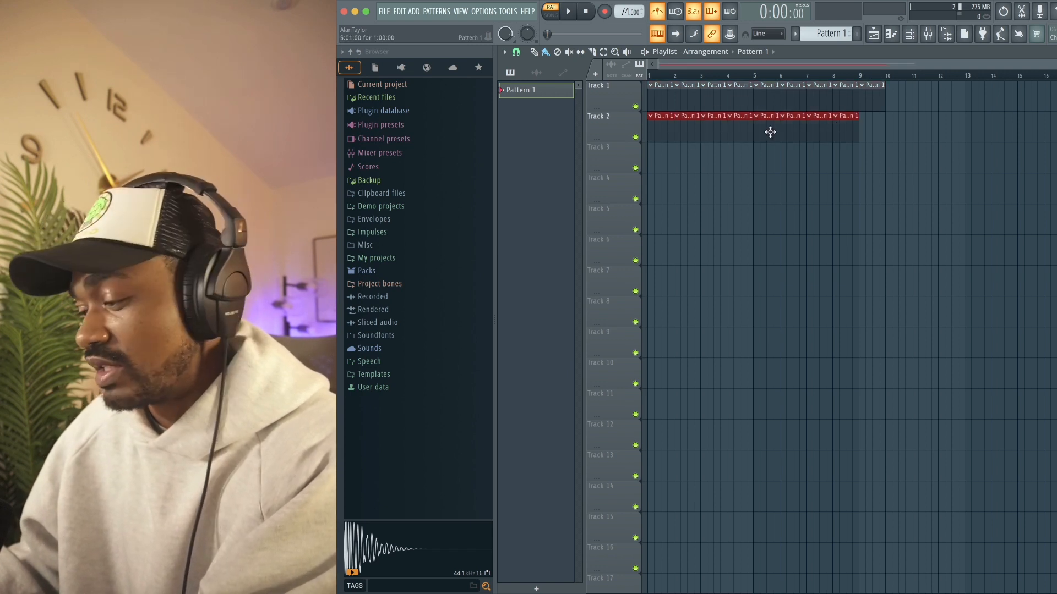
{"action": "right_click", "coordinate": [770, 132]}
{"action": "right_click", "coordinate": [790, 131]}
{"action": "right_click", "coordinate": [809, 132]}
{"action": "right_click", "coordinate": [840, 130]}
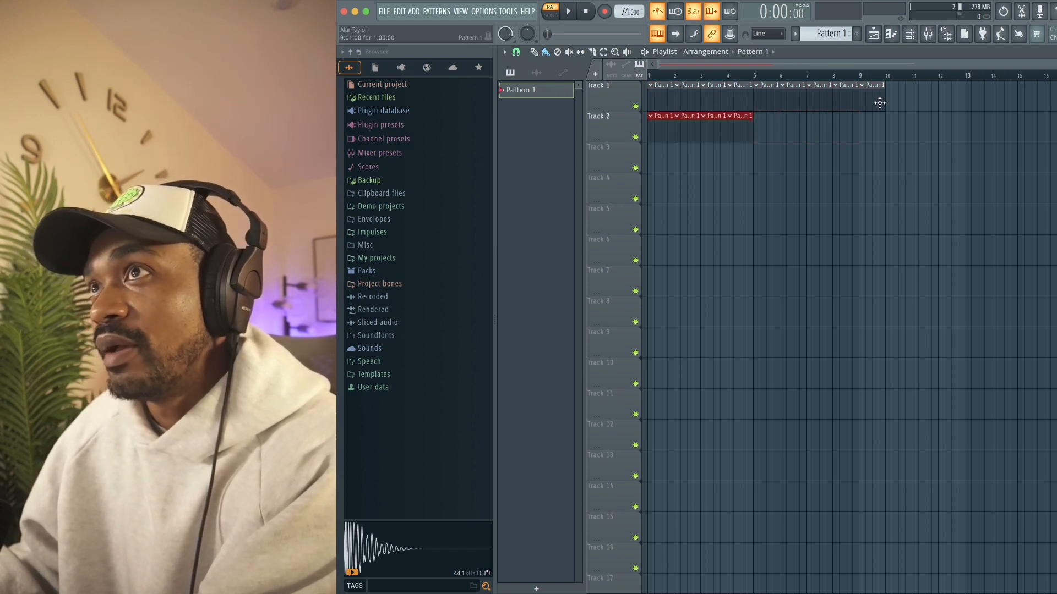
Continue the Pattern 1 clips on Track 1 through bar 13 and add two on Track 2 at bars 10 and 11
{"action": "left_click_drag", "start_coordinate": [892, 97], "coordinate": [976, 92]}
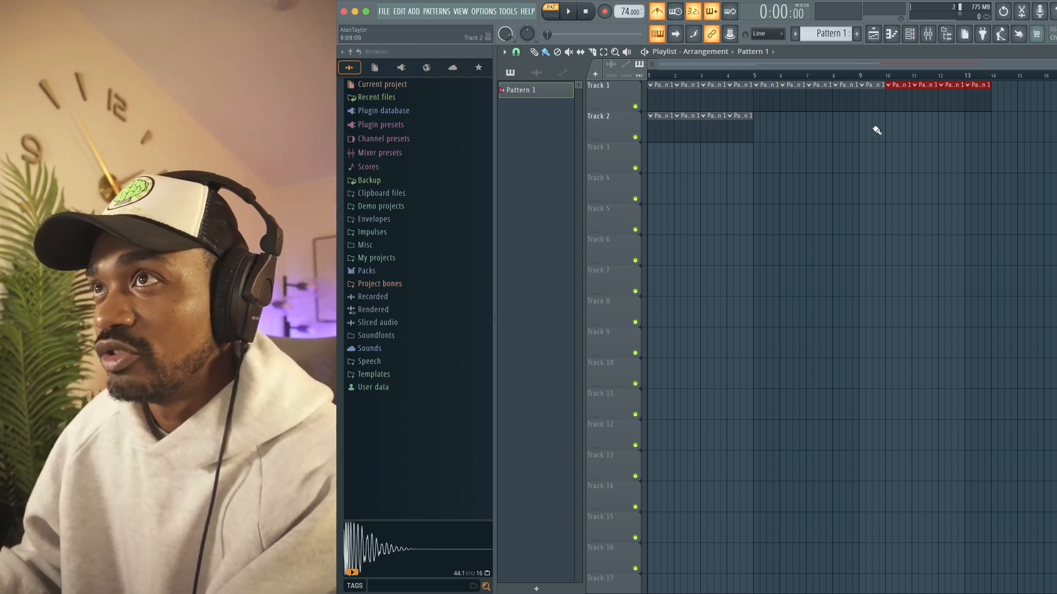
{"action": "left_click_drag", "start_coordinate": [887, 126], "coordinate": [924, 118]}
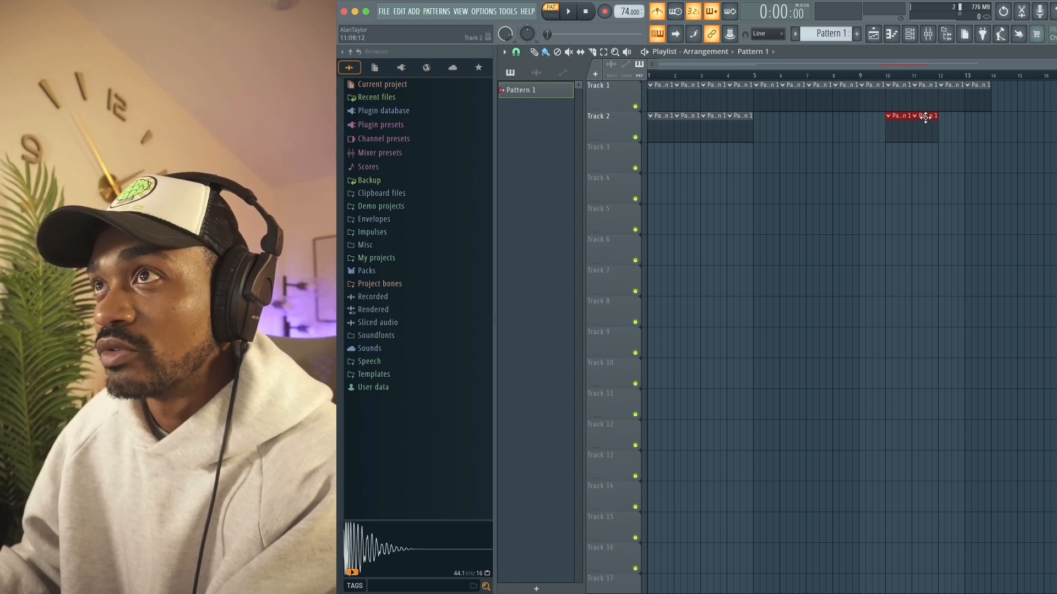
Select all pattern clips on both playlist tracks and delete them
{"action": "left_click", "coordinate": [604, 51]}
{"action": "left_click_drag", "start_coordinate": [1004, 171], "coordinate": [647, 38]}
{"action": "key", "text": "Delete"}
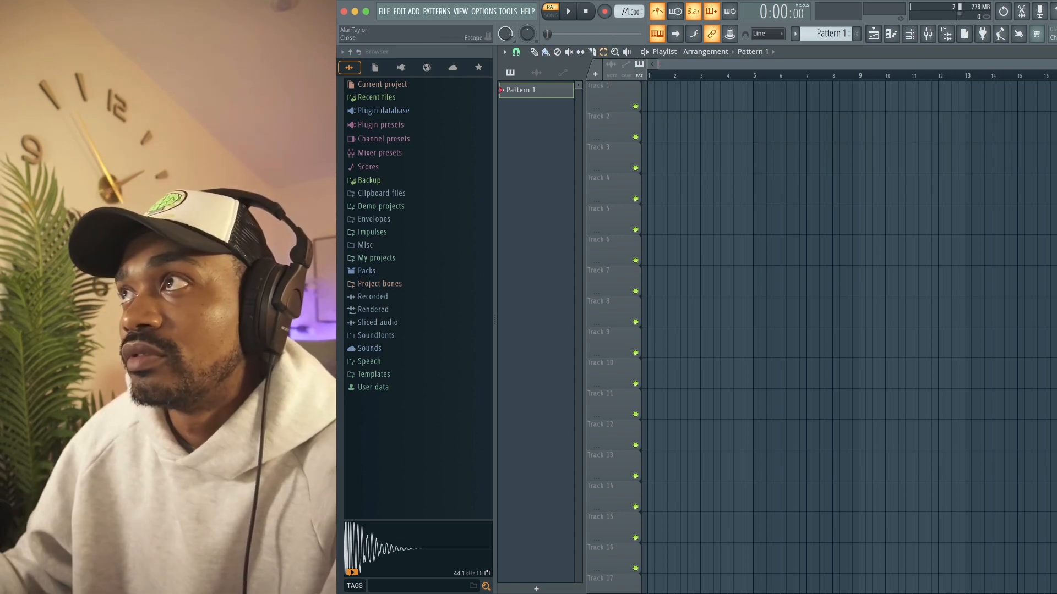
Close the playlist, view the piano roll of the 808 Kick, and close it again
{"action": "left_click", "coordinate": [891, 36]}
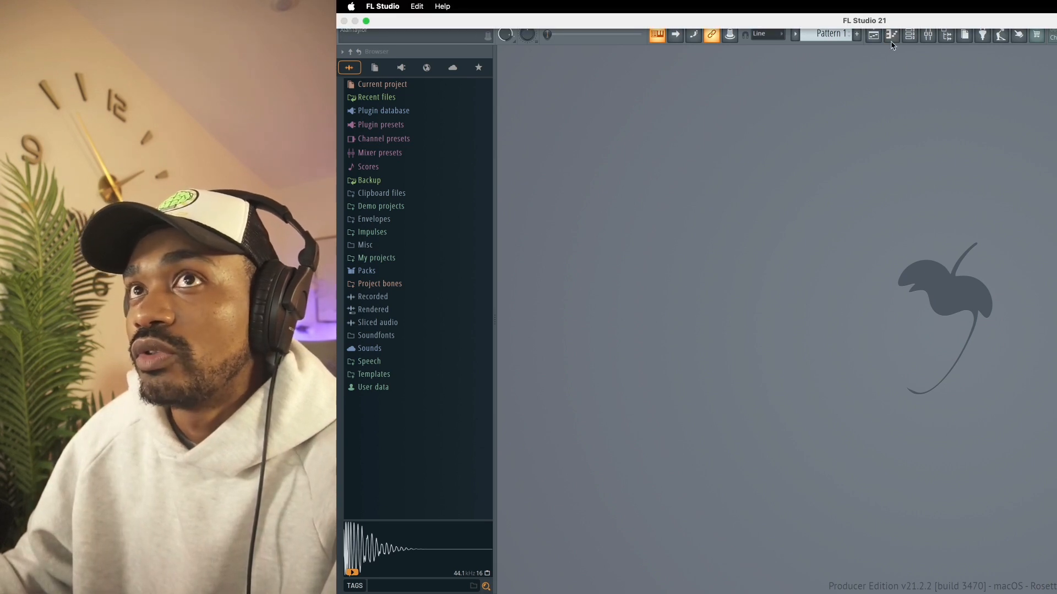
{"action": "left_click", "coordinate": [892, 34]}
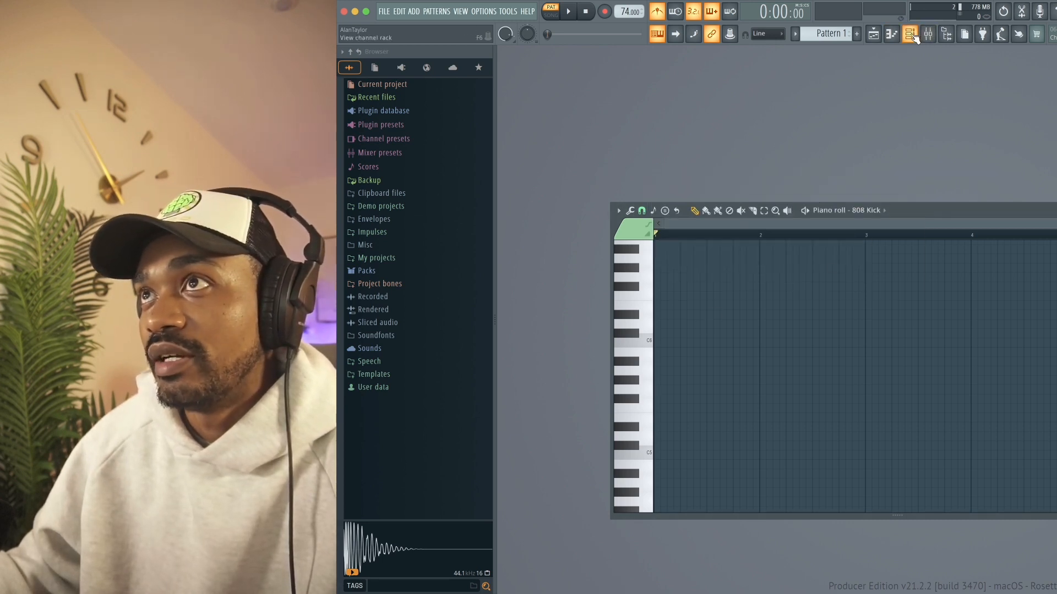
{"action": "key", "text": "Escape"}
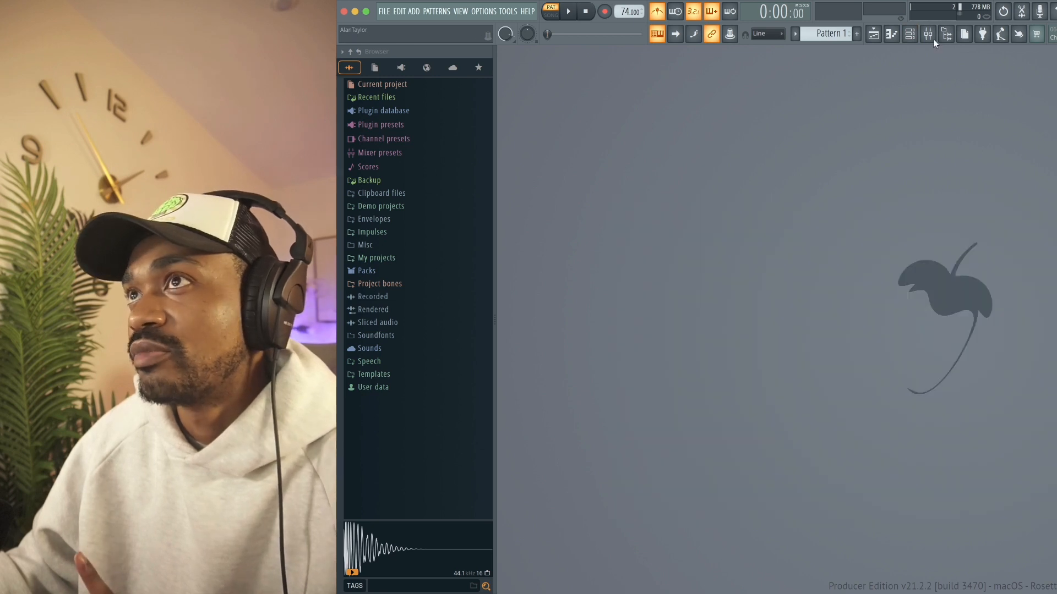
Open the channel rack and reposition its window in the workspace
{"action": "left_click", "coordinate": [910, 36]}
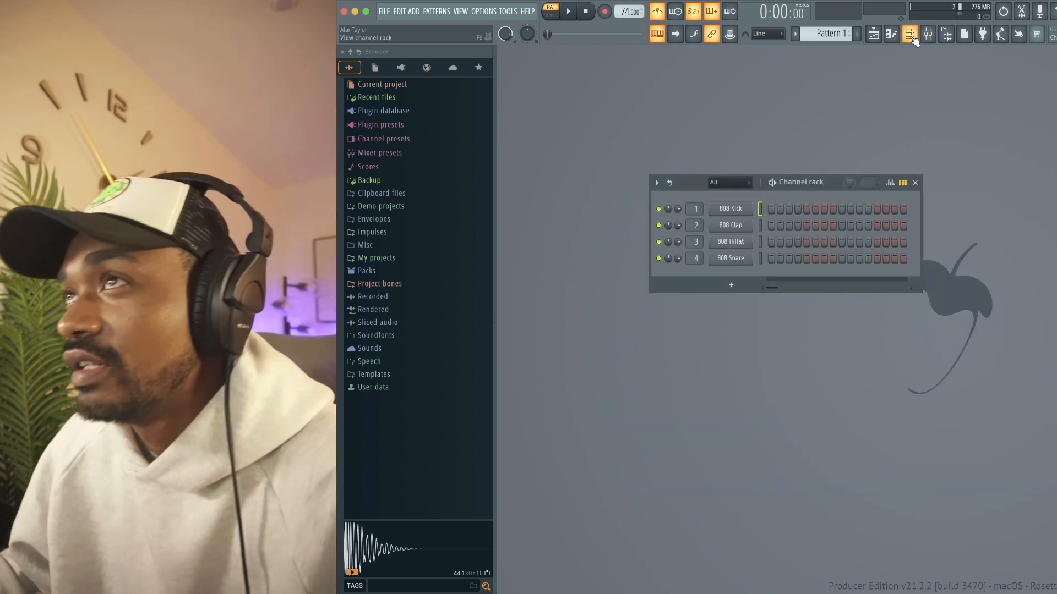
{"action": "left_click_drag", "start_coordinate": [833, 182], "coordinate": [923, 213]}
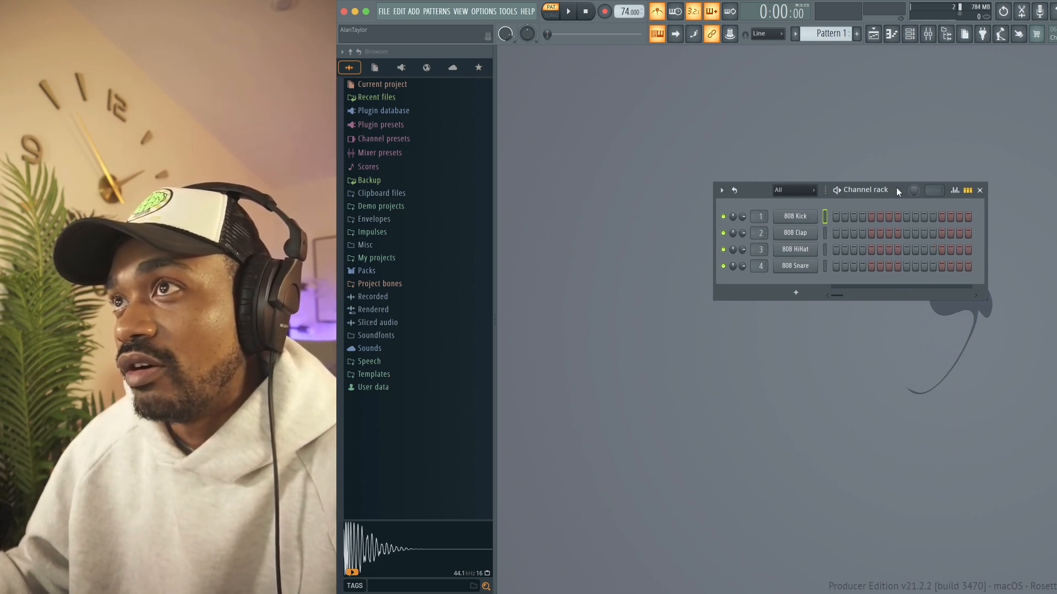
{"action": "left_click_drag", "start_coordinate": [897, 188], "coordinate": [915, 212]}
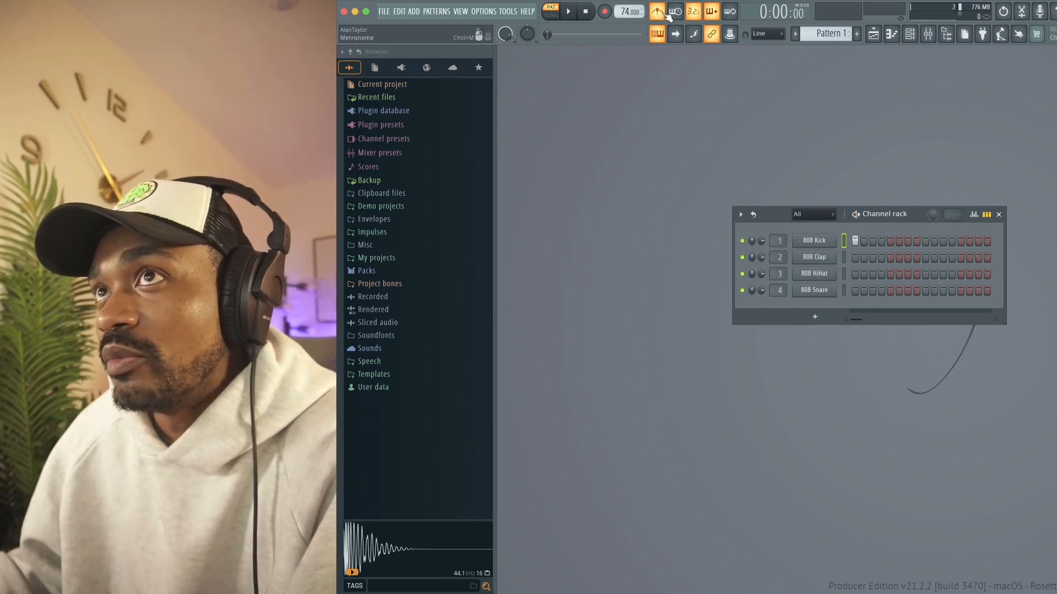
Play the pattern while filling 808 Kick steps 3 to 9, stop it, and try a kick hit on step 14
{"action": "left_click", "coordinate": [570, 14]}
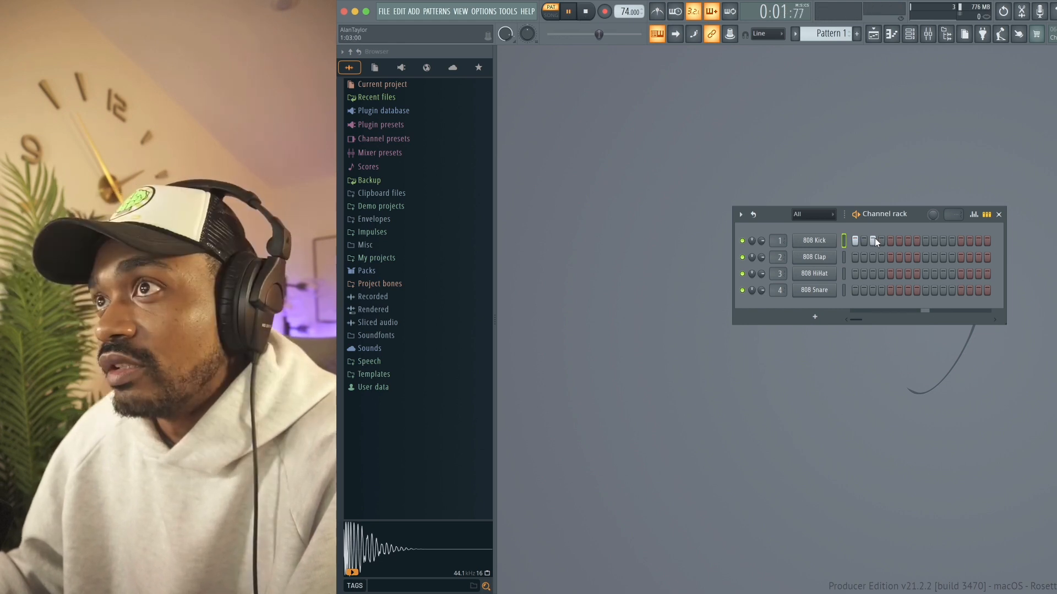
{"action": "left_click_drag", "start_coordinate": [873, 239], "coordinate": [924, 241]}
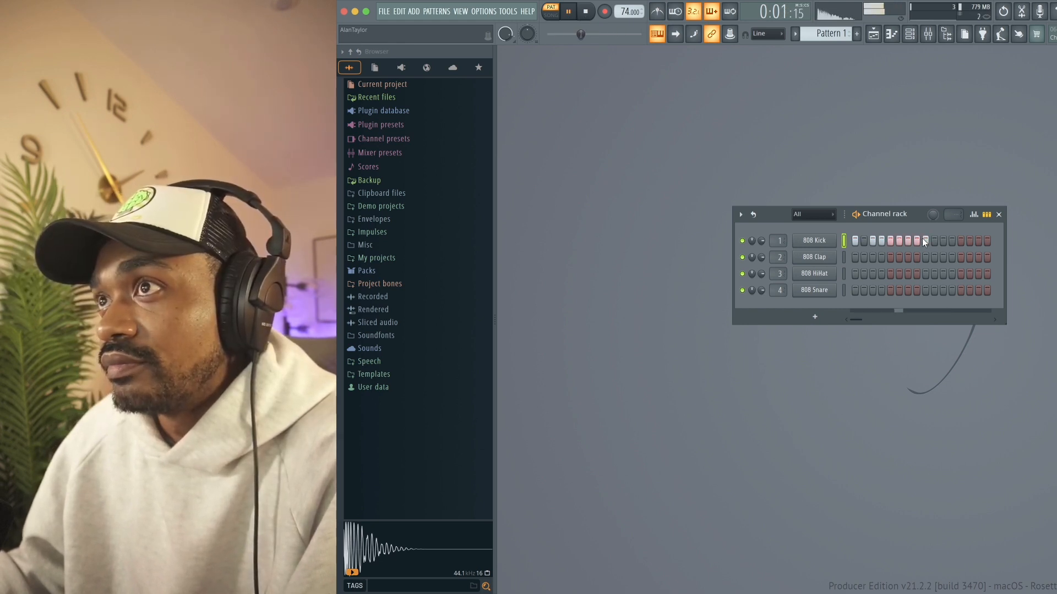
{"action": "key", "text": "space"}
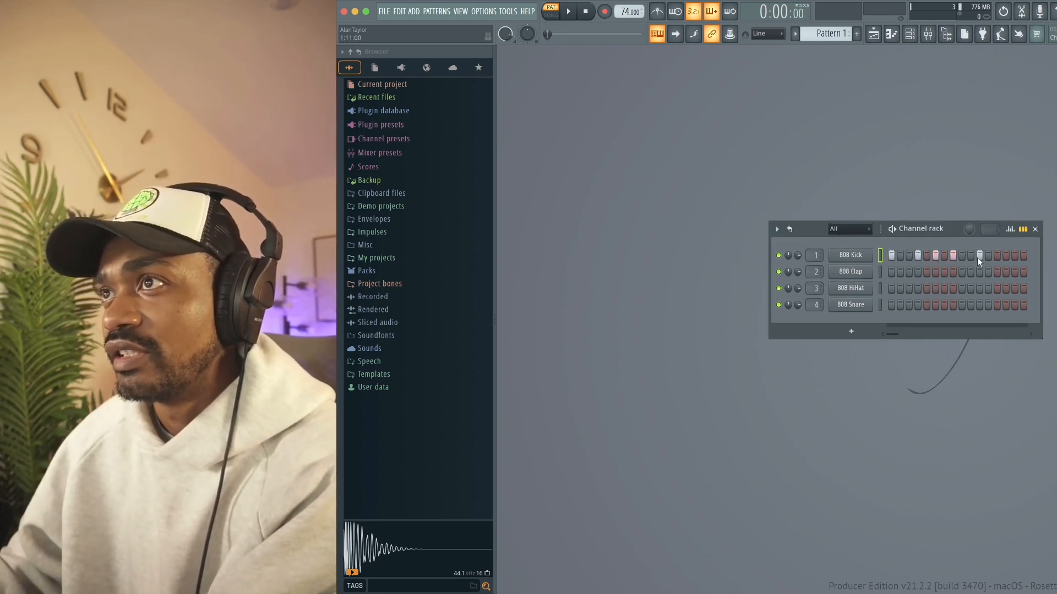
{"action": "left_click", "coordinate": [1006, 254]}
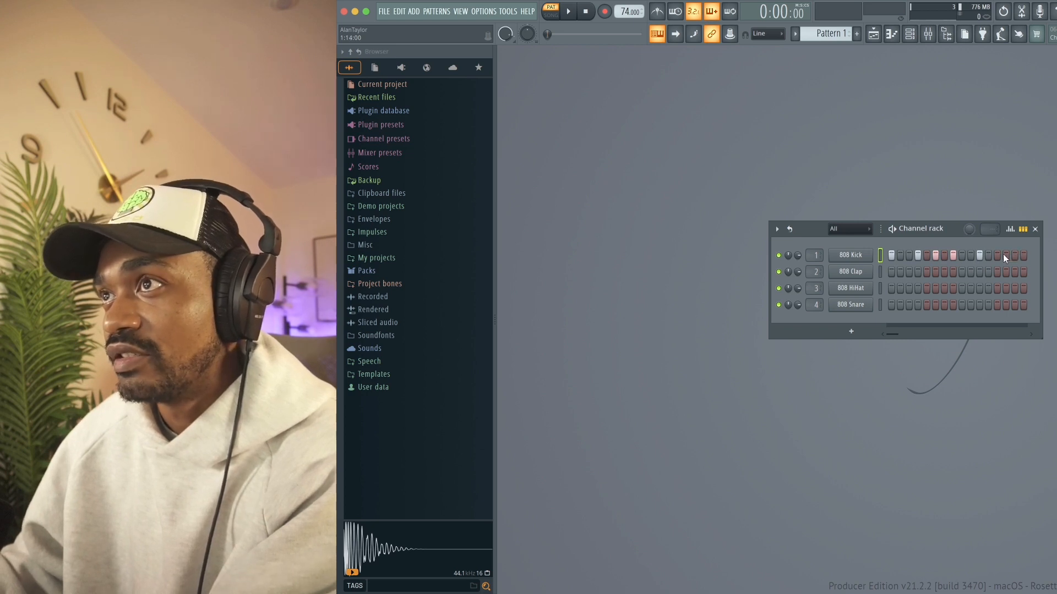
Try an 808 Clap hit on the first step of the pattern
{"action": "left_click", "coordinate": [891, 271]}
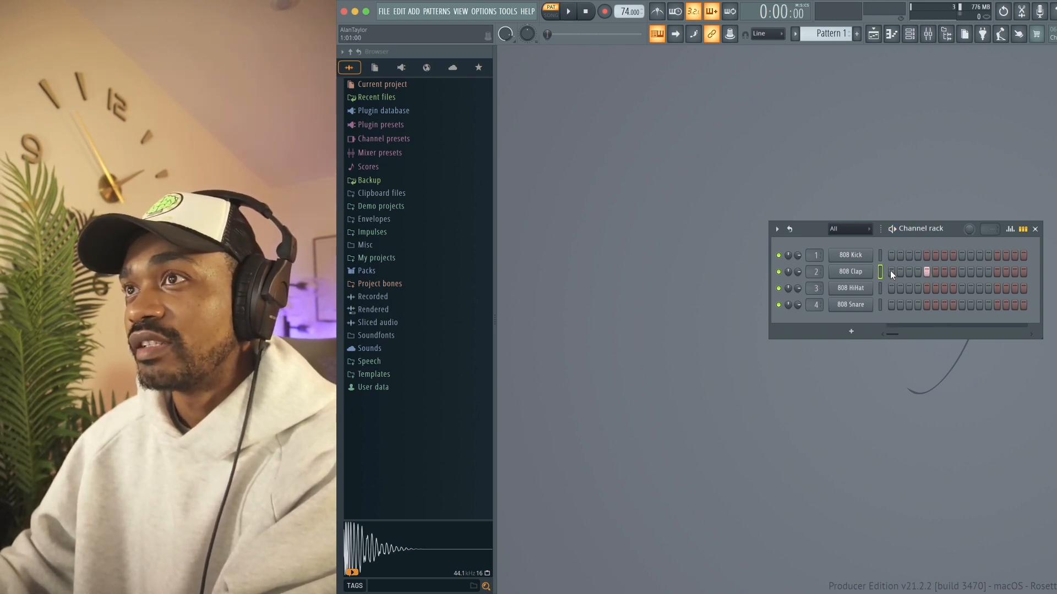
{"action": "left_click", "coordinate": [891, 271]}
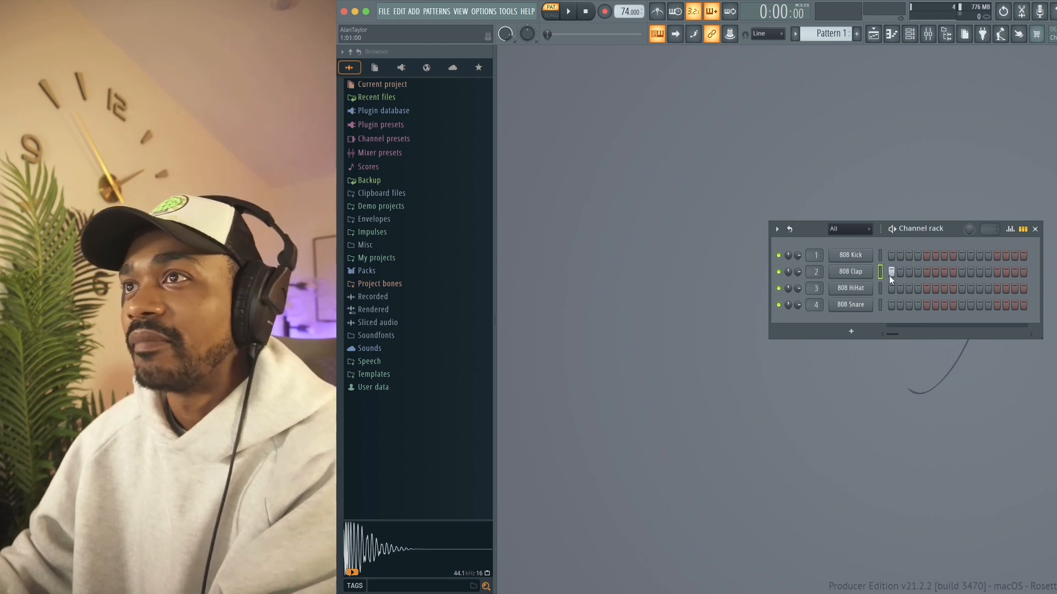
Set the tempo to 100 BPM and play the empty pattern with the metronome, stopping it after listening
{"action": "left_click_drag", "start_coordinate": [627, 12], "coordinate": [628, 0]}
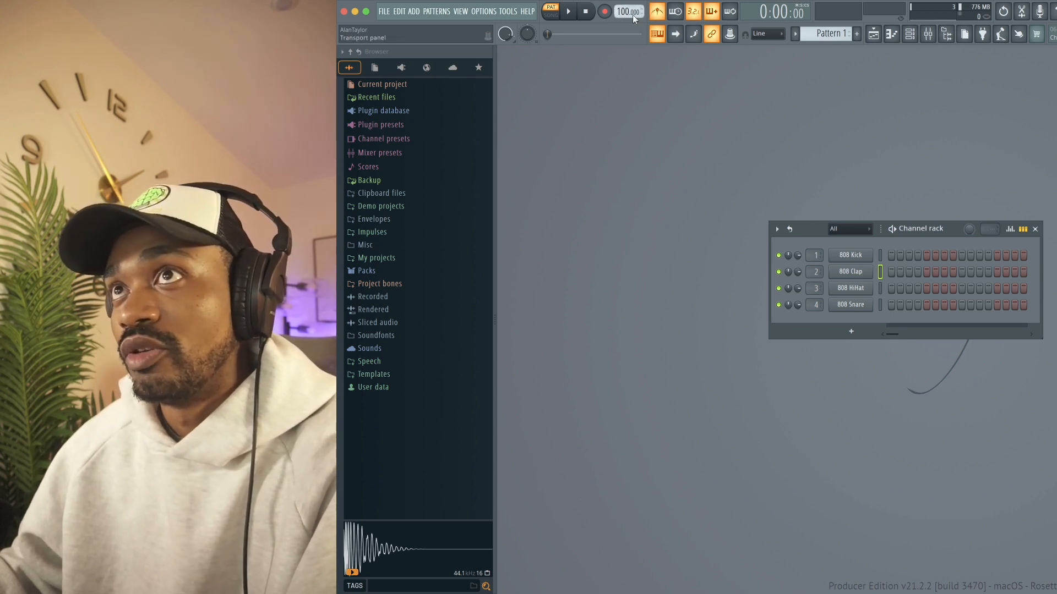
{"action": "left_click", "coordinate": [568, 12]}
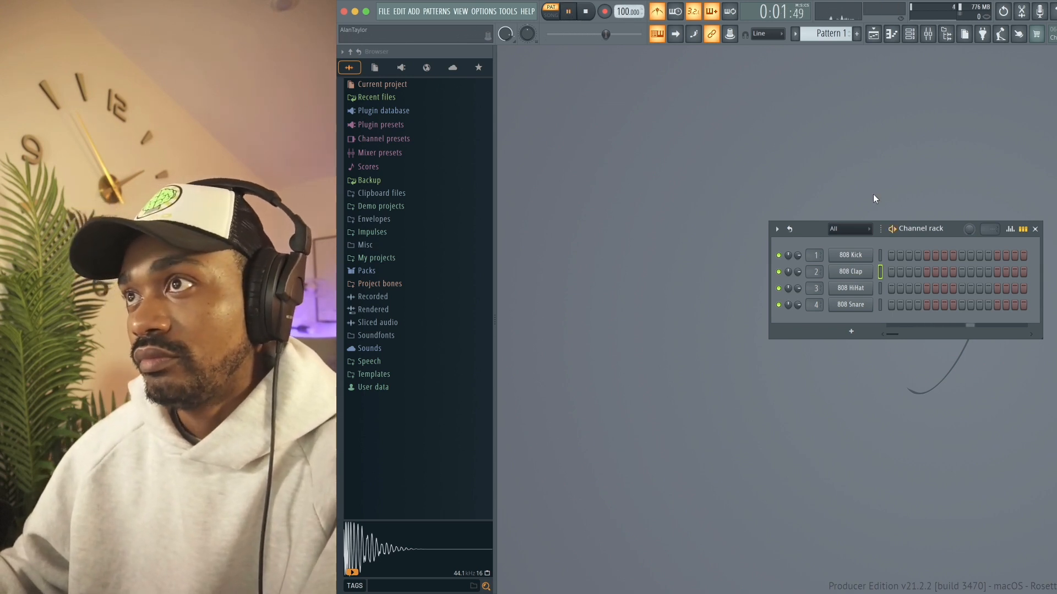
{"action": "key", "text": "space"}
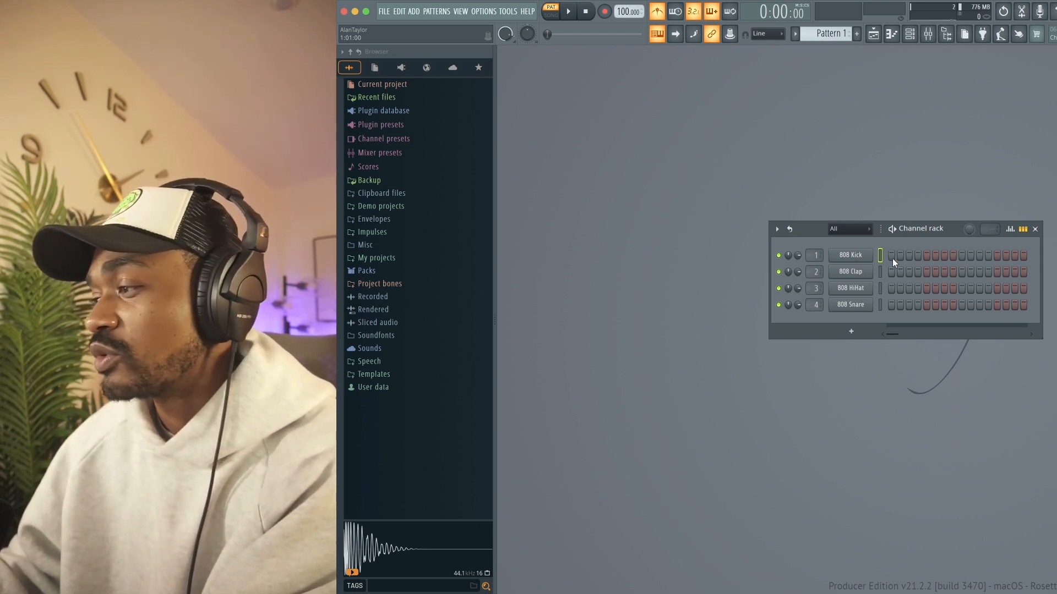
Place an 808 Kick hit on step 1 and play the pattern against the metronome, stopping it after listening
{"action": "key", "text": "space"}
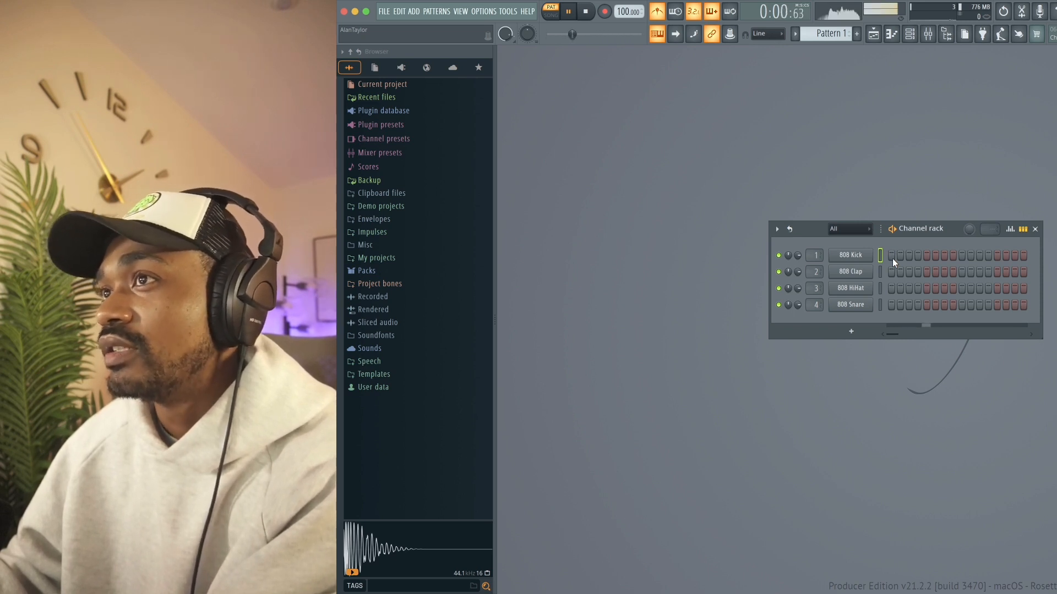
{"action": "key", "text": "space"}
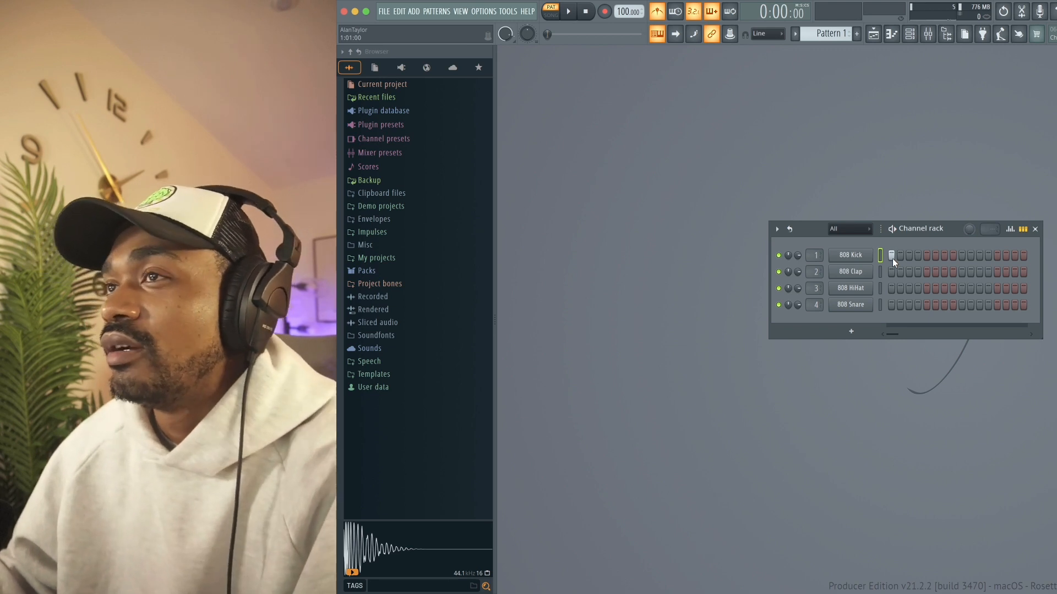
{"action": "key", "text": "space"}
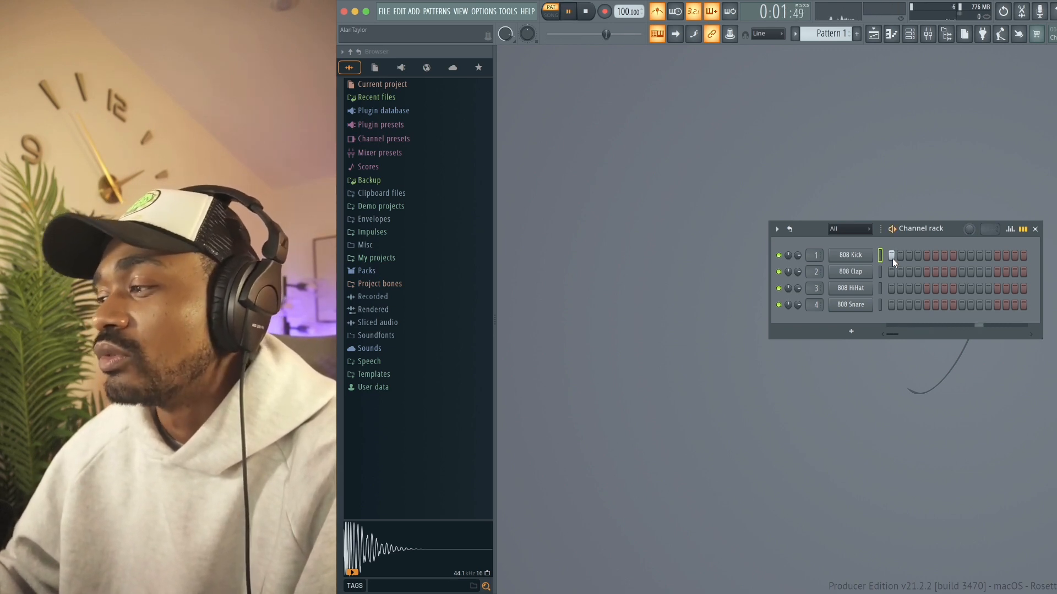
{"action": "key", "text": "space"}
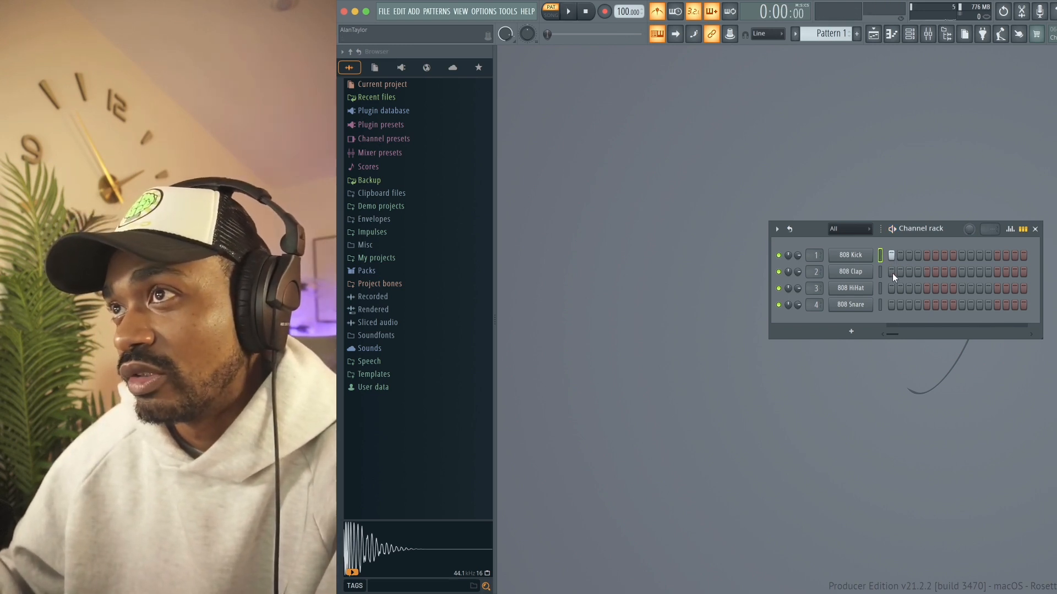
Add 808 Clap hits on steps 5 and 13, play the kick and clap pattern, and stop it
{"action": "left_click", "coordinate": [926, 272]}
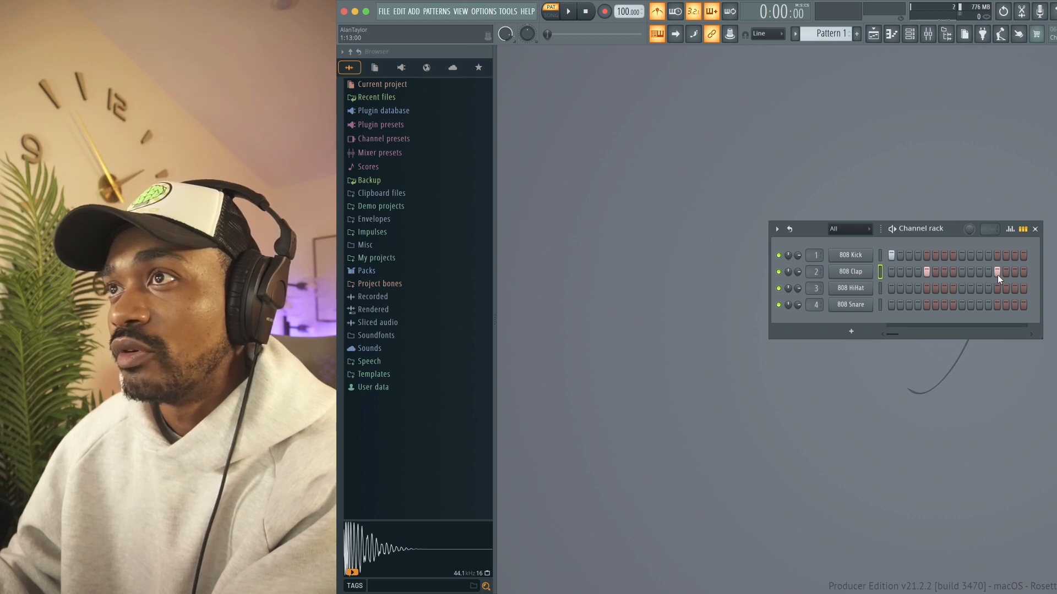
{"action": "key", "text": "space"}
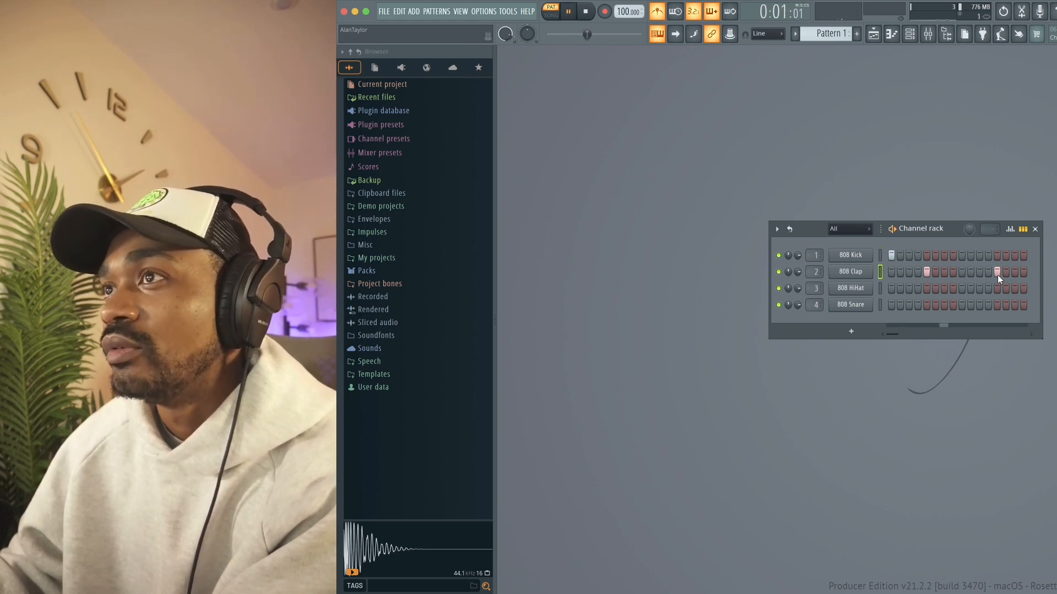
{"action": "key", "text": "space"}
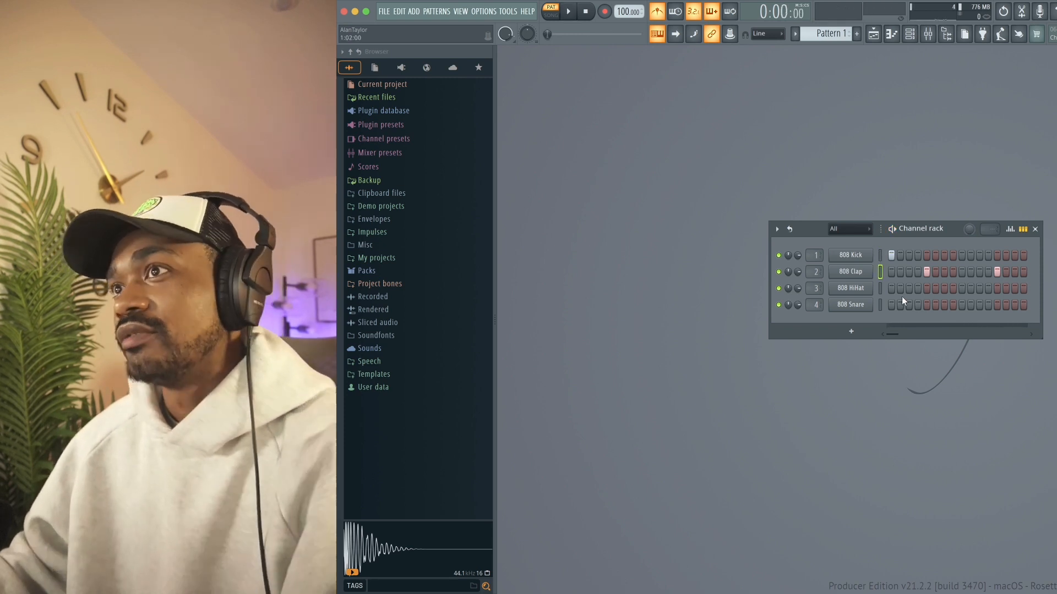
Reposition the channel rack window and place 808 HiHat hits on every second step, starting at step 1
{"action": "left_click", "coordinate": [879, 287]}
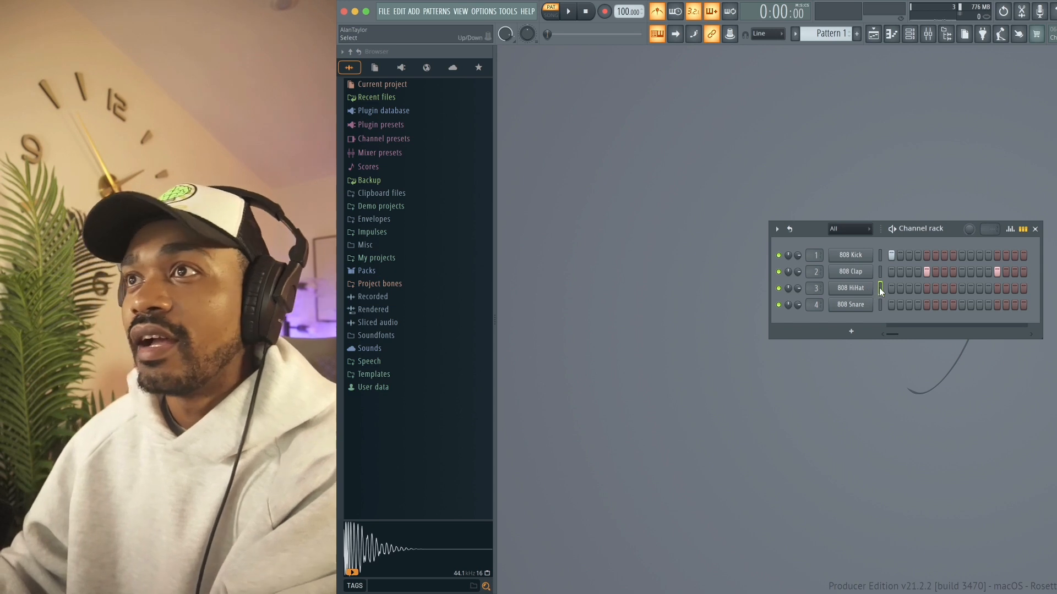
{"action": "left_click_drag", "start_coordinate": [957, 228], "coordinate": [989, 241]}
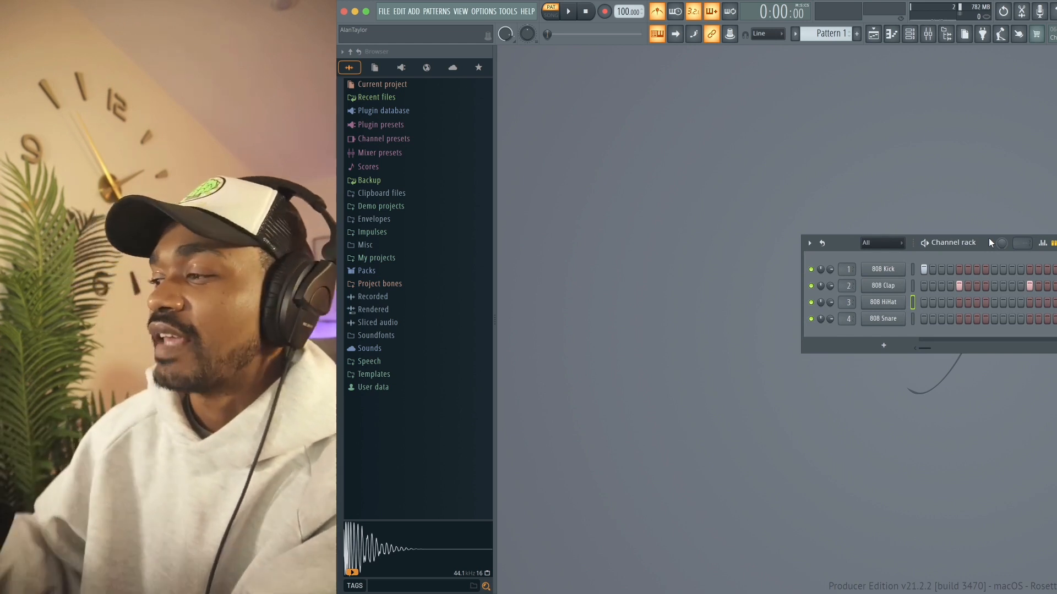
{"action": "left_click", "coordinate": [924, 304]}
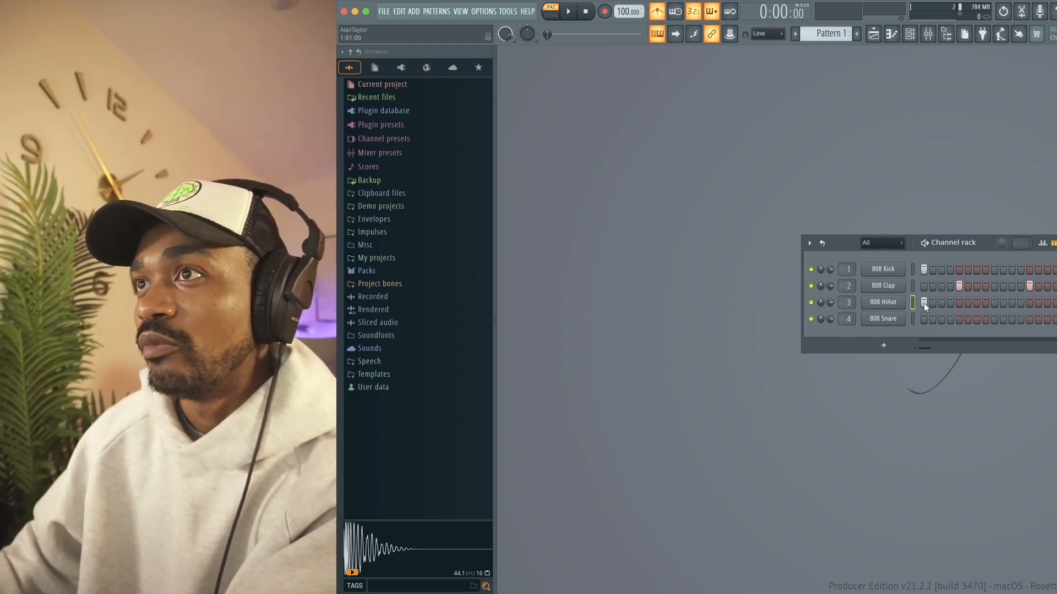
{"action": "left_click_drag", "start_coordinate": [923, 302], "coordinate": [935, 293]}
Play the hi-hat pattern with 808 Clap muted, stop playback, and unmute the clap
{"action": "key", "text": "space"}
{"action": "left_click", "coordinate": [811, 286]}
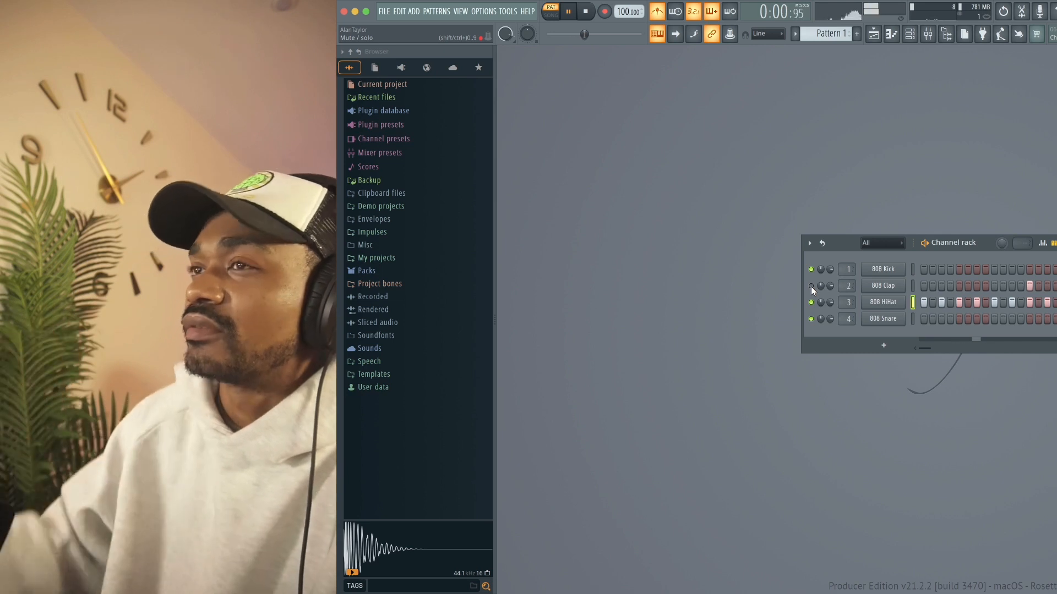
{"action": "key", "text": "space"}
{"action": "left_click", "coordinate": [811, 286]}
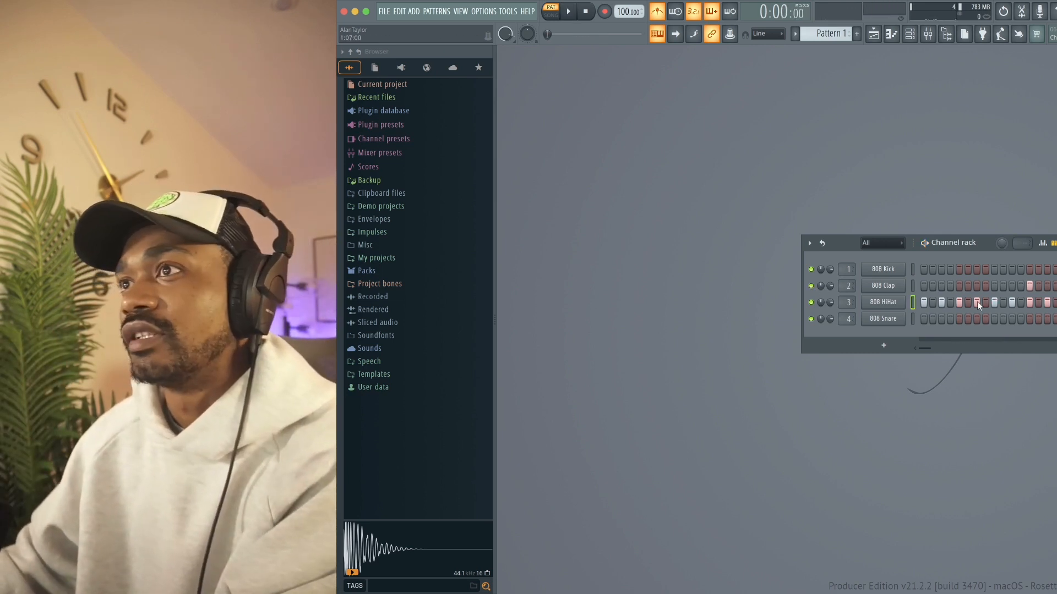
Restore the 808 Kick hit on step 1 and the 808 Clap hit on step 5, and play the full pattern briefly
{"action": "left_click", "coordinate": [959, 286]}
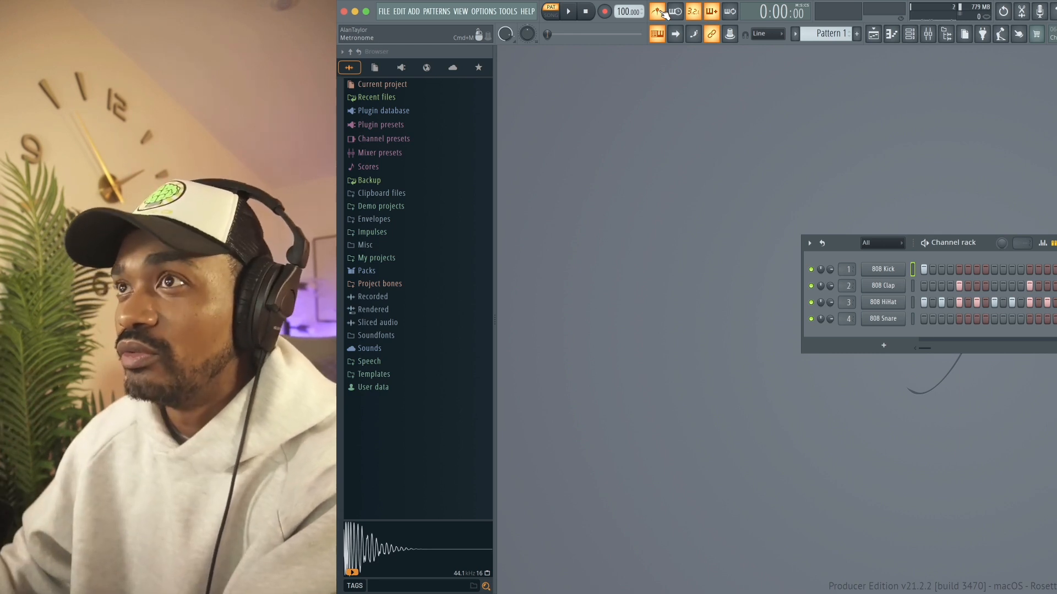
{"action": "key", "text": "space"}
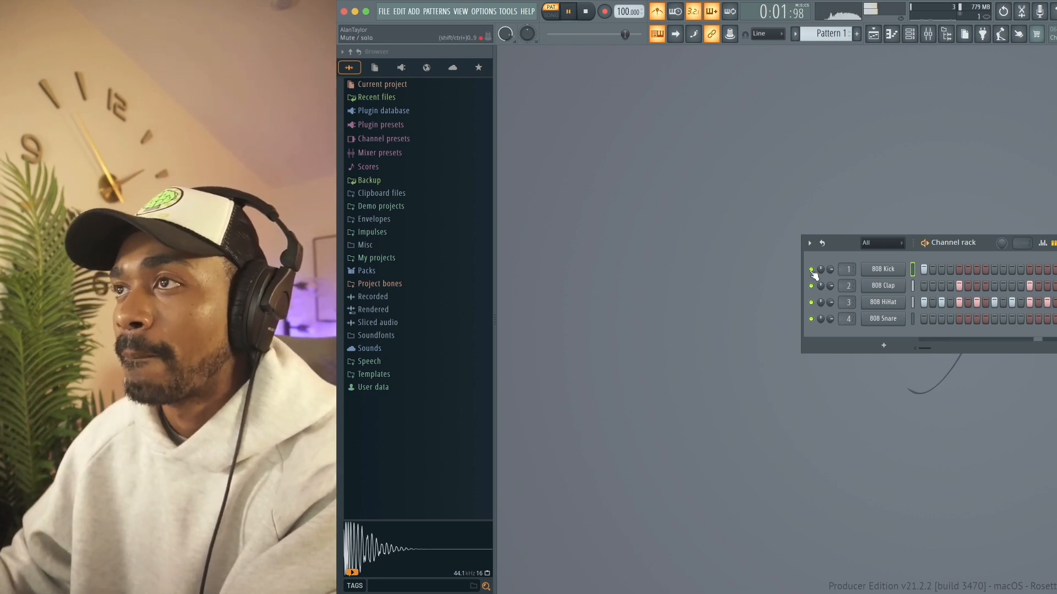
{"action": "key", "text": "space"}
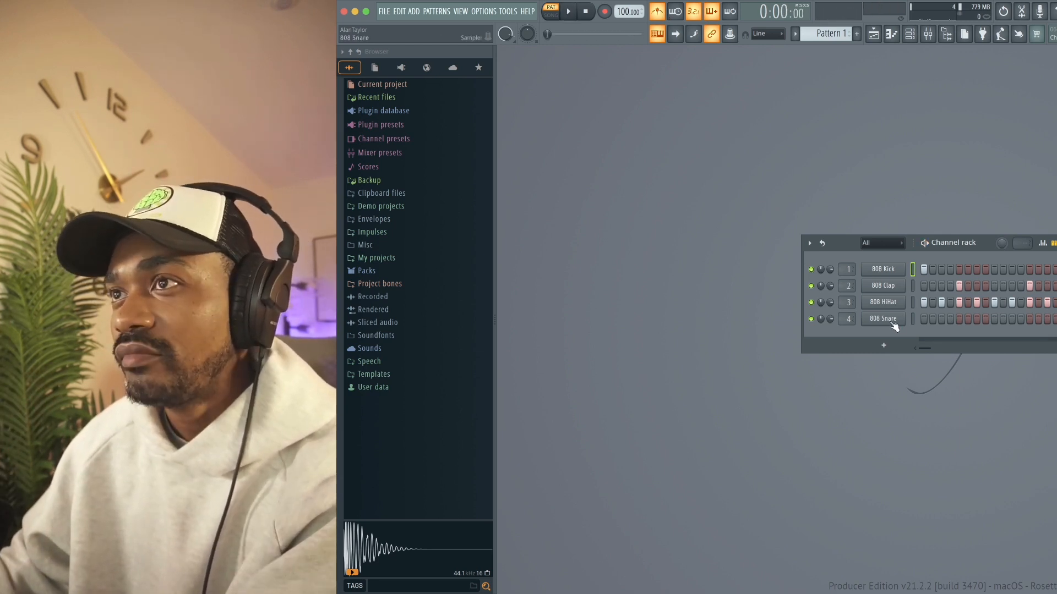
Replace the 808 Clap hits with 808 Snare hits on steps 5 and 13 while 808 HiHat is muted
{"action": "left_click", "coordinate": [960, 287]}
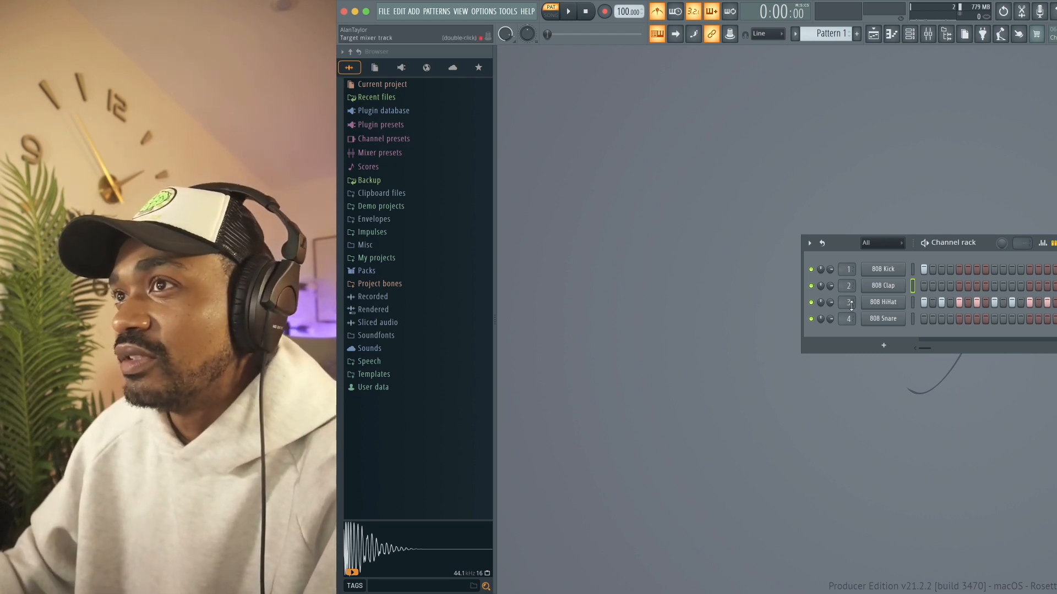
{"action": "left_click", "coordinate": [811, 302]}
{"action": "left_click", "coordinate": [958, 318]}
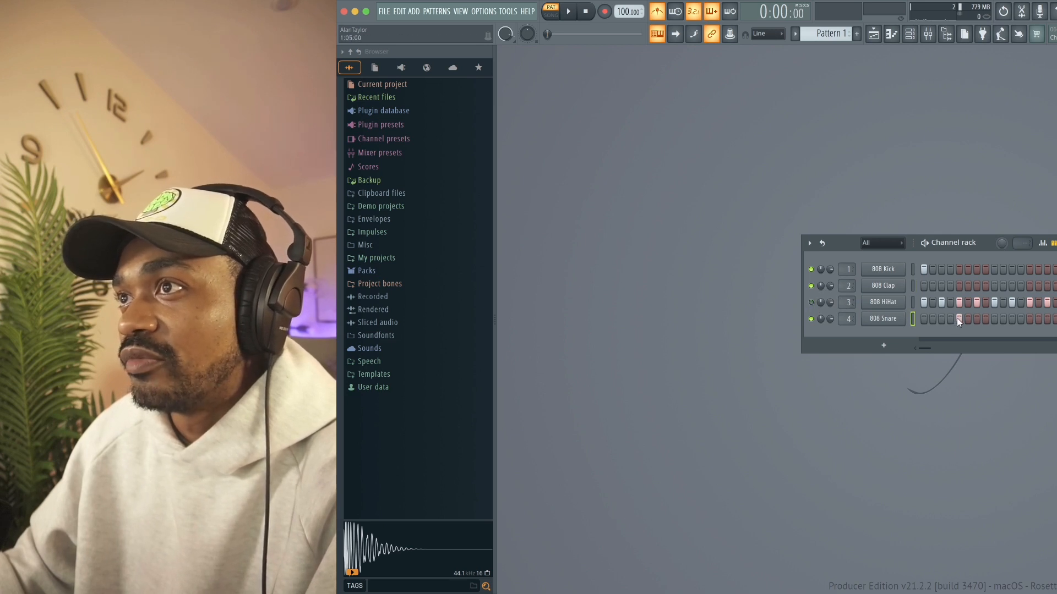
{"action": "key", "text": "space"}
{"action": "left_click", "coordinate": [1029, 319]}
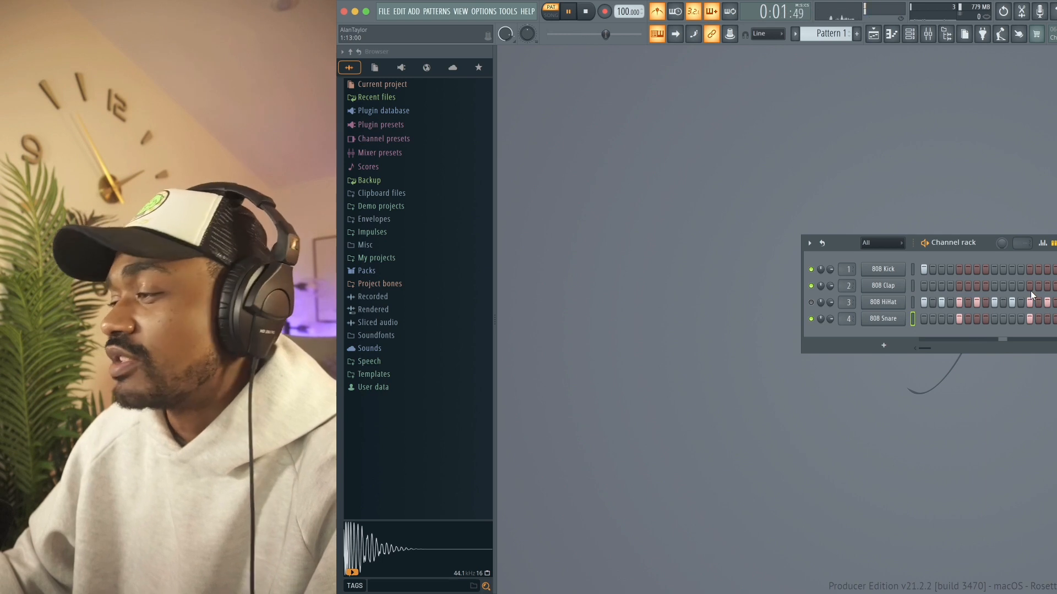
Replay the kick and snare pattern, stop it after listening, and unmute 808 HiHat
{"action": "key", "text": "space"}
{"action": "key", "text": "space"}
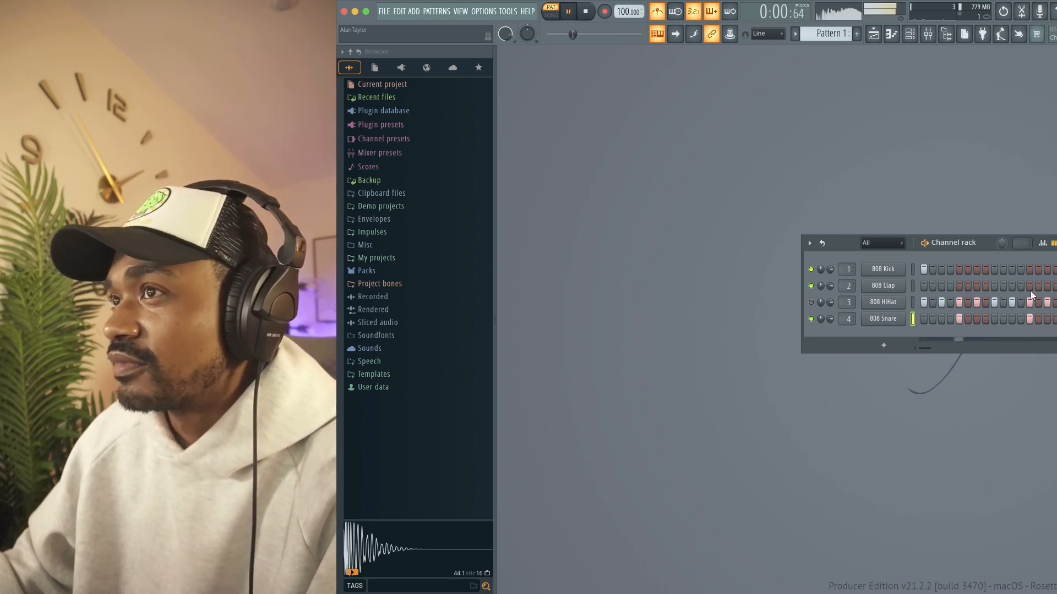
{"action": "key", "text": "space"}
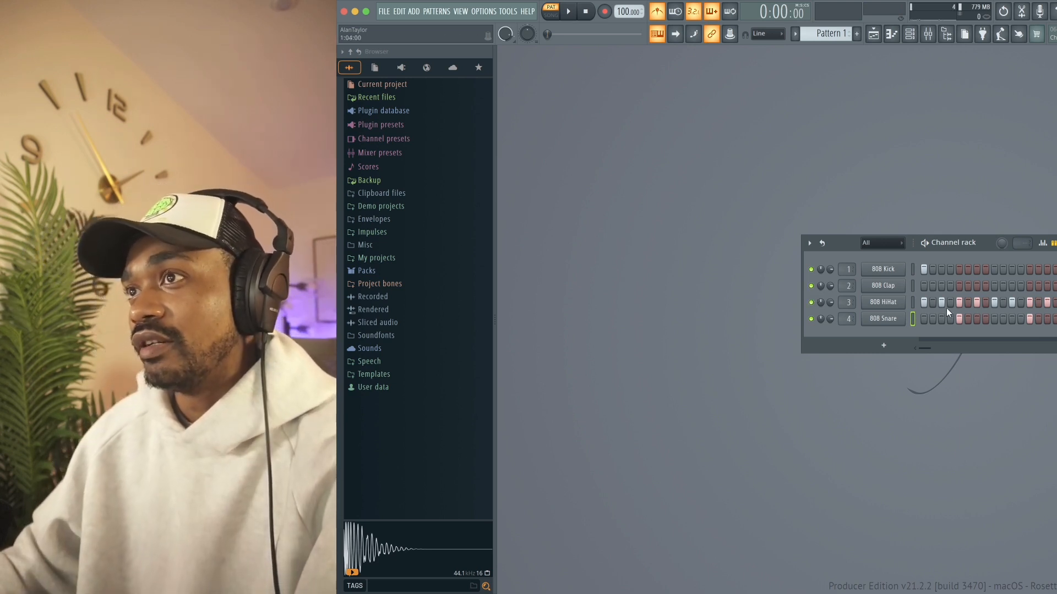
Try a hit on 808 HiHat step 2, clear the whole row, and re-enter hits on steps 1, 3, 5 and 7
{"action": "left_click", "coordinate": [932, 302]}
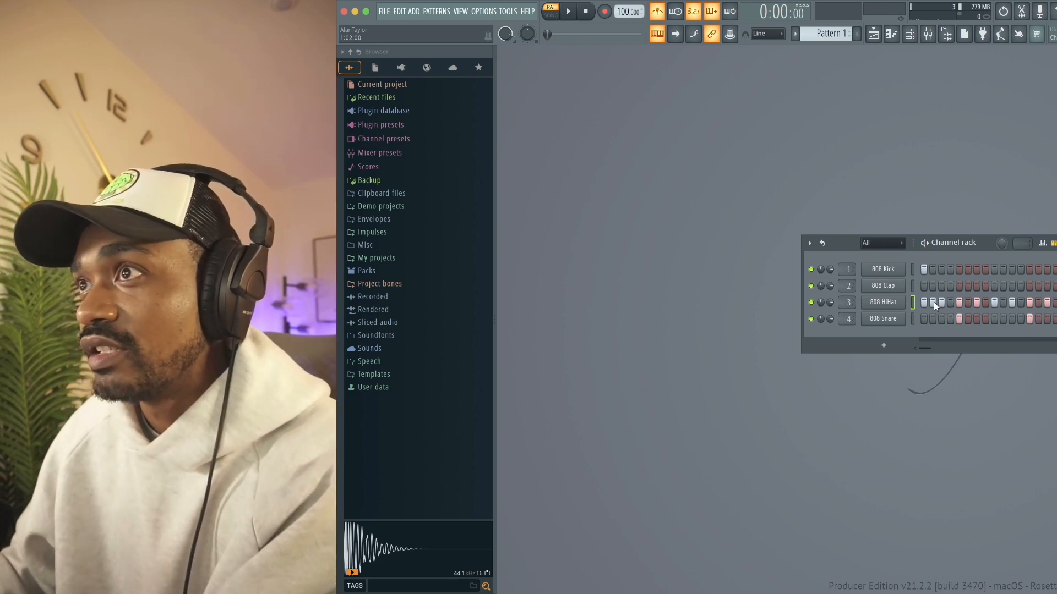
{"action": "mouse_move", "coordinate": [933, 301]}
{"action": "left_mouse_down"}
{"action": "mouse_move", "coordinate": [1053, 302]}
{"action": "mouse_move", "coordinate": [923, 307]}
{"action": "mouse_move", "coordinate": [997, 300]}
{"action": "mouse_move", "coordinate": [1054, 312]}
{"action": "left_mouse_up"}
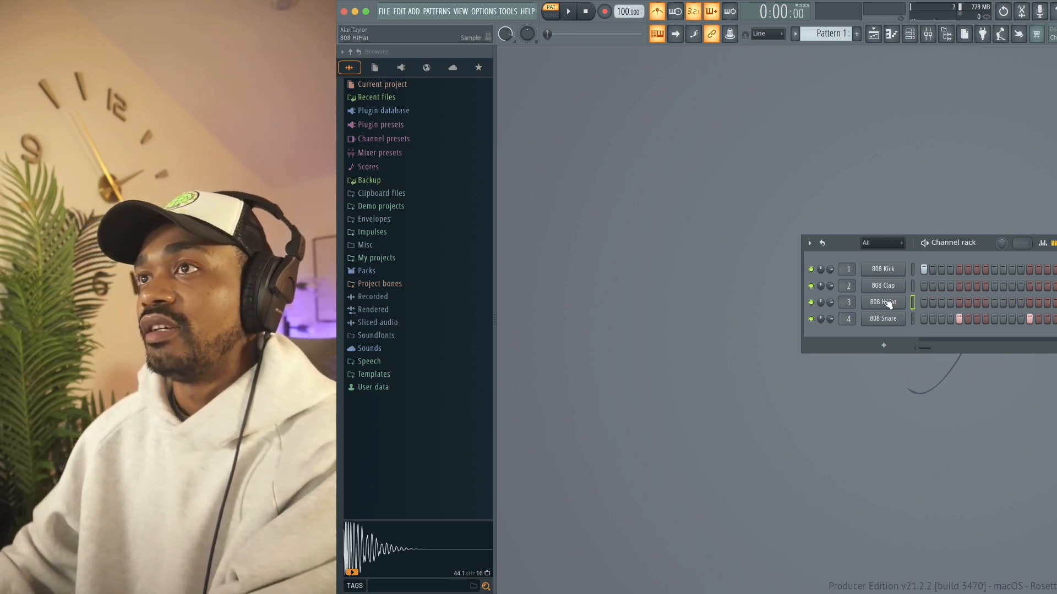
{"action": "left_click", "coordinate": [923, 302]}
{"action": "left_click", "coordinate": [941, 302]}
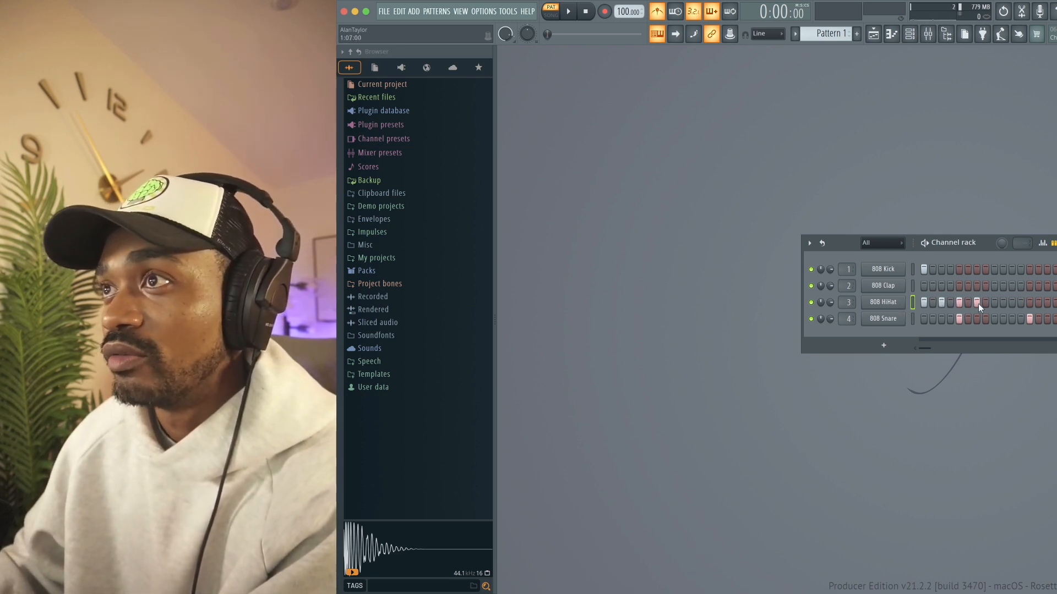
Fill the 808 HiHat channel automatically with a hit every 2 steps
{"action": "right_click", "coordinate": [886, 302]}
{"action": "left_click", "coordinate": [880, 302]}
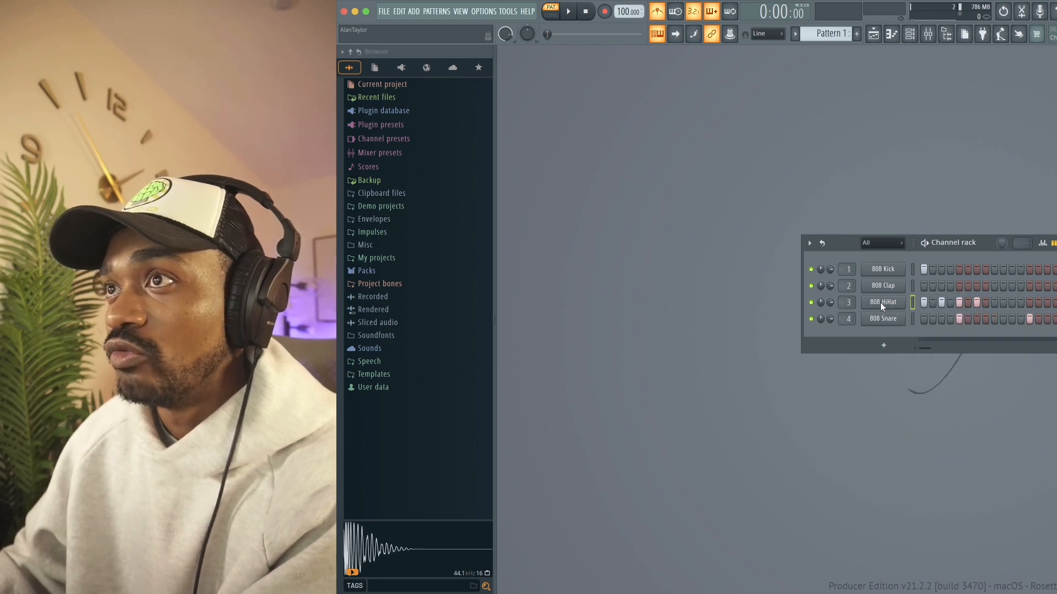
{"action": "right_click", "coordinate": [896, 304]}
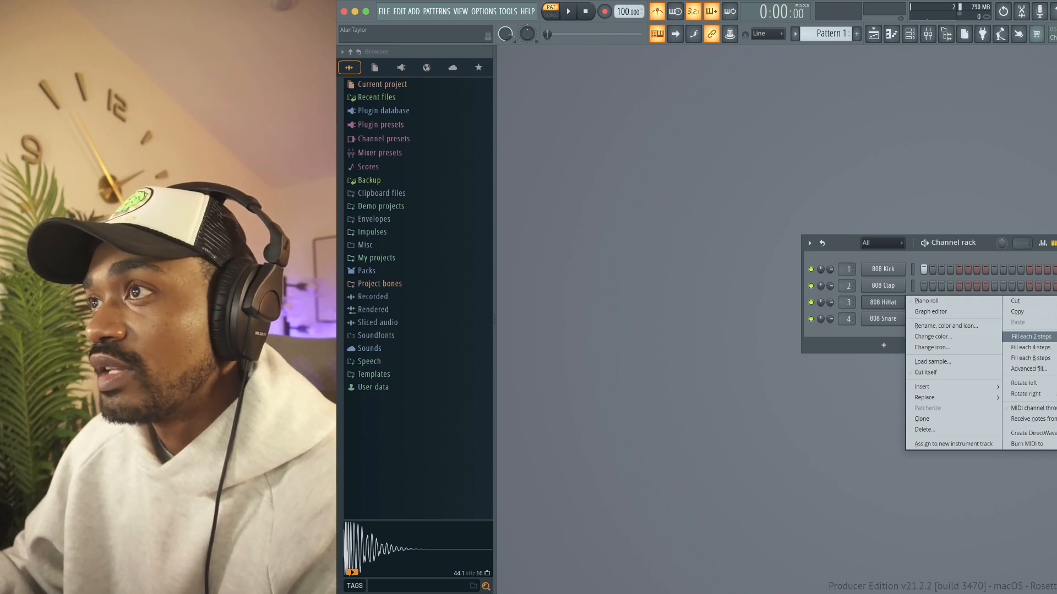
{"action": "left_click", "coordinate": [1029, 337]}
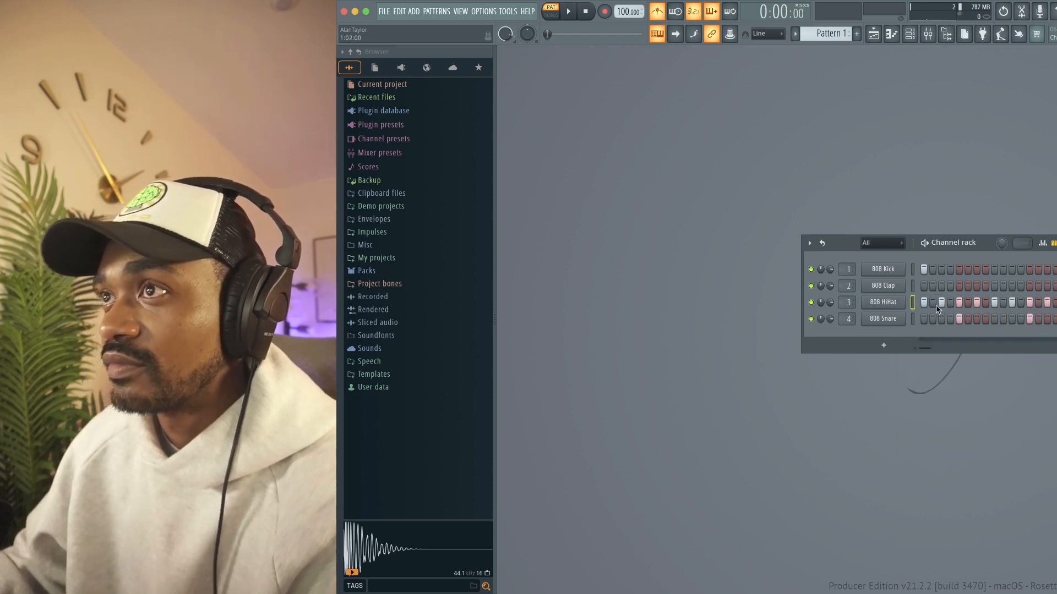
Try filling 808 HiHat every 4 steps, undo that fill, and clear the steps of all channels
{"action": "right_click", "coordinate": [899, 301]}
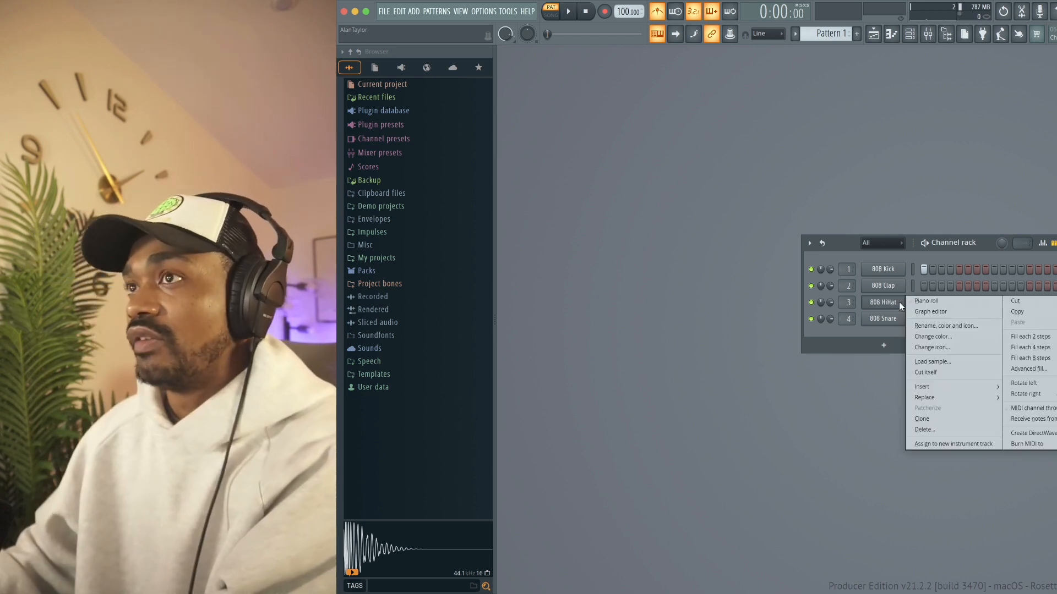
{"action": "left_click", "coordinate": [1031, 351]}
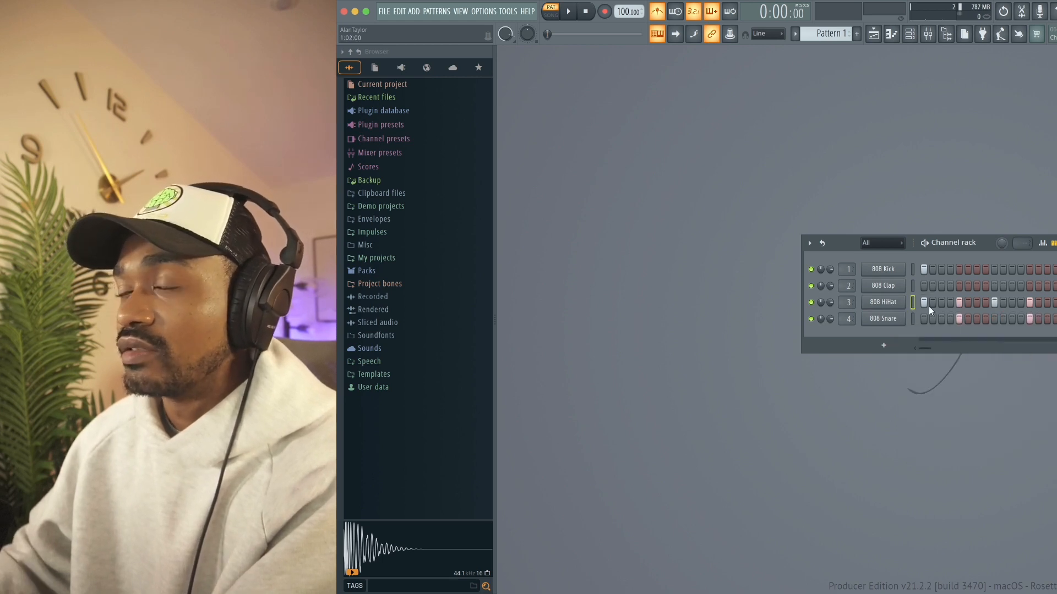
{"action": "key", "text": "super+z"}
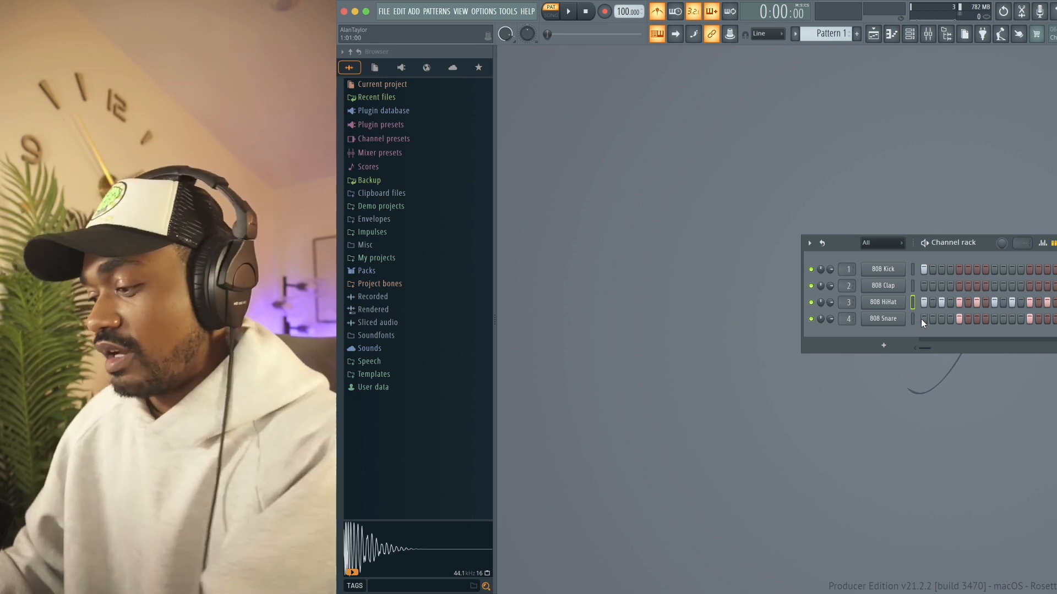
{"action": "key", "text": "super+alt+z"}
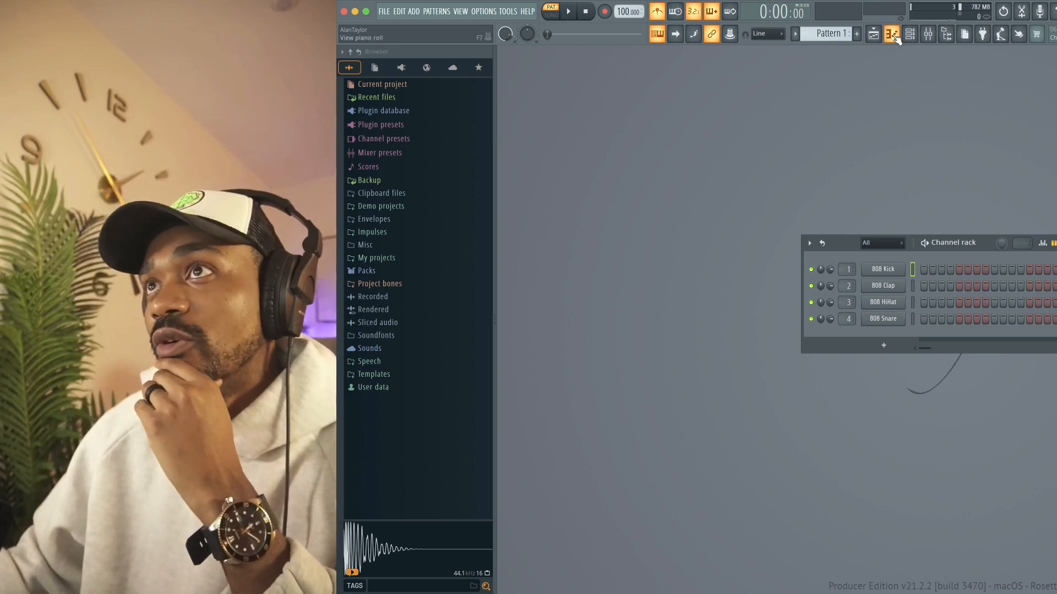
Open the piano roll of the 808 Kick channel and audition the key just below C5
{"action": "right_click", "coordinate": [898, 270]}
{"action": "left_click", "coordinate": [898, 269]}
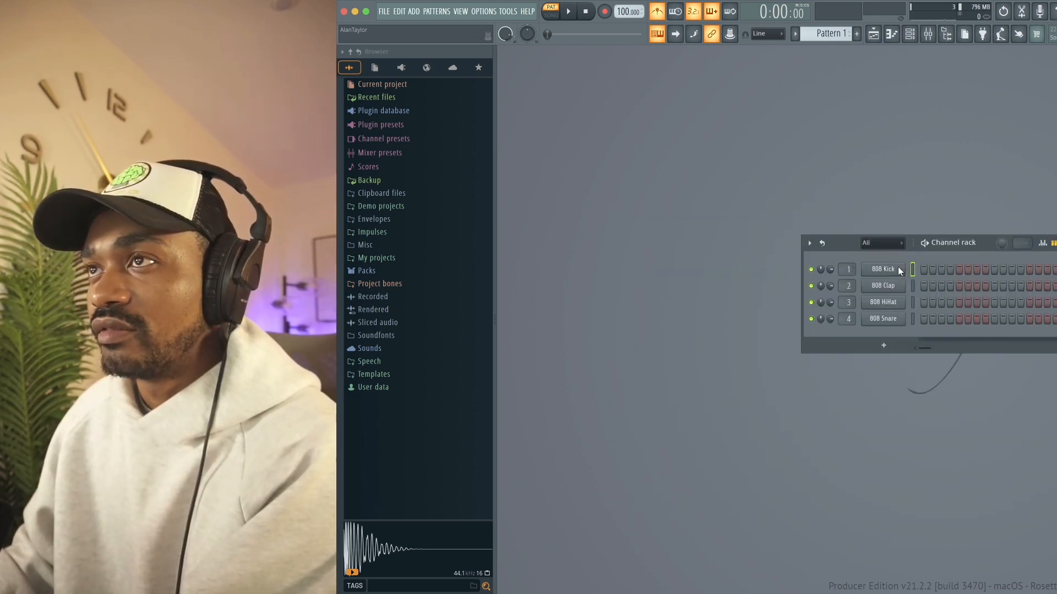
{"action": "left_click", "coordinate": [898, 270]}
{"action": "left_click", "coordinate": [898, 270]}
{"action": "right_click", "coordinate": [898, 268]}
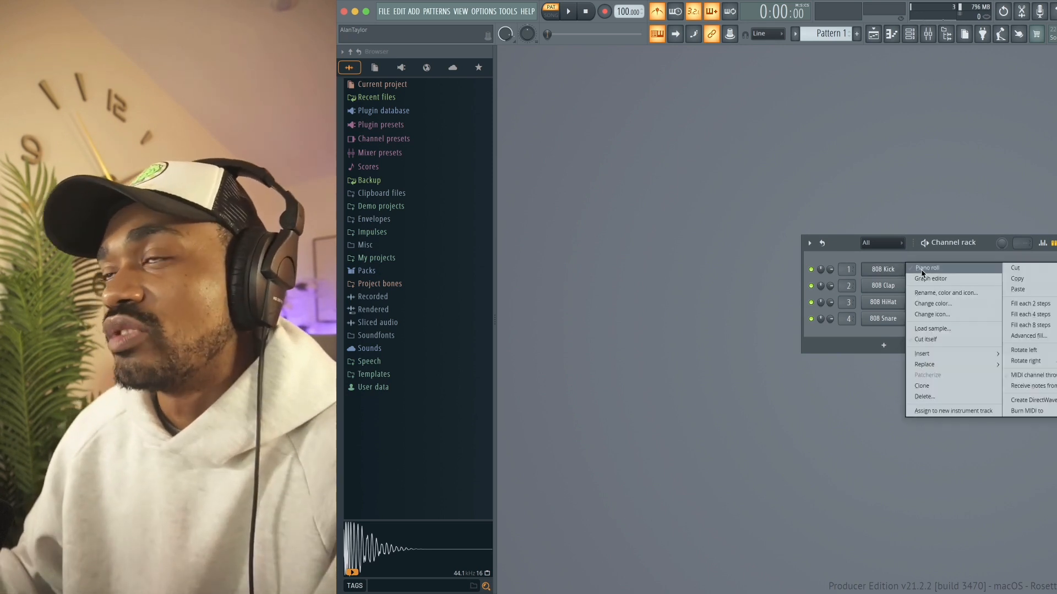
{"action": "left_click", "coordinate": [926, 268]}
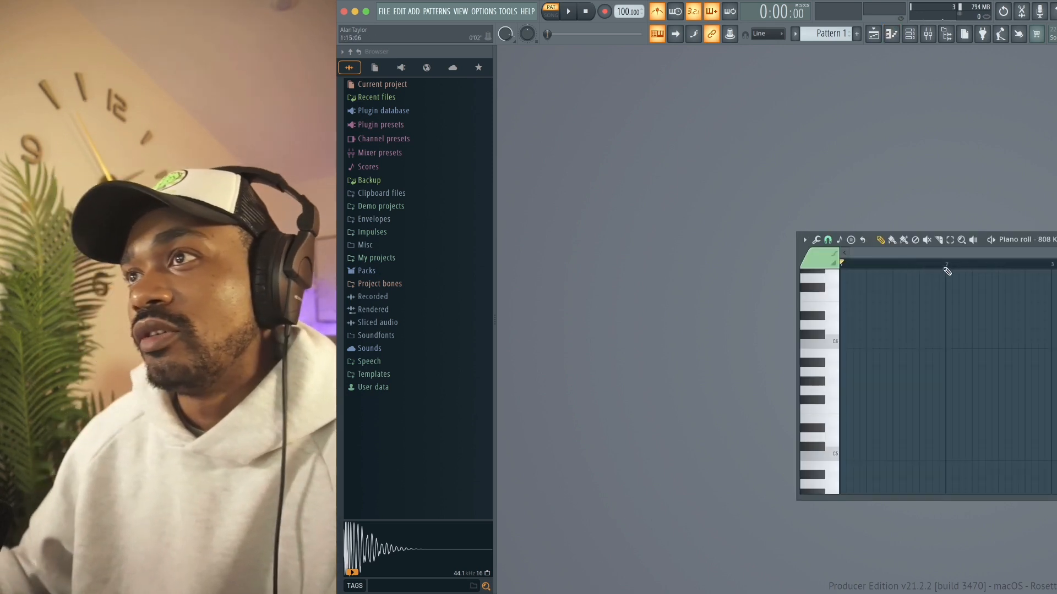
{"action": "scroll", "coordinate": [839, 446], "scroll_direction": "down", "scroll_amount": 3}
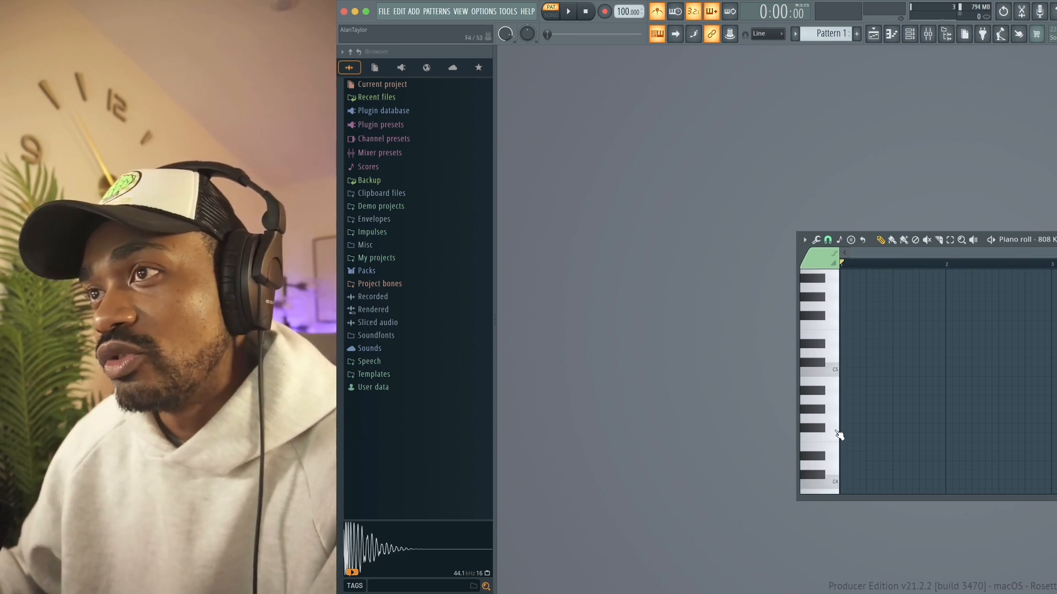
{"action": "left_click", "coordinate": [840, 380]}
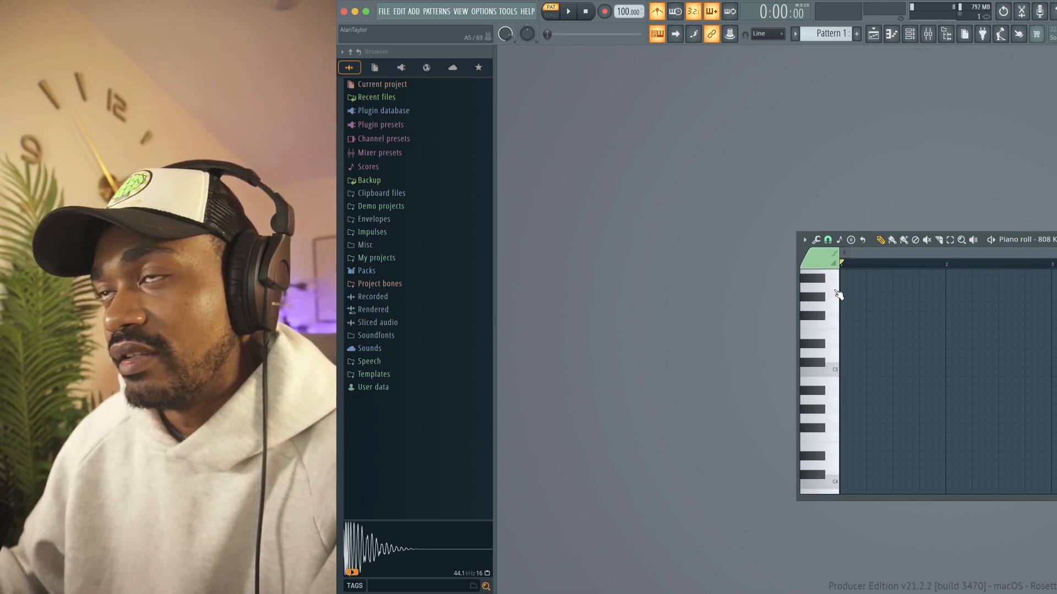
Audition a higher key of the 808 Kick in the piano roll, in the octave between C5 and C6
{"action": "scroll", "coordinate": [835, 297], "scroll_direction": "up", "scroll_amount": 2}
{"action": "left_click", "coordinate": [835, 318]}
{"action": "scroll", "coordinate": [837, 302], "scroll_direction": "down", "scroll_amount": 1}
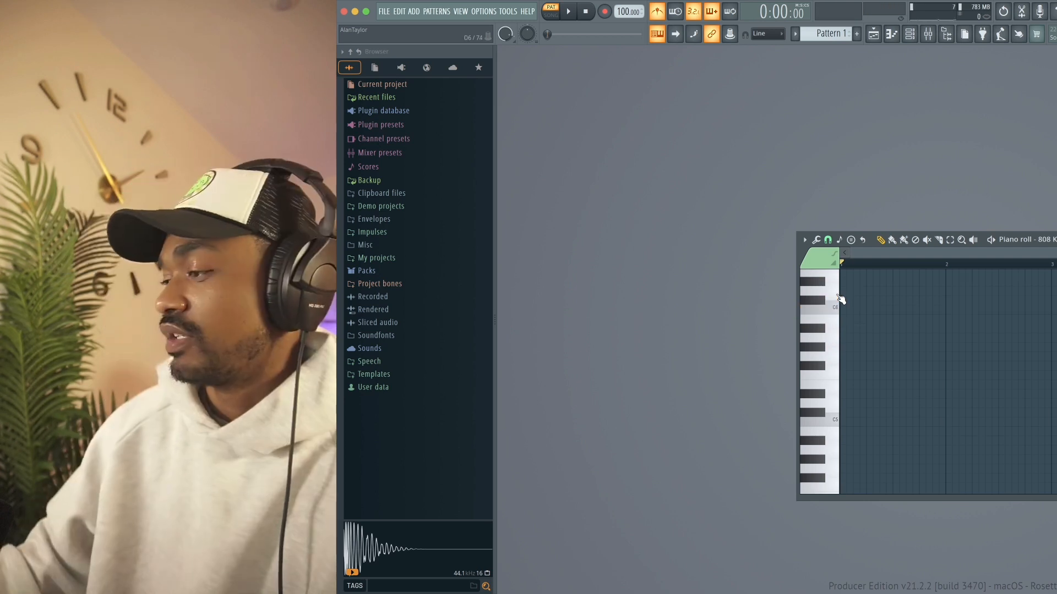
Play the 808 Kick at different pitches from the computer keyboard, using several notes between C4 and A#4
{"action": "key", "text": "j"}
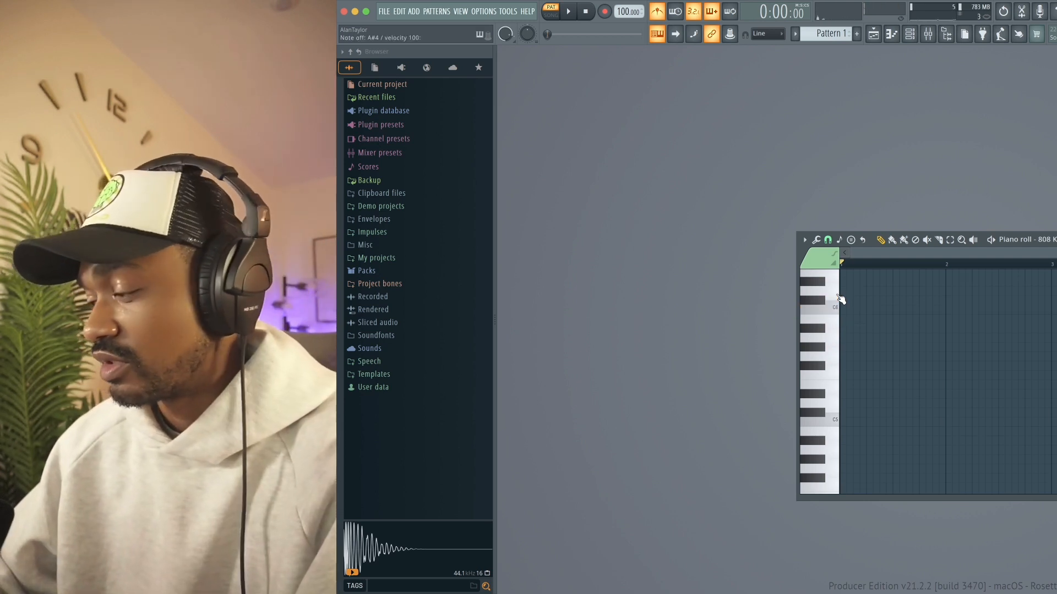
{"action": "key", "text": "j"}
{"action": "left_click", "coordinate": [837, 295]}
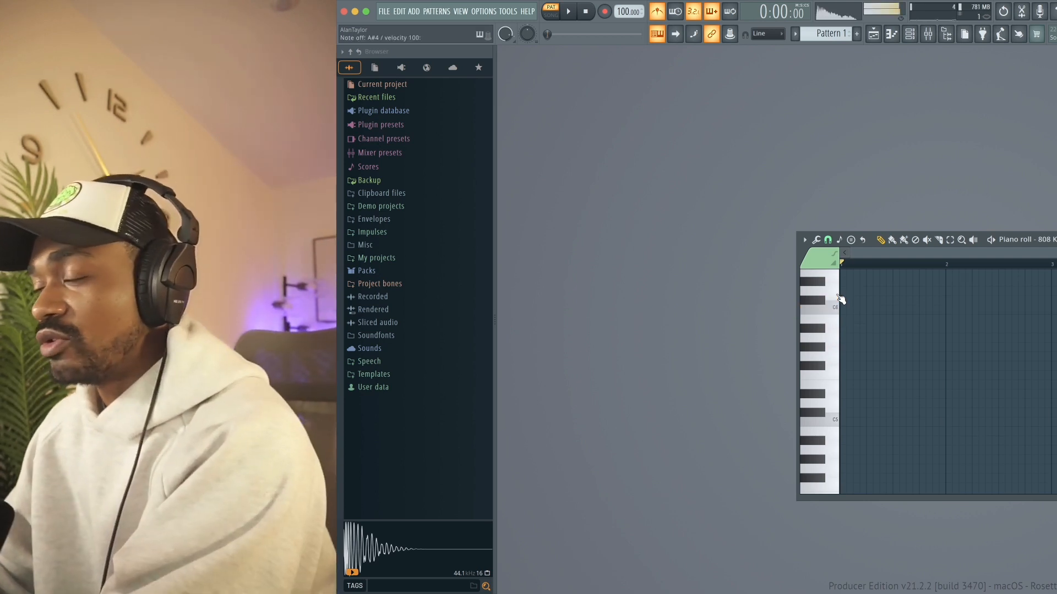
{"action": "left_click", "coordinate": [837, 296]}
{"action": "key", "text": "z"}
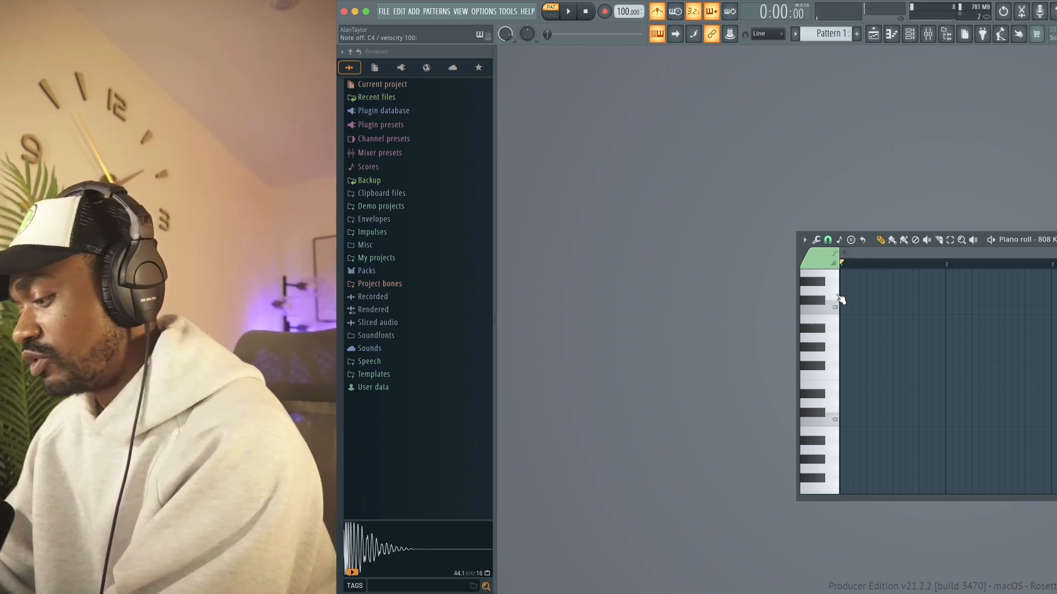
{"action": "key", "text": "z"}
{"action": "key", "text": "x"}
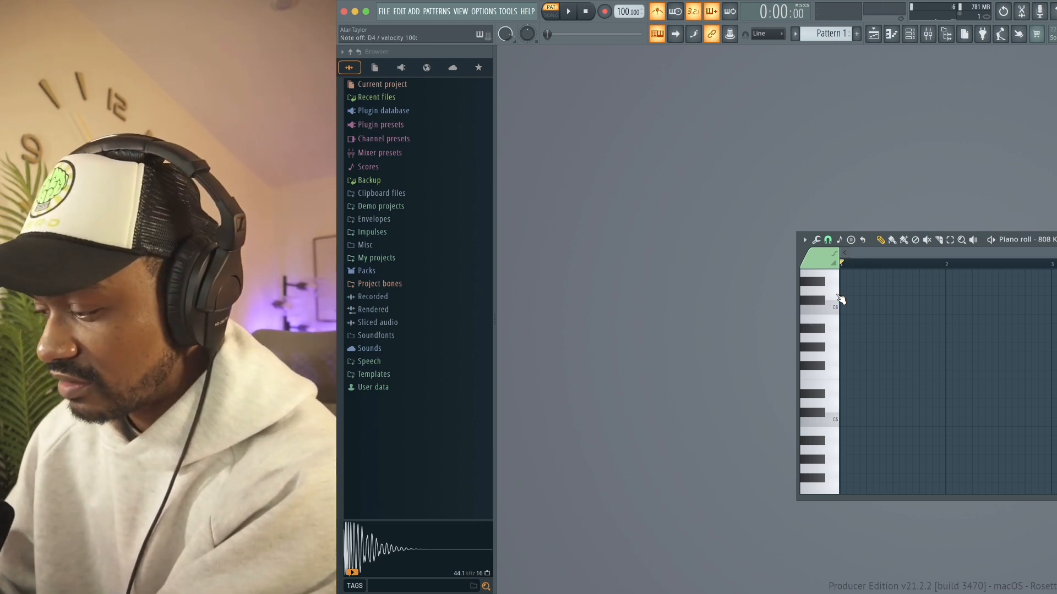
{"action": "key", "text": "c"}
{"action": "key", "text": "b"}
{"action": "key", "text": "g"}
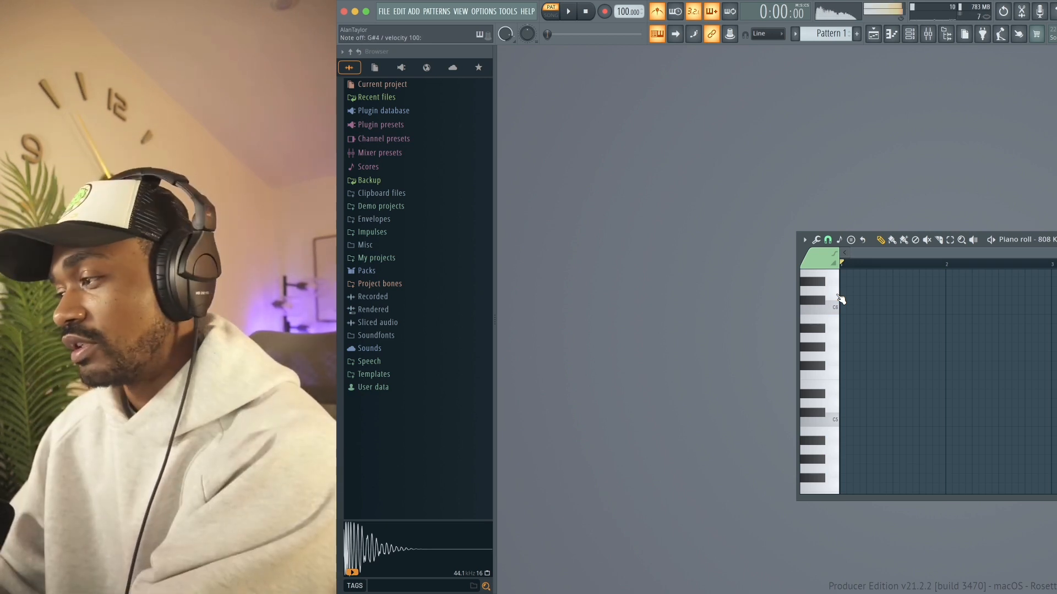
{"action": "key", "text": "j"}
{"action": "key", "text": "s"}
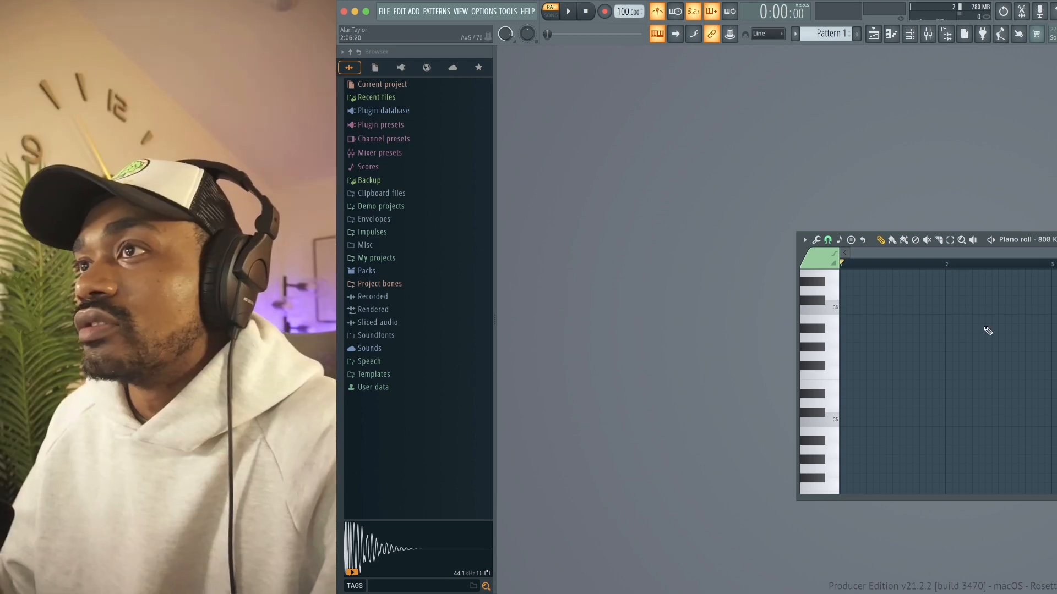
Reposition the piano roll window and audition the 808 Kick on white keys from C6 down to just below C5
{"action": "left_click_drag", "start_coordinate": [1040, 238], "coordinate": [1025, 165]}
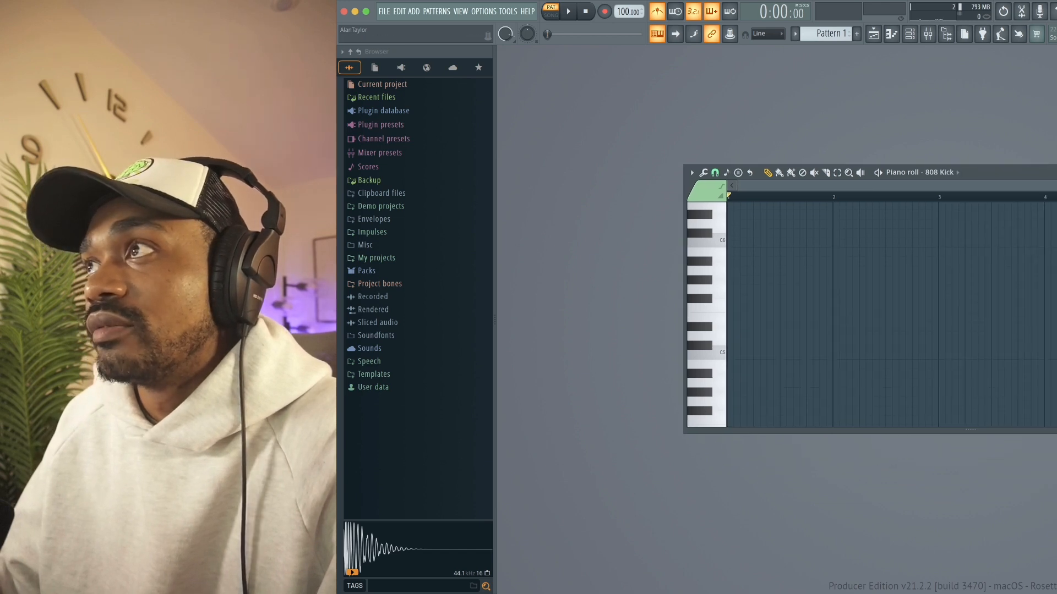
{"action": "scroll", "coordinate": [1024, 185], "scroll_direction": "down", "scroll_amount": 1}
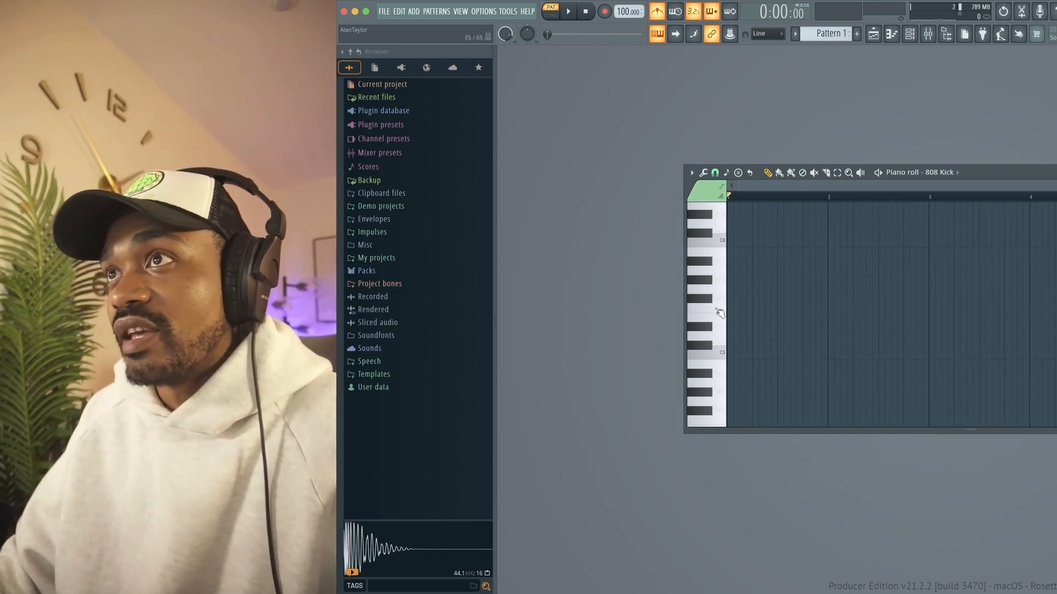
{"action": "left_click", "coordinate": [720, 309]}
{"action": "left_click", "coordinate": [721, 272]}
{"action": "left_click", "coordinate": [724, 239]}
{"action": "left_click", "coordinate": [722, 253]}
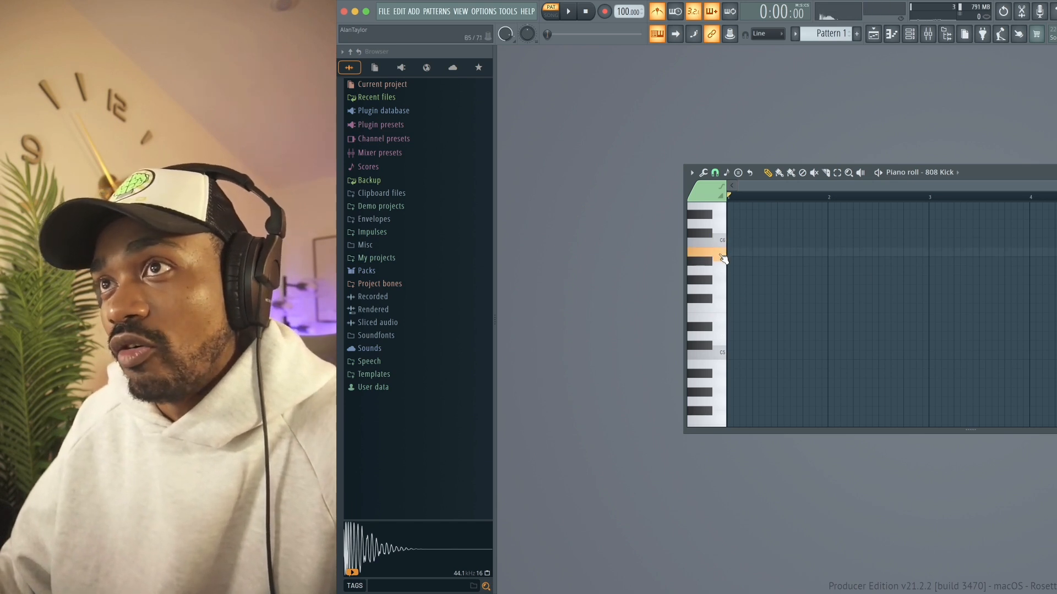
{"action": "left_click", "coordinate": [721, 308]}
{"action": "left_click", "coordinate": [721, 318]}
{"action": "left_click", "coordinate": [719, 337]}
{"action": "left_click", "coordinate": [718, 357]}
{"action": "left_click", "coordinate": [719, 382]}
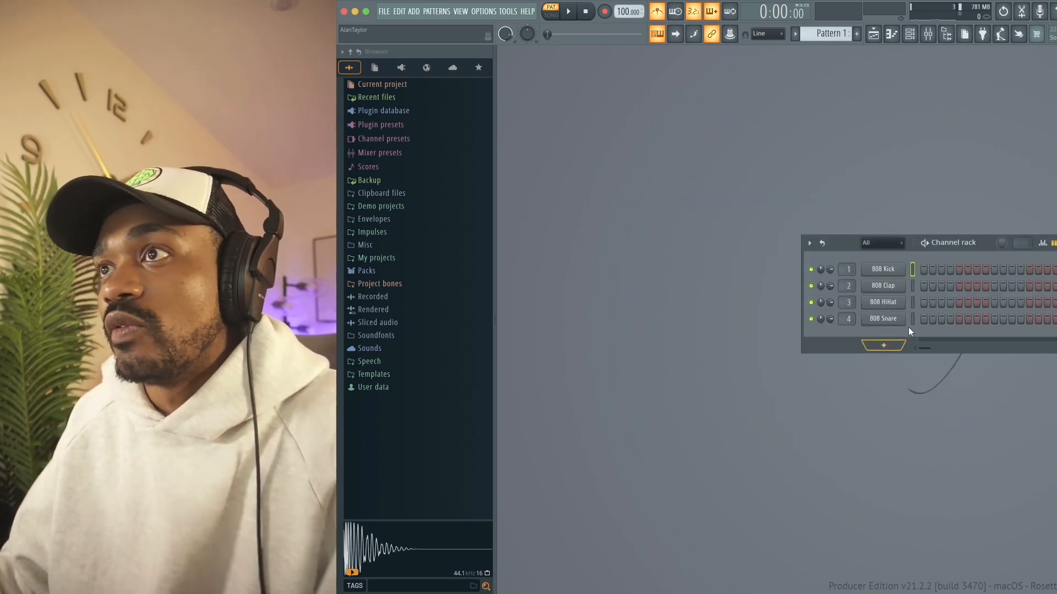
Open the piano roll of the 808 HiHat channel, audition its G5 and C5 keys, and close it
{"action": "left_click", "coordinate": [913, 304]}
{"action": "right_click", "coordinate": [898, 305]}
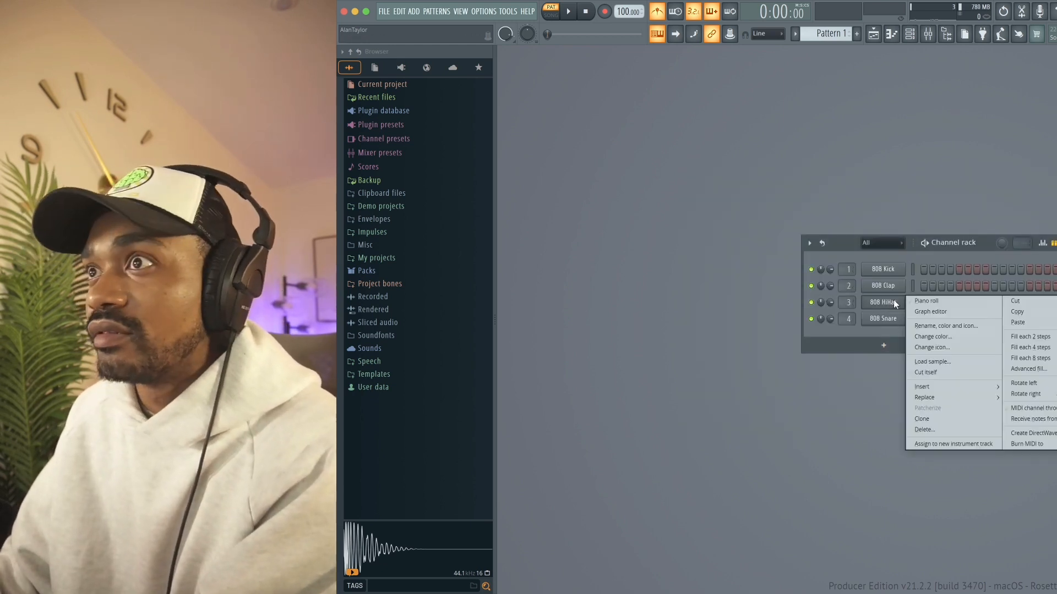
{"action": "left_click", "coordinate": [936, 302]}
{"action": "left_click", "coordinate": [717, 290]}
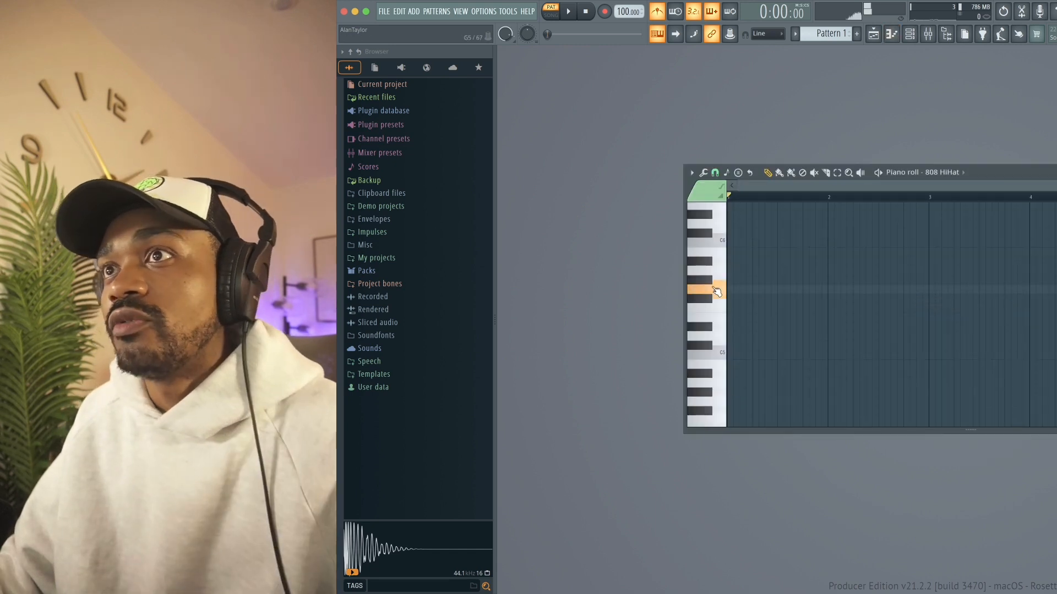
{"action": "scroll", "coordinate": [757, 314], "scroll_direction": "down", "scroll_amount": 1}
{"action": "left_click", "coordinate": [714, 340]}
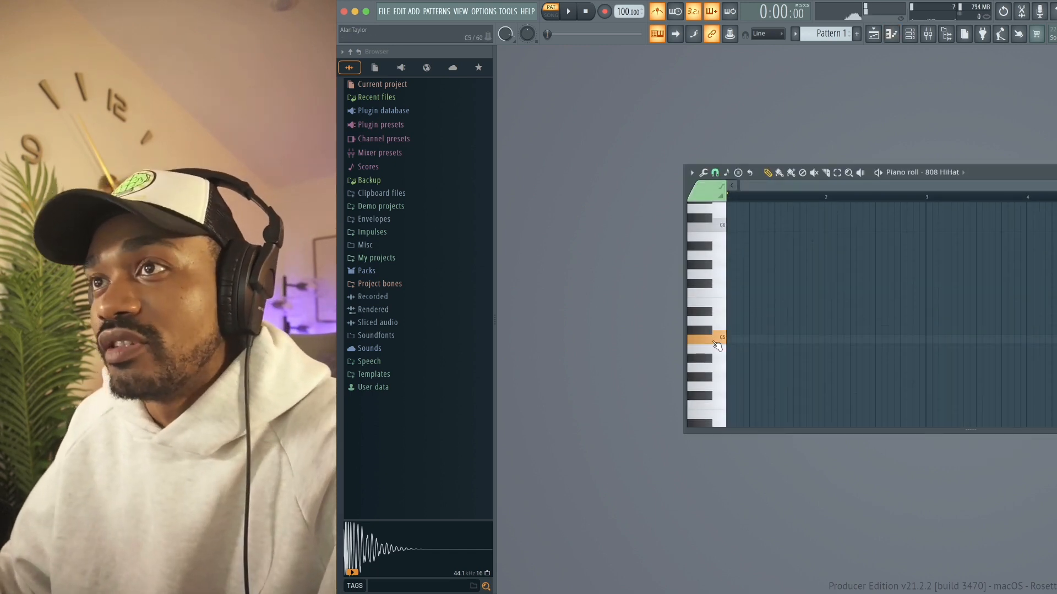
{"action": "left_click", "coordinate": [1056, 172]}
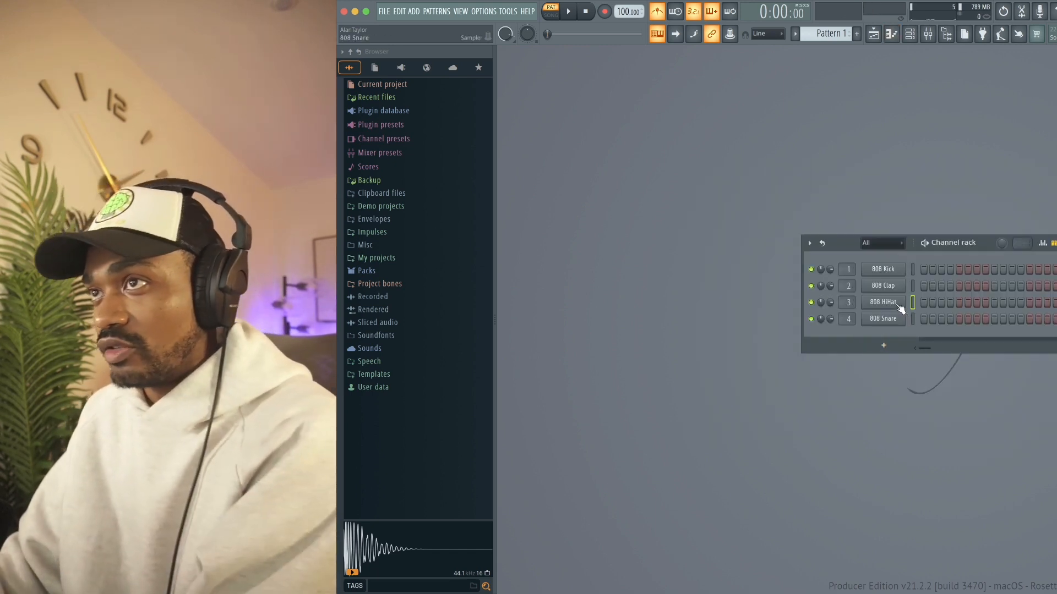
Fill the 808 HiHat channel with a hit every 2 steps and start playback of the pattern
{"action": "right_click", "coordinate": [899, 308]}
{"action": "left_click", "coordinate": [946, 418]}
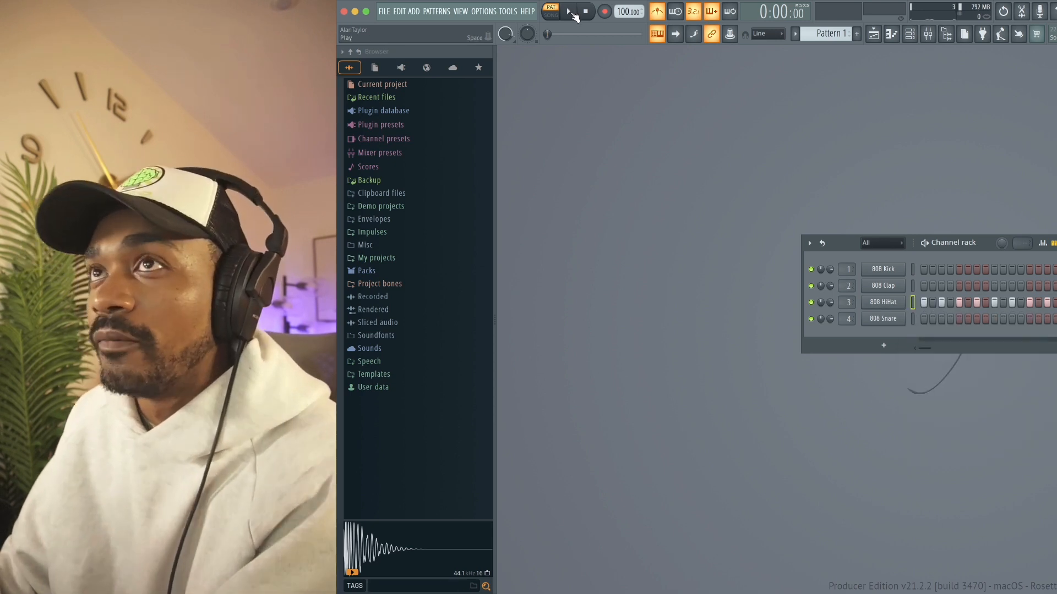
{"action": "right_click", "coordinate": [886, 303]}
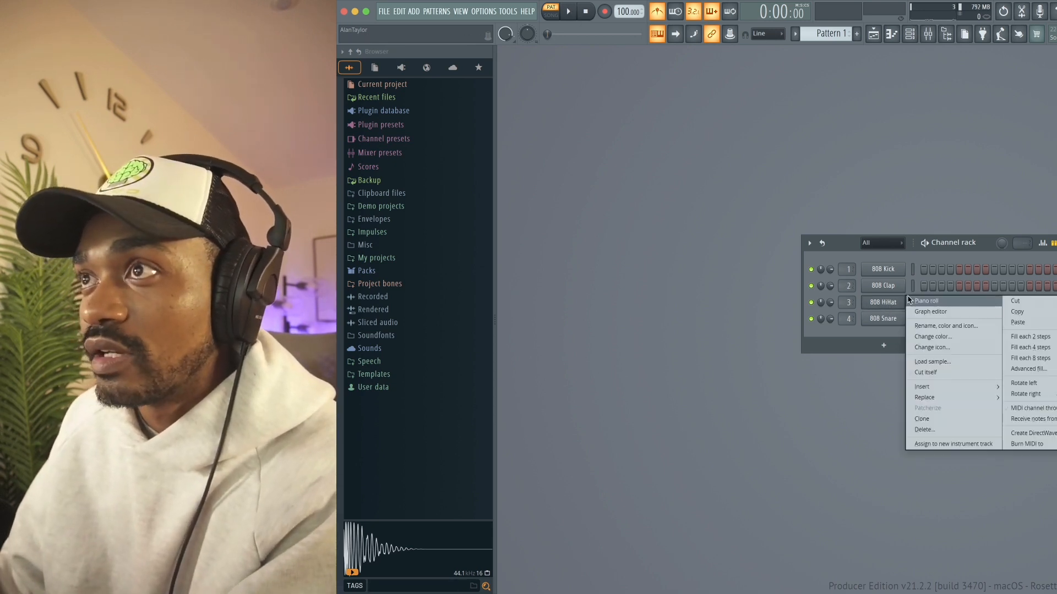
{"action": "left_click", "coordinate": [1042, 342]}
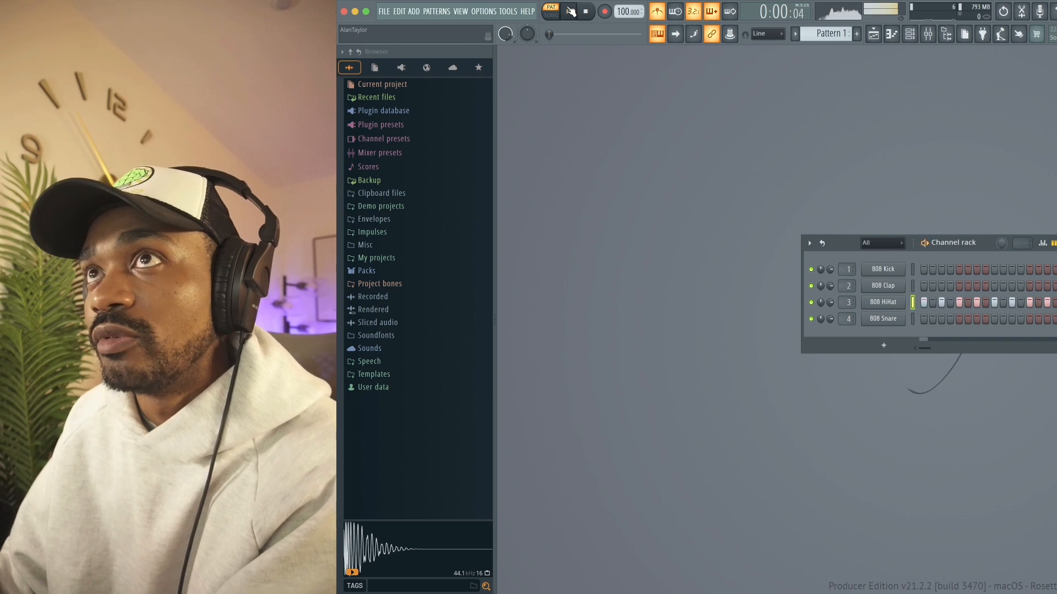
{"action": "left_click", "coordinate": [571, 11]}
Examine the 808 HiHat notes and the lower keys down to C3 in the piano roll during playback, and stop playback
{"action": "left_click", "coordinate": [891, 34]}
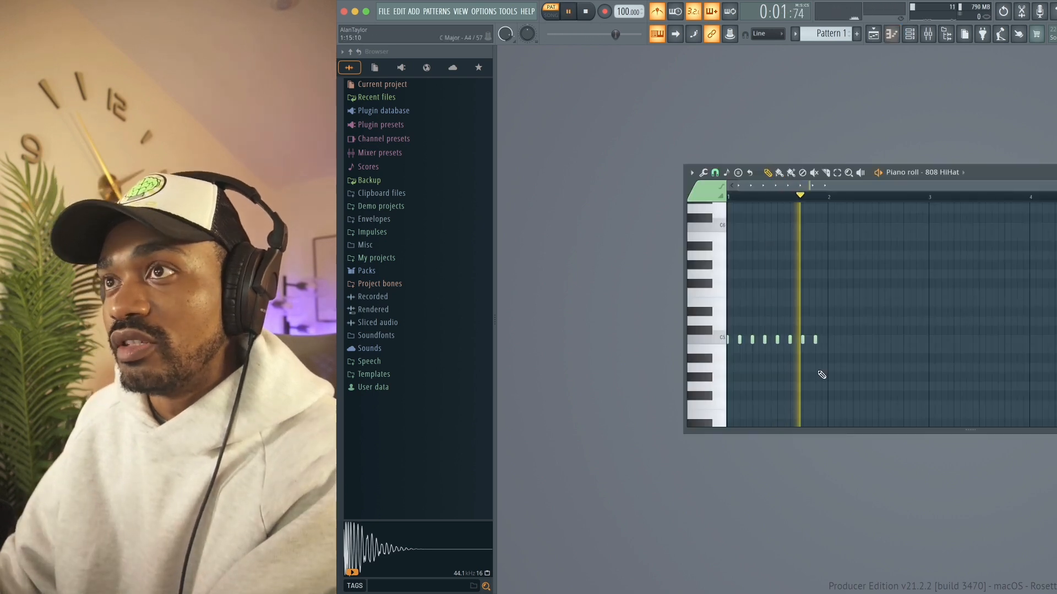
{"action": "left_click_drag", "start_coordinate": [1056, 187], "coordinate": [879, 184]}
{"action": "scroll", "coordinate": [723, 367], "scroll_direction": "down", "scroll_amount": 3}
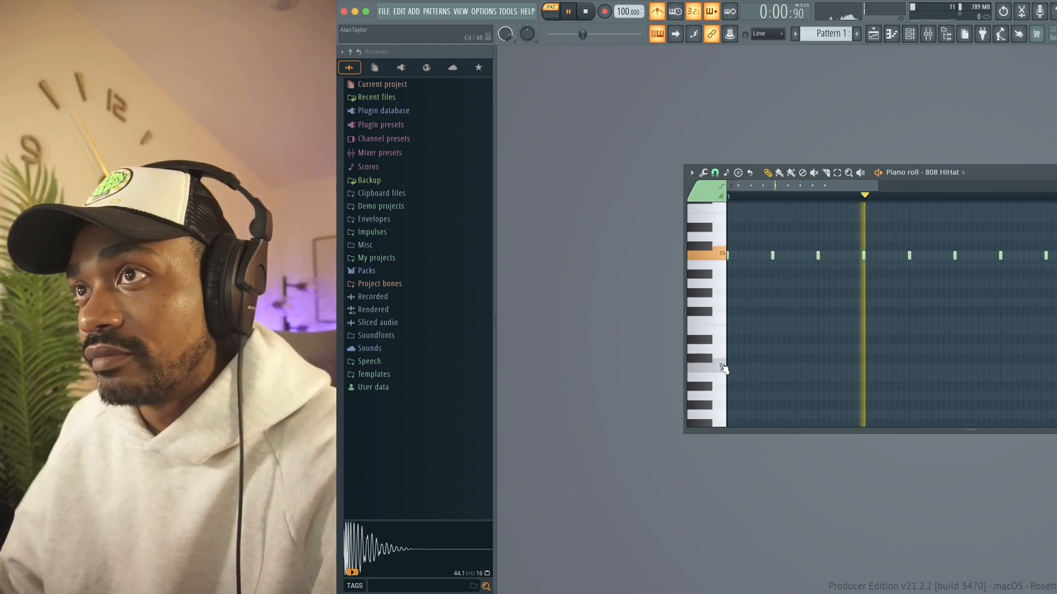
{"action": "key", "text": "space"}
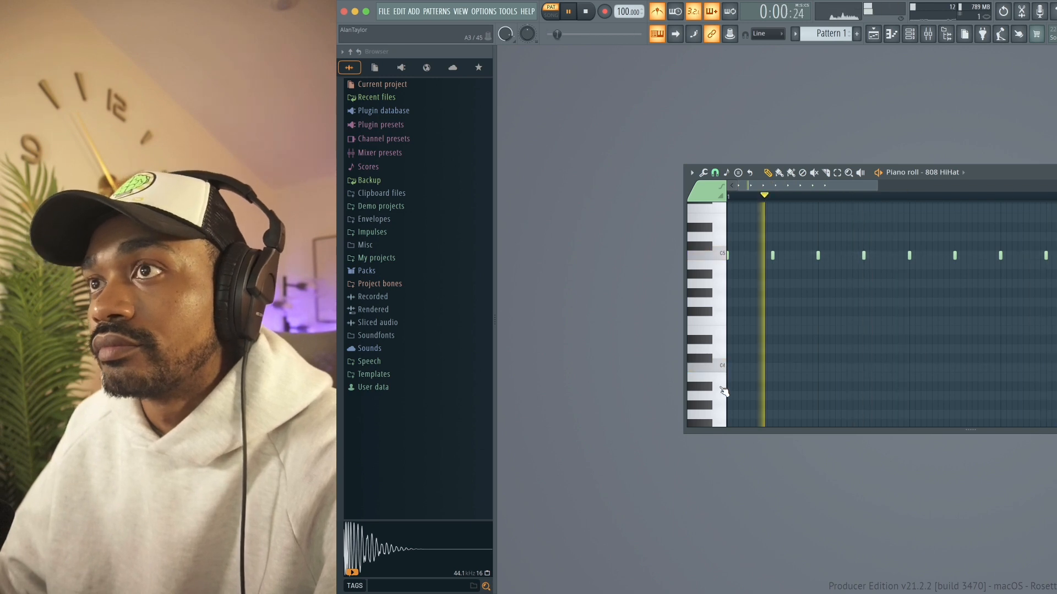
{"action": "scroll", "coordinate": [723, 385], "scroll_direction": "down", "scroll_amount": 4}
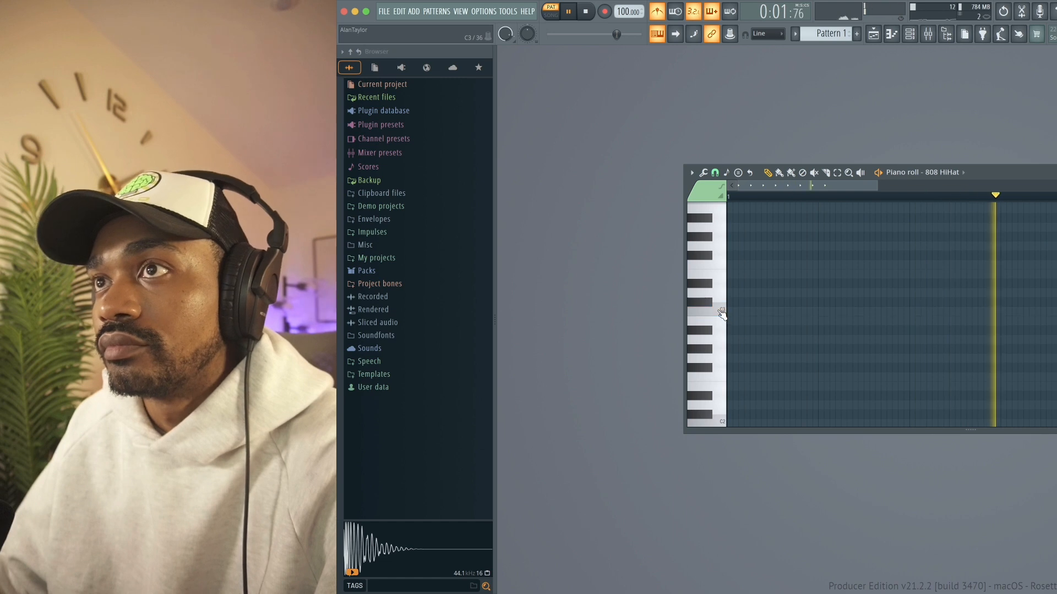
{"action": "key", "text": "space"}
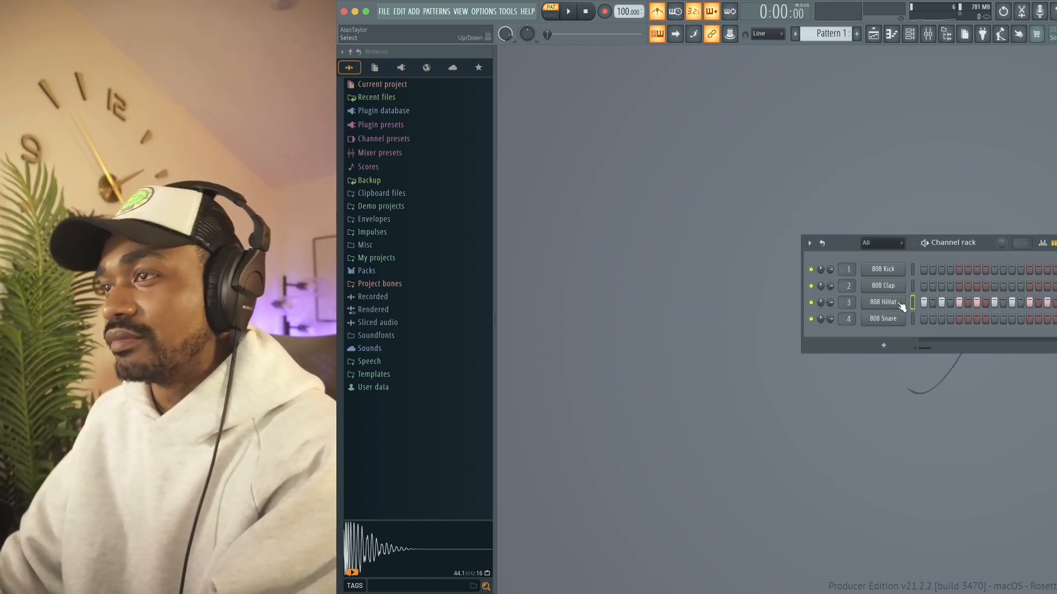
Clear the steps of the 808 HiHat channel and close the channel rack
{"action": "right_click", "coordinate": [897, 301]}
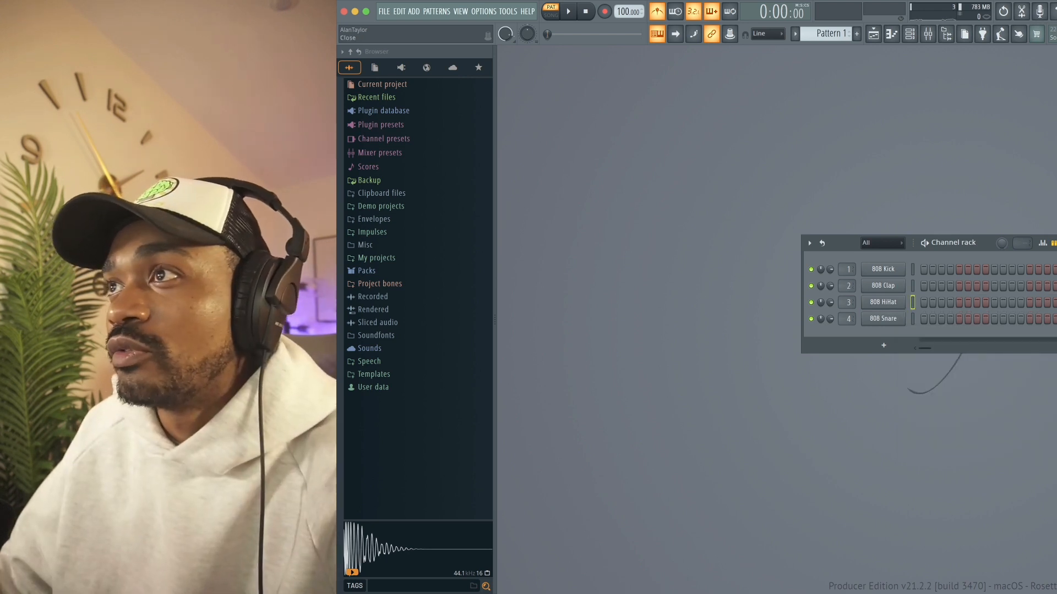
{"action": "left_click", "coordinate": [1053, 243]}
Open the mixer, reposition its window, look over its insert tracks, and hide it again
{"action": "left_click", "coordinate": [935, 42]}
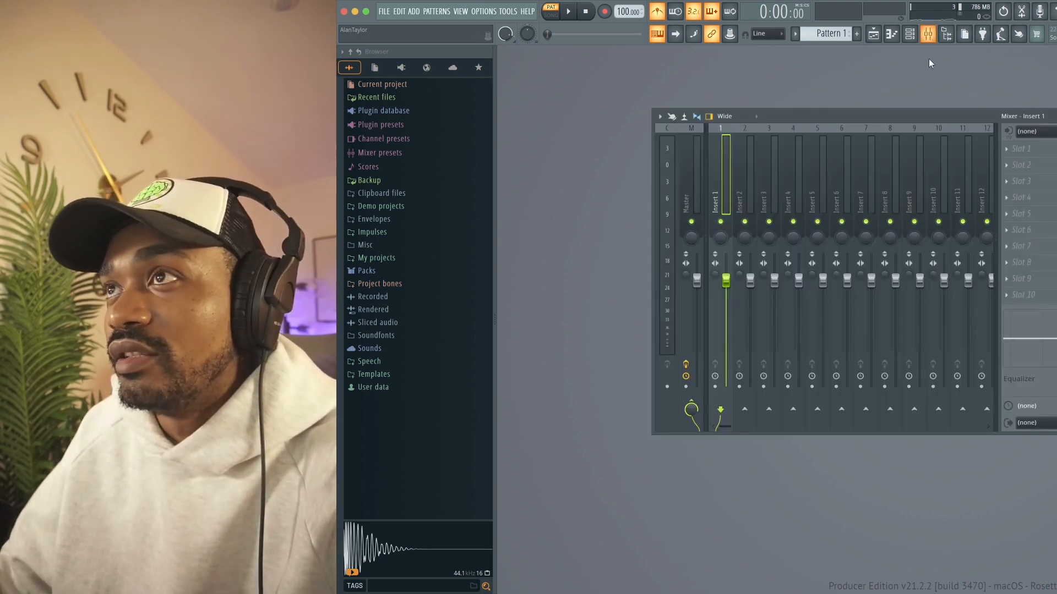
{"action": "left_click_drag", "start_coordinate": [920, 117], "coordinate": [1002, 146]}
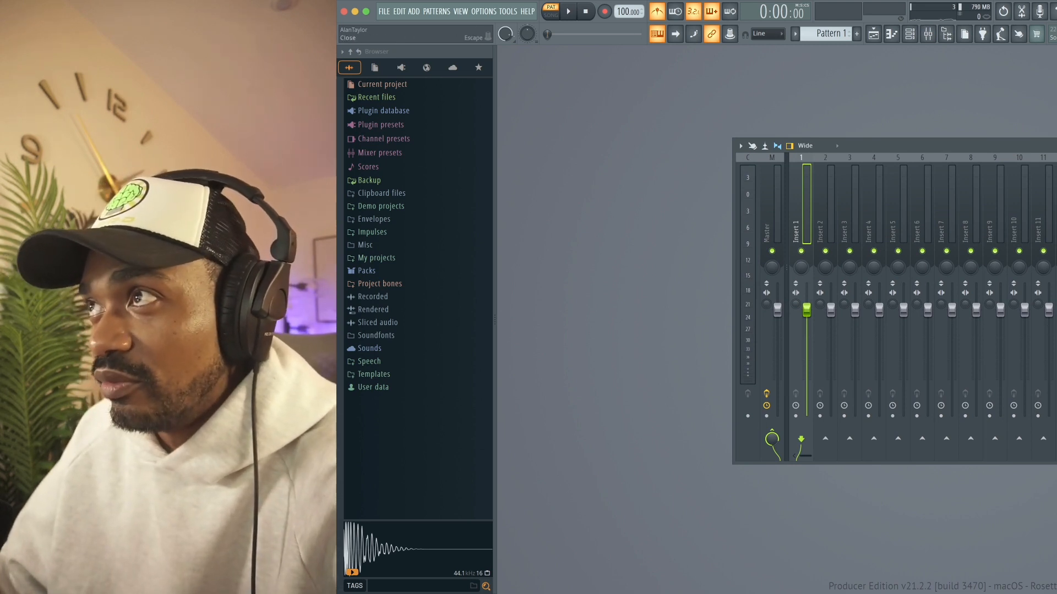
{"action": "key", "text": "Escape"}
{"action": "left_click", "coordinate": [929, 35]}
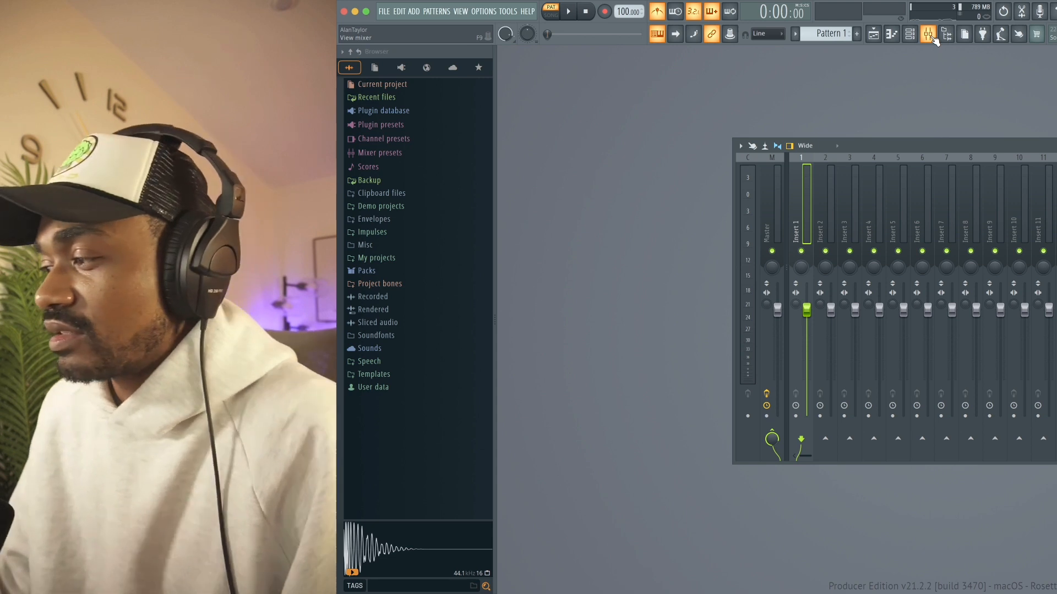
{"action": "left_click", "coordinate": [930, 36]}
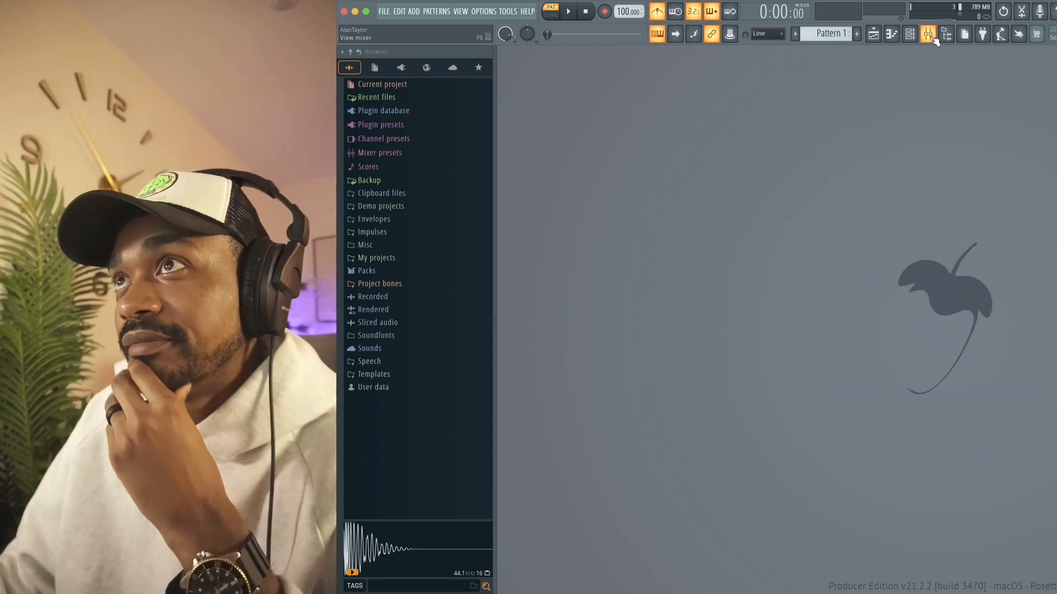
Reopen the channel rack and route all four 808 channels to the Master mixer track
{"action": "left_click", "coordinate": [909, 34]}
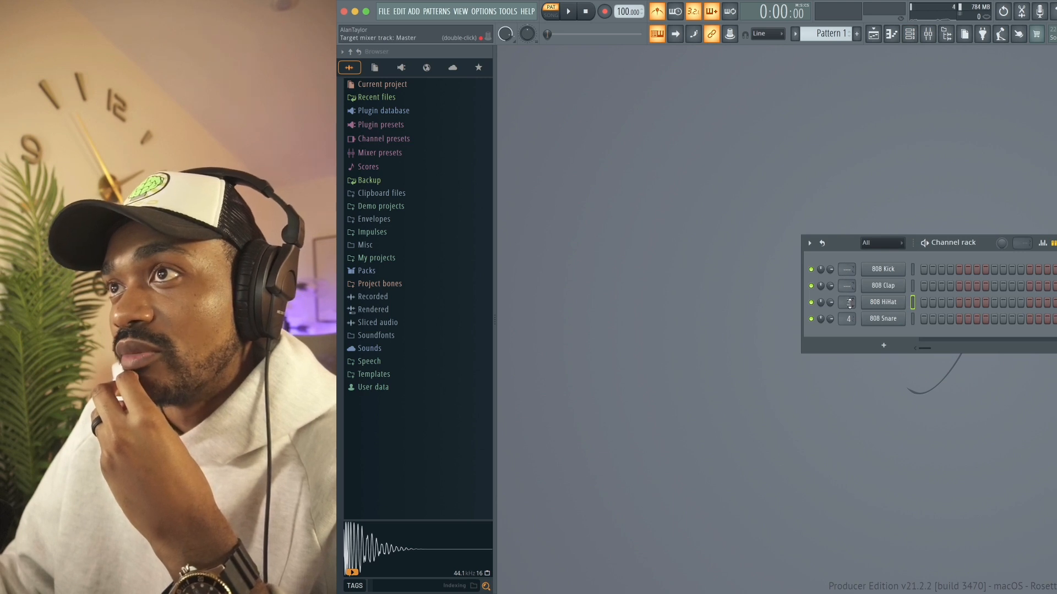
Fill 808 HiHat every 2 steps, add kick hits on 1, 8 and 11, clap on 13, snare on 5 and 13, and play the pattern
{"action": "right_click", "coordinate": [904, 303]}
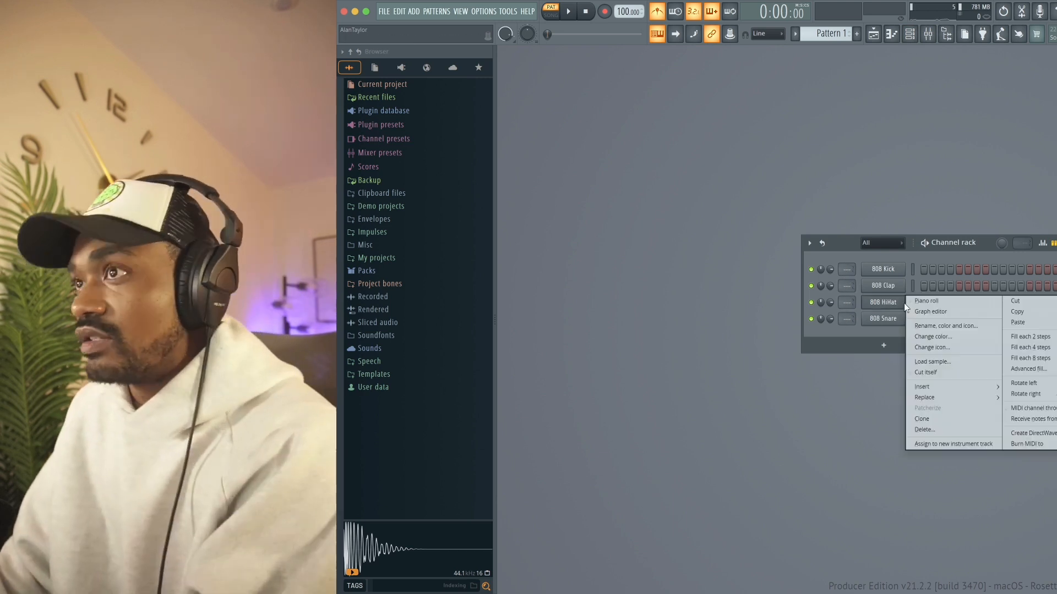
{"action": "left_click", "coordinate": [1032, 337]}
{"action": "key", "text": "space"}
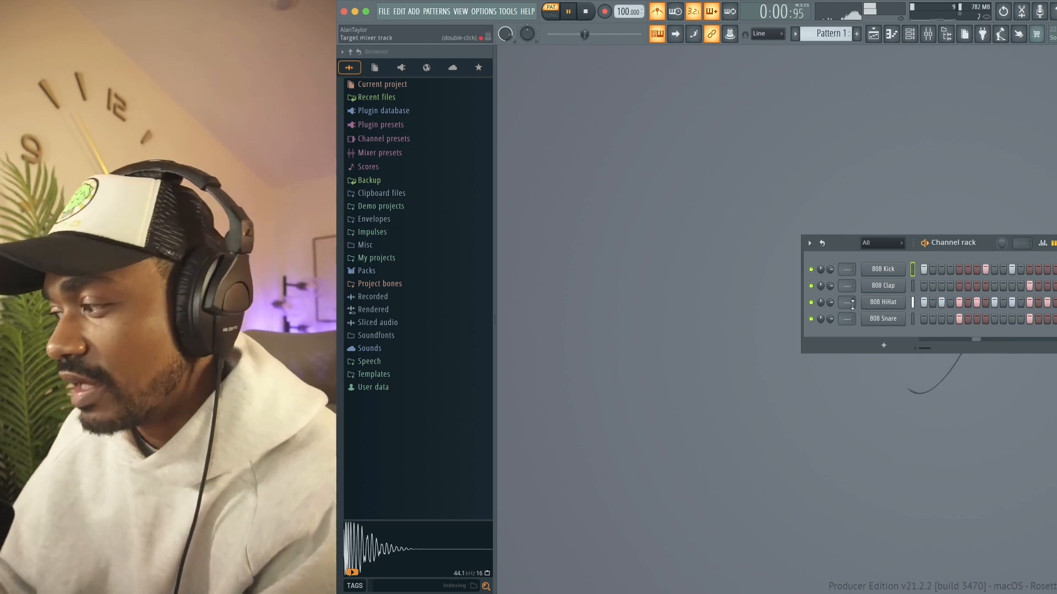
{"action": "key", "text": "space"}
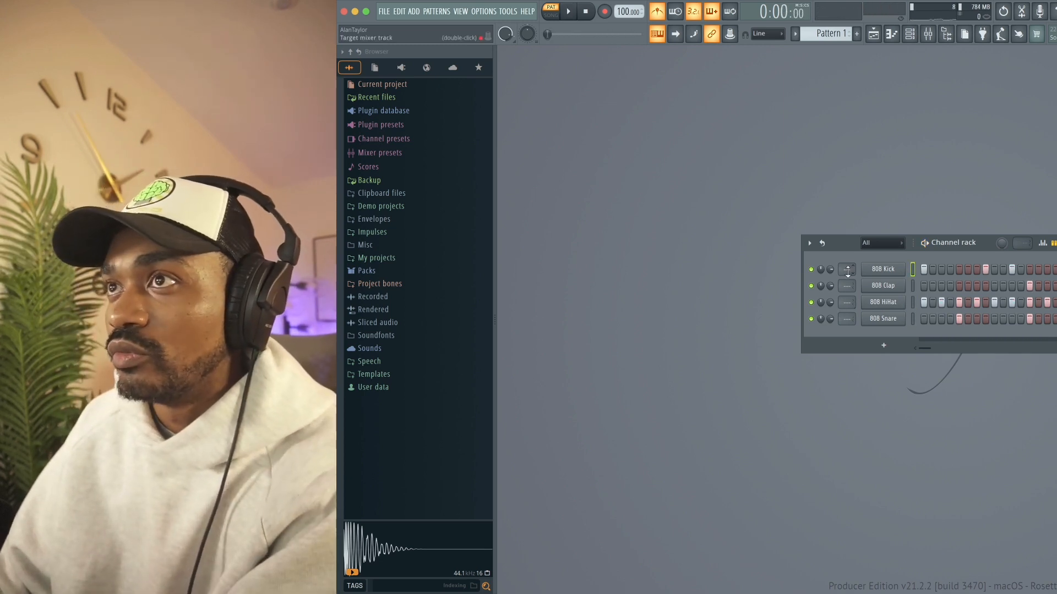
View the mixer, reposition the channel rack window, and bring the mixer back up in front of it
{"action": "left_click", "coordinate": [927, 34]}
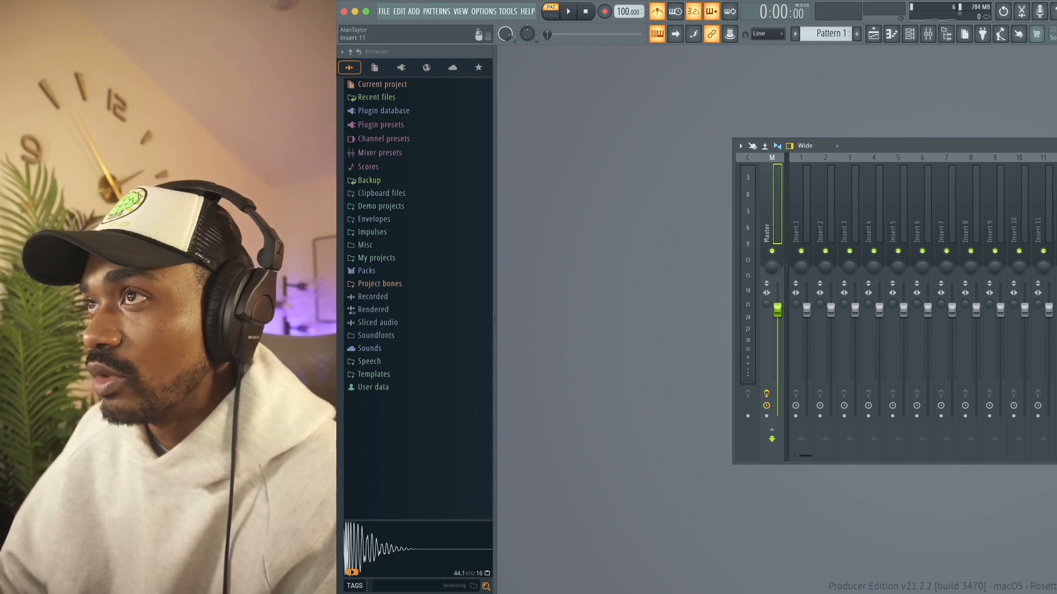
{"action": "left_click", "coordinate": [929, 34]}
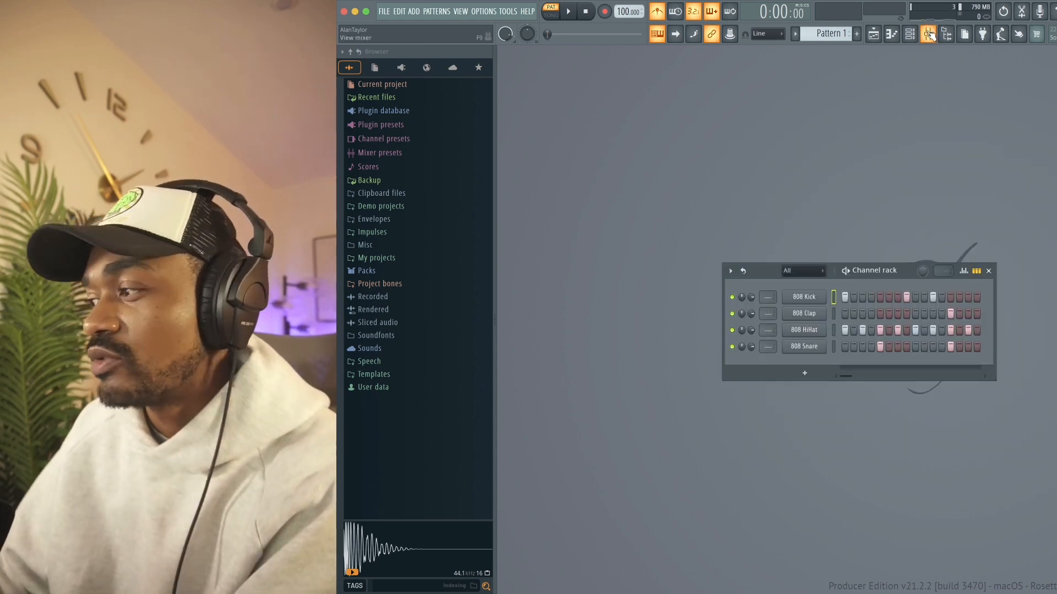
{"action": "left_click", "coordinate": [928, 34]}
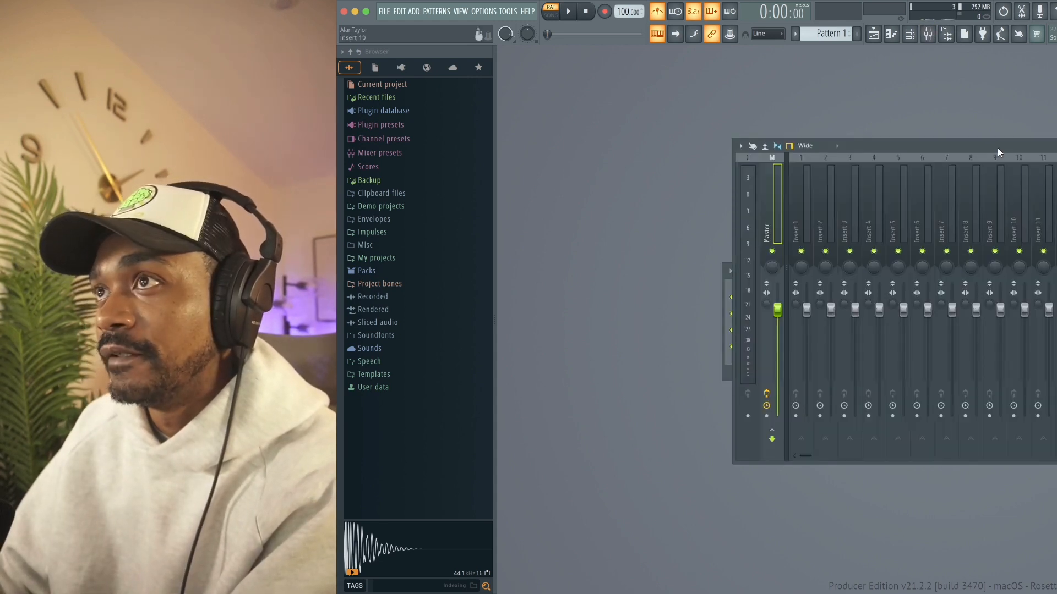
Move the mixer below the channel rack and route 808 Kick, Clap, HiHat and Snare to mixer tracks 1, 2, 3 and 4
{"action": "left_click_drag", "start_coordinate": [997, 147], "coordinate": [886, 137]}
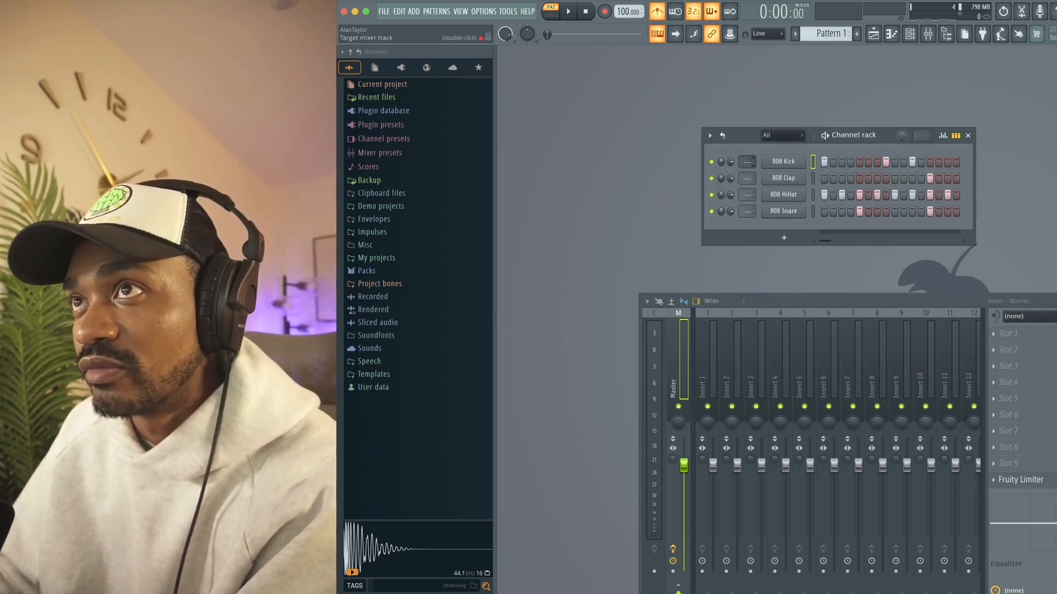
{"action": "scroll", "coordinate": [747, 161], "scroll_direction": "up", "scroll_amount": 1}
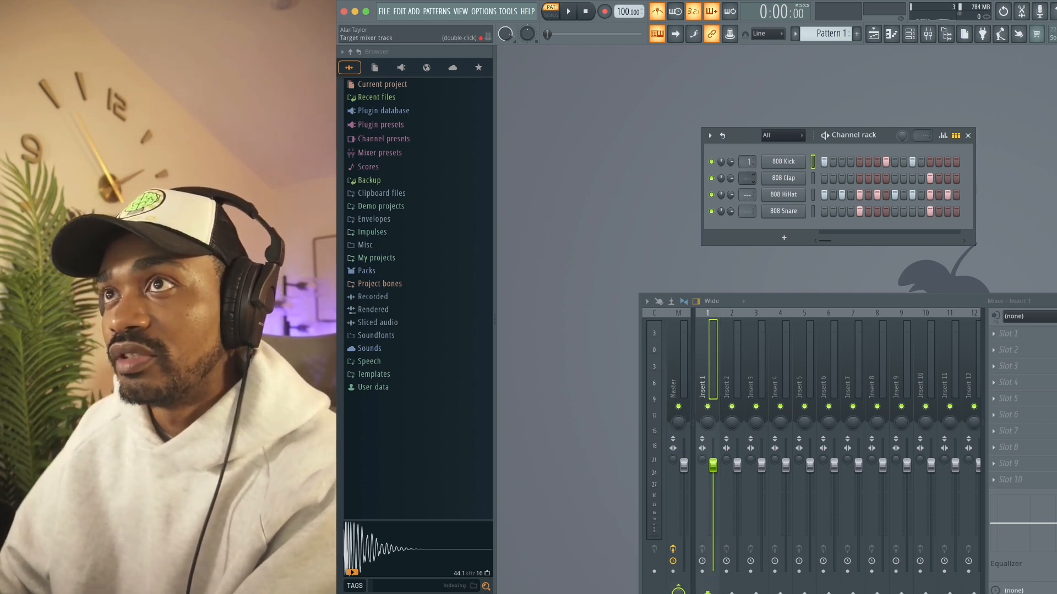
{"action": "scroll", "coordinate": [747, 178], "scroll_direction": "up", "scroll_amount": 2}
{"action": "scroll", "coordinate": [748, 196], "scroll_direction": "up", "scroll_amount": 3}
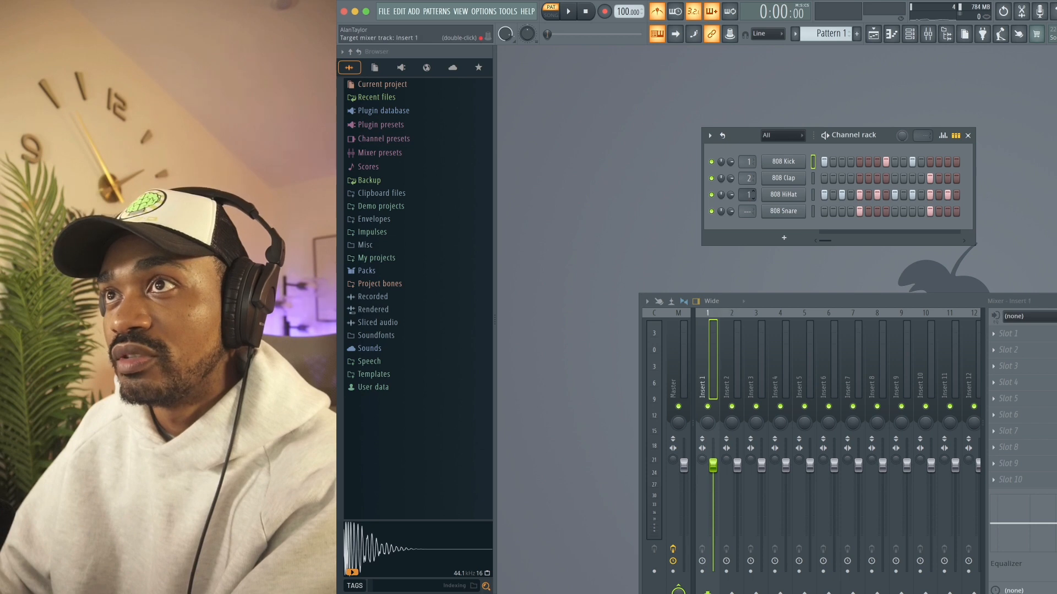
{"action": "scroll", "coordinate": [747, 211], "scroll_direction": "up", "scroll_amount": 4}
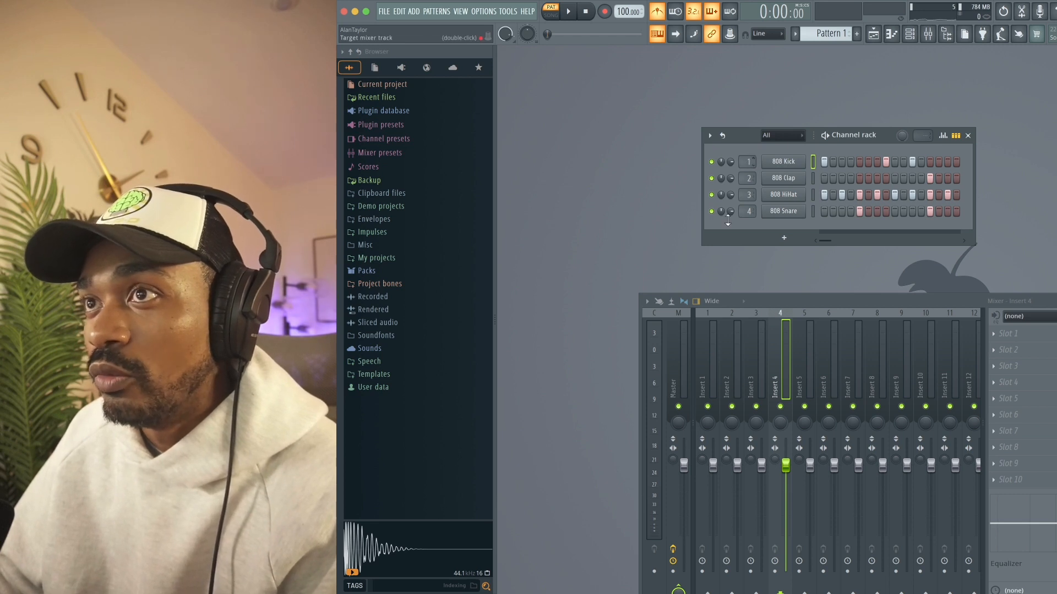
Select mixer Insert 1, bring the whole mixer into view, and play the pattern several times to watch the levels of Inserts 1 to 4
{"action": "left_click", "coordinate": [713, 350]}
{"action": "key", "text": "space"}
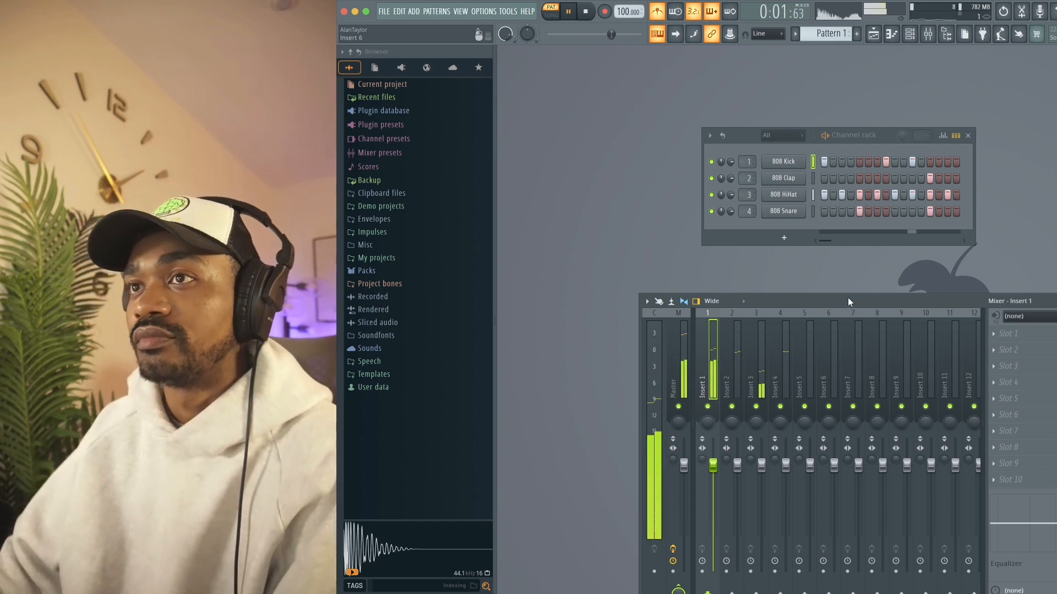
{"action": "left_click_drag", "start_coordinate": [847, 300], "coordinate": [877, 260]}
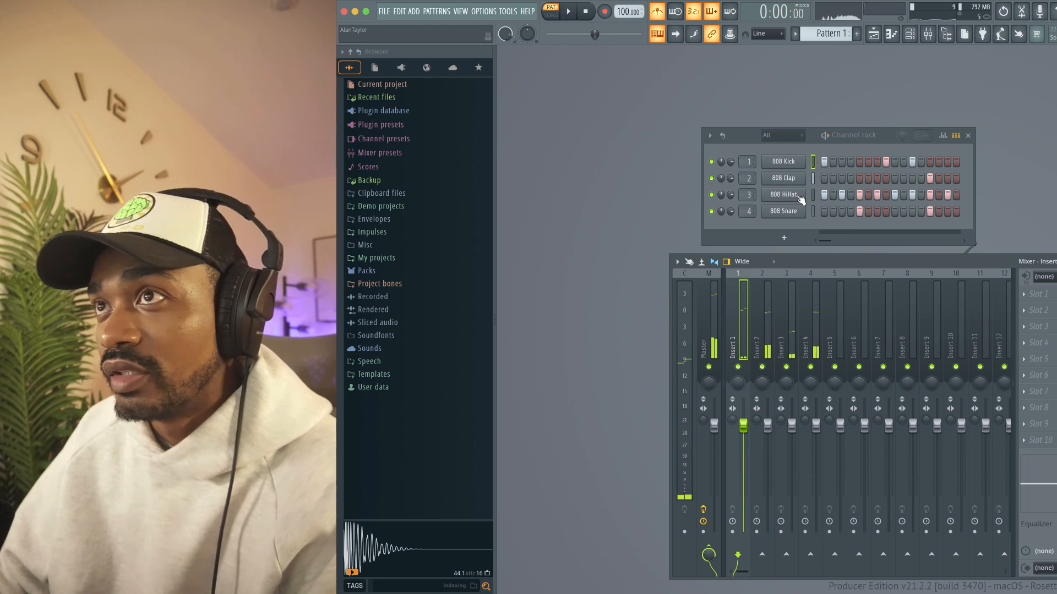
{"action": "key", "text": "space"}
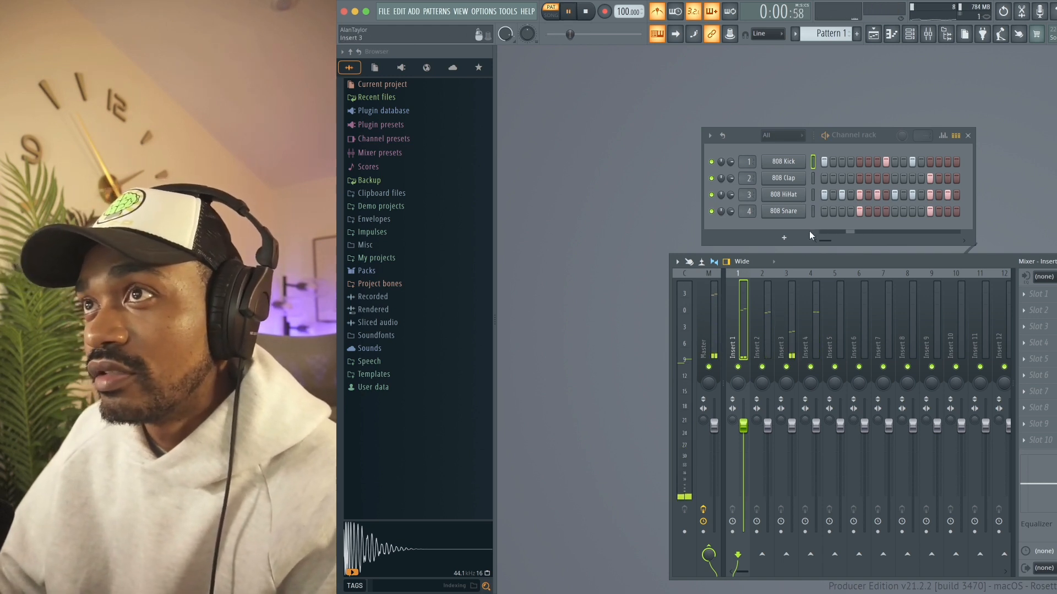
{"action": "key", "text": "space"}
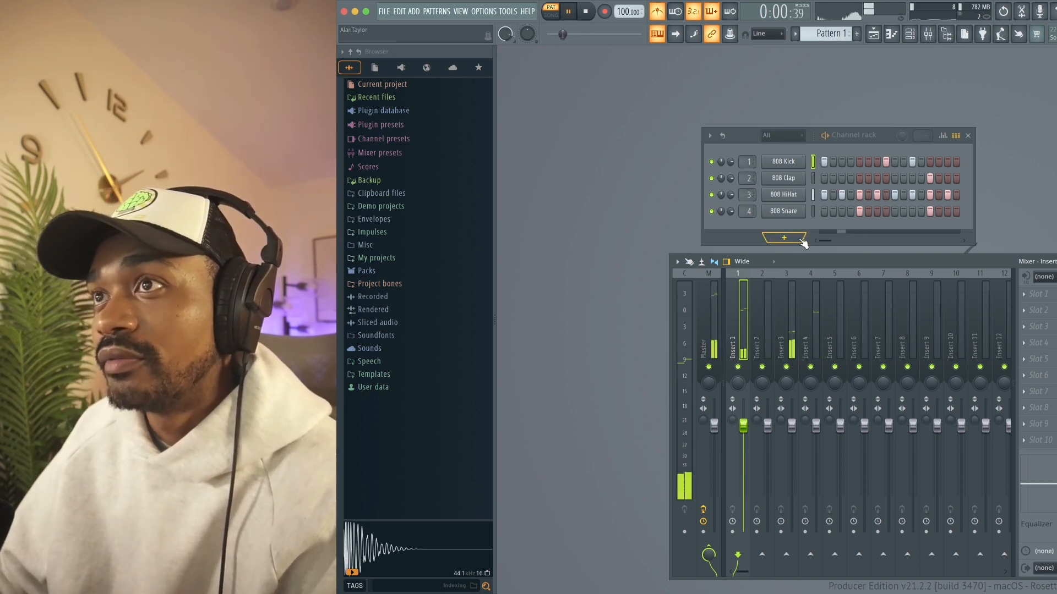
{"action": "key", "text": "space"}
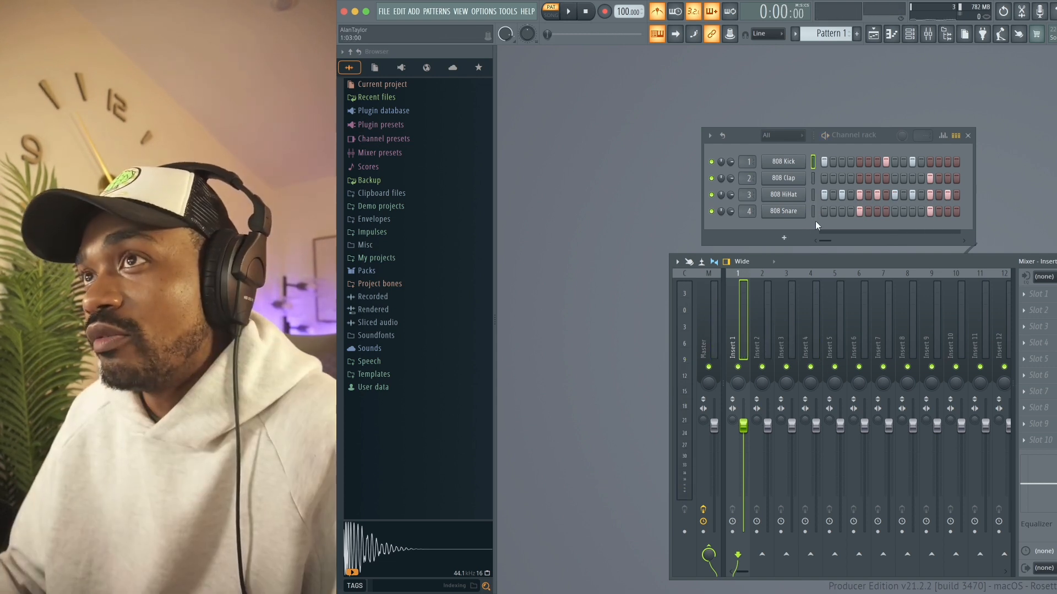
{"action": "key", "text": "space"}
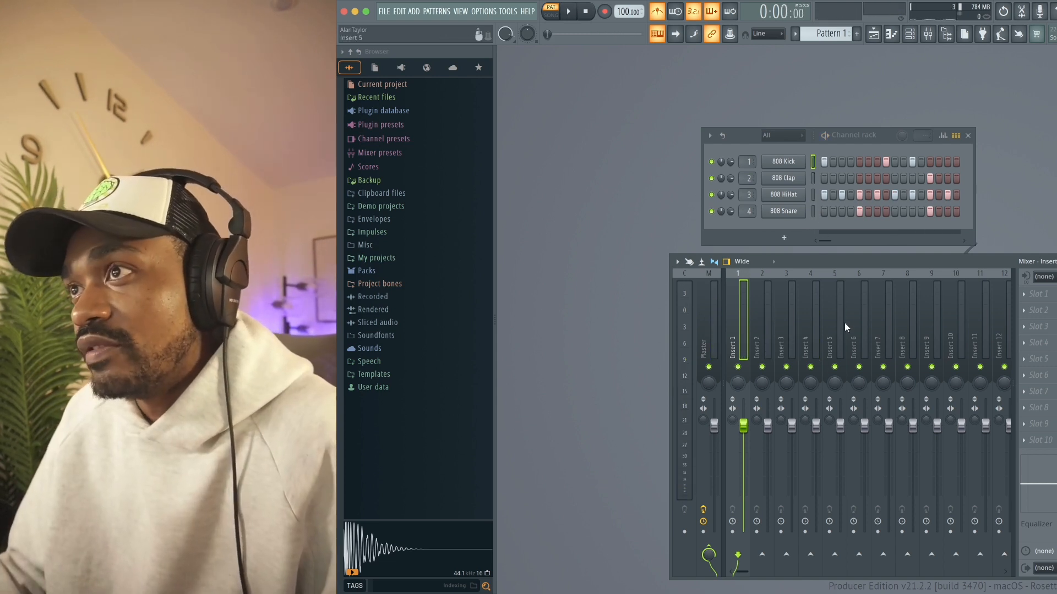
Lower the volume of Insert 4 to about 72%, and also turn down Inserts 2, 3 and 1 while playing the pattern
{"action": "left_click_drag", "start_coordinate": [816, 425], "coordinate": [816, 454]}
{"action": "key", "text": "space"}
{"action": "key", "text": "space"}
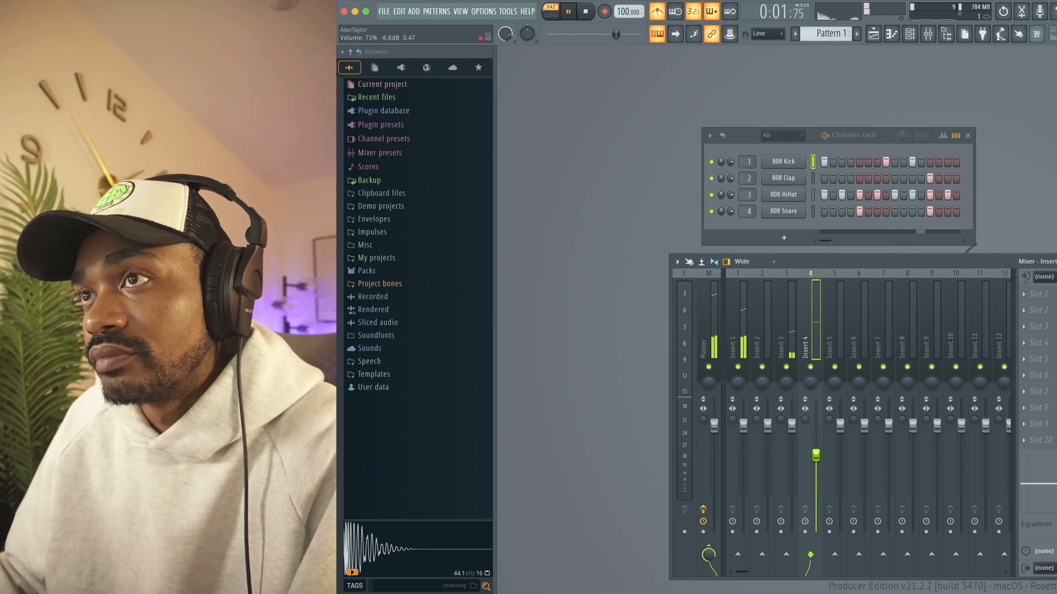
{"action": "key", "text": "space"}
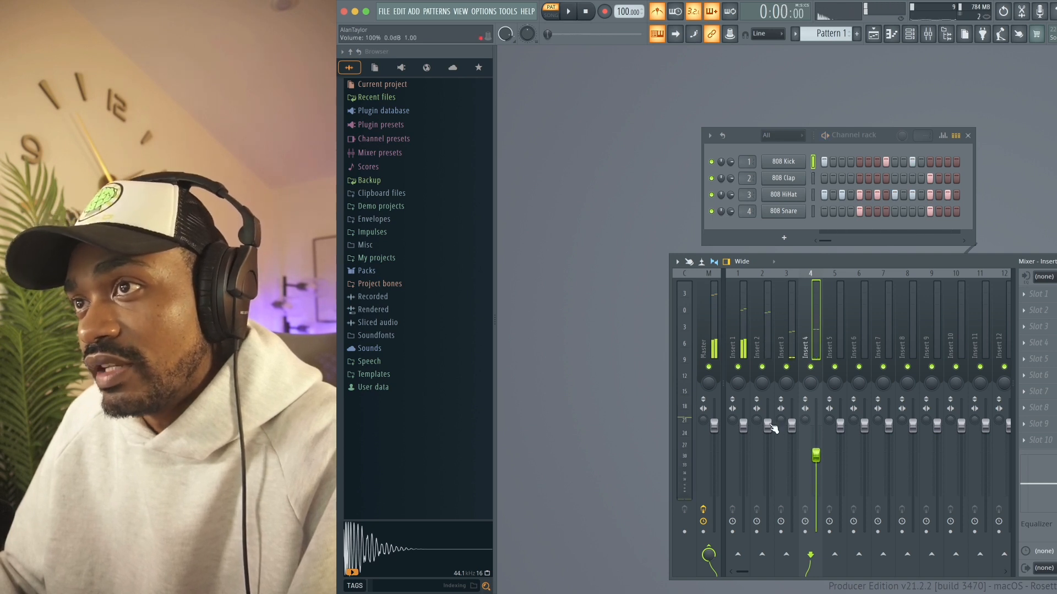
{"action": "left_click_drag", "start_coordinate": [768, 425], "coordinate": [767, 467]}
{"action": "key", "text": "space"}
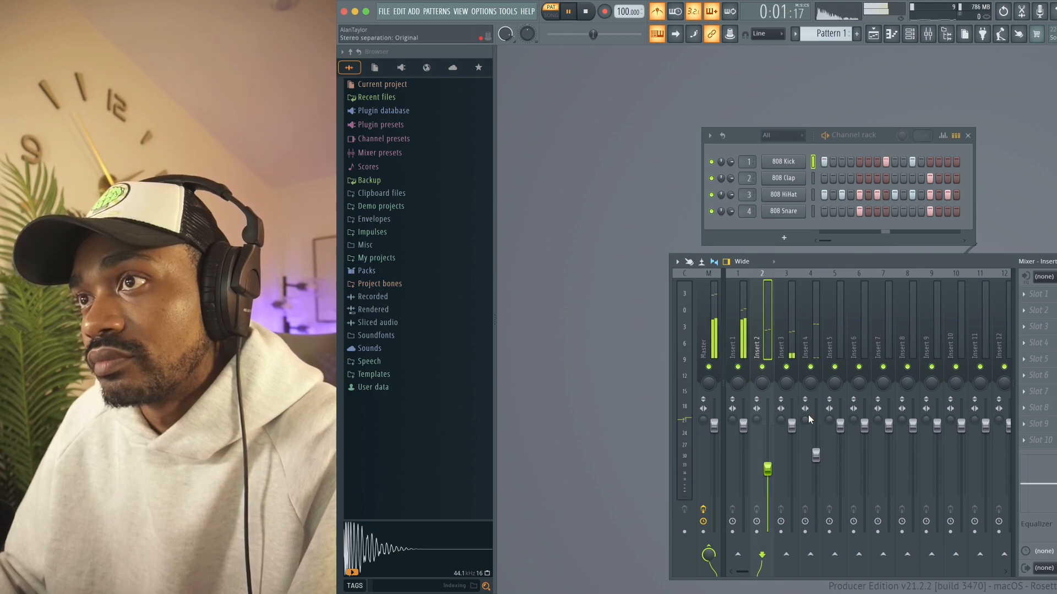
{"action": "left_click_drag", "start_coordinate": [791, 425], "coordinate": [744, 456]}
{"action": "key", "text": "space"}
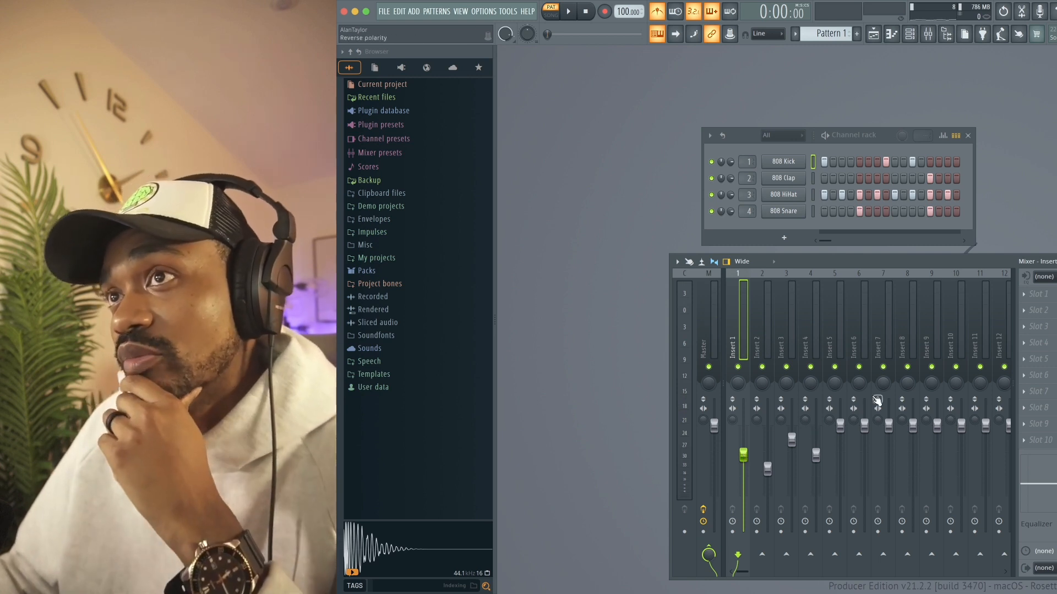
Hide the mixer, undo the clearing of the kick and clap steps, and play the pattern
{"action": "key", "text": "F9"}
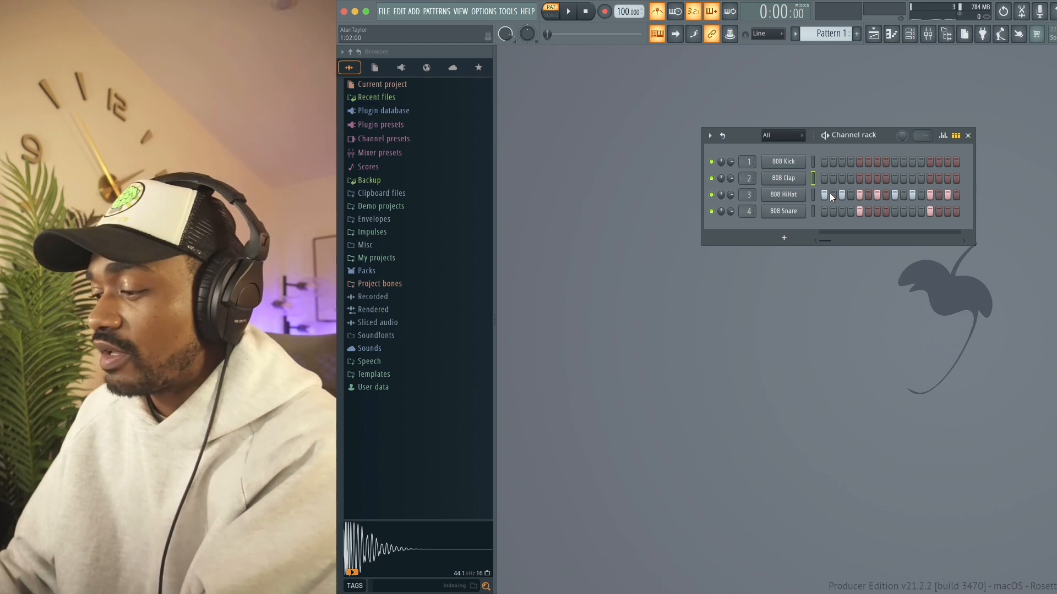
{"action": "key", "text": "ctrl+z"}
{"action": "key", "text": "space"}
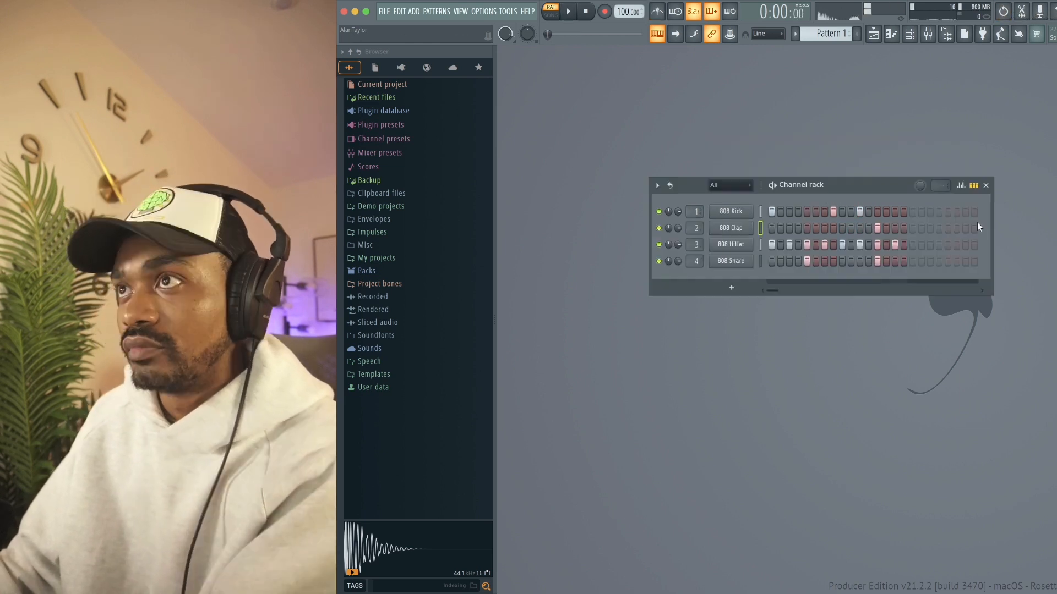
Widen the channel rack to show more steps, collapse the browser, and move the rack toward the middle of the workspace
{"action": "left_click_drag", "start_coordinate": [993, 237], "coordinate": [1056, 238]}
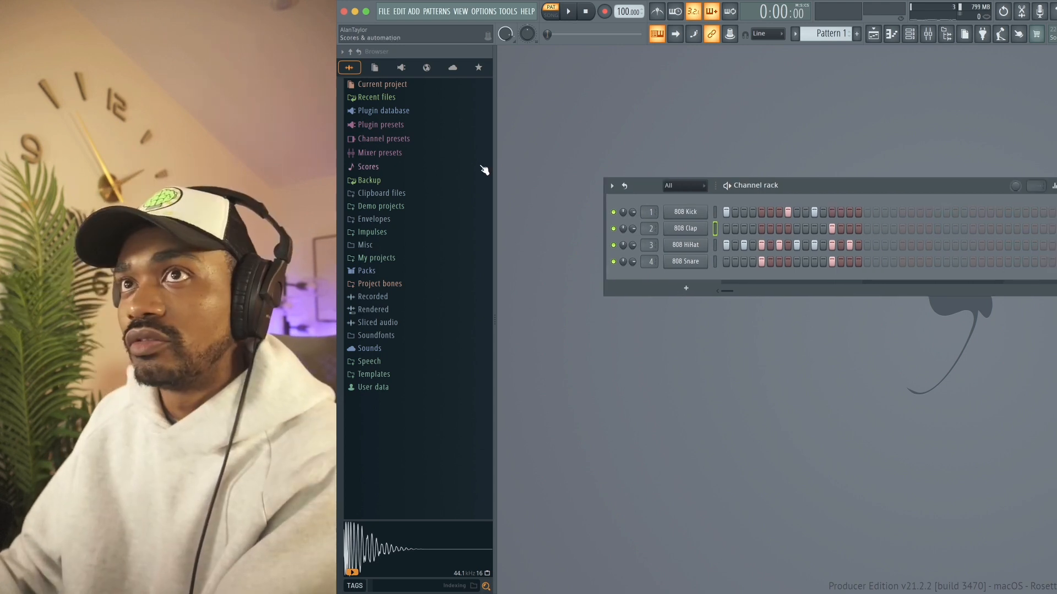
{"action": "left_click_drag", "start_coordinate": [494, 160], "coordinate": [448, 159]}
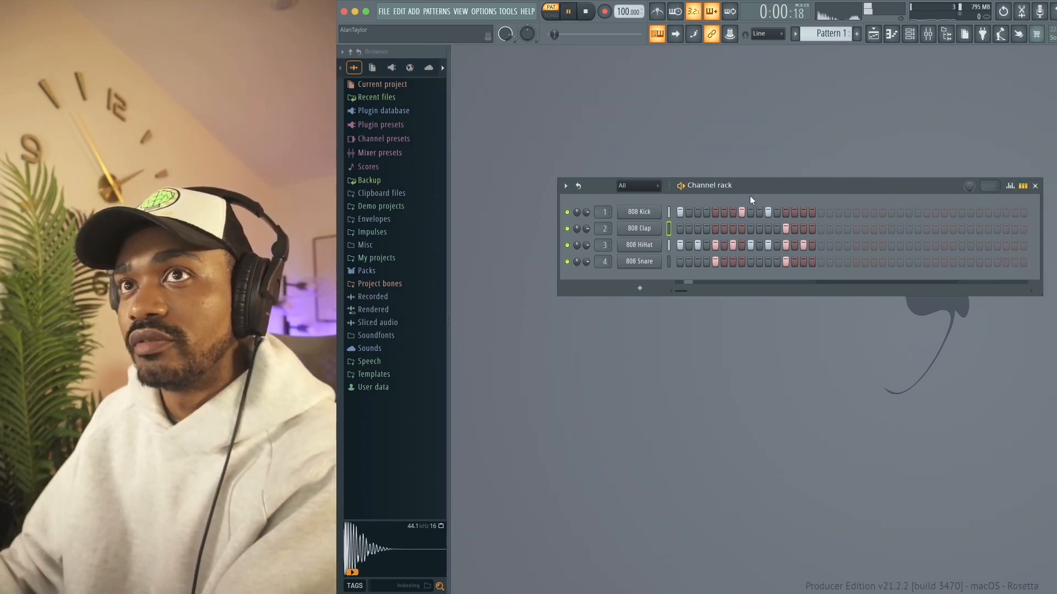
{"action": "left_click_drag", "start_coordinate": [750, 190], "coordinate": [769, 190]}
{"action": "left_click_drag", "start_coordinate": [447, 158], "coordinate": [345, 158]}
{"action": "left_click_drag", "start_coordinate": [688, 182], "coordinate": [748, 237]}
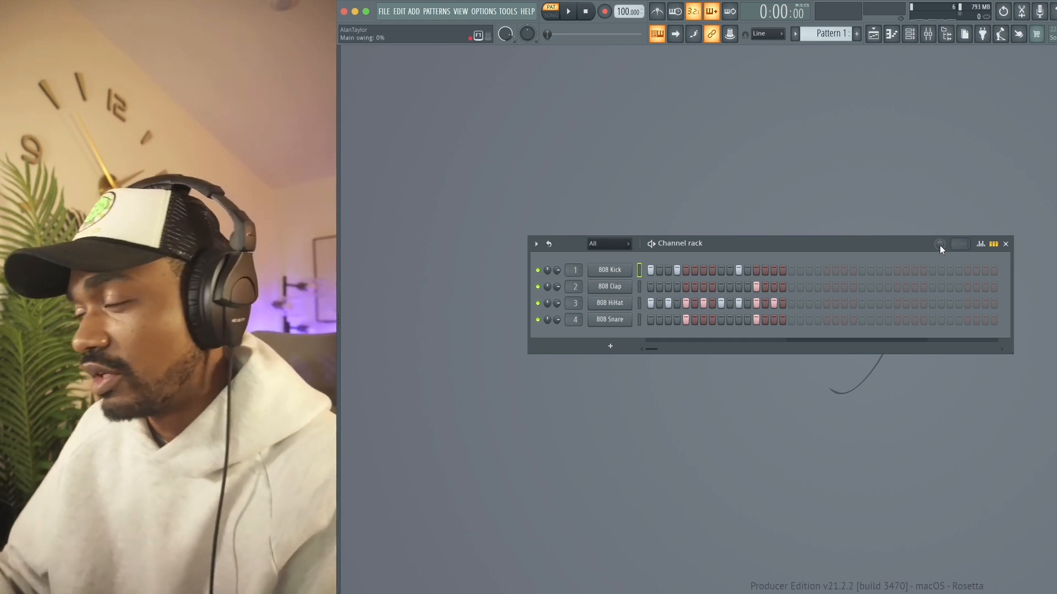
Play the pattern with main swing raised to 69%, add an 808 Kick hit on step 12, and reduce the swing to 34%
{"action": "key", "text": "space"}
{"action": "left_click_drag", "start_coordinate": [940, 245], "coordinate": [940, 209]}
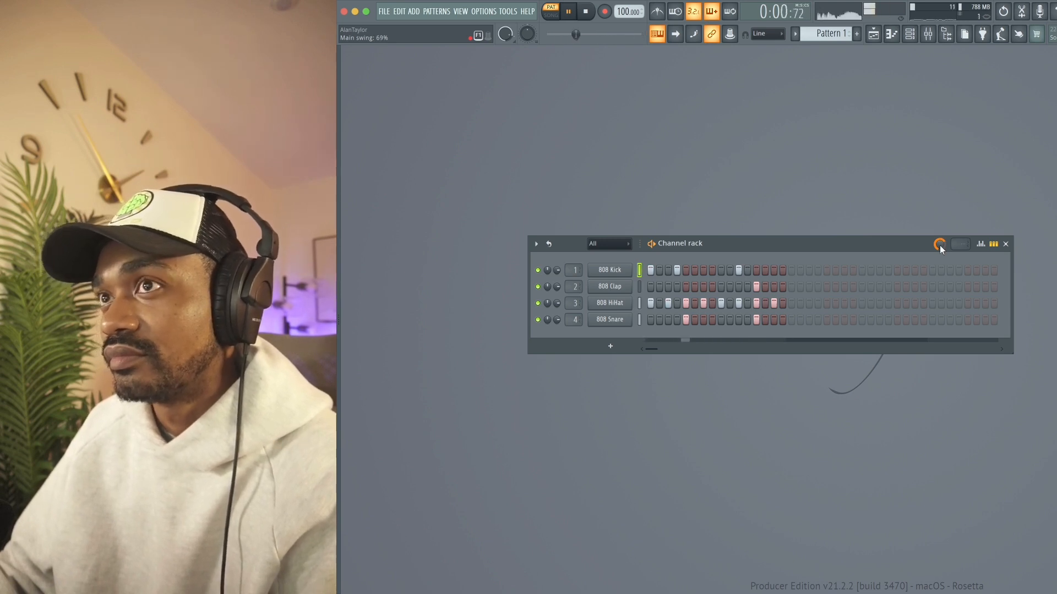
{"action": "left_click", "coordinate": [747, 270]}
{"action": "left_click_drag", "start_coordinate": [940, 245], "coordinate": [940, 265]}
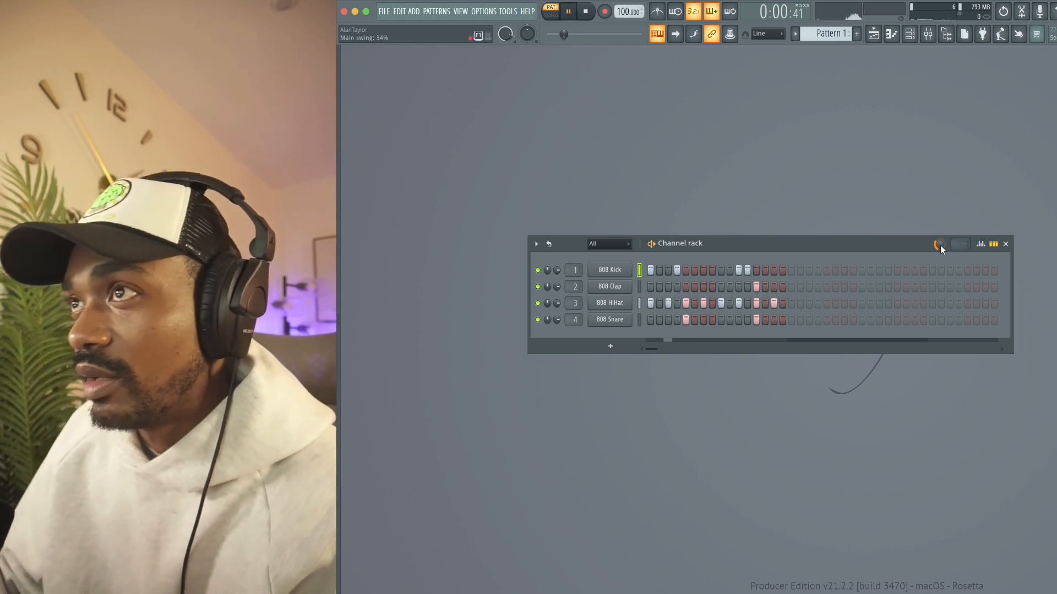
{"action": "key", "text": "space"}
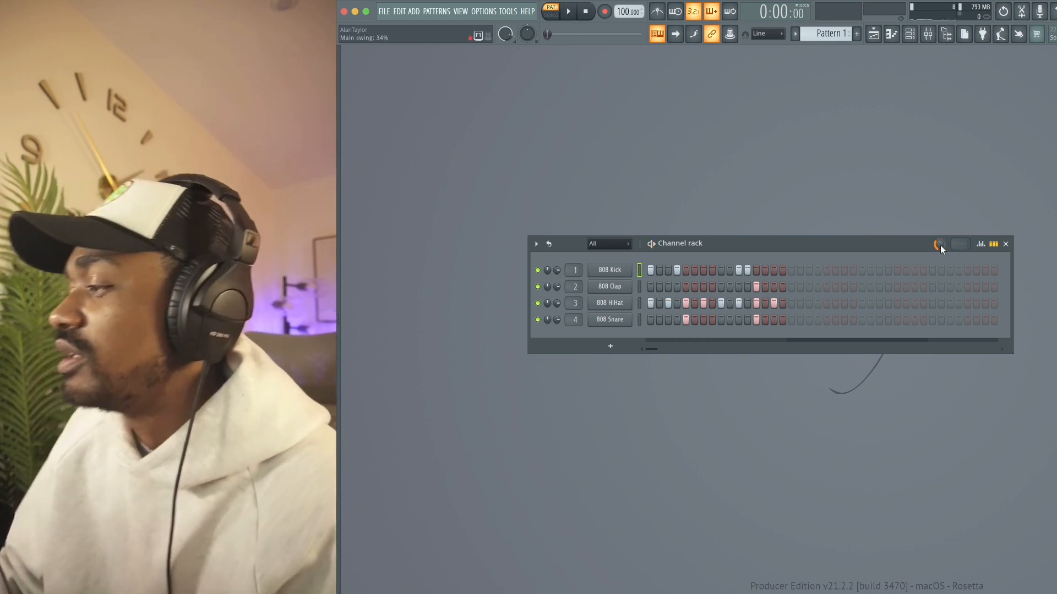
Try main swing at 100%, 65% and 61% while playing the pattern to compare the feel
{"action": "mouse_move", "coordinate": [940, 246]}
{"action": "left_mouse_down"}
{"action": "mouse_move", "coordinate": [940, 265]}
{"action": "mouse_move", "coordinate": [940, 233]}
{"action": "mouse_move", "coordinate": [942, 248]}
{"action": "left_mouse_up"}
{"action": "key", "text": "space"}
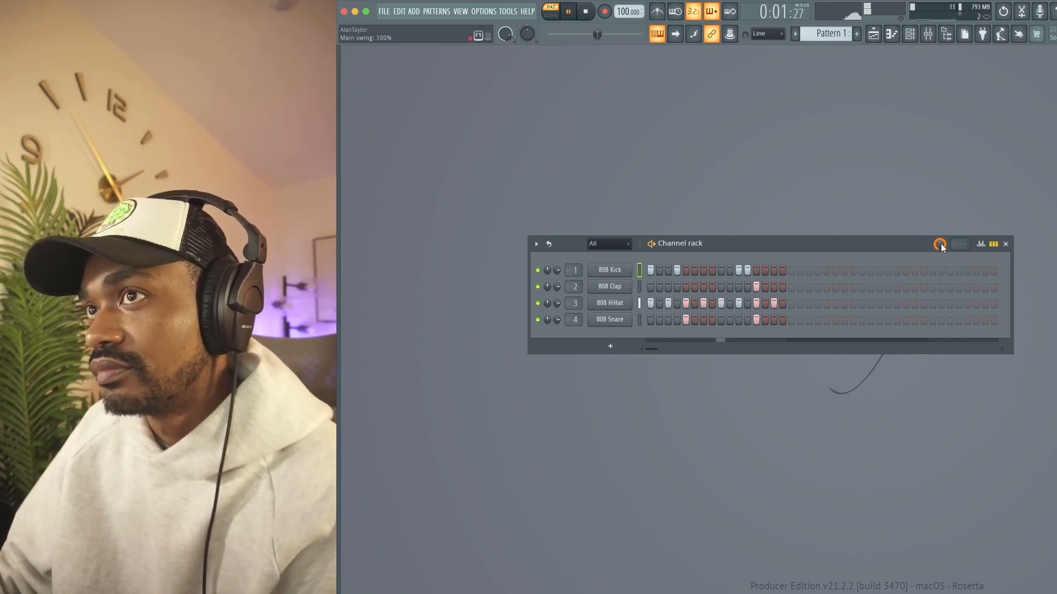
{"action": "key", "text": "space"}
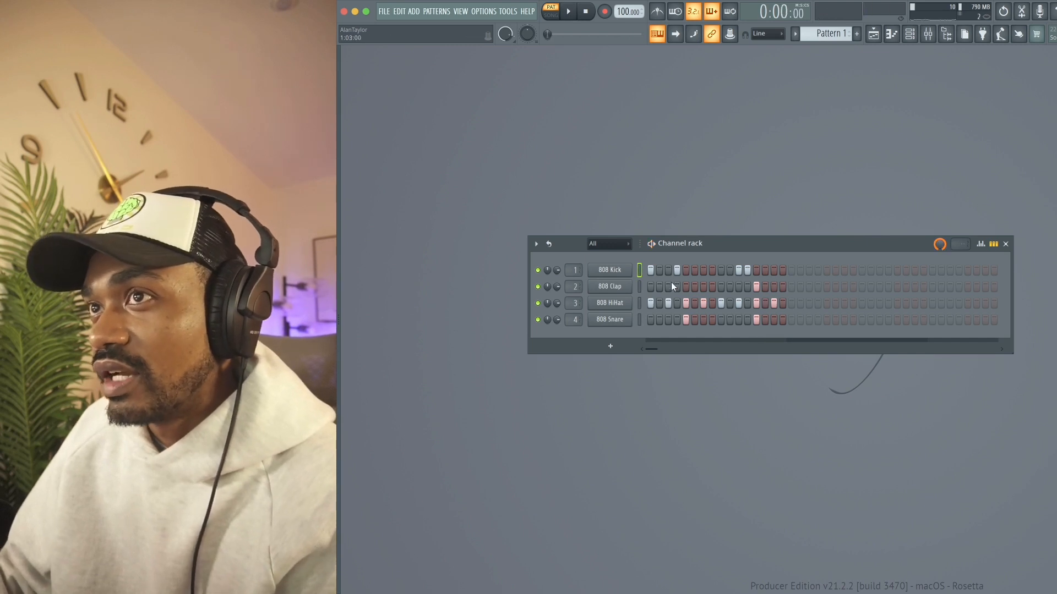
{"action": "key", "text": "space"}
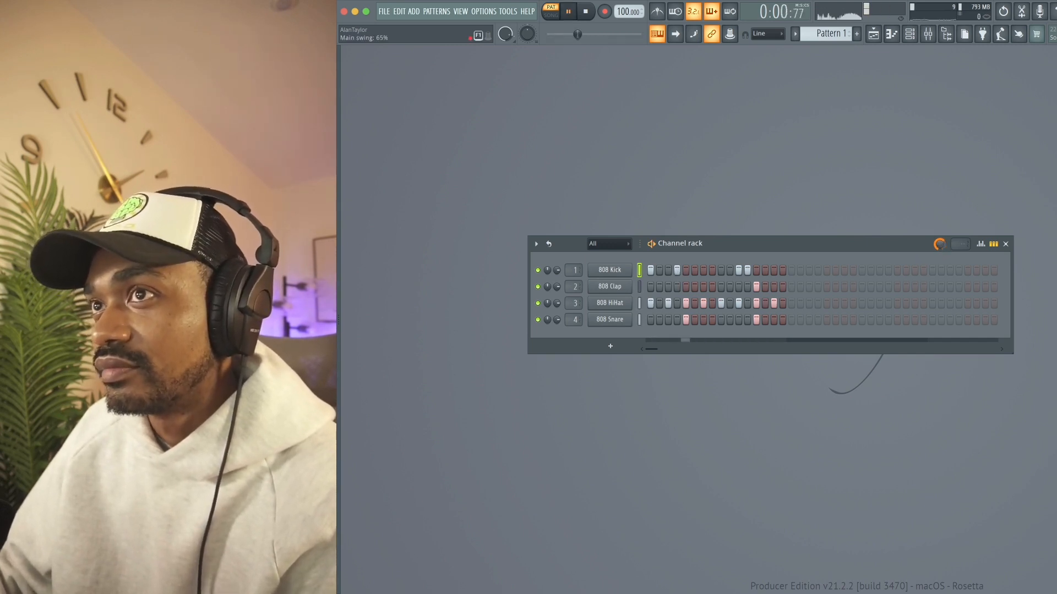
{"action": "left_click_drag", "start_coordinate": [940, 248], "coordinate": [940, 258]}
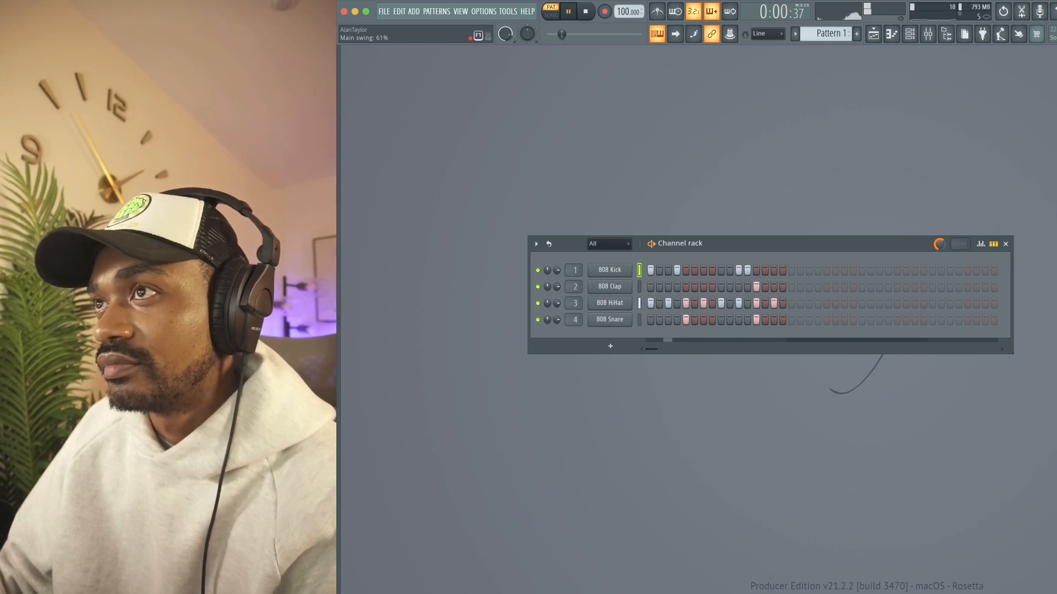
{"action": "key", "text": "space"}
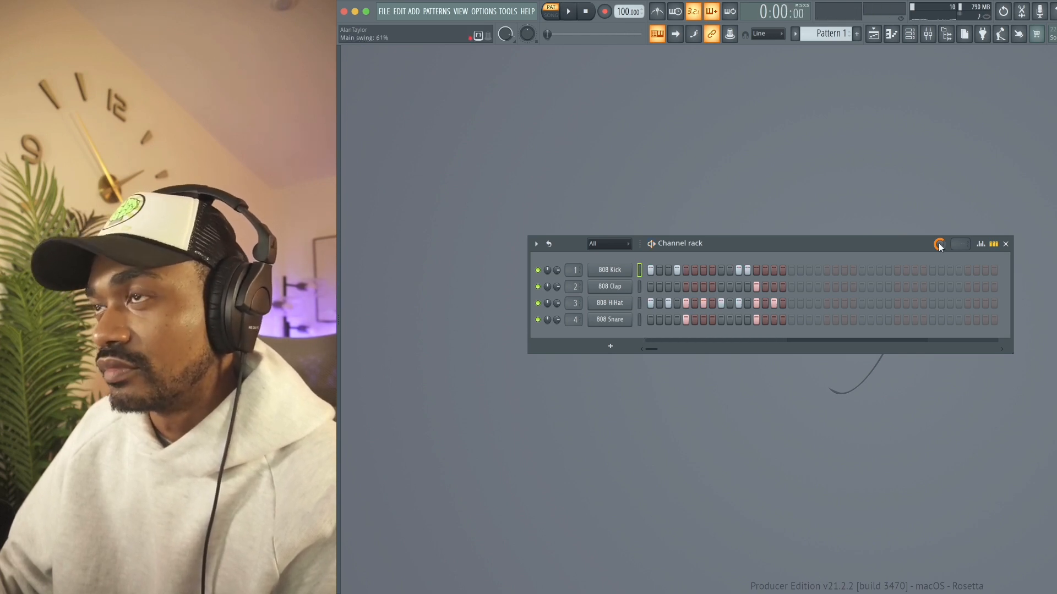
Compare the pattern with main swing at 0% and 53%, and finish by turning the swing off
{"action": "key", "text": "space"}
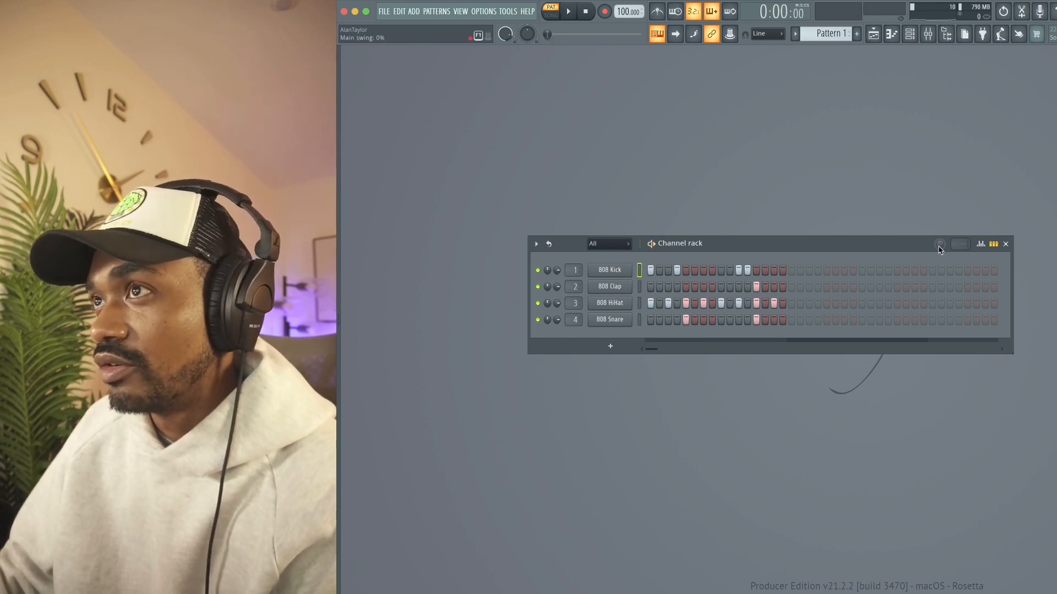
{"action": "left_click_drag", "start_coordinate": [563, 34], "coordinate": [623, 34]}
{"action": "key", "text": "space"}
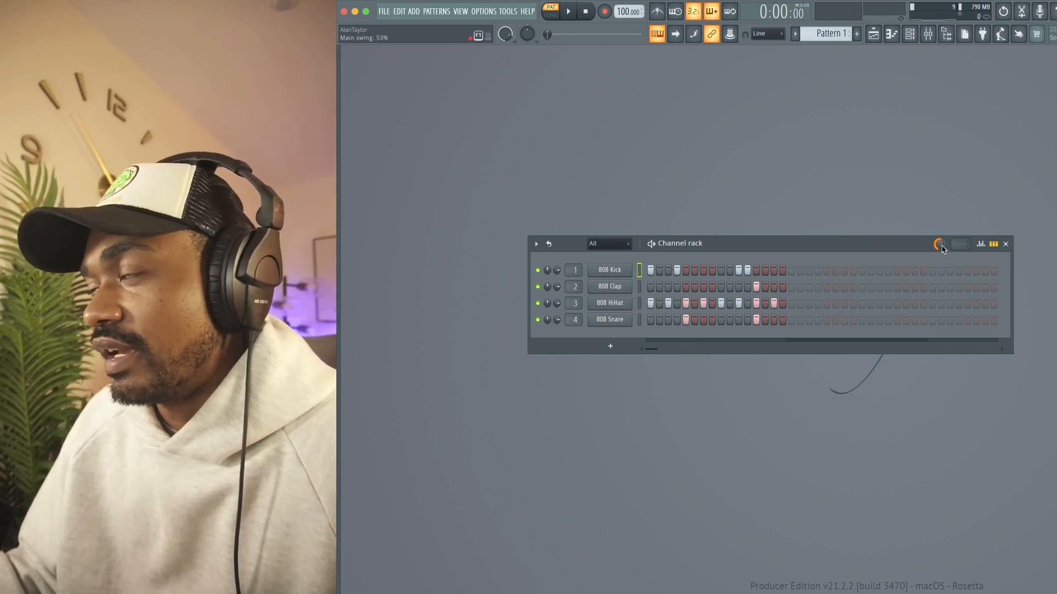
{"action": "left_click_drag", "start_coordinate": [942, 248], "coordinate": [942, 257]}
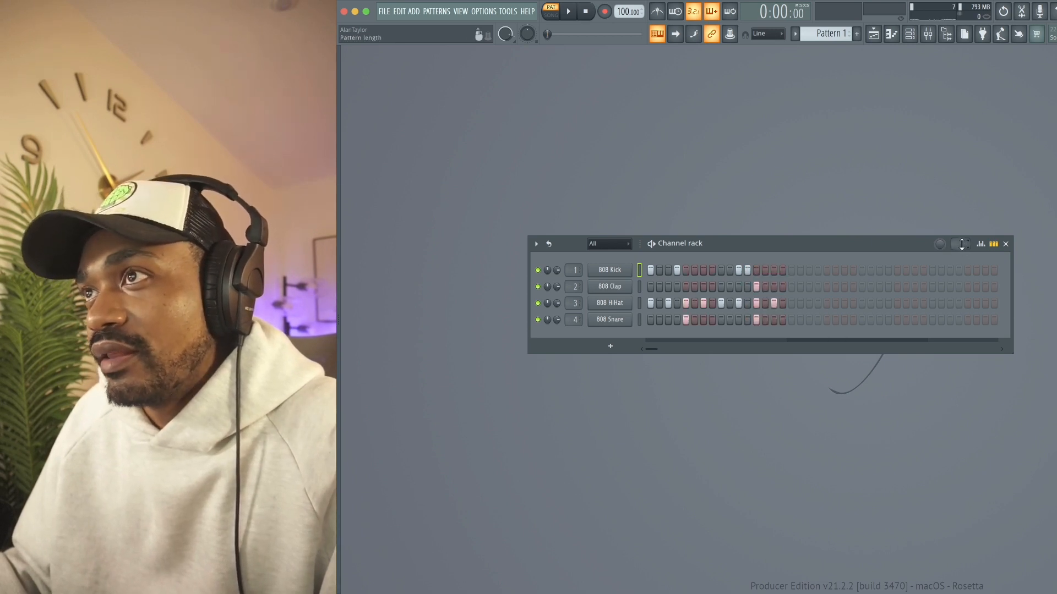
Try pattern lengths of 15, 16 and 32 steps, return to automatic length, and place an 808 Snare hit on step 19
{"action": "mouse_move", "coordinate": [963, 243]}
{"action": "left_mouse_down"}
{"action": "mouse_move", "coordinate": [963, 267]}
{"action": "mouse_move", "coordinate": [962, 249]}
{"action": "left_mouse_up"}
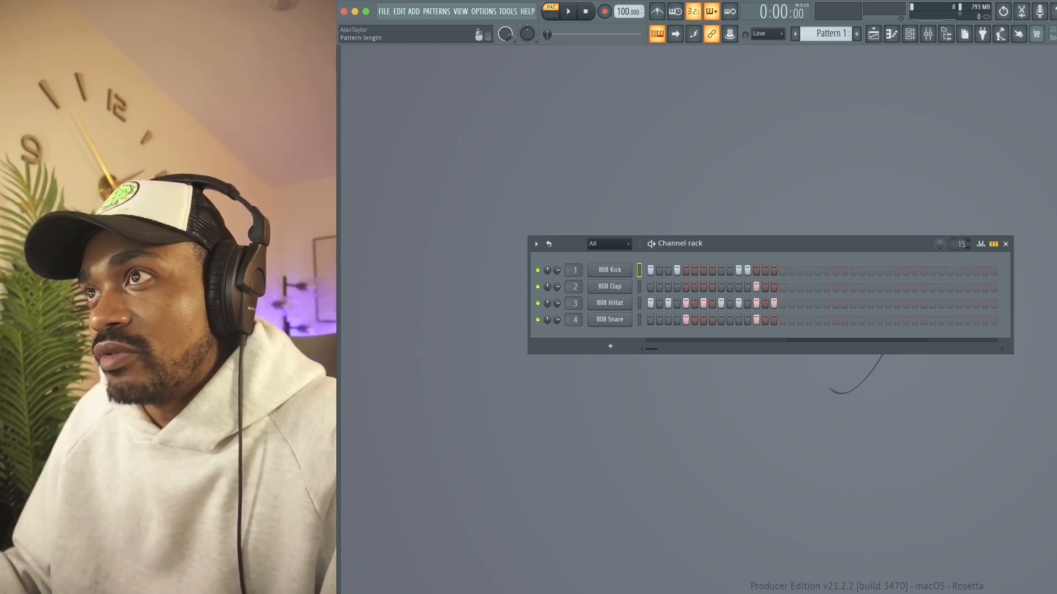
{"action": "left_click_drag", "start_coordinate": [962, 243], "coordinate": [963, 246]}
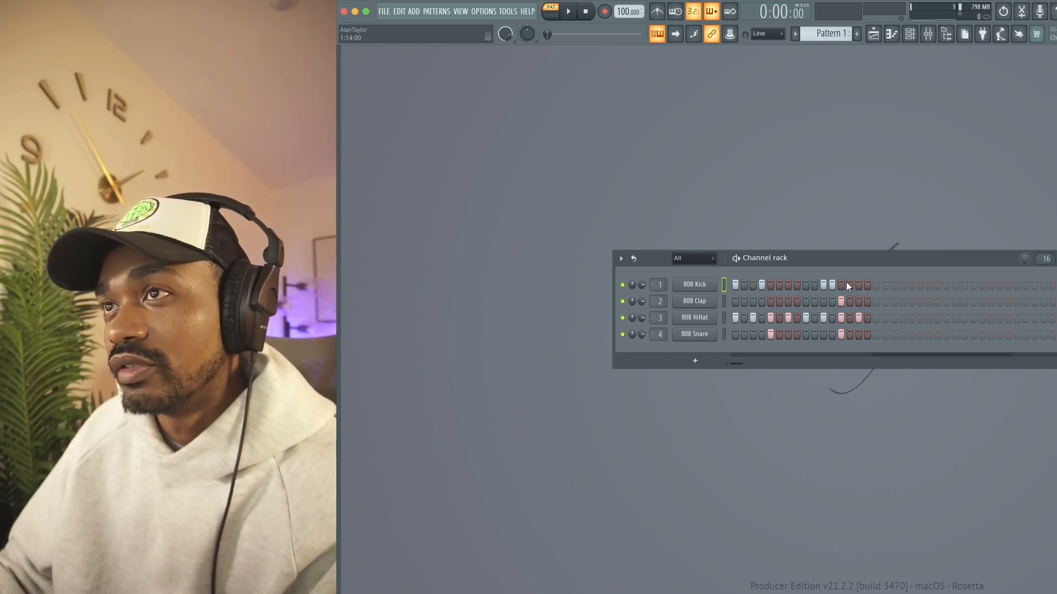
{"action": "left_click_drag", "start_coordinate": [1045, 259], "coordinate": [1045, 223]}
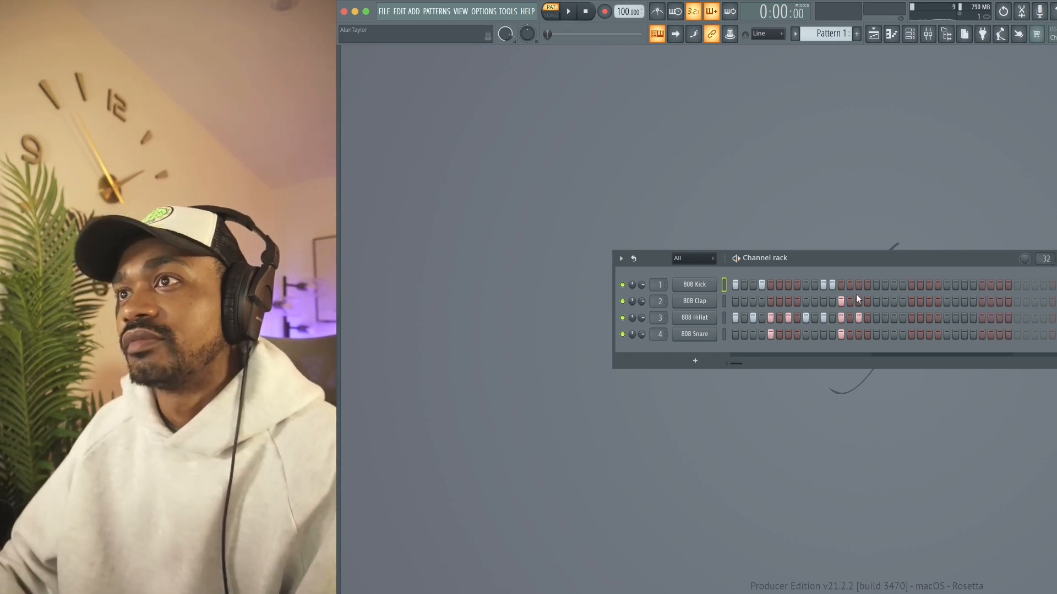
{"action": "left_click_drag", "start_coordinate": [1046, 259], "coordinate": [1045, 275]}
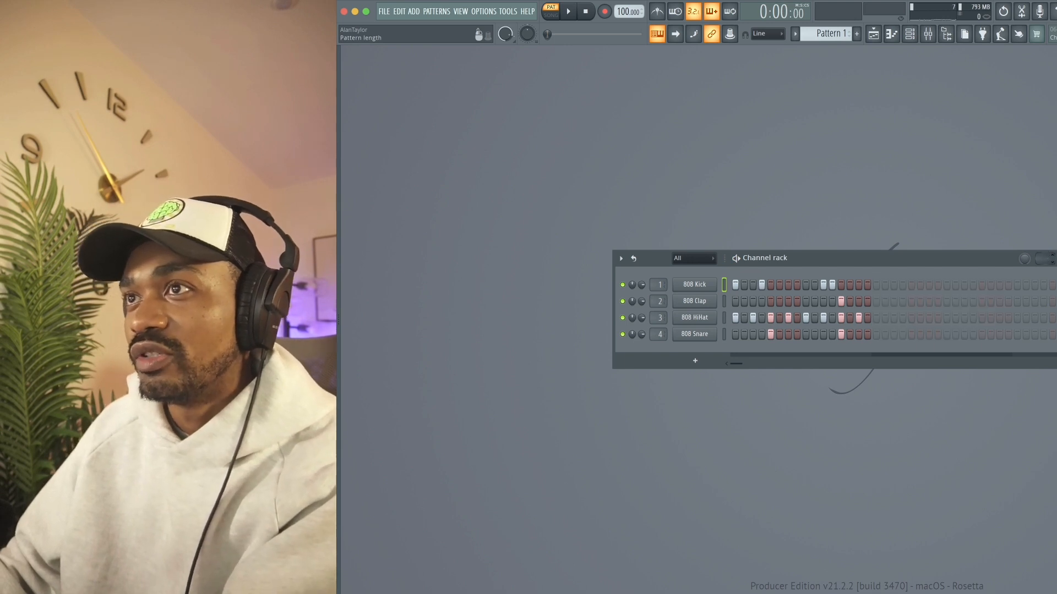
{"action": "left_click", "coordinate": [893, 334]}
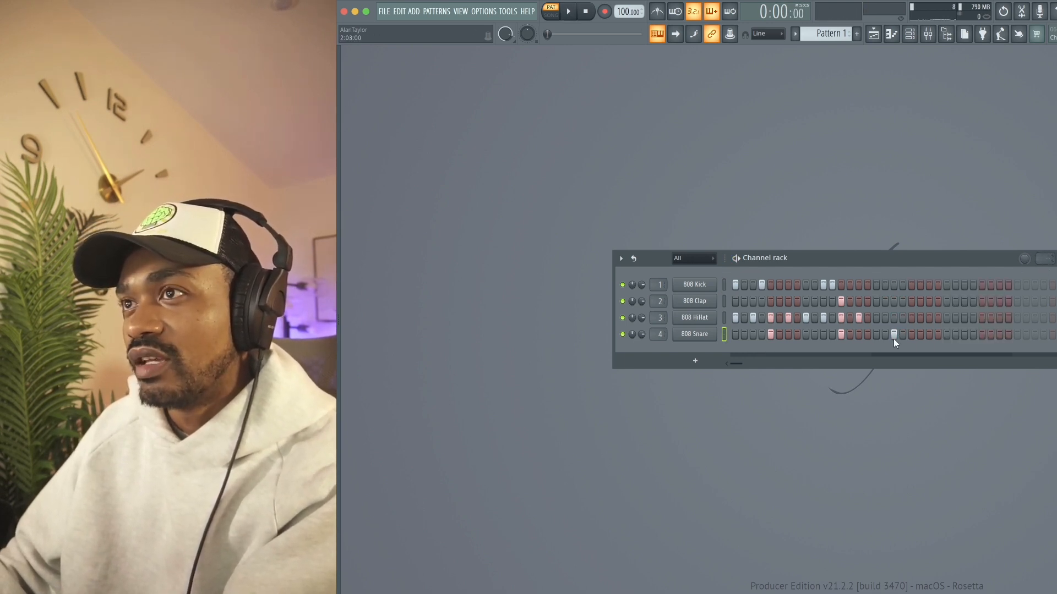
Clear the 808 Snare hit on step 19, and test automatic pattern length by adding and removing an 808 HiHat hit on step 17
{"action": "left_click_drag", "start_coordinate": [1046, 259], "coordinate": [1046, 268]}
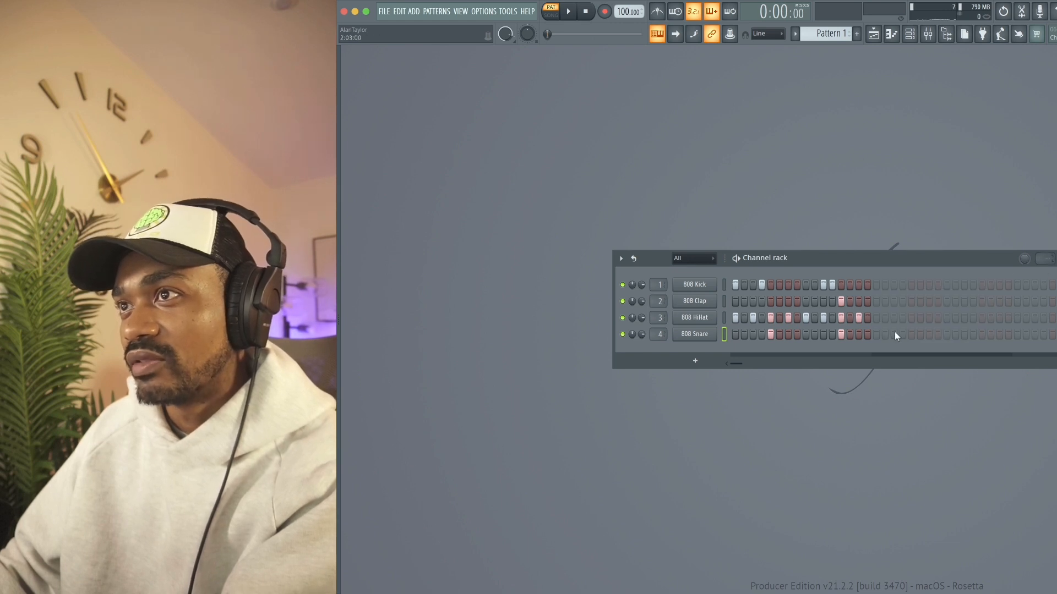
{"action": "left_click", "coordinate": [876, 318]}
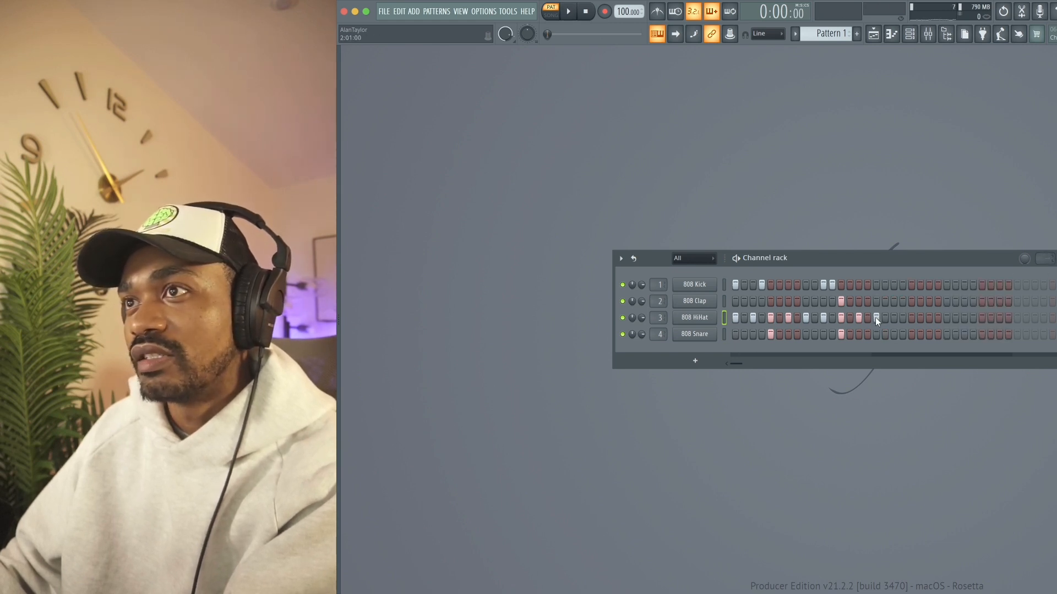
{"action": "left_click", "coordinate": [876, 320]}
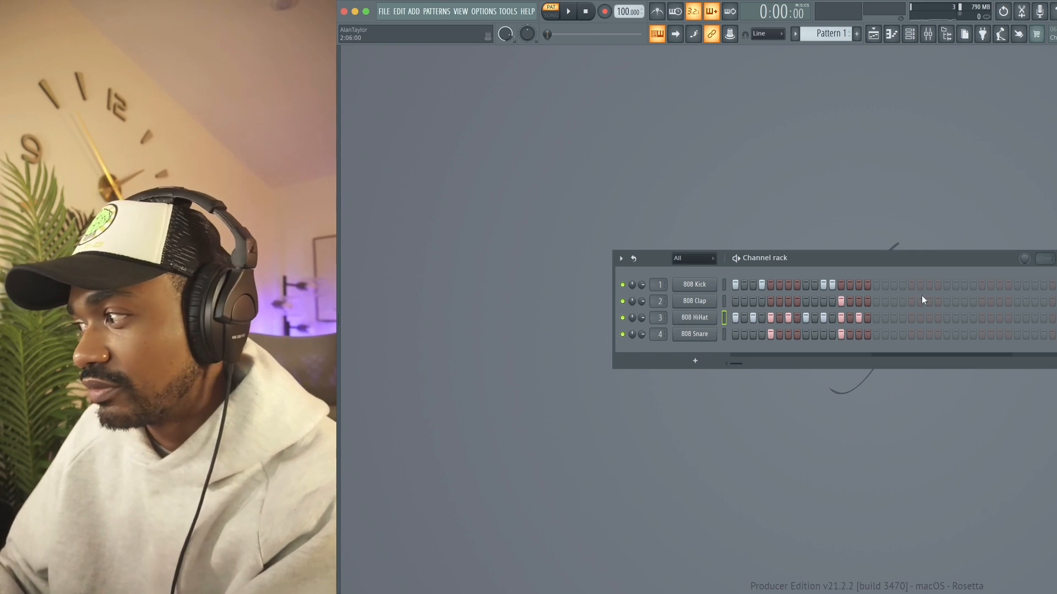
Extend the pattern to 32 steps, duplicate the first half, place 808 Kick hits on steps 25 and 28, and play it
{"action": "left_click", "coordinate": [826, 325]}
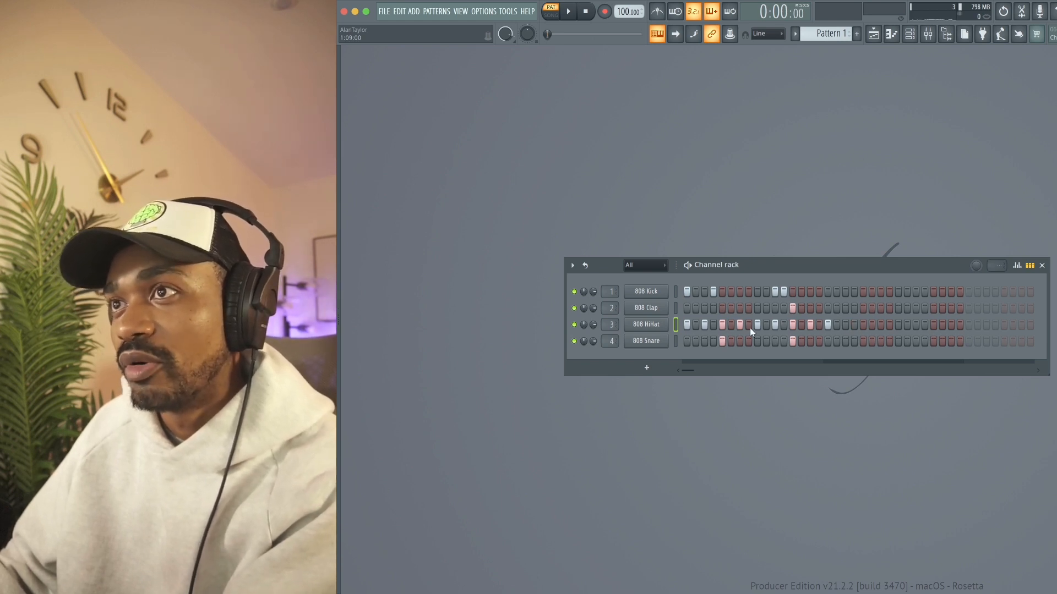
{"action": "key", "text": "ctrl+b"}
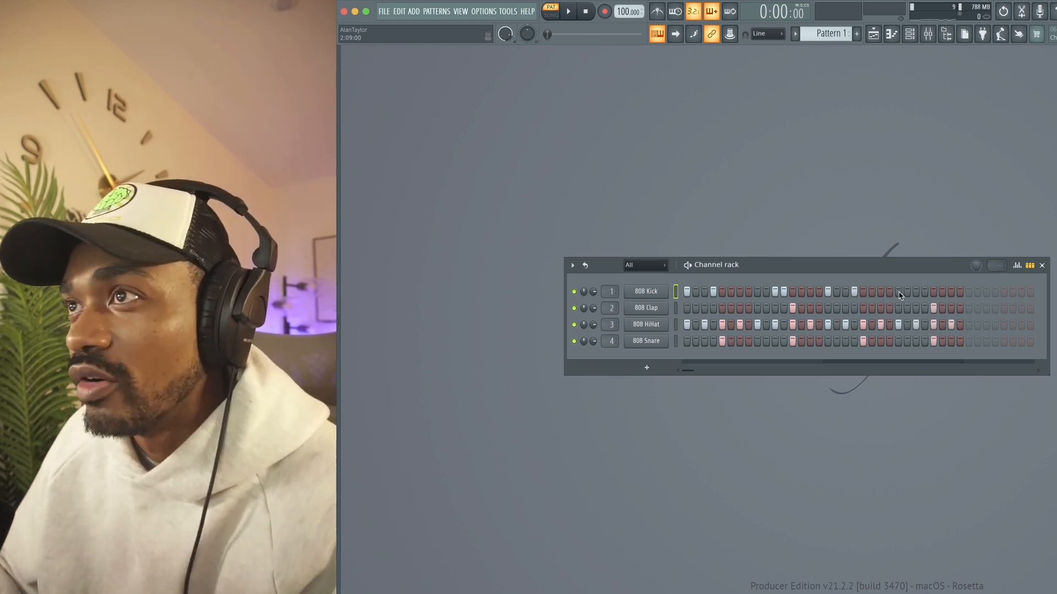
{"action": "key", "text": "space"}
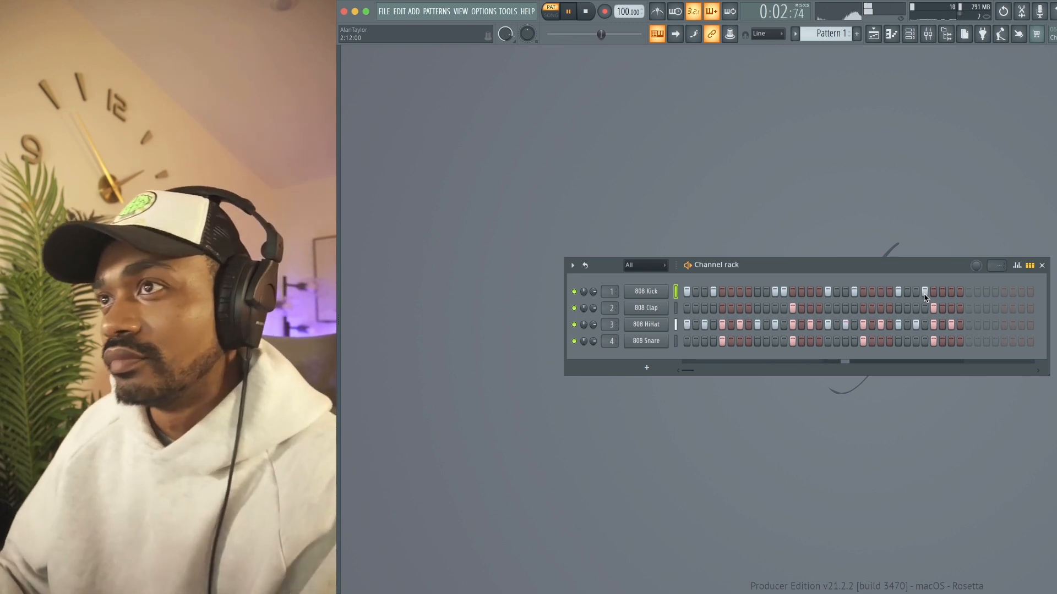
{"action": "key", "text": "space"}
Clear the steps of all four 808 channels and narrow the channel rack window
{"action": "left_click_drag", "start_coordinate": [919, 267], "coordinate": [894, 230]}
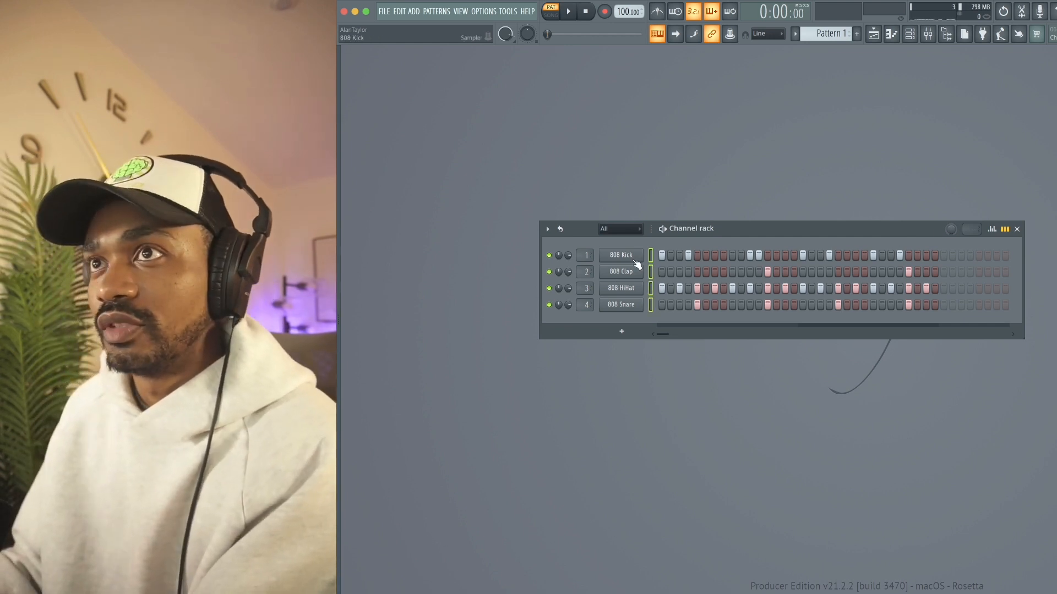
{"action": "right_click", "coordinate": [637, 266]}
{"action": "left_click", "coordinate": [742, 263]}
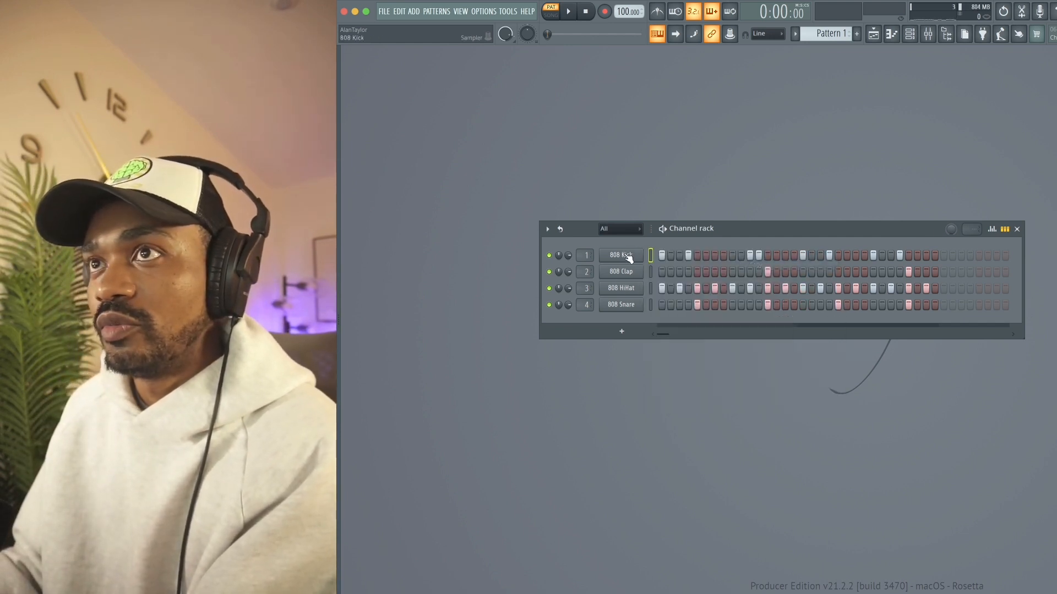
{"action": "right_click", "coordinate": [629, 258]}
{"action": "left_click", "coordinate": [757, 254]}
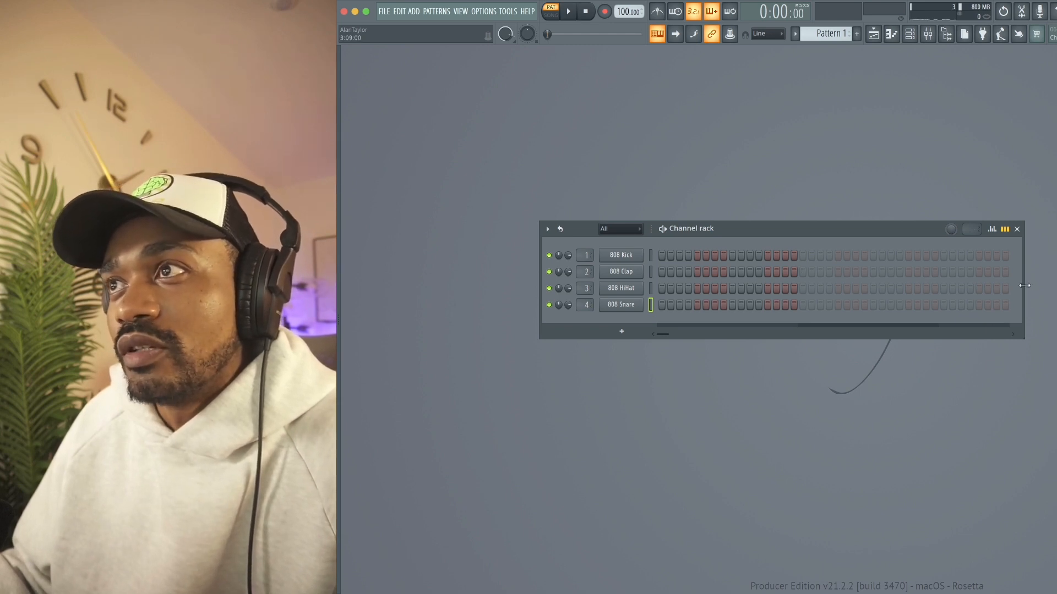
{"action": "left_click_drag", "start_coordinate": [1024, 286], "coordinate": [885, 285]}
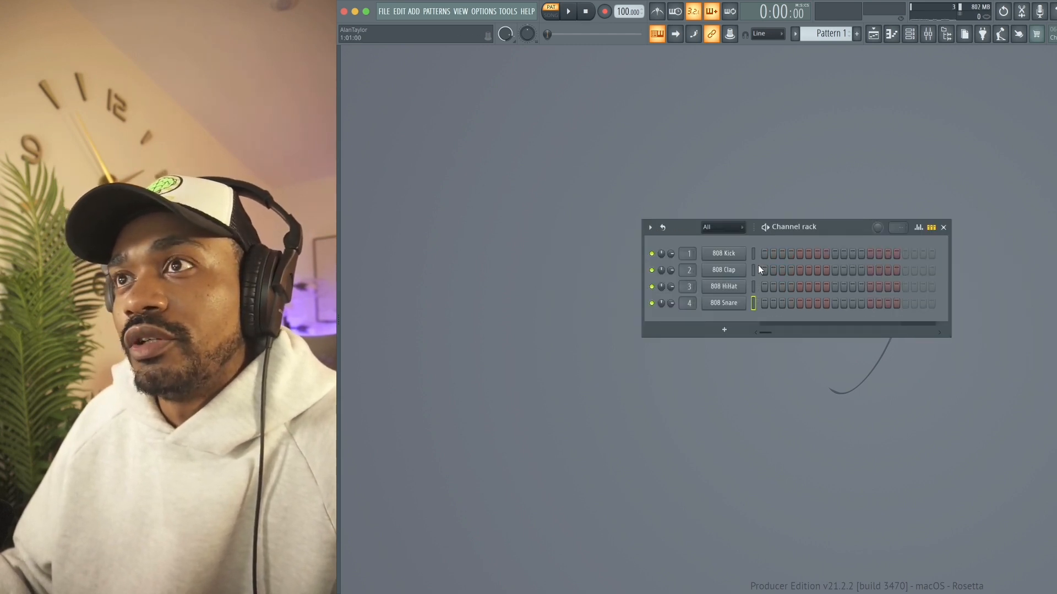
Play 808 HiHat hits on every second step at 88 BPM with the metronome turned on, and stop playback
{"action": "key", "text": "space"}
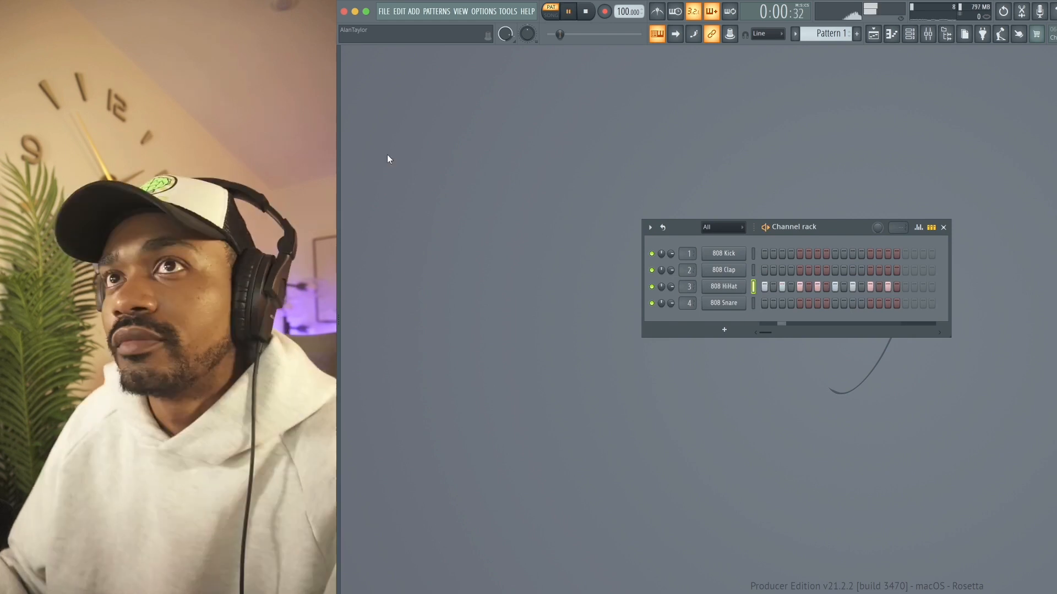
{"action": "key", "text": "alt+F8"}
{"action": "scroll", "coordinate": [618, 11], "scroll_direction": "down", "scroll_amount": 12}
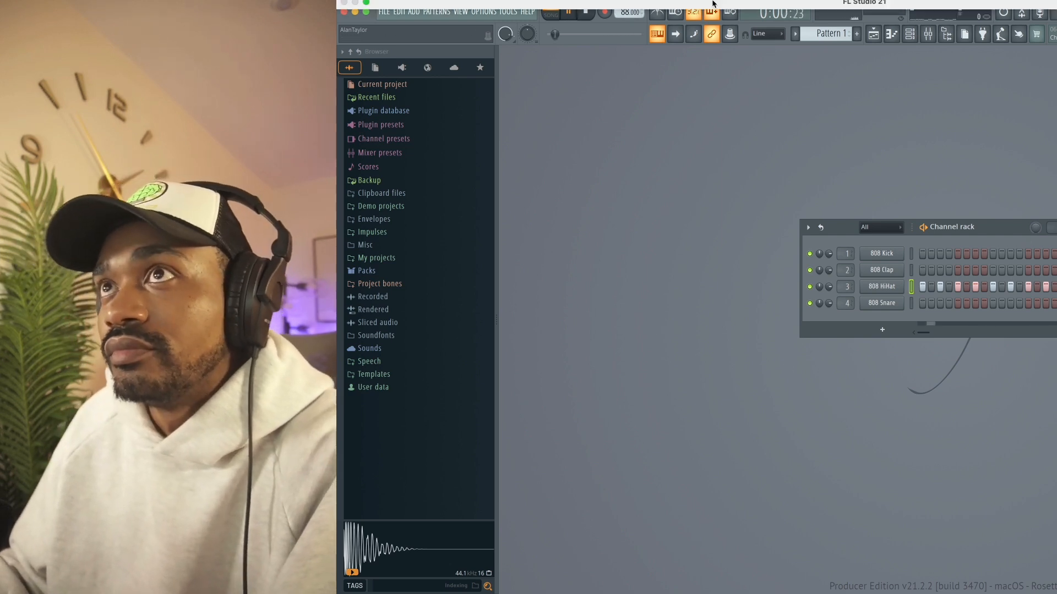
{"action": "left_click", "coordinate": [657, 11]}
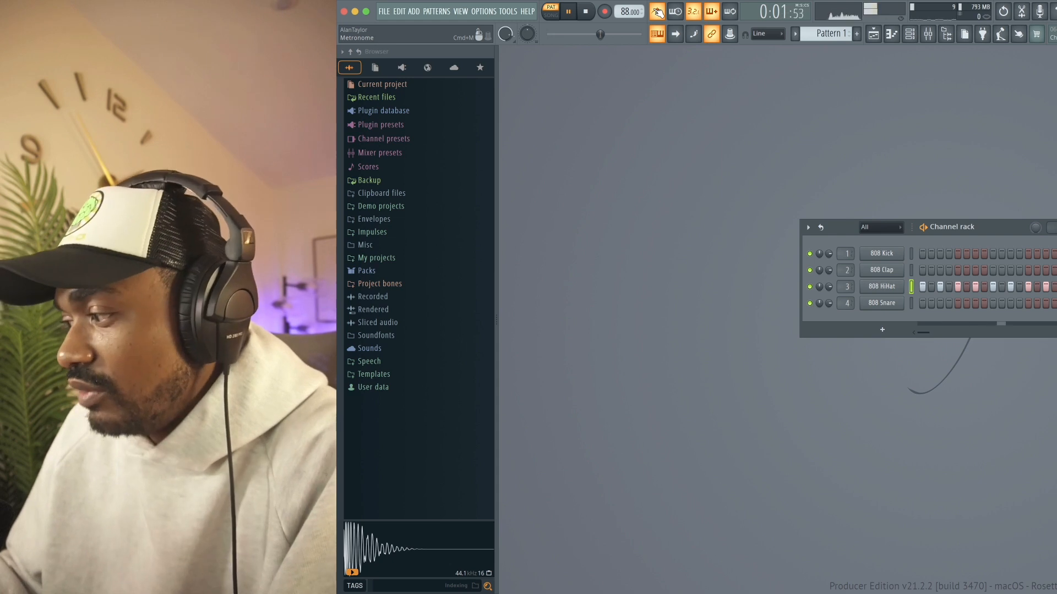
{"action": "key", "text": "space"}
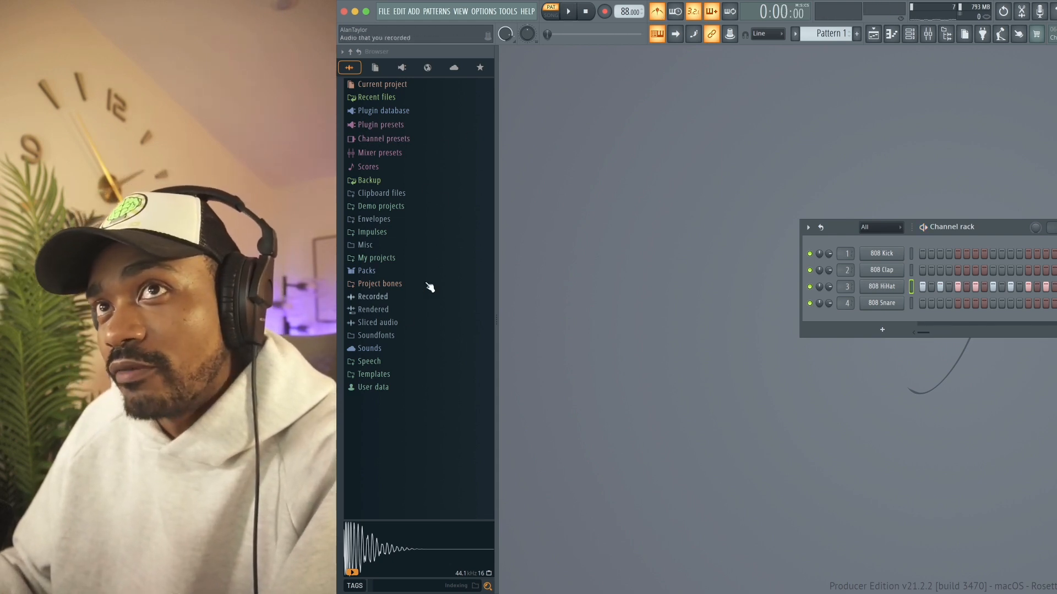
Widen the browser and expand the Drums folder inside Packs
{"action": "left_click_drag", "start_coordinate": [495, 171], "coordinate": [342, 191]}
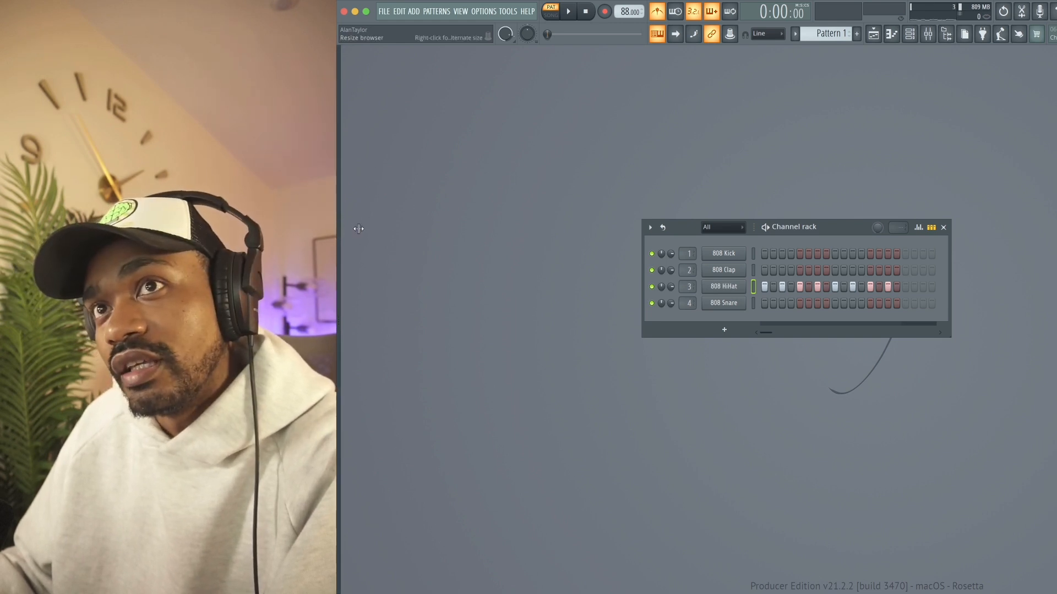
{"action": "left_click_drag", "start_coordinate": [358, 229], "coordinate": [533, 240]}
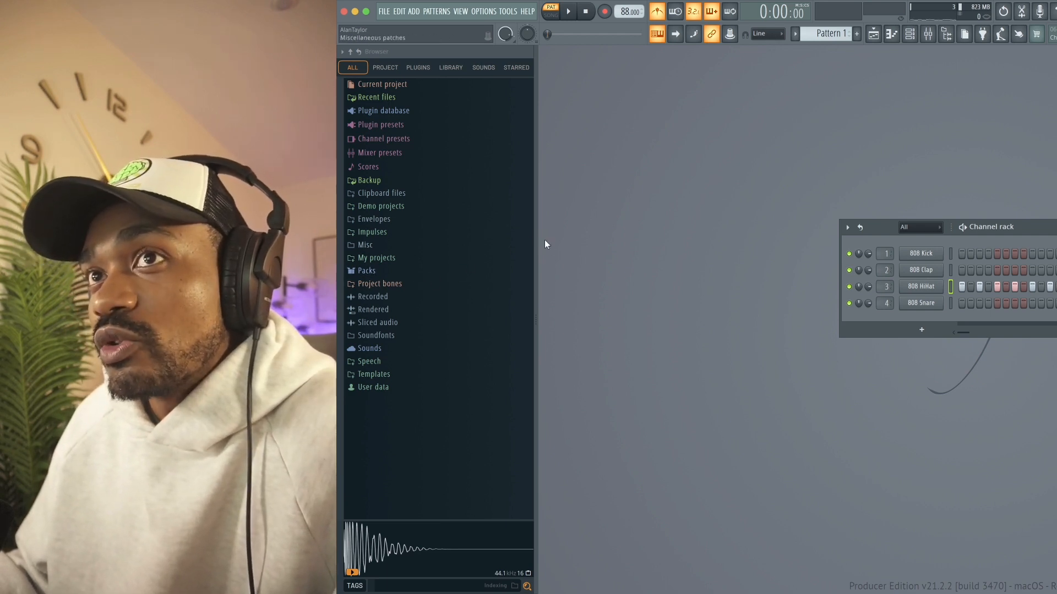
{"action": "left_click", "coordinate": [409, 275]}
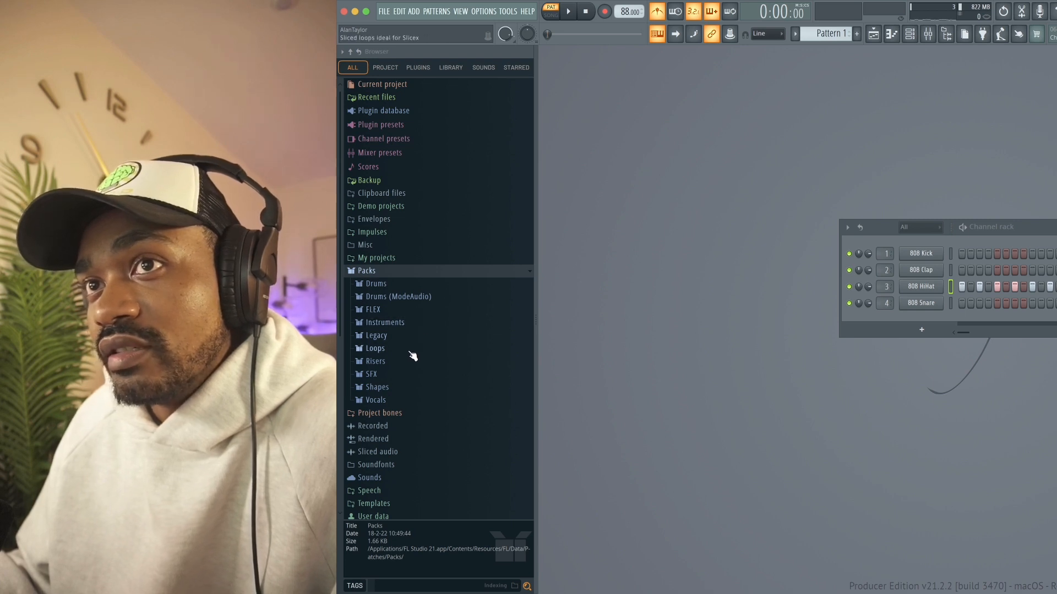
{"action": "left_click", "coordinate": [419, 284]}
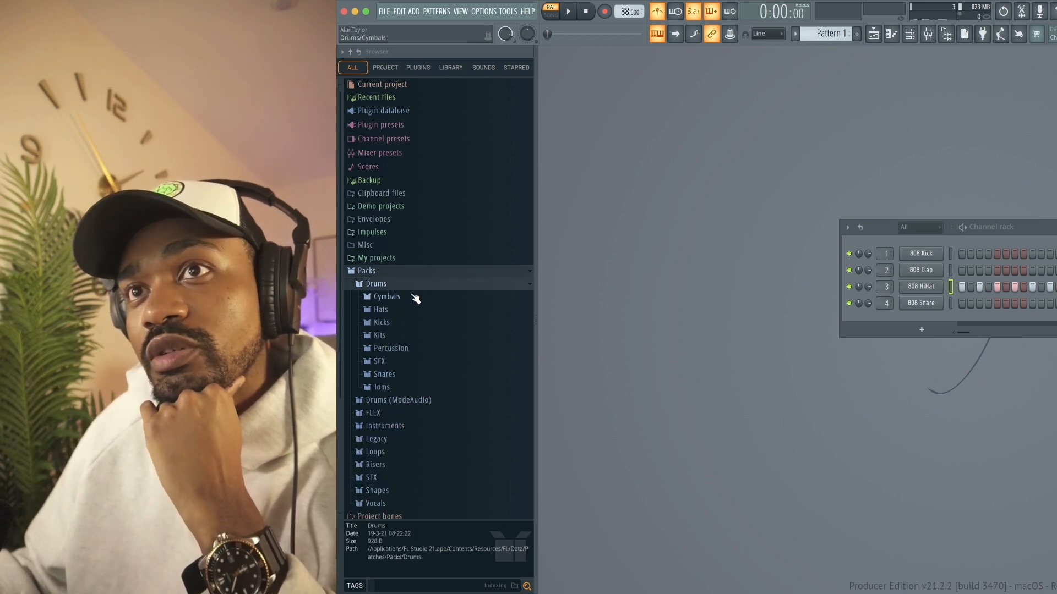
Audition crash and ride samples in the Cymbals folder, including Grv Crash 02 and Sabian Ride
{"action": "left_click", "coordinate": [412, 300]}
{"action": "left_click", "coordinate": [430, 237]}
{"action": "left_click", "coordinate": [429, 344]}
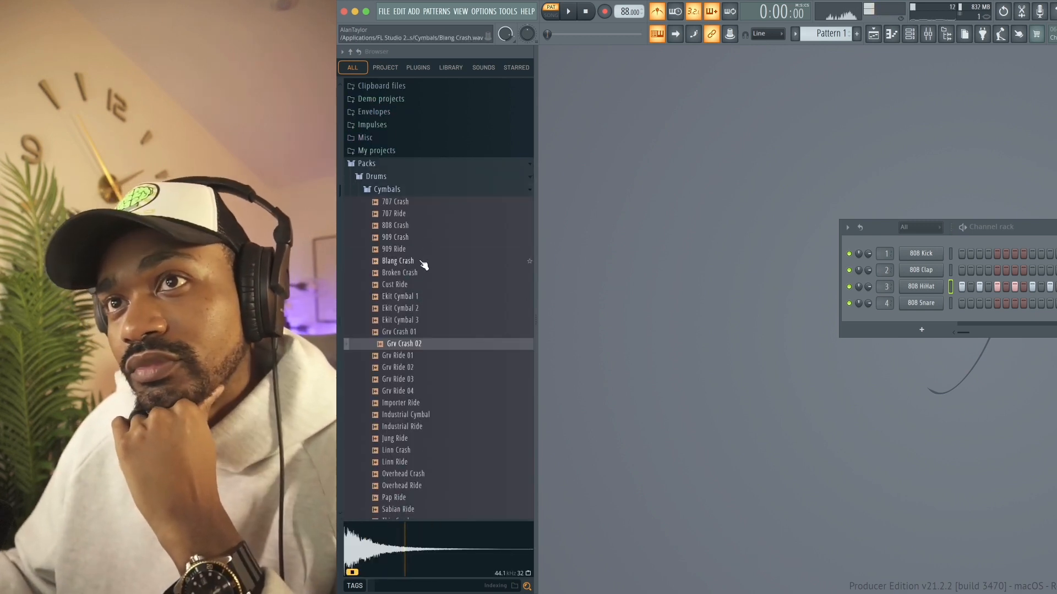
{"action": "scroll", "coordinate": [435, 361], "scroll_direction": "down", "scroll_amount": 3}
{"action": "scroll", "coordinate": [435, 362], "scroll_direction": "down", "scroll_amount": 5}
{"action": "left_click", "coordinate": [438, 248]}
{"action": "left_click", "coordinate": [434, 225]}
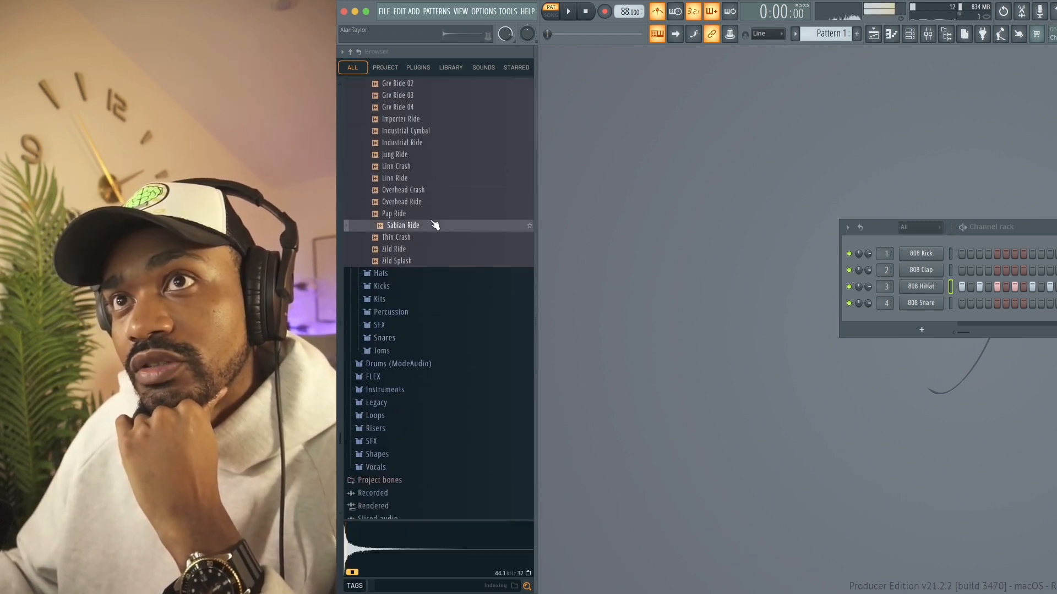
Collapse the Cymbals folder, expand Hats, and audition its samples from 707 CH through 808 OH
{"action": "scroll", "coordinate": [422, 176], "scroll_direction": "up", "scroll_amount": 5}
{"action": "left_click", "coordinate": [421, 175]}
{"action": "left_click", "coordinate": [405, 204]}
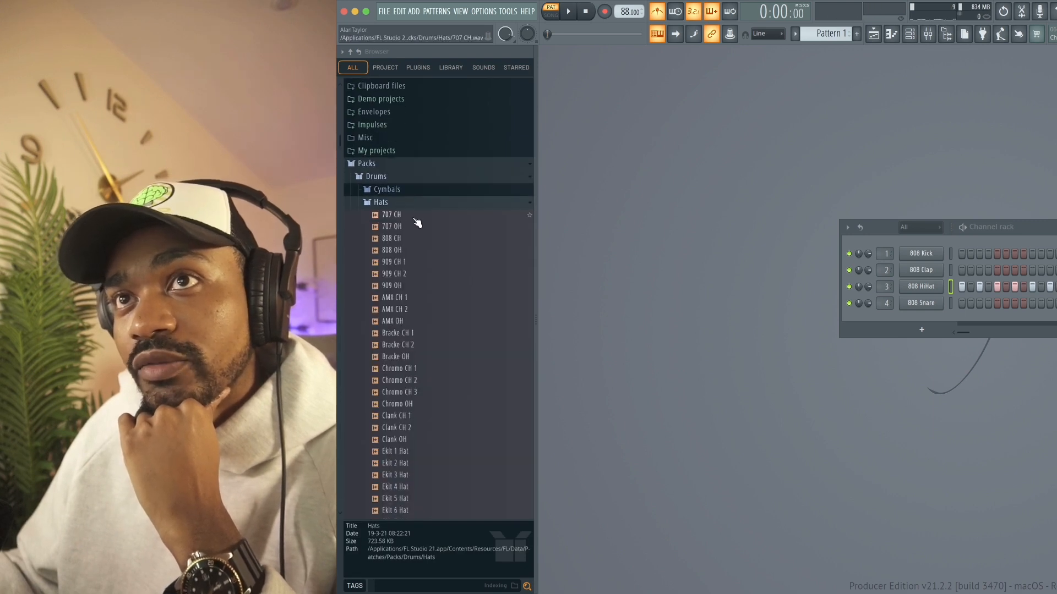
{"action": "left_click", "coordinate": [414, 216]}
{"action": "key", "text": "Down"}
{"action": "key", "text": "Down"}
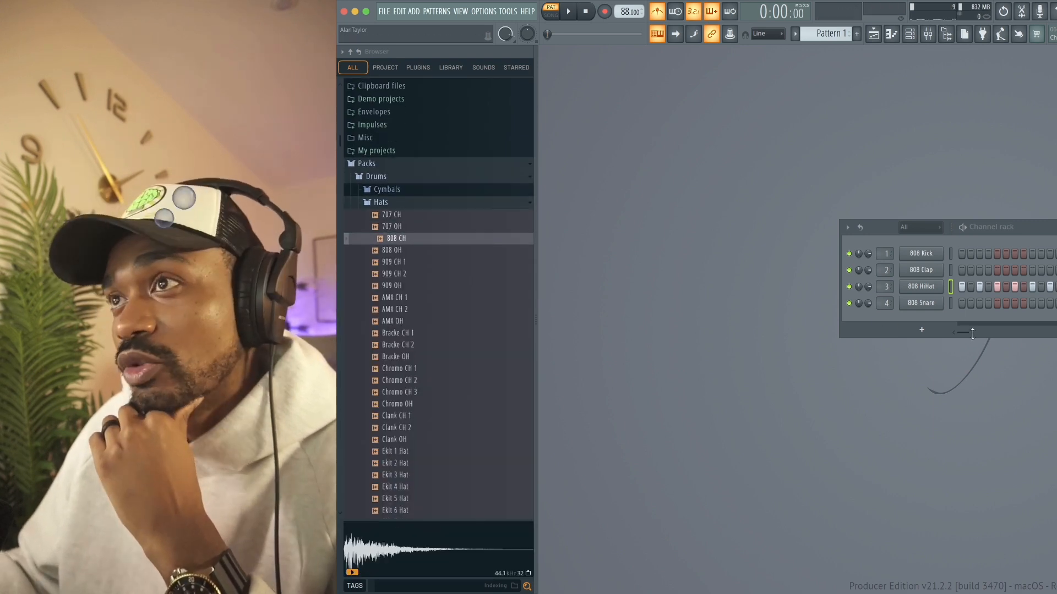
{"action": "left_click", "coordinate": [388, 250]}
Replace the 808 HiHat channel's sample with Chromo CH 1 and play the pattern
{"action": "left_click", "coordinate": [401, 368]}
{"action": "left_click", "coordinate": [420, 368]}
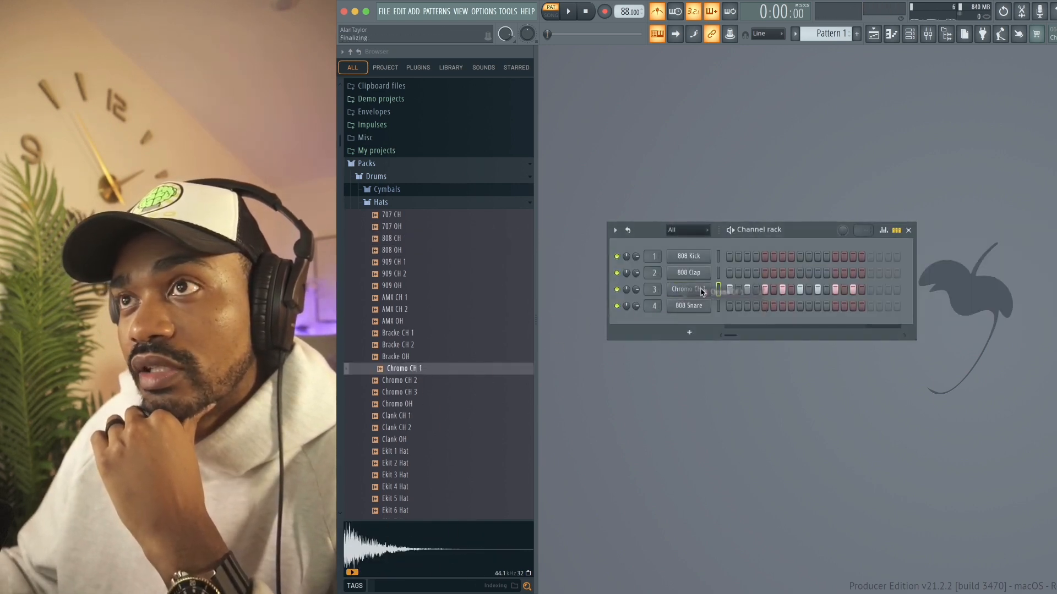
{"action": "key", "text": "space"}
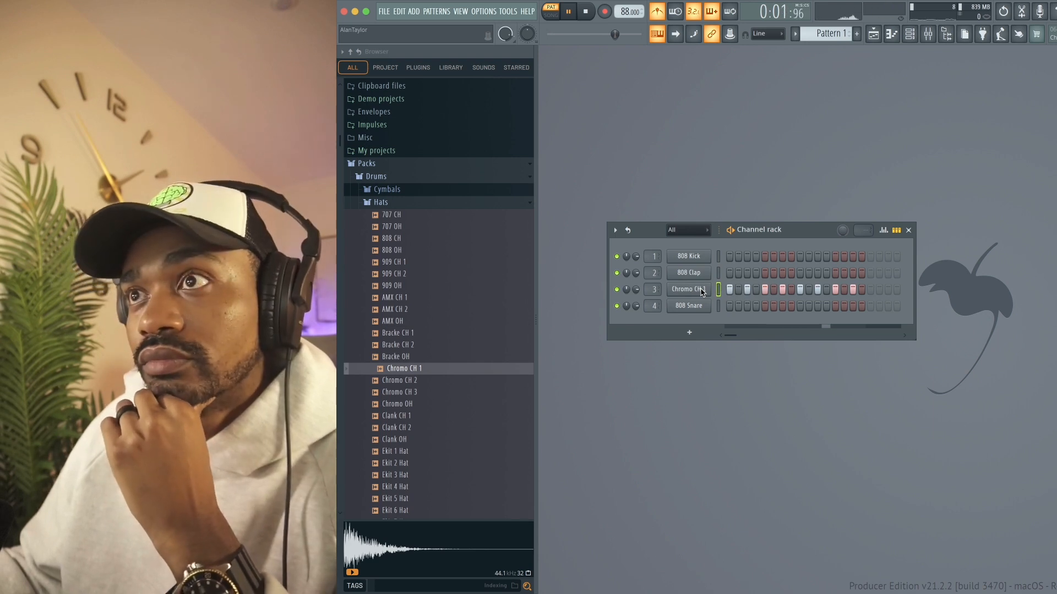
{"action": "left_click_drag", "start_coordinate": [810, 233], "coordinate": [845, 236]}
{"action": "key", "text": "space"}
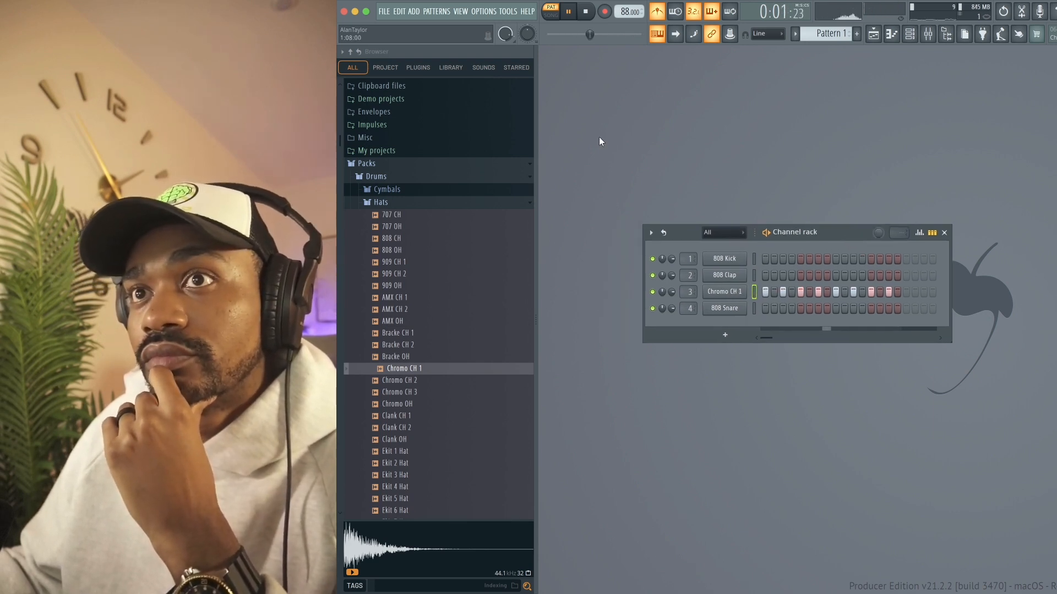
Browse further hat samples, replace the 808 Snare channel's sample with Grv OH 05, and place its hit on step 11
{"action": "key", "text": "Down"}
{"action": "key", "text": "Down"}
{"action": "key", "text": "Down"}
{"action": "key", "text": "Down"}
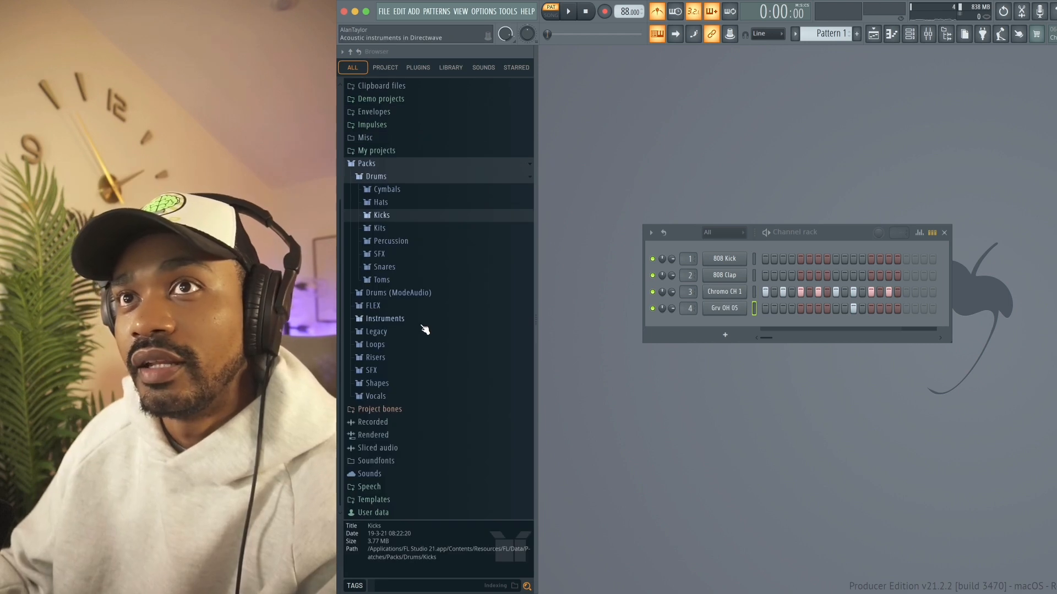
Expand the Kicks folder and audition its samples down to 808 Kick
{"action": "key", "text": "Right"}
{"action": "key", "text": "Down"}
{"action": "key", "text": "Down"}
{"action": "key", "text": "Down"}
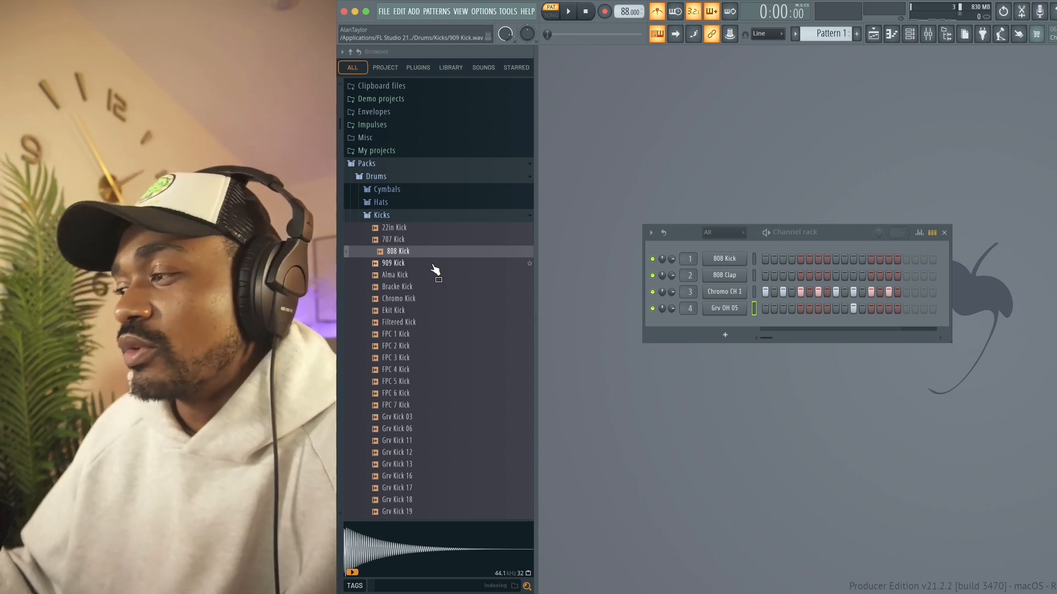
{"action": "key", "text": "Right"}
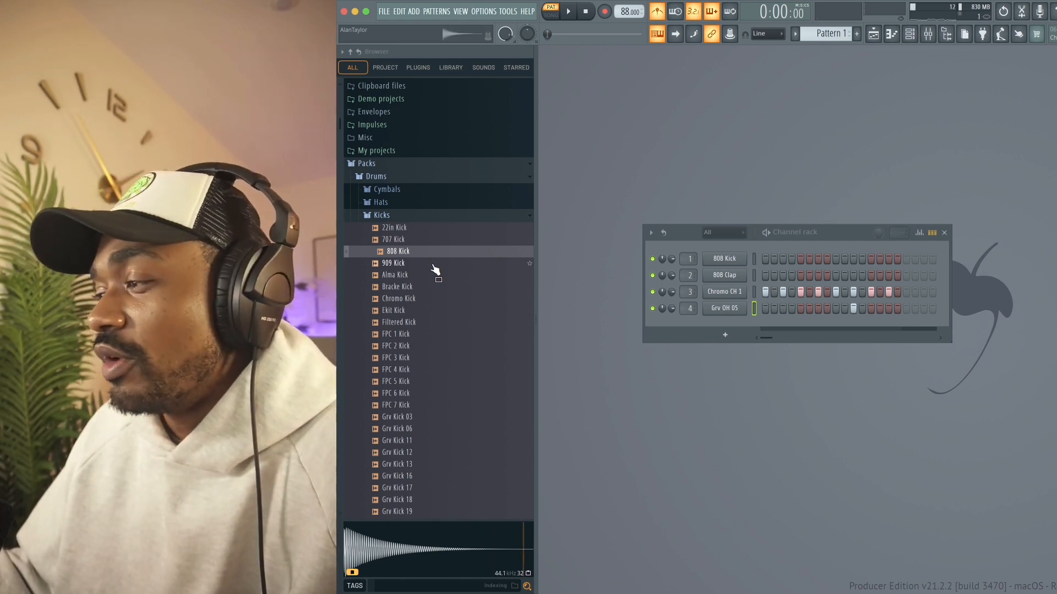
Audition more kick samples, including Grv Kick 29, and load MA Minimal Kick 01 into the 808 Kick channel with a hit on step 1
{"action": "left_click", "coordinate": [422, 277]}
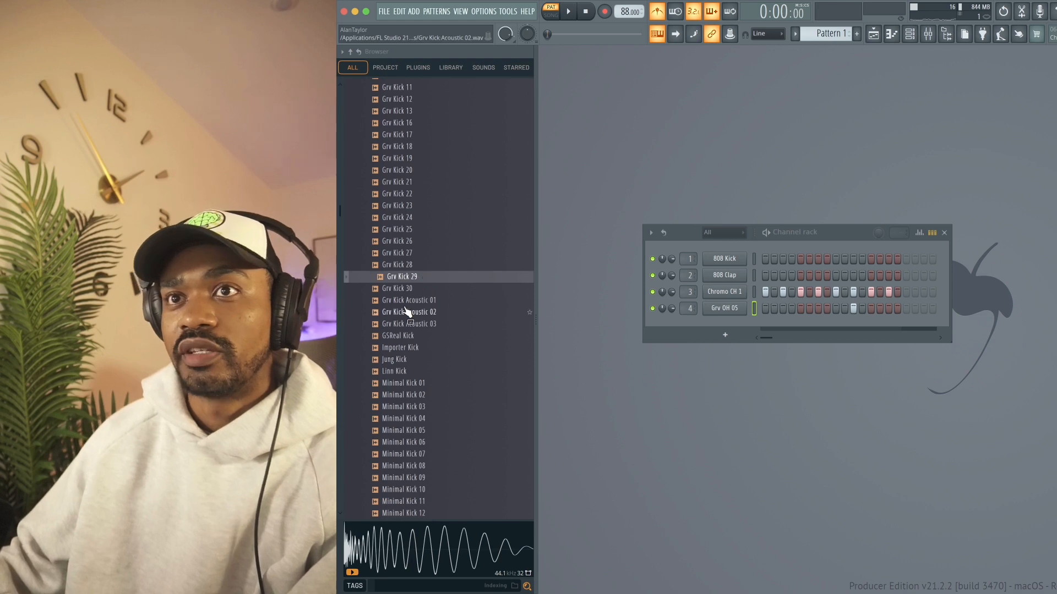
{"action": "left_click", "coordinate": [422, 312]}
{"action": "left_click", "coordinate": [425, 301]}
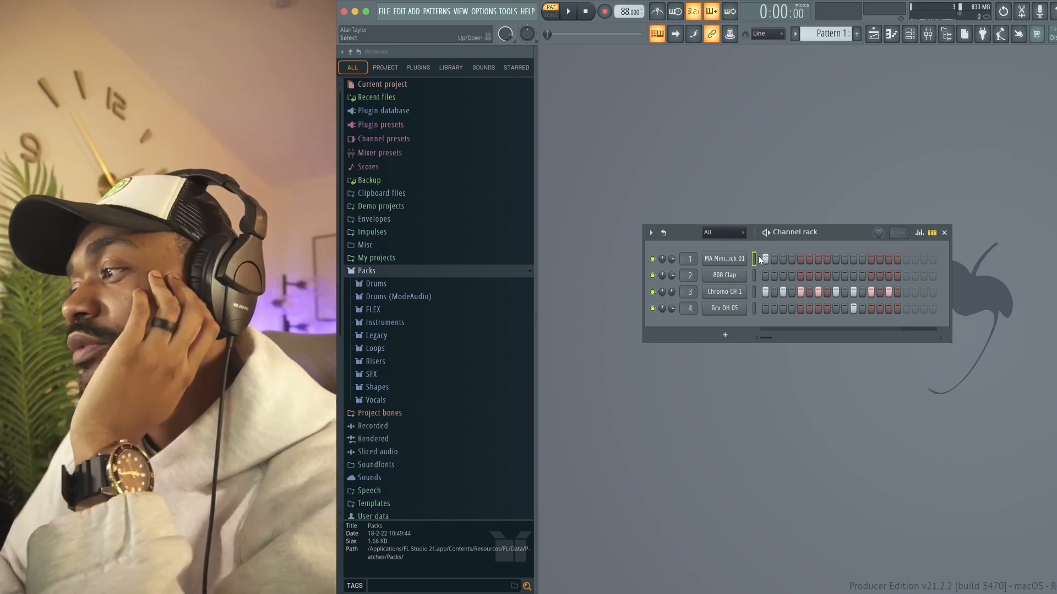
Open the MA Minimal Kick 01 sampler settings and arrange that window below the channel rack
{"action": "left_click", "coordinate": [743, 263]}
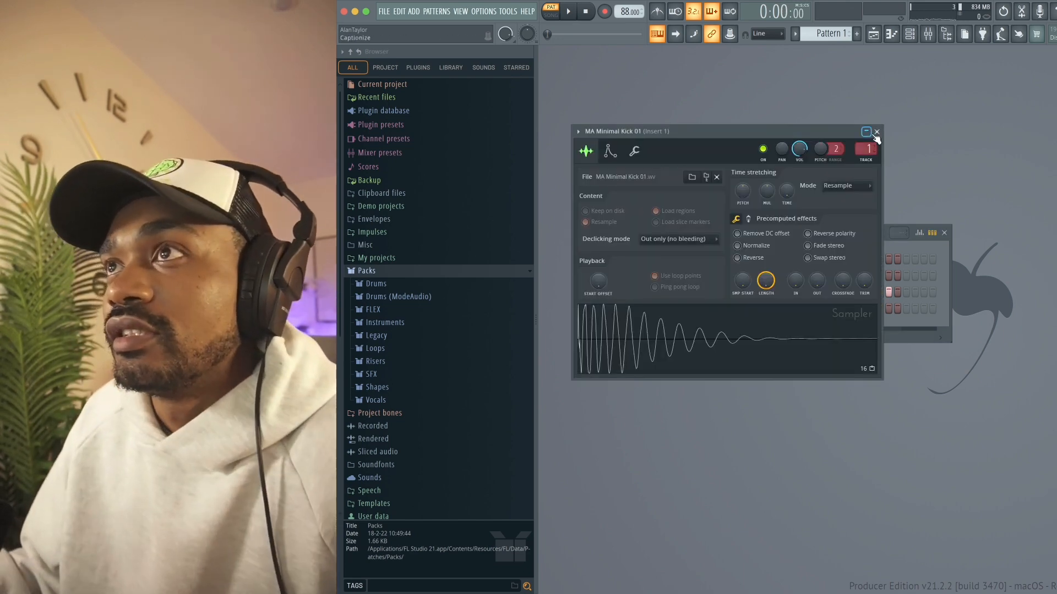
{"action": "left_click", "coordinate": [877, 132]}
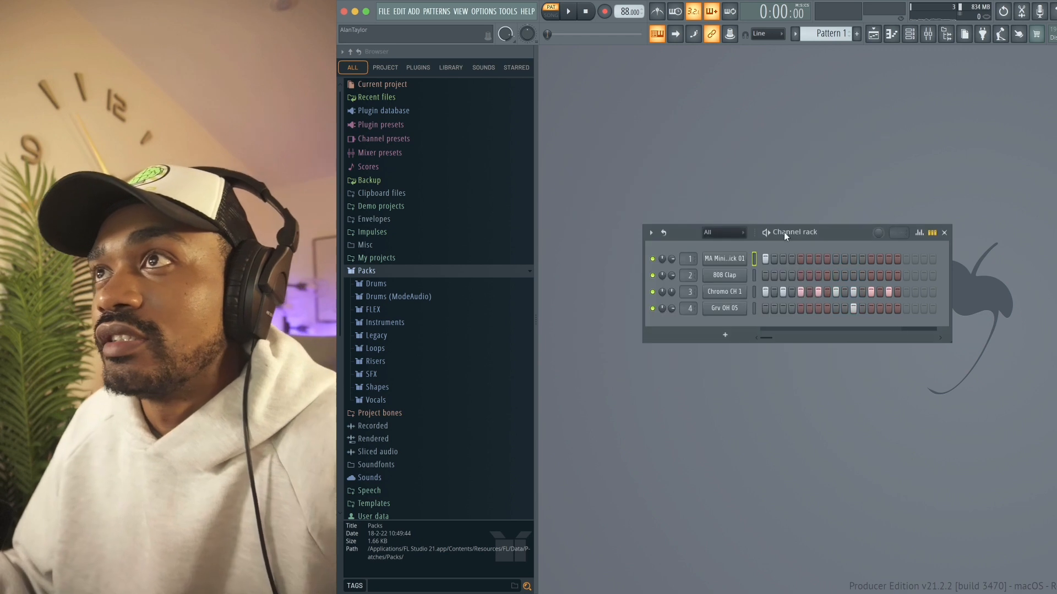
{"action": "left_click", "coordinate": [733, 258]}
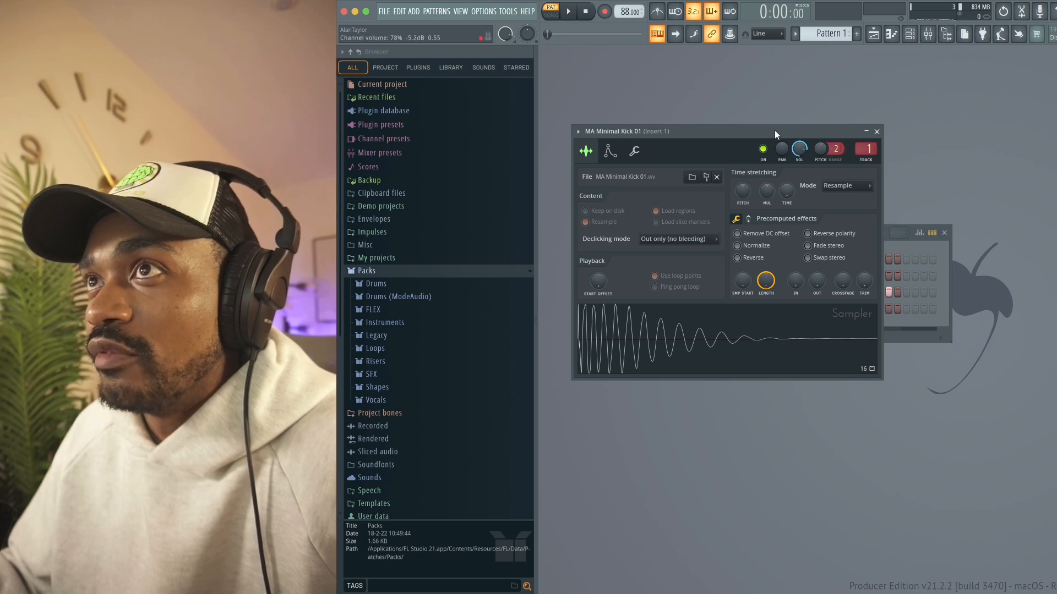
{"action": "left_click_drag", "start_coordinate": [774, 130], "coordinate": [834, 310]}
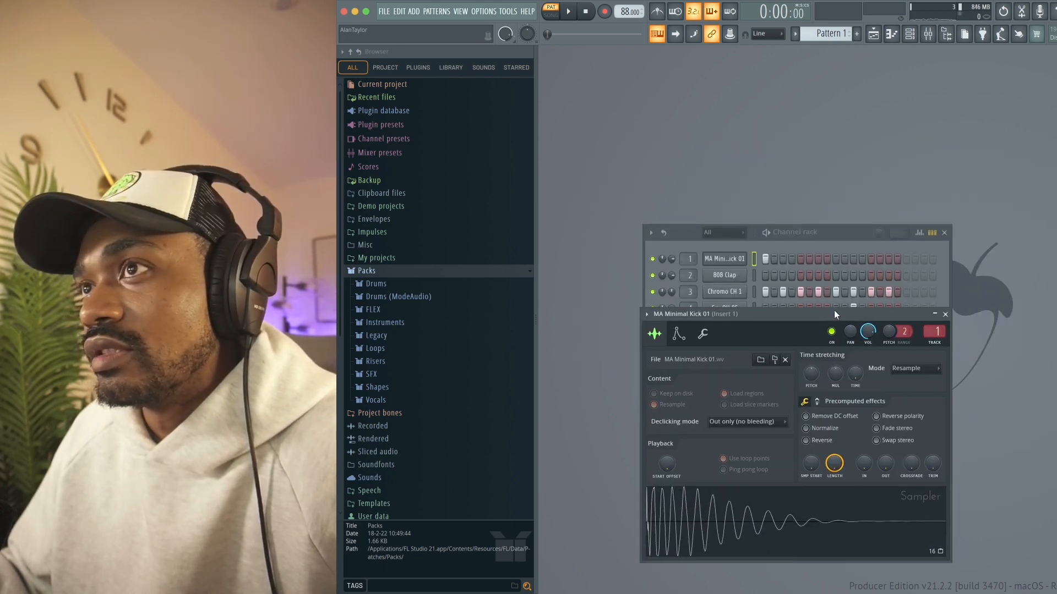
{"action": "left_click_drag", "start_coordinate": [841, 233], "coordinate": [841, 160]}
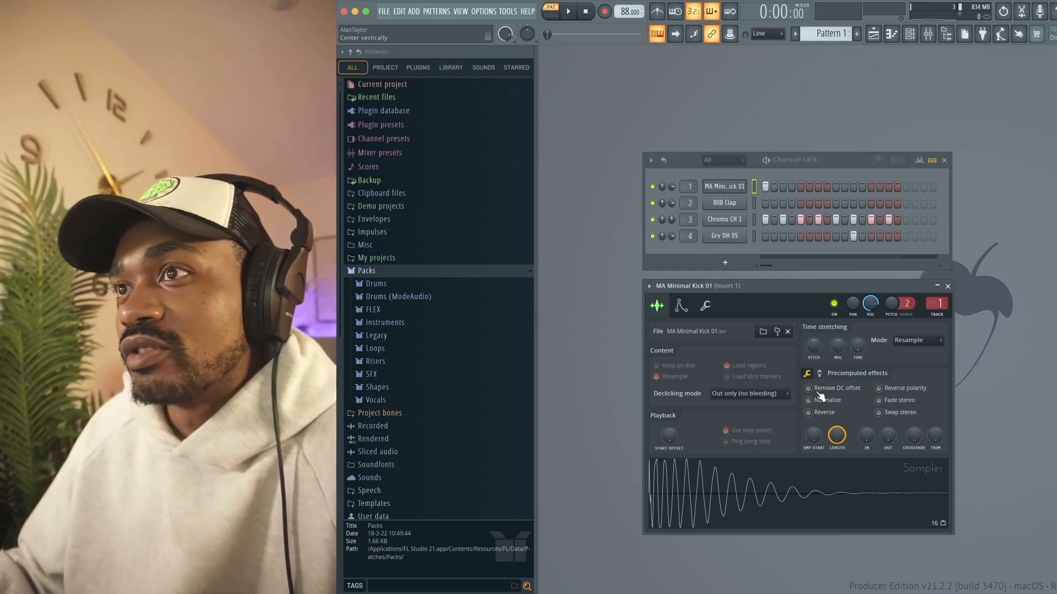
Open the second page of MA Minimal Kick 01's precomputed effects and raise its Boost to about 7% during pattern playback
{"action": "key", "text": "space"}
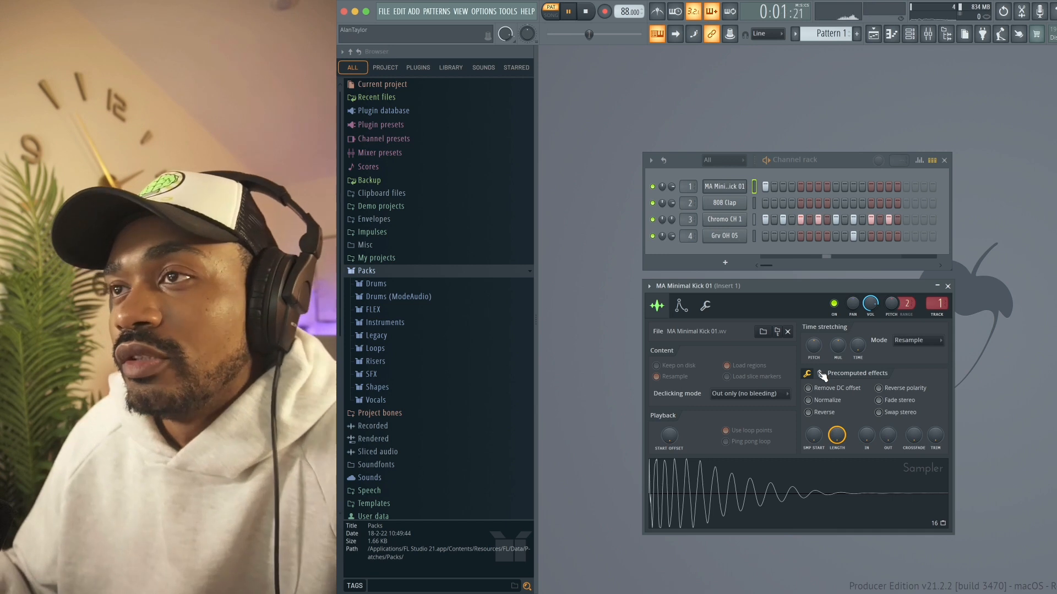
{"action": "key", "text": "space"}
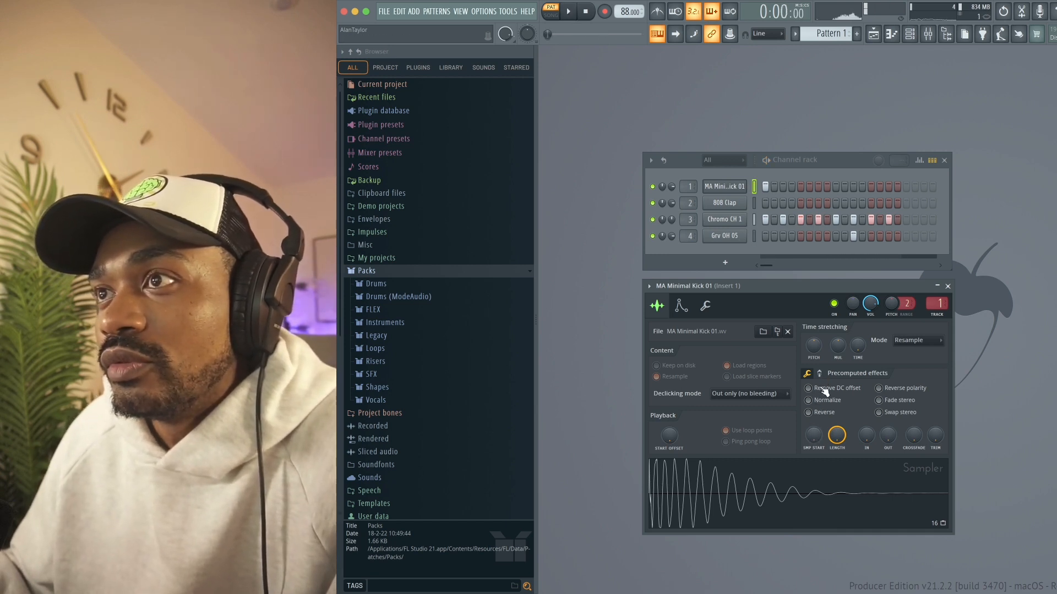
{"action": "left_click", "coordinate": [821, 374]}
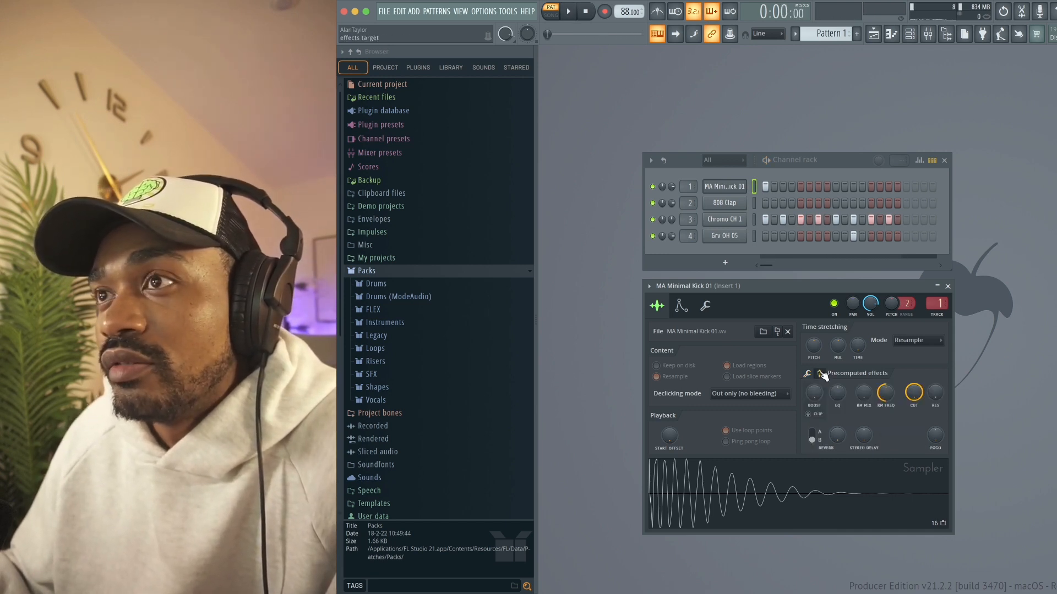
{"action": "key", "text": "space"}
{"action": "left_click_drag", "start_coordinate": [814, 393], "coordinate": [814, 384]}
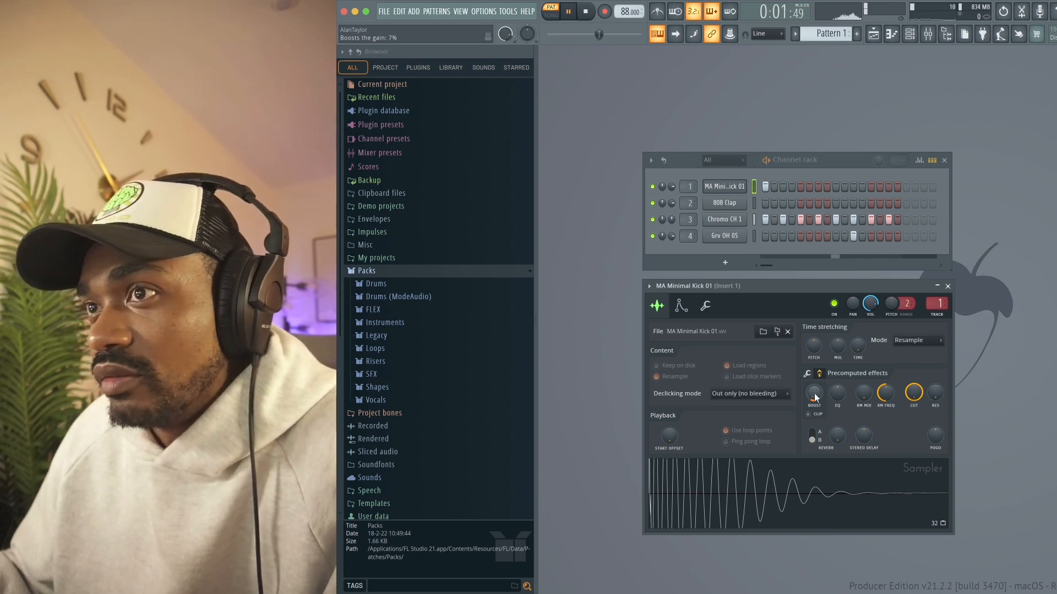
{"action": "key", "text": "space"}
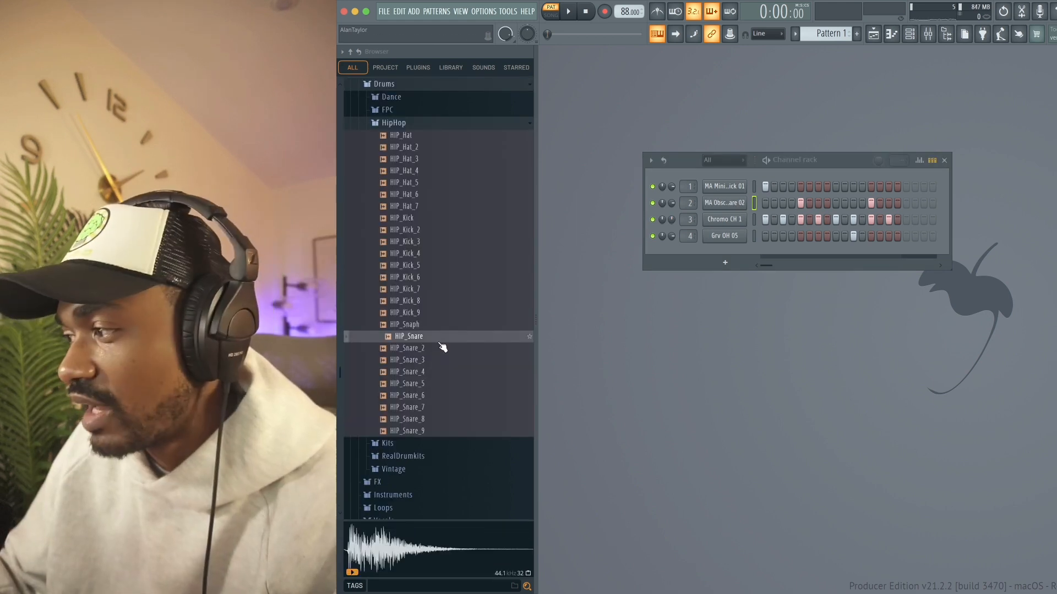
Audition the HIP_Snare samples in the legacy HipHop drum folder down to HIP_Snare_8
{"action": "key", "text": "Down"}
{"action": "key", "text": "Up"}
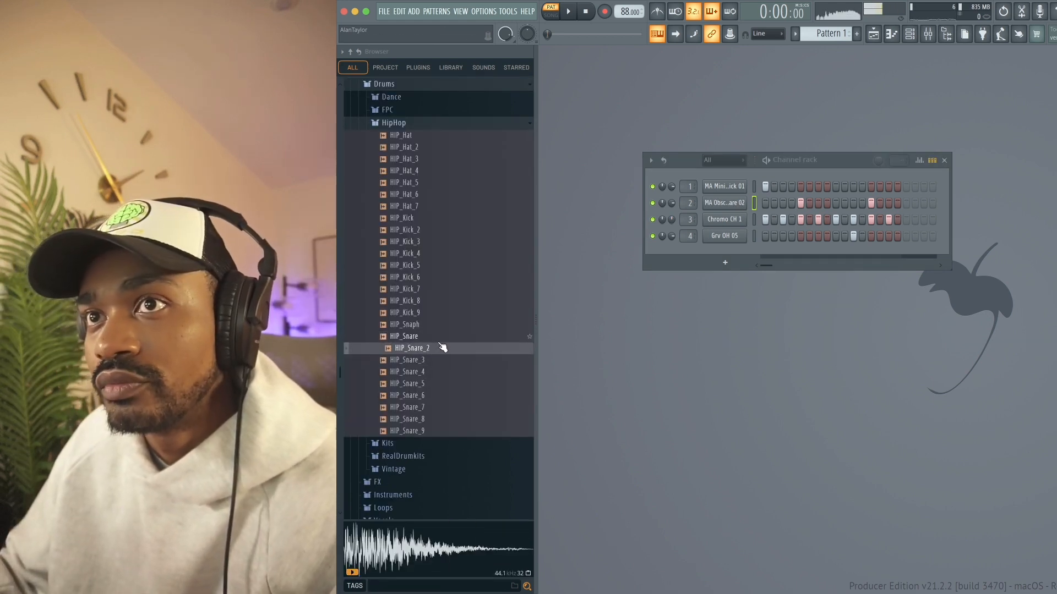
{"action": "key", "text": "Down"}
{"action": "key", "text": "Down"}
{"action": "key", "text": "Down"}
{"action": "key", "text": "Down"}
{"action": "key", "text": "Down"}
{"action": "key", "text": "Down"}
{"action": "key", "text": "Down"}
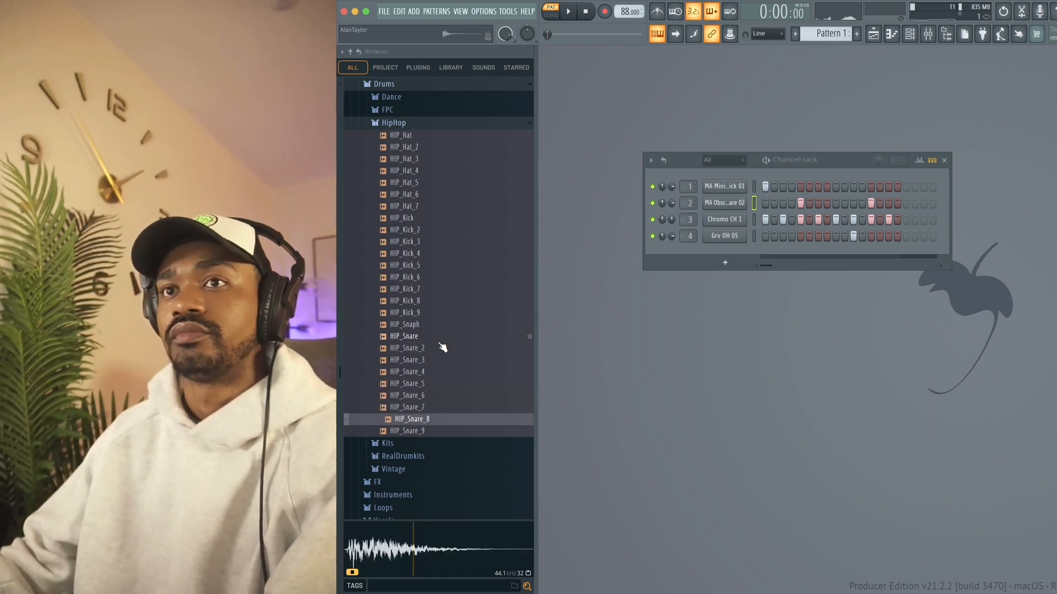
{"action": "key", "text": "Up"}
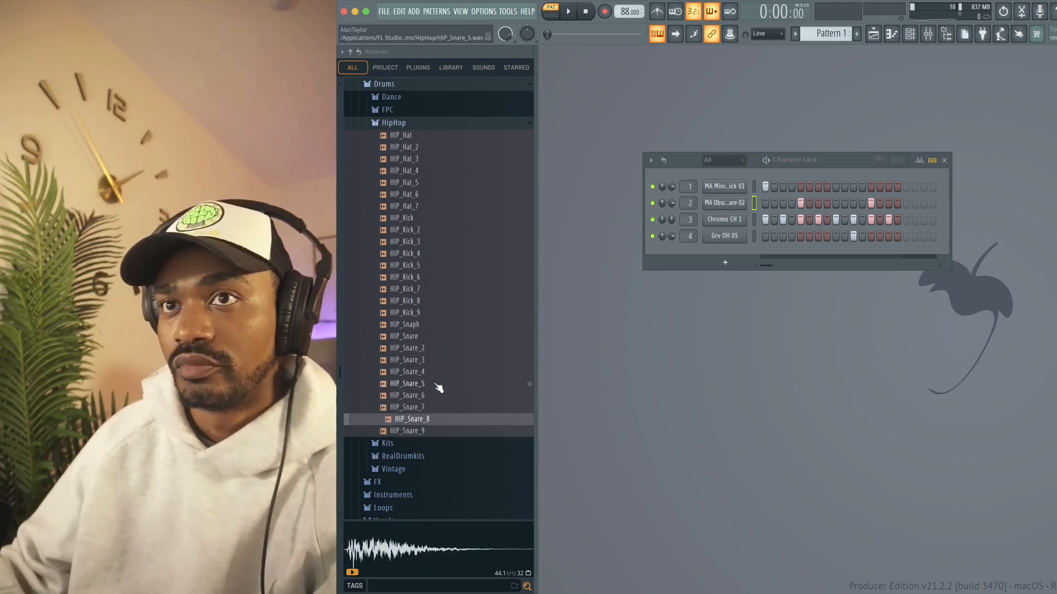
Load HIP_Snare_8 into the second channel, and play the pattern with kicks on steps 7 and 12 and 36% main swing
{"action": "left_click_drag", "start_coordinate": [445, 424], "coordinate": [626, 272]}
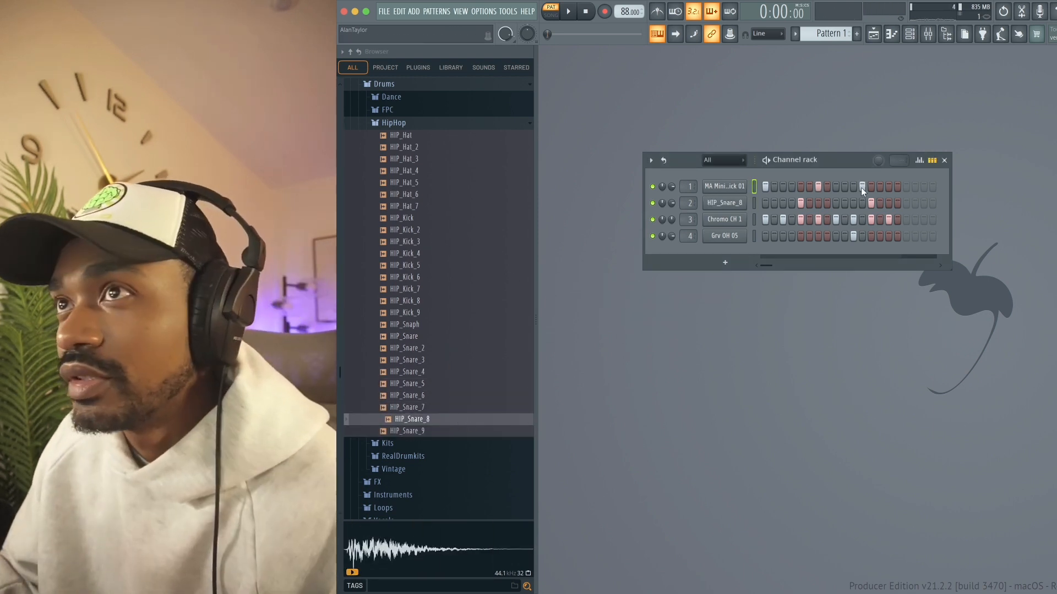
{"action": "key", "text": "space"}
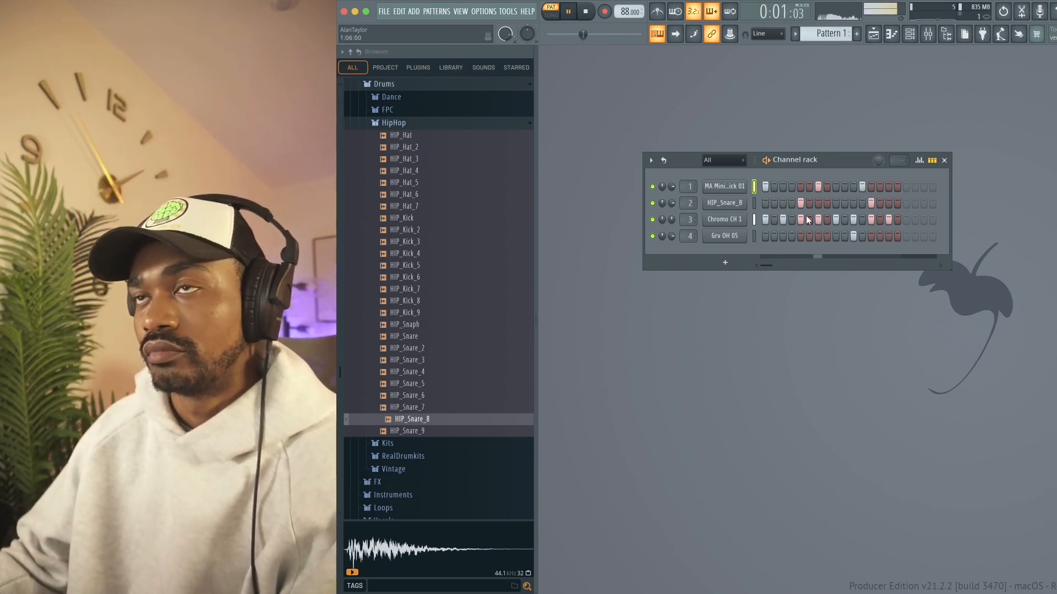
{"action": "key", "text": "space"}
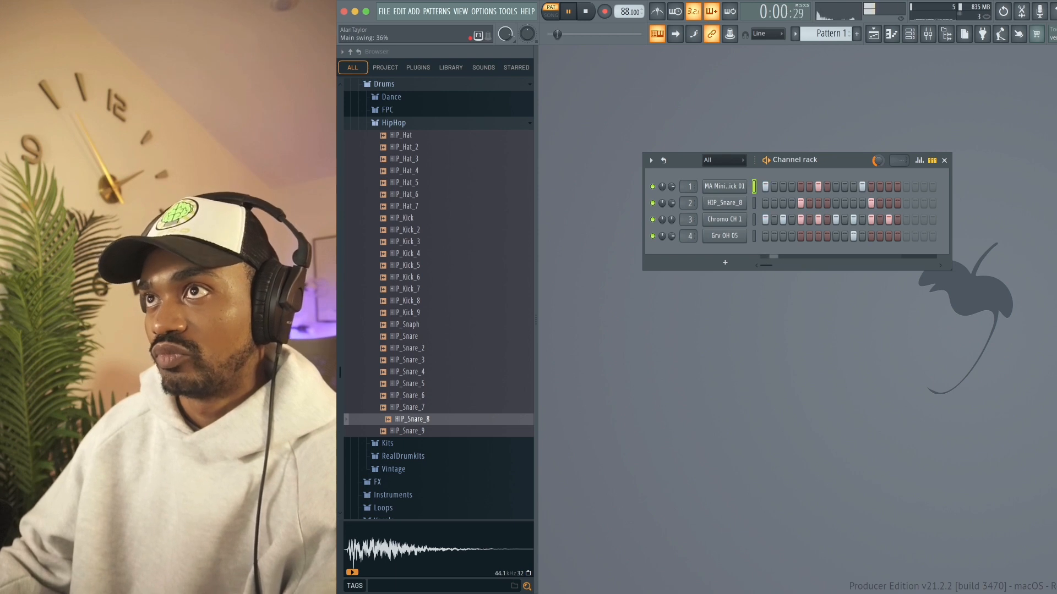
Return to the Packs folder in the browser and collapse the Drums (ModeAudio) folder
{"action": "scroll", "coordinate": [415, 132], "scroll_direction": "up", "scroll_amount": 7}
{"action": "scroll", "coordinate": [413, 130], "scroll_direction": "up", "scroll_amount": 4}
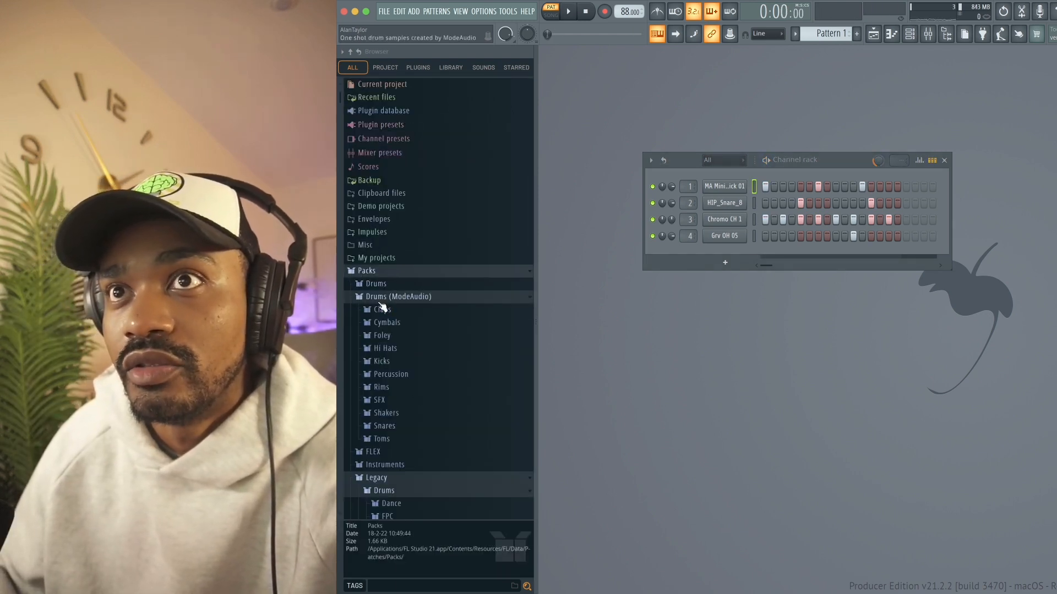
{"action": "left_click", "coordinate": [379, 302]}
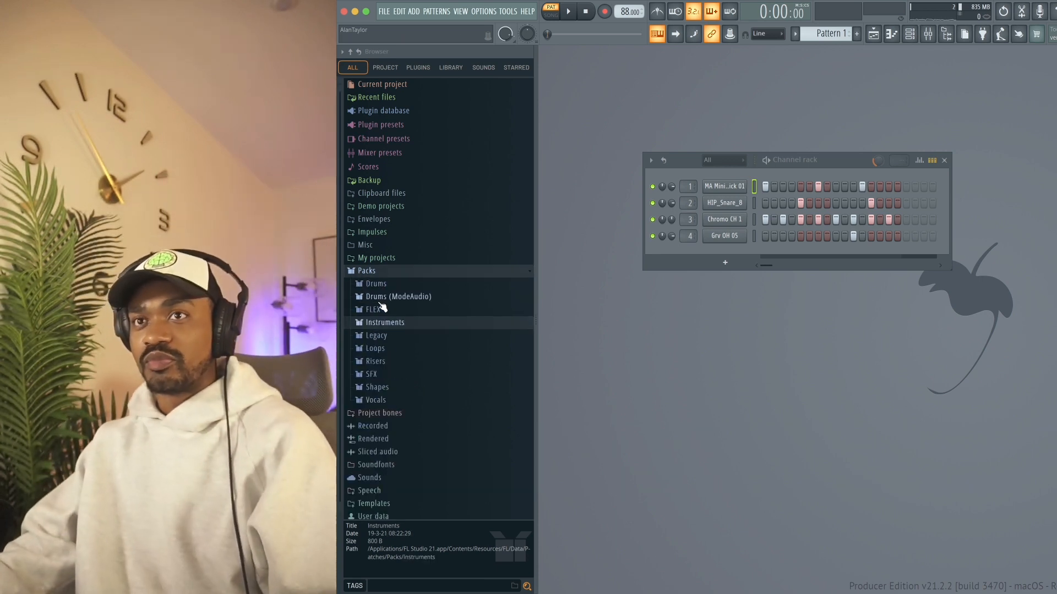
Look through the Instruments pack's Keyboard folder and its Electric piano samples, then collapse these folders again
{"action": "left_click", "coordinate": [394, 322]}
{"action": "left_click", "coordinate": [394, 322]}
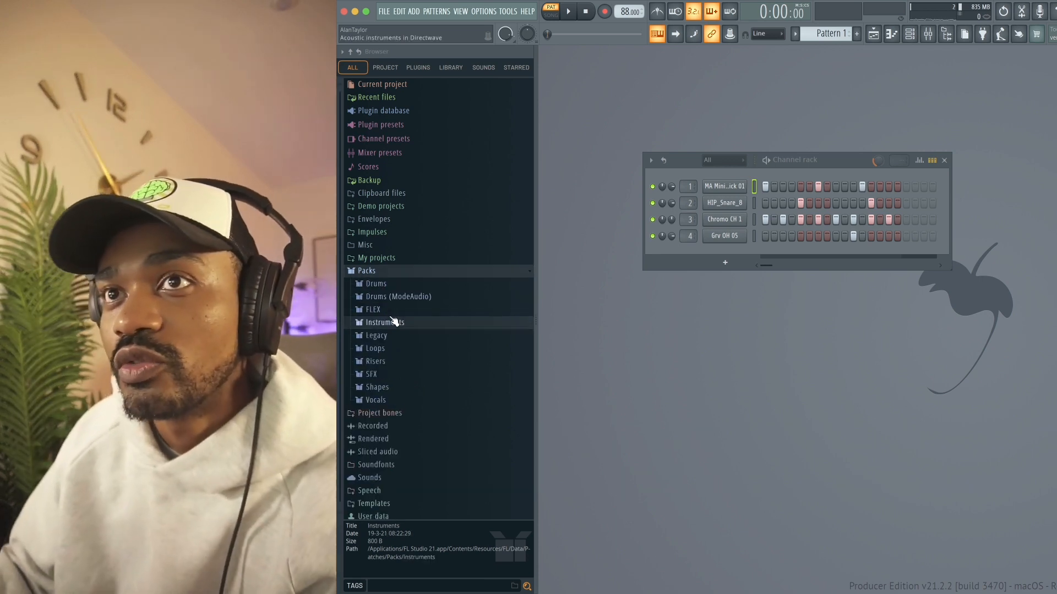
{"action": "left_click", "coordinate": [394, 322]}
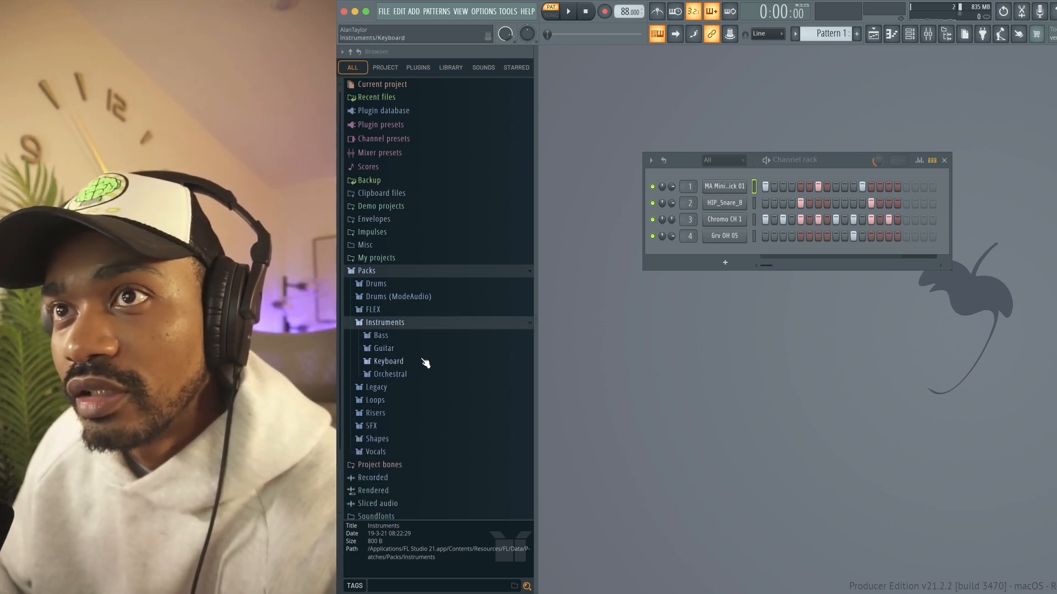
{"action": "left_click", "coordinate": [424, 361]}
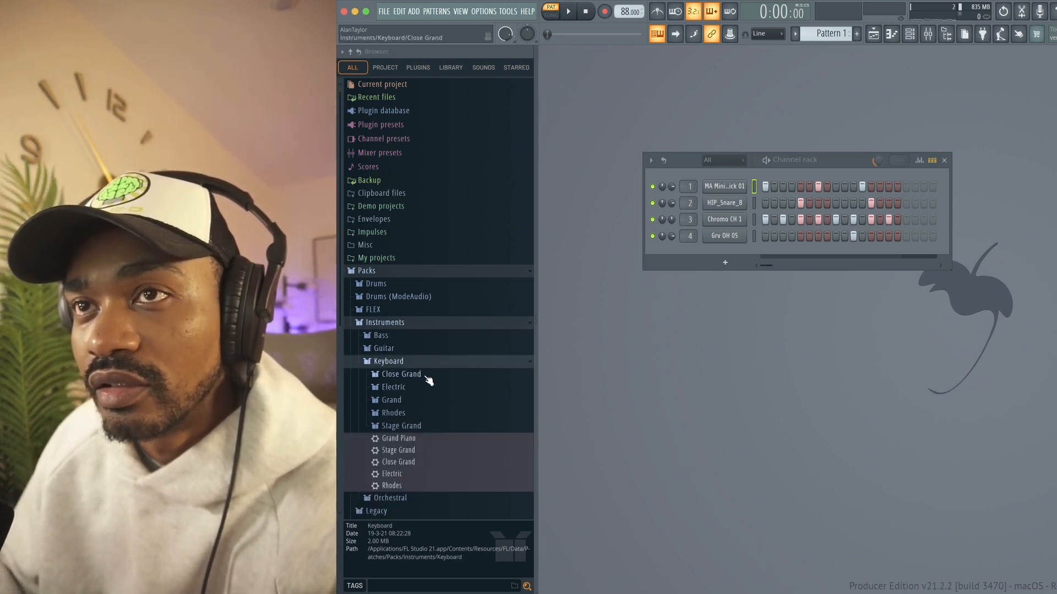
{"action": "left_click", "coordinate": [420, 388]}
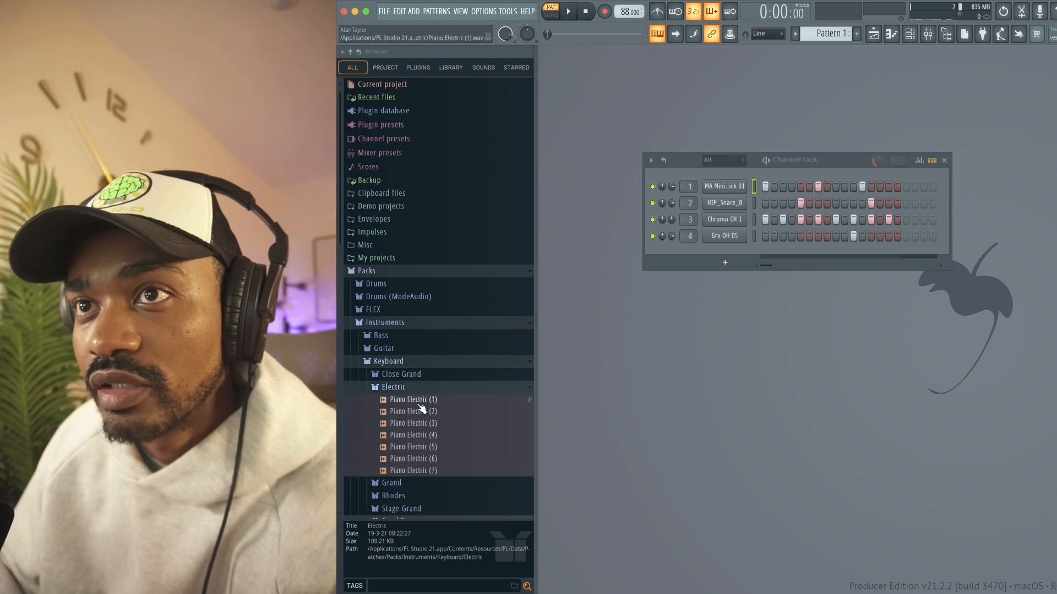
{"action": "left_click", "coordinate": [421, 388]}
{"action": "left_click", "coordinate": [446, 364]}
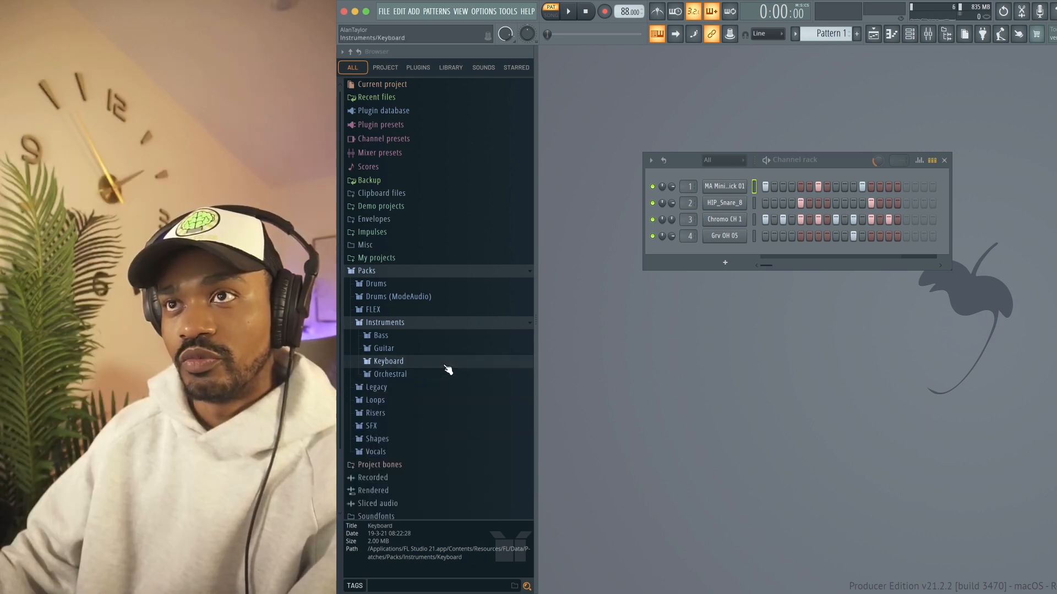
{"action": "left_click", "coordinate": [446, 326]}
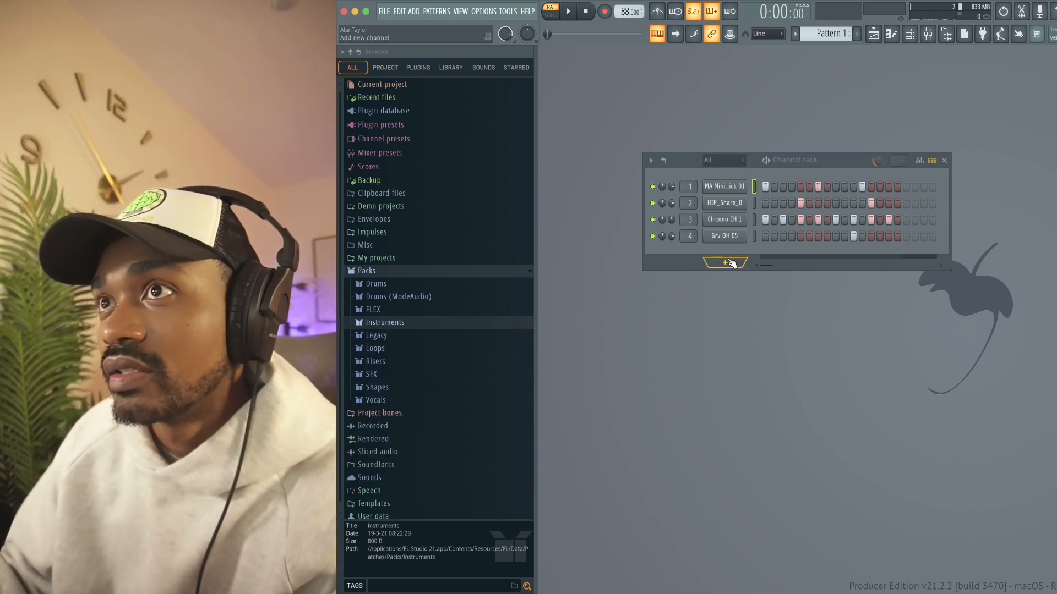
Move the channel rack slightly lower on the workspace and look at the list of instruments available for a new channel
{"action": "left_click", "coordinate": [825, 171]}
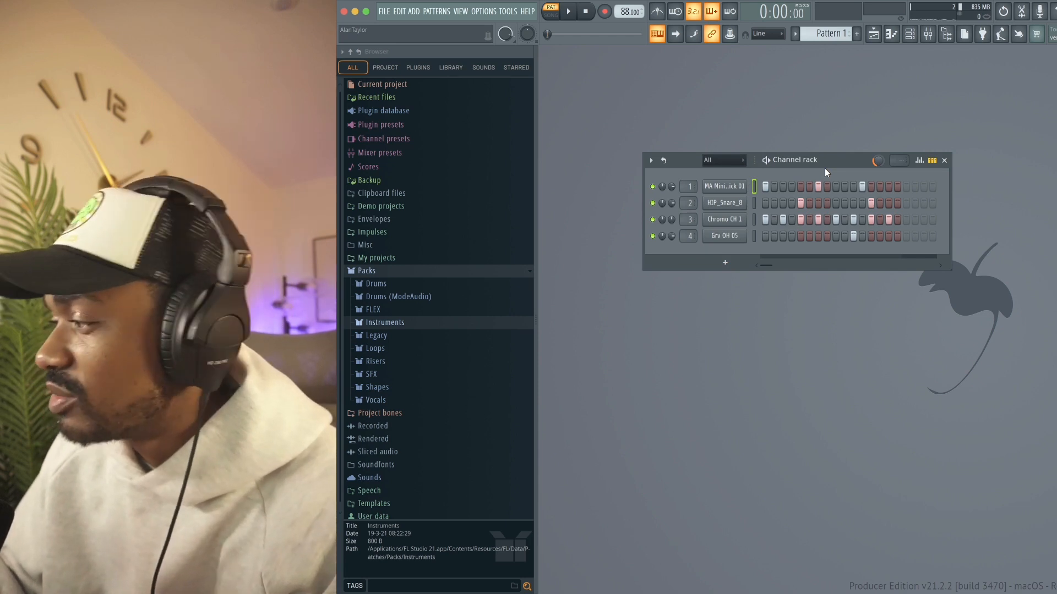
{"action": "left_click_drag", "start_coordinate": [824, 169], "coordinate": [854, 210]}
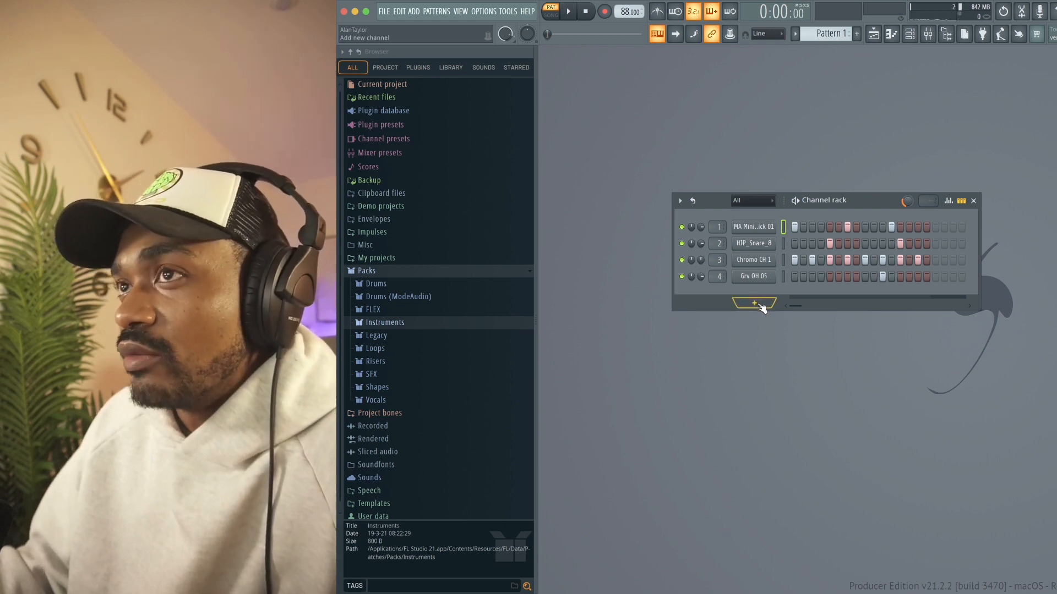
{"action": "left_click", "coordinate": [760, 305]}
{"action": "left_click", "coordinate": [989, 366]}
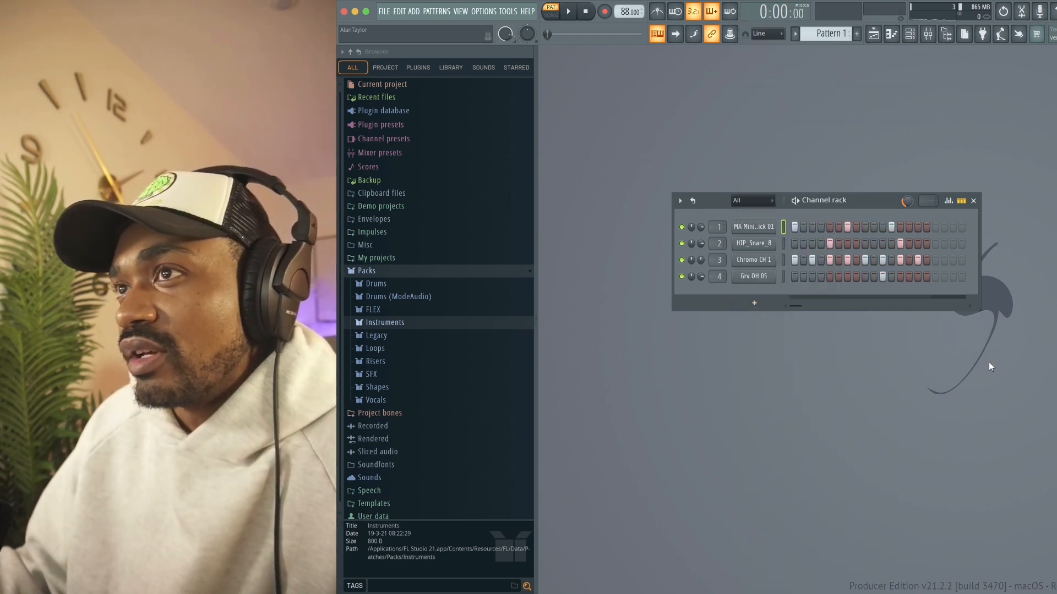
Add Spinnarette and Kepler instrument channels, hide the browser, and place the Kepler window over the lower part of the channel rack
{"action": "left_click", "coordinate": [754, 303]}
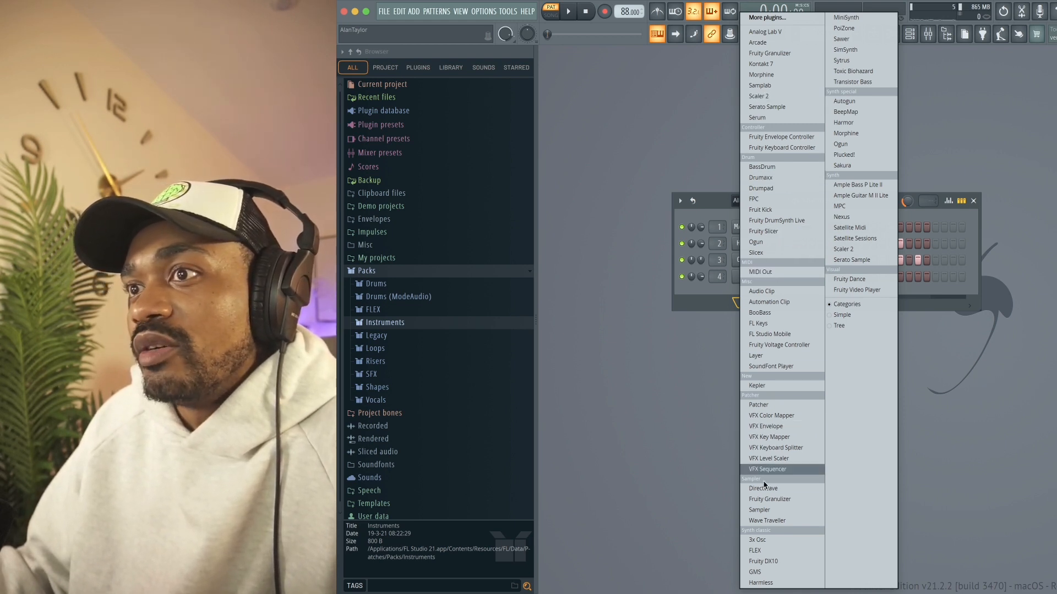
{"action": "left_click", "coordinate": [783, 551]}
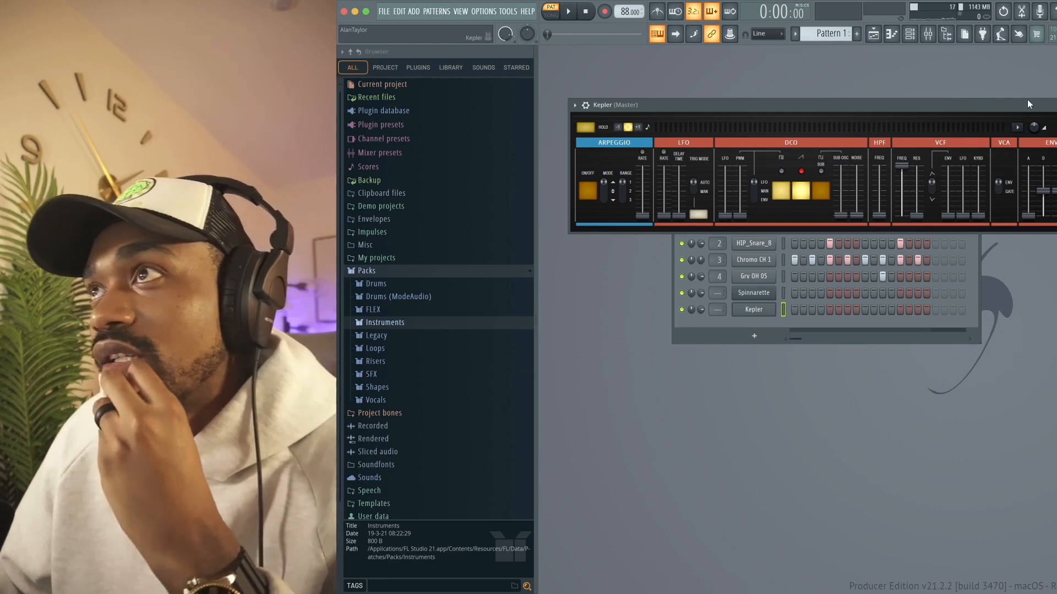
{"action": "left_click_drag", "start_coordinate": [1000, 108], "coordinate": [967, 208]}
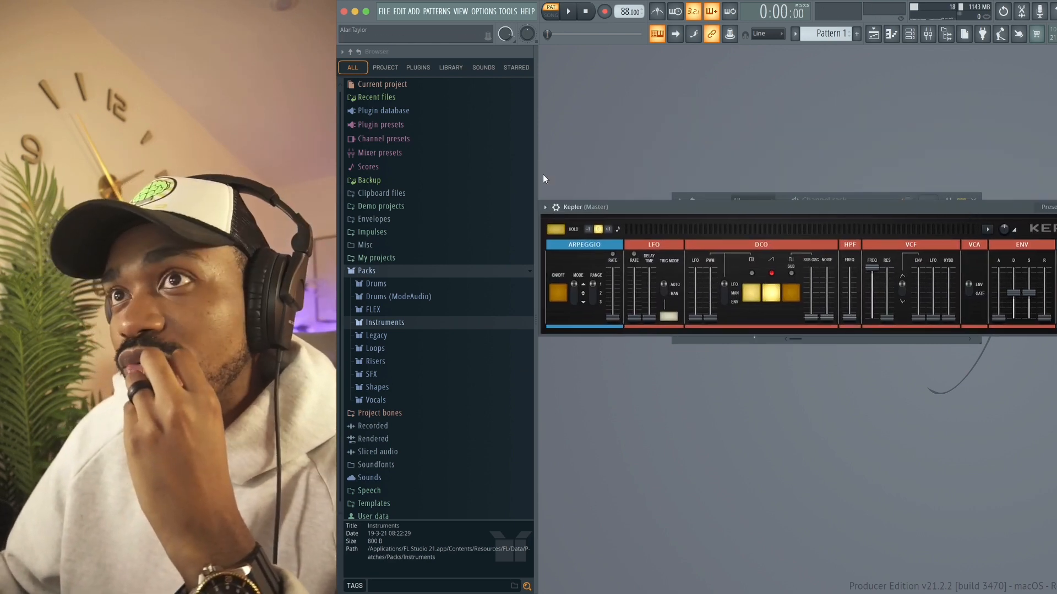
{"action": "left_click_drag", "start_coordinate": [536, 172], "coordinate": [573, 321]}
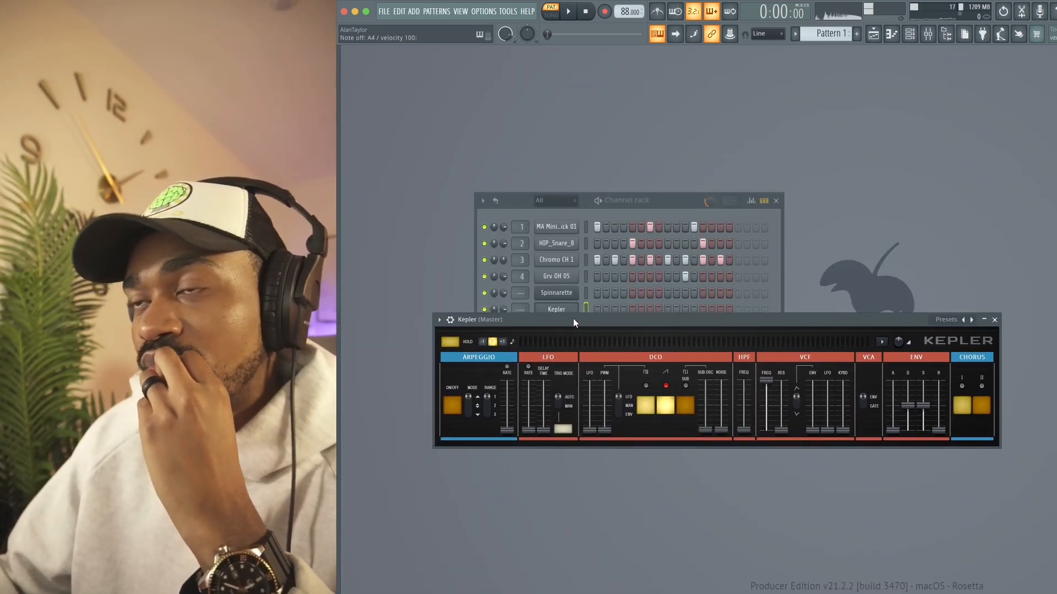
Move the Kepler window aside to make room for its preset list and load the Gloomoon preset
{"action": "left_click", "coordinate": [934, 320]}
{"action": "left_click", "coordinate": [935, 320]}
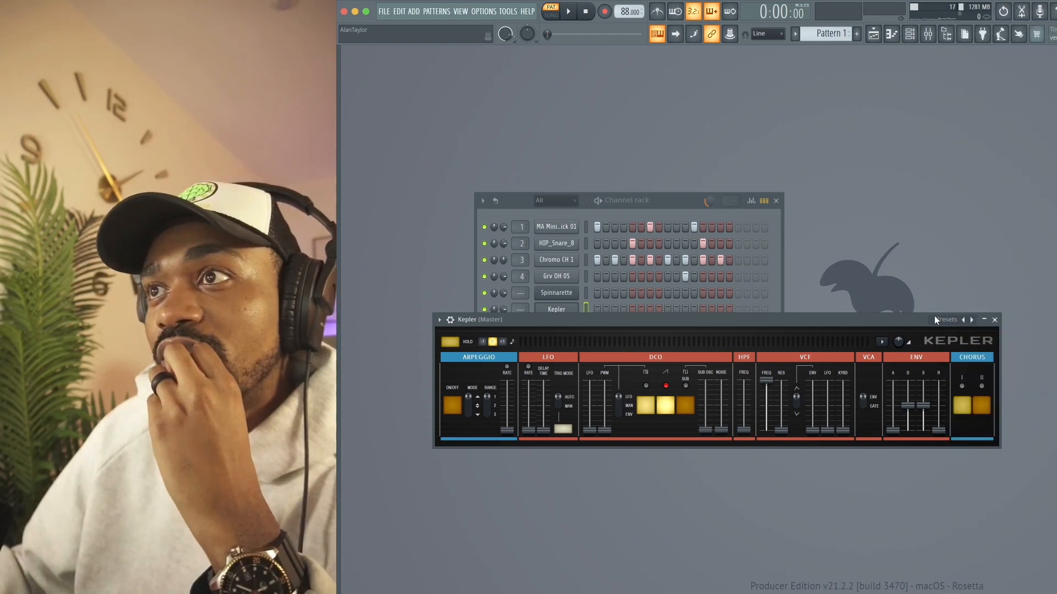
{"action": "left_click_drag", "start_coordinate": [895, 322], "coordinate": [741, 320]}
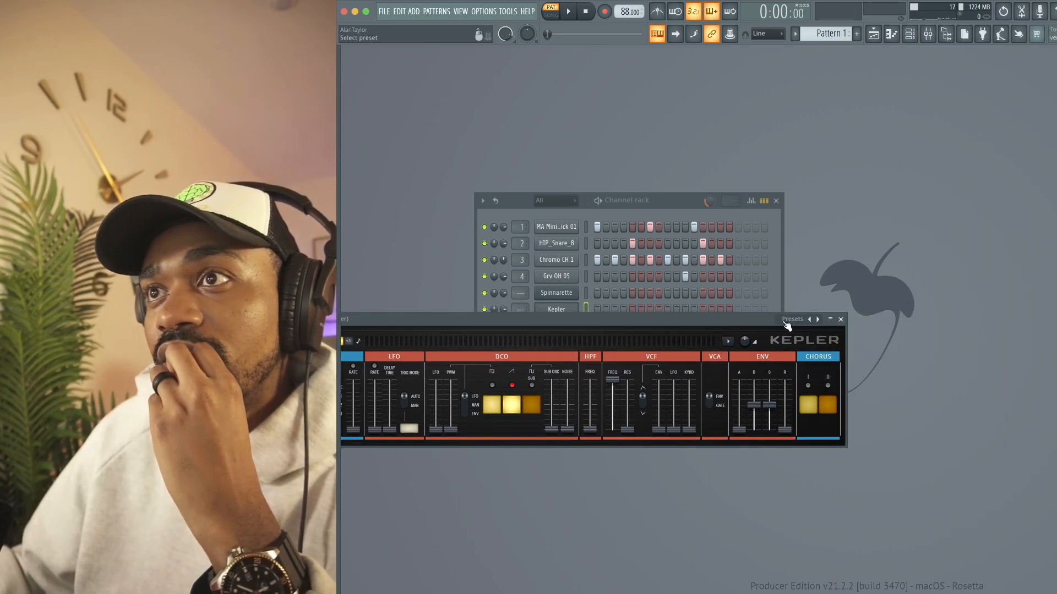
{"action": "left_click", "coordinate": [791, 320]}
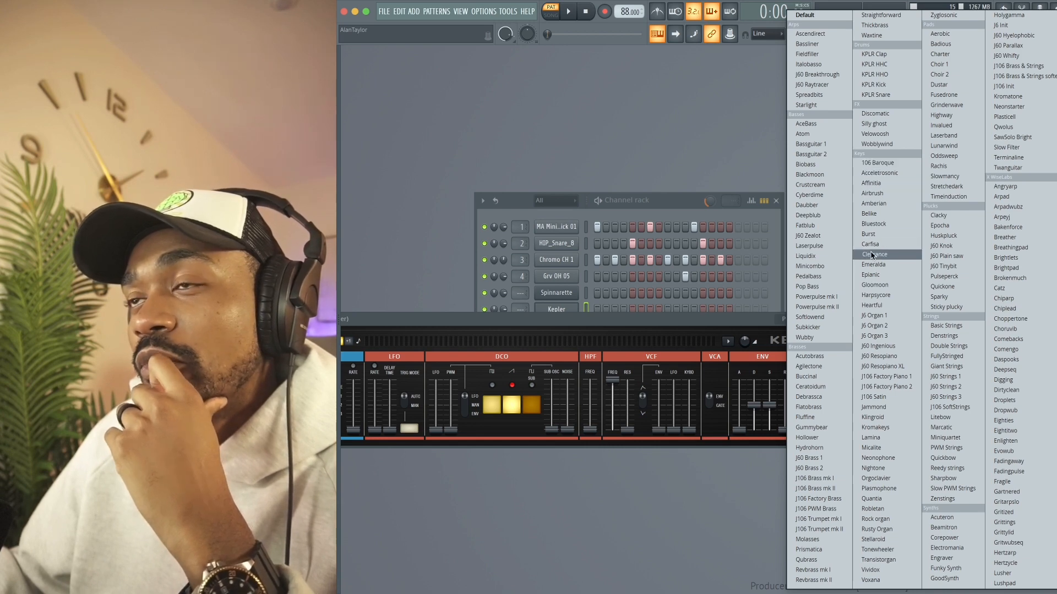
{"action": "left_click", "coordinate": [875, 285]}
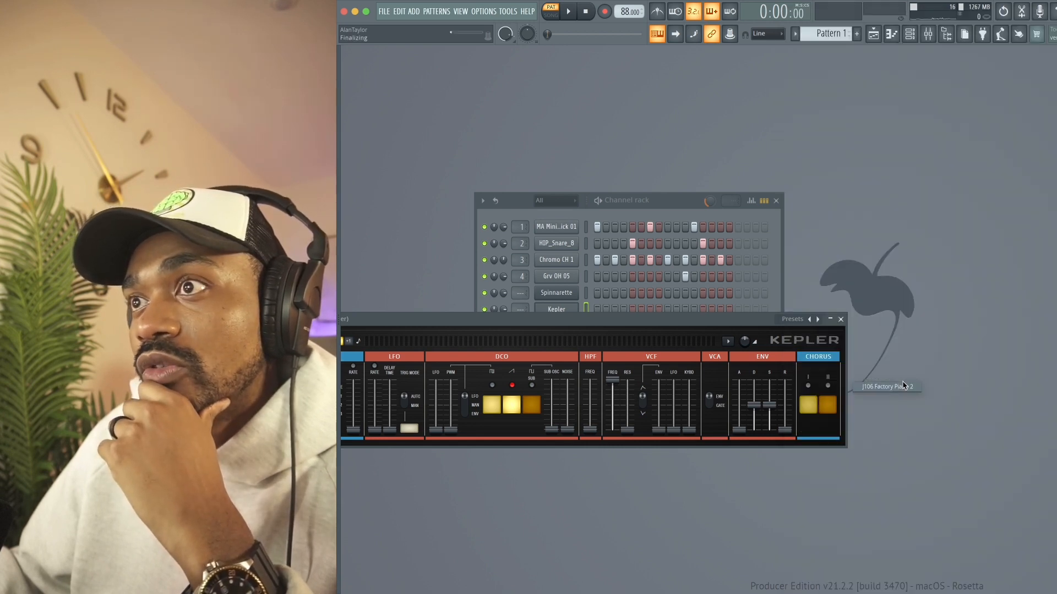
Load Kepler's Agiletone preset and step forward through the brass presets to Flatobrass
{"action": "left_click", "coordinate": [805, 325]}
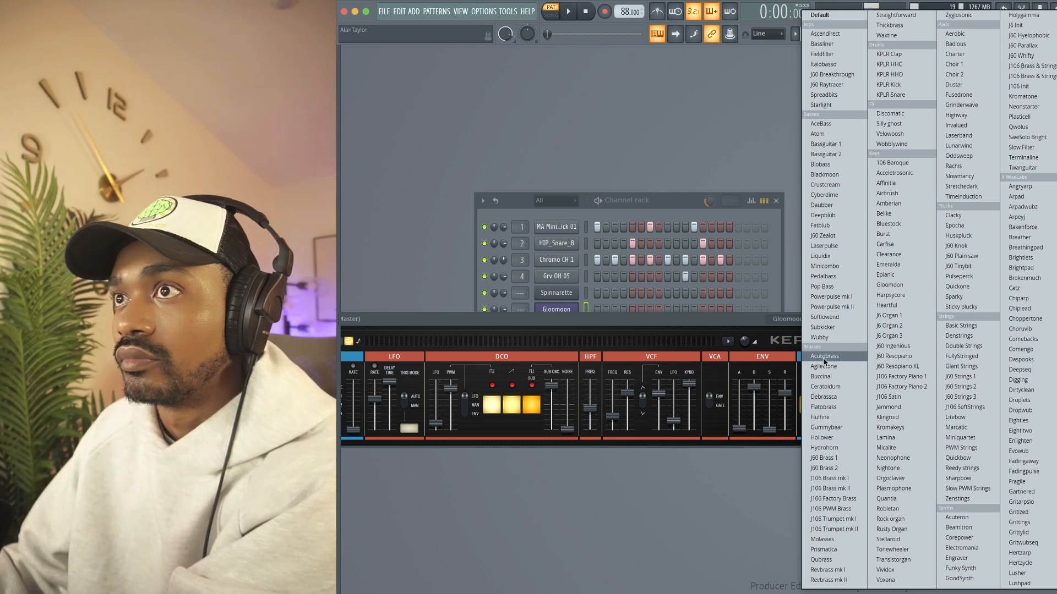
{"action": "left_click", "coordinate": [829, 365]}
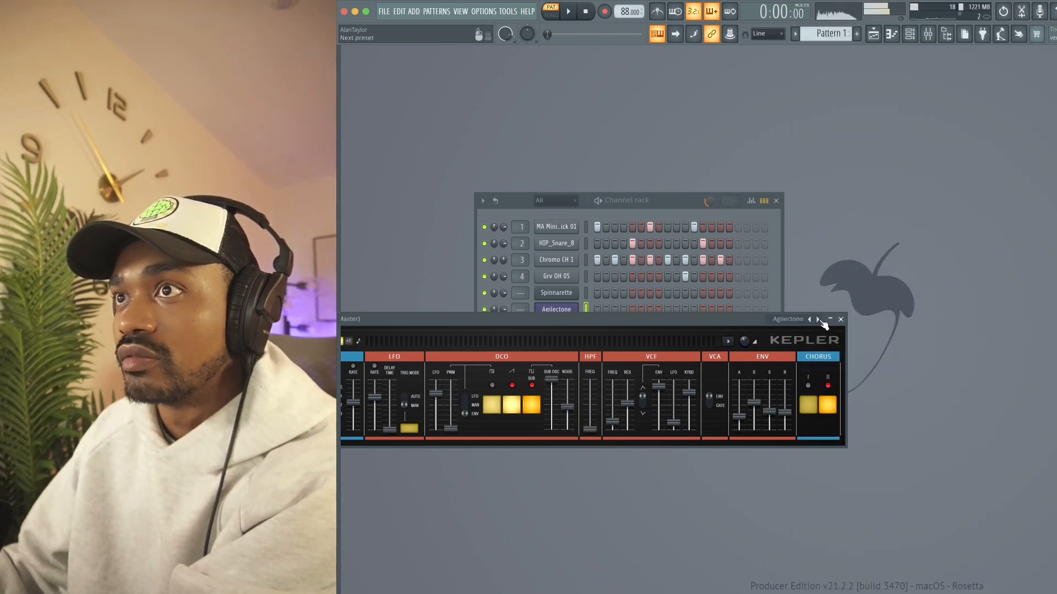
{"action": "left_click", "coordinate": [818, 319]}
Load Kepler's Basic Strings preset, test it with a note, and step through the string presets to J60 Strings 3
{"action": "left_click", "coordinate": [790, 320]}
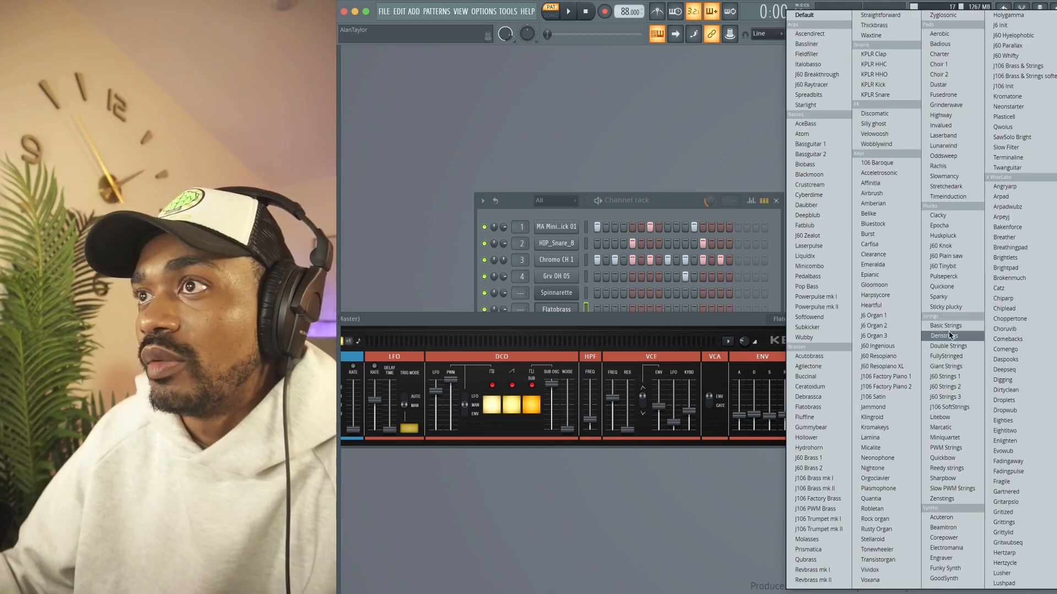
{"action": "left_click", "coordinate": [953, 329]}
{"action": "key", "text": "b"}
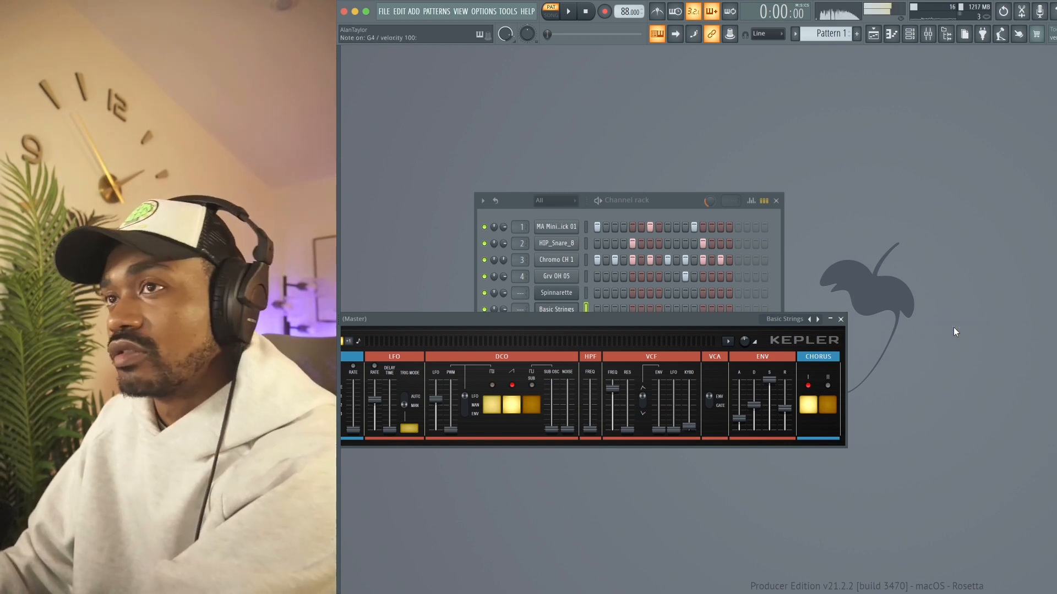
{"action": "left_click", "coordinate": [809, 319]}
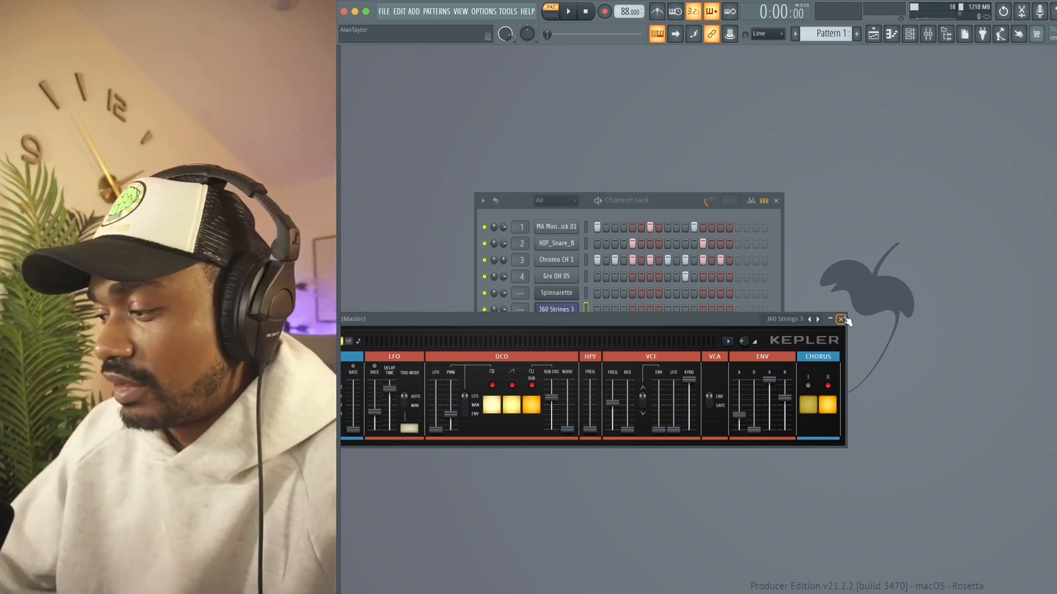
Audition the J60 Strings 3 sound with several notes including G5, A5 and B5, and close the Kepler window
{"action": "key", "text": "y"}
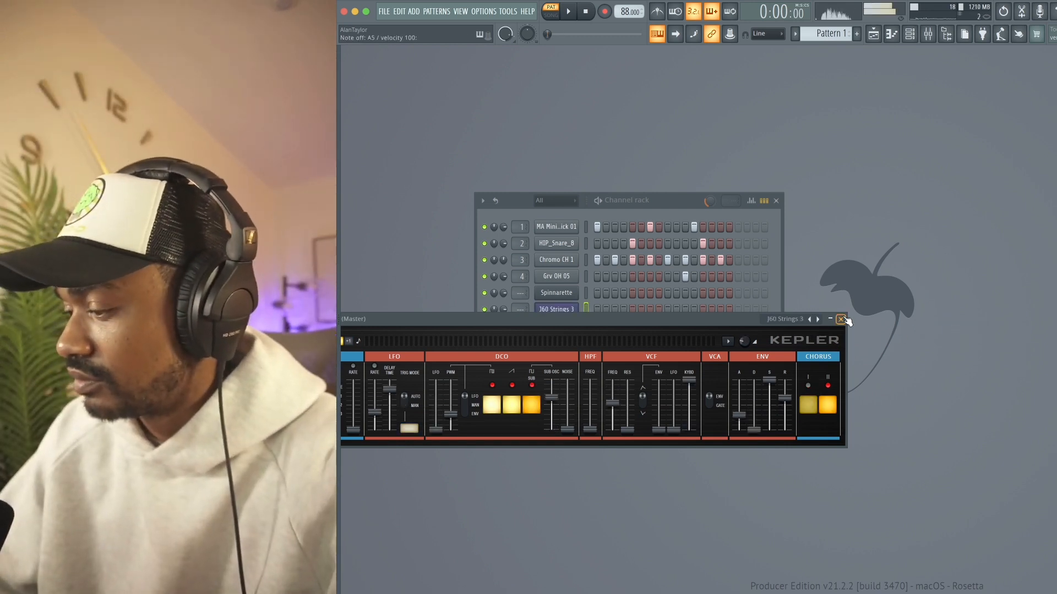
{"action": "key", "text": "u"}
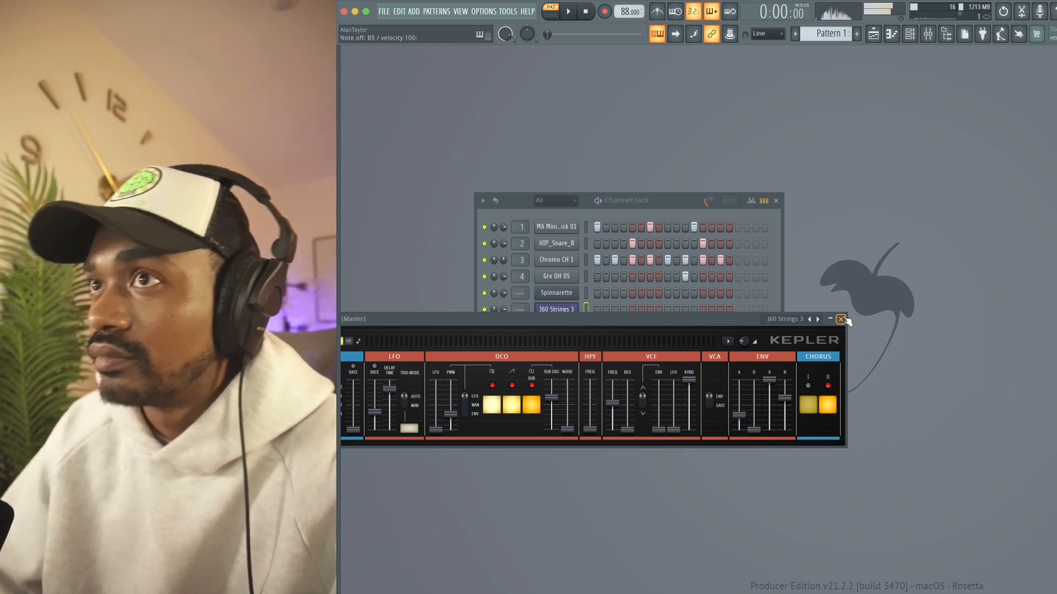
{"action": "left_click", "coordinate": [841, 320]}
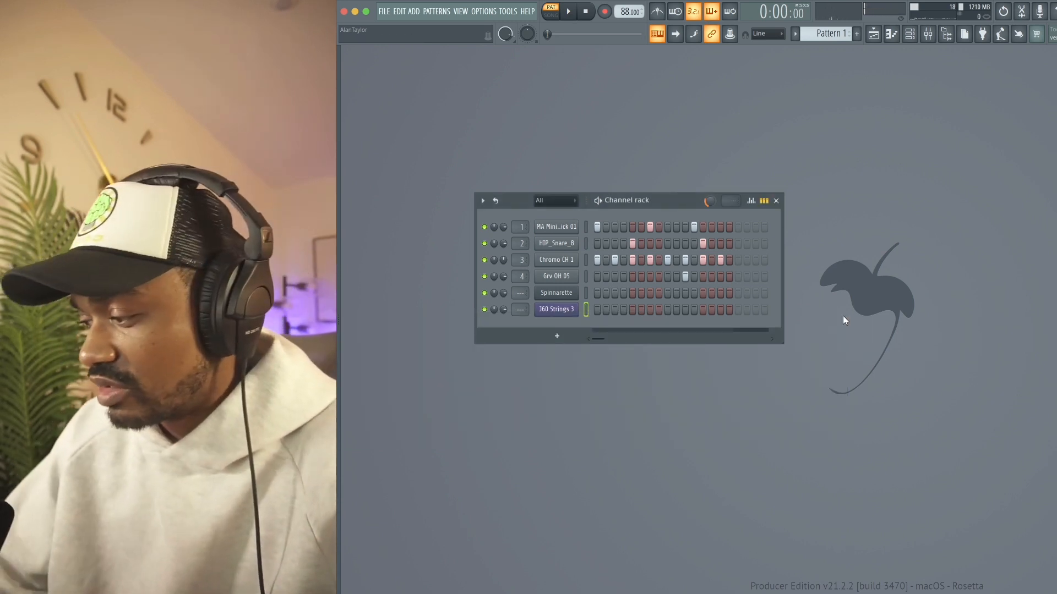
{"action": "key", "text": "t"}
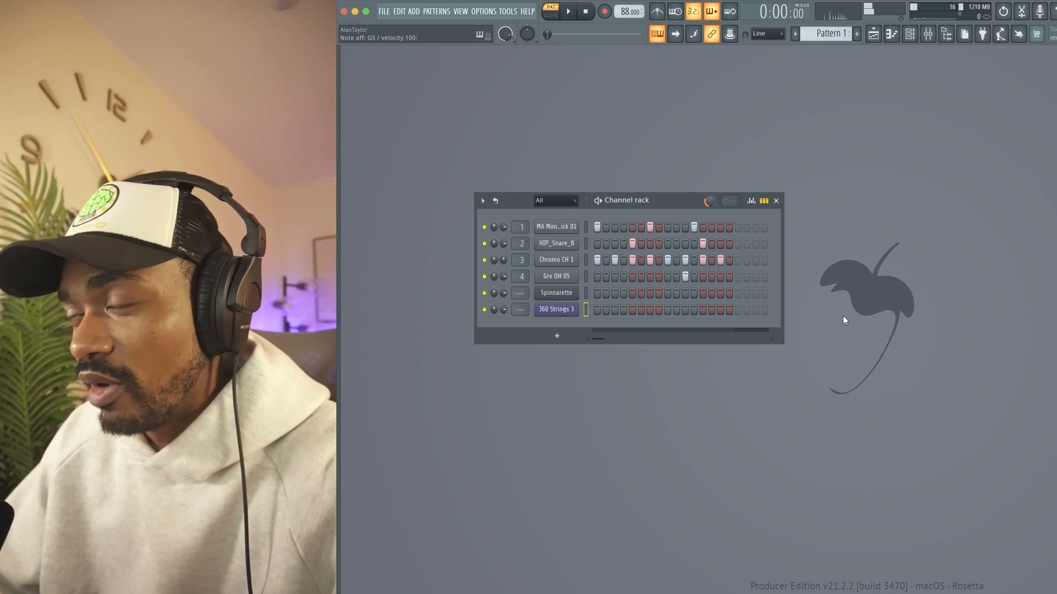
Test the J60 Strings 3 channel with a note and open its piano roll
{"action": "right_click", "coordinate": [634, 353]}
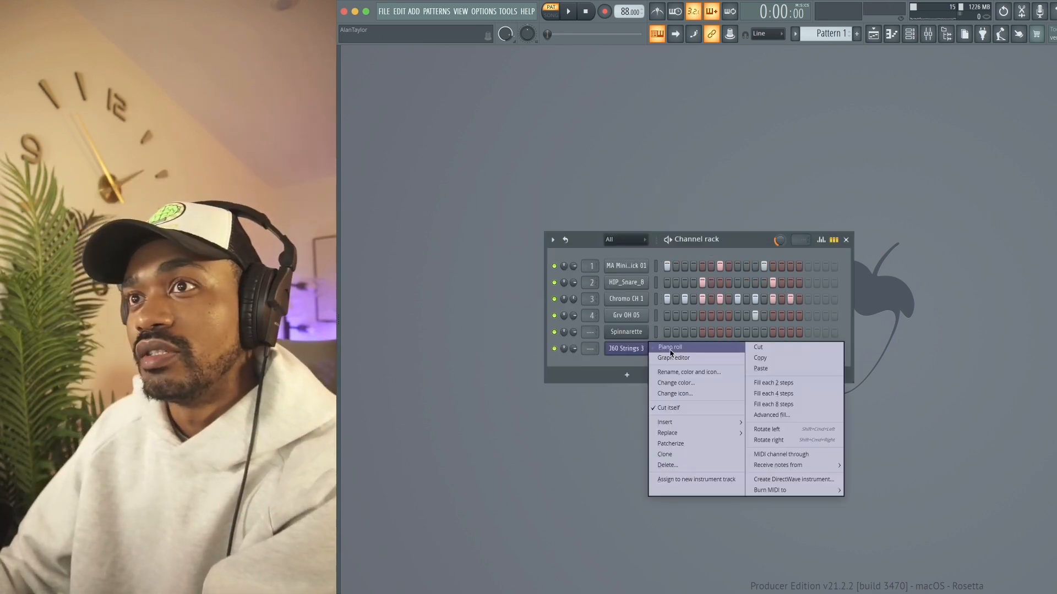
{"action": "left_click", "coordinate": [620, 350]}
{"action": "key", "text": "x"}
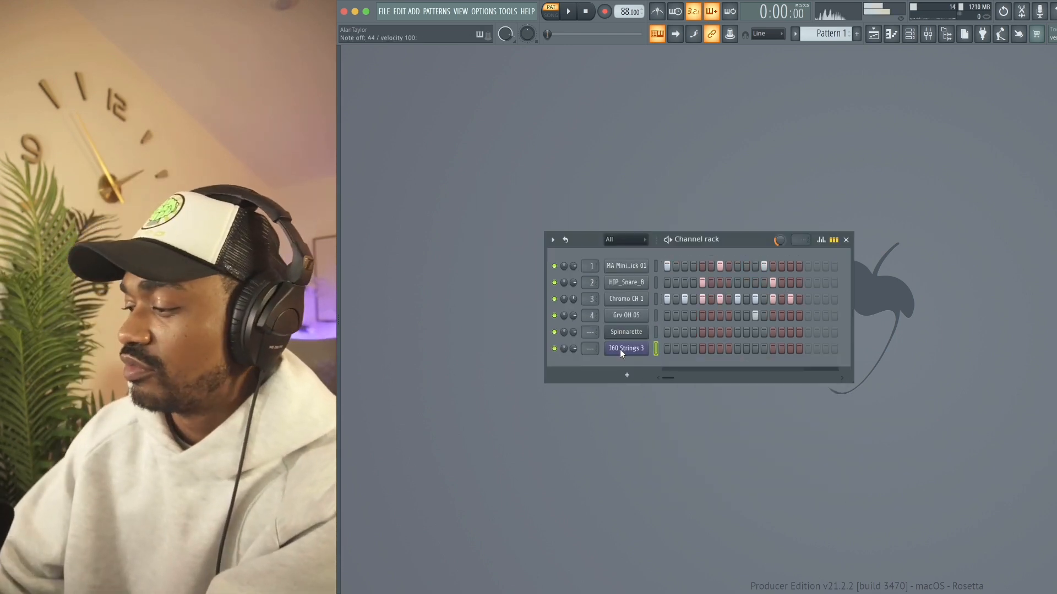
{"action": "right_click", "coordinate": [620, 349]}
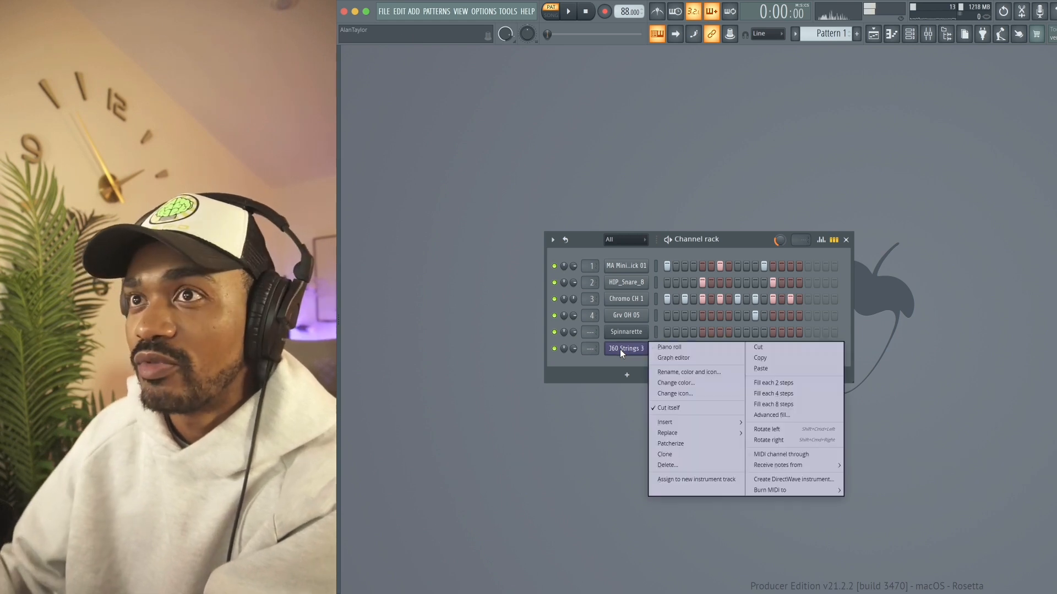
{"action": "right_click", "coordinate": [625, 350]}
{"action": "right_click", "coordinate": [625, 350]}
{"action": "left_click", "coordinate": [663, 358]}
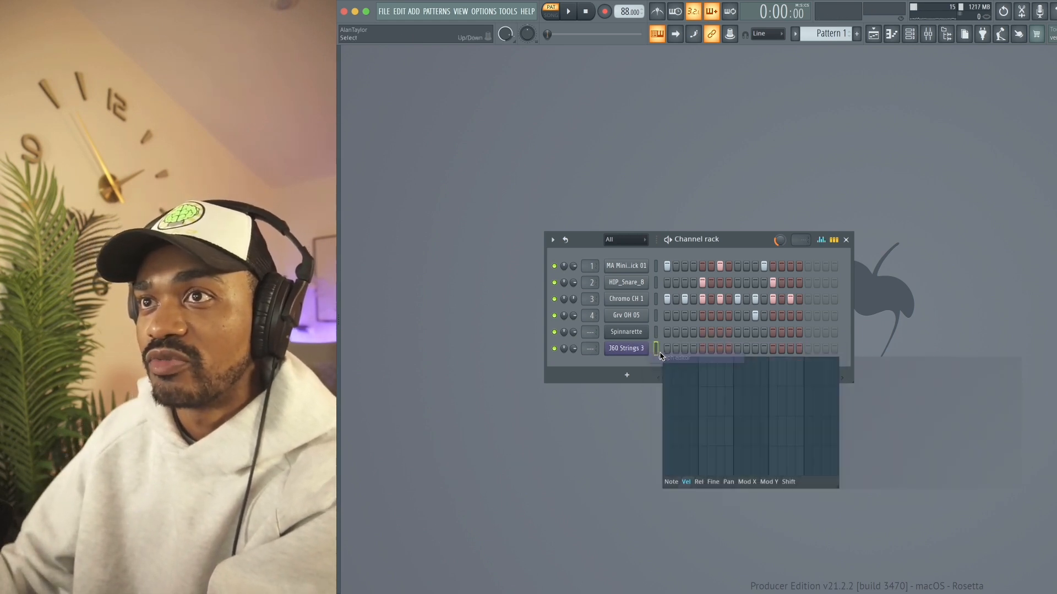
{"action": "right_click", "coordinate": [643, 350]}
{"action": "left_click", "coordinate": [671, 348]}
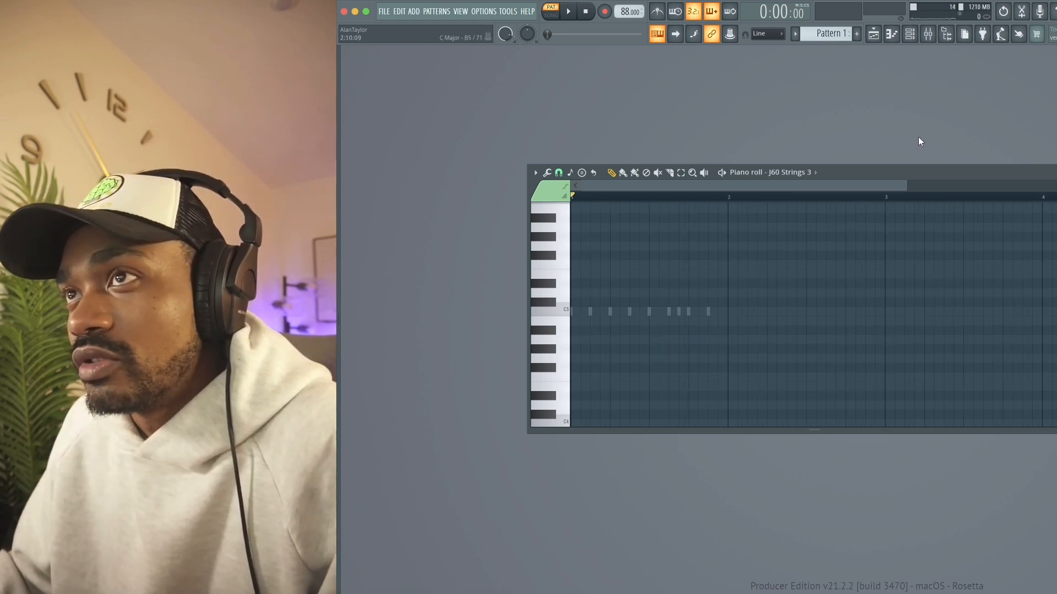
Check the drum steps in the channel rack and display the MA Minimal Kick 01 notes in the piano roll
{"action": "left_click", "coordinate": [910, 33]}
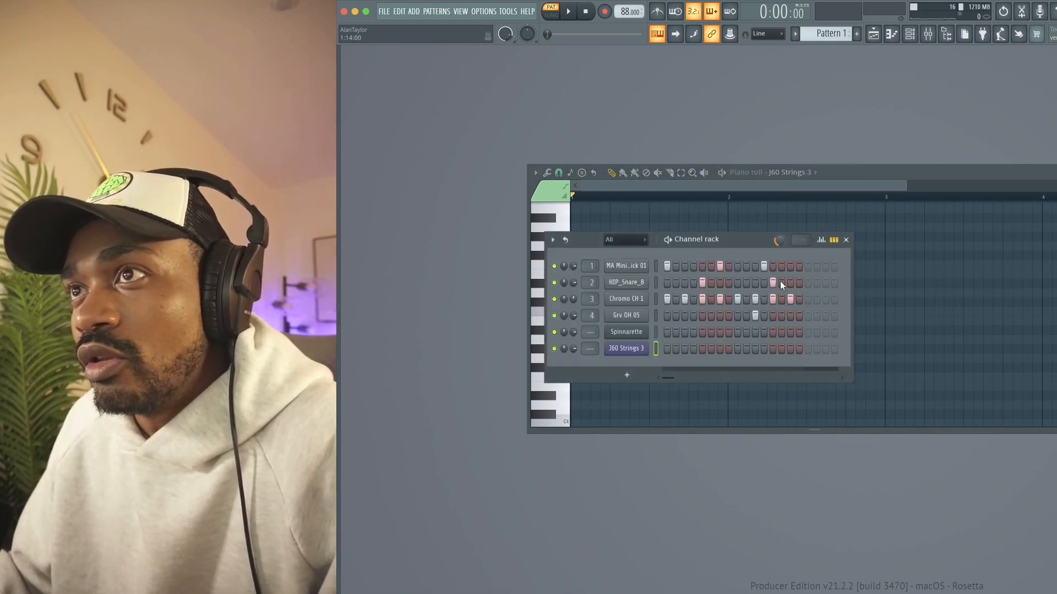
{"action": "left_click", "coordinate": [843, 181]}
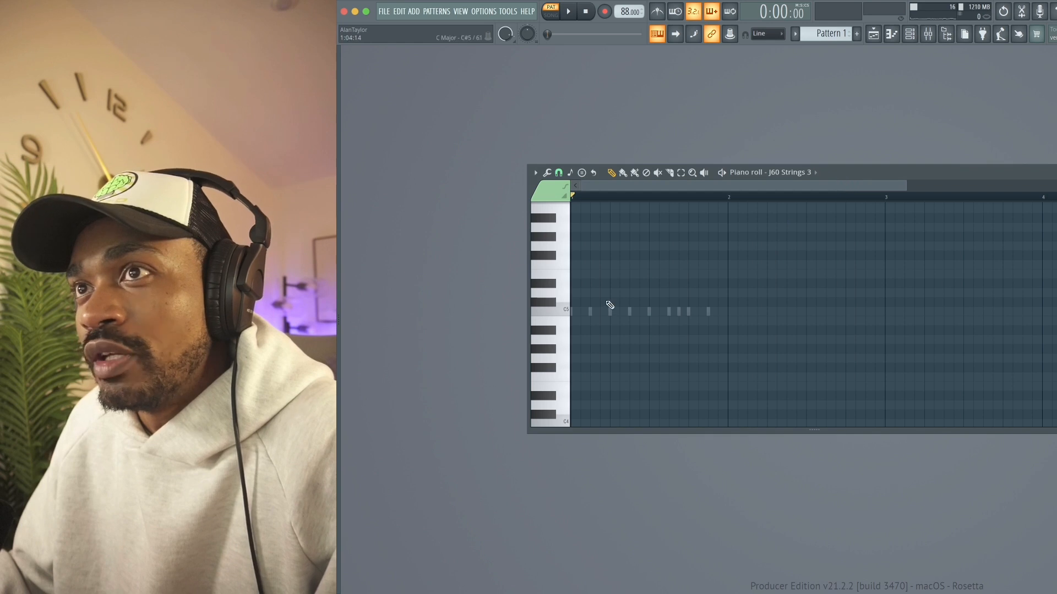
{"action": "left_click", "coordinate": [788, 174]}
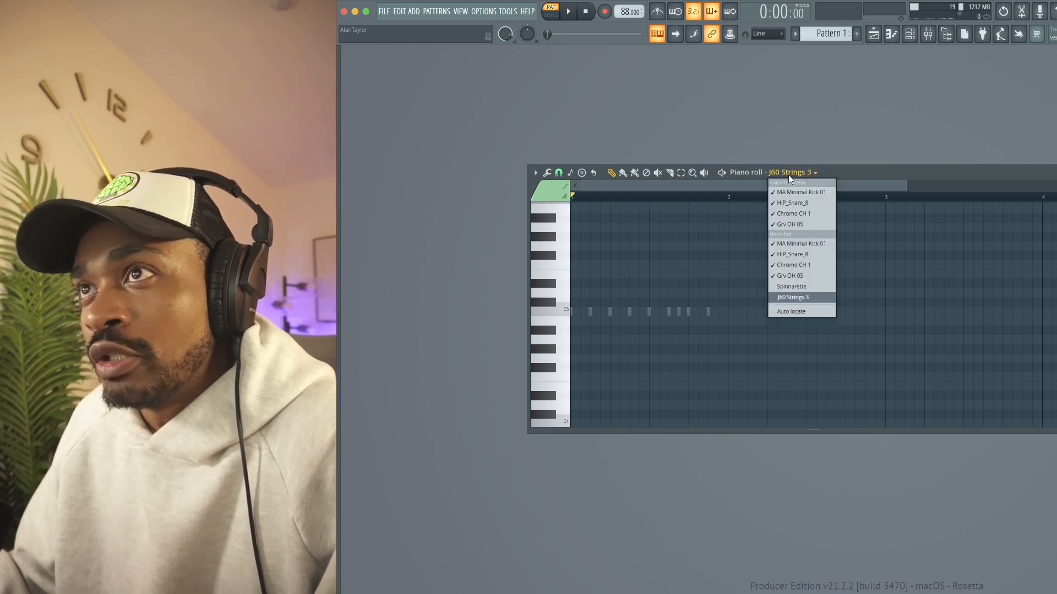
{"action": "left_click", "coordinate": [799, 173]}
{"action": "left_click", "coordinate": [805, 175]}
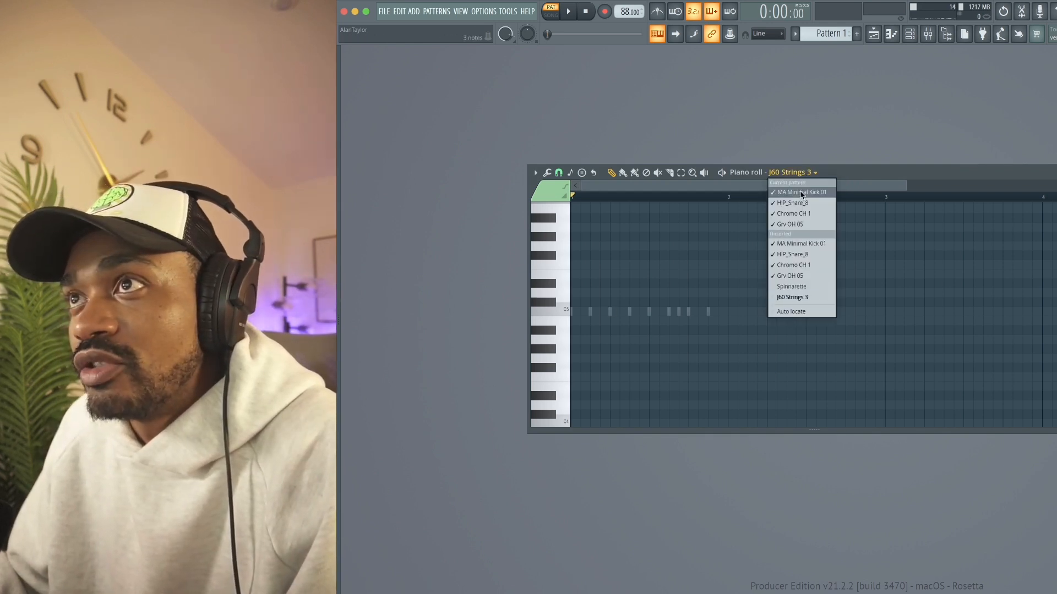
{"action": "left_click", "coordinate": [801, 192]}
{"action": "key", "text": "space"}
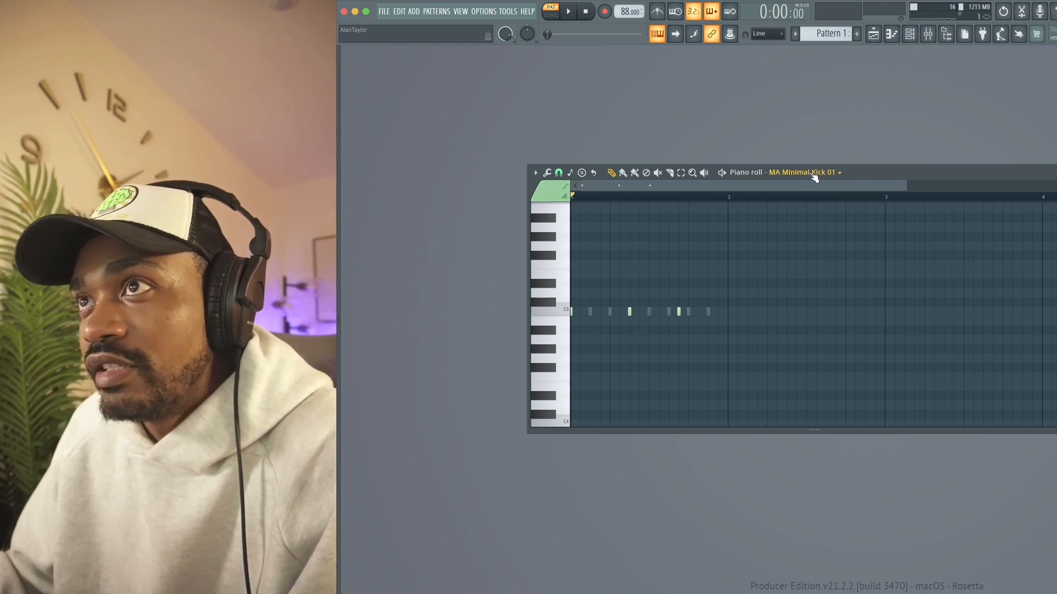
View the HIP_Snare_8 notes in the piano roll during playback and return to the J60 Strings 3 channel
{"action": "left_click", "coordinate": [814, 174]}
{"action": "left_click", "coordinate": [781, 202]}
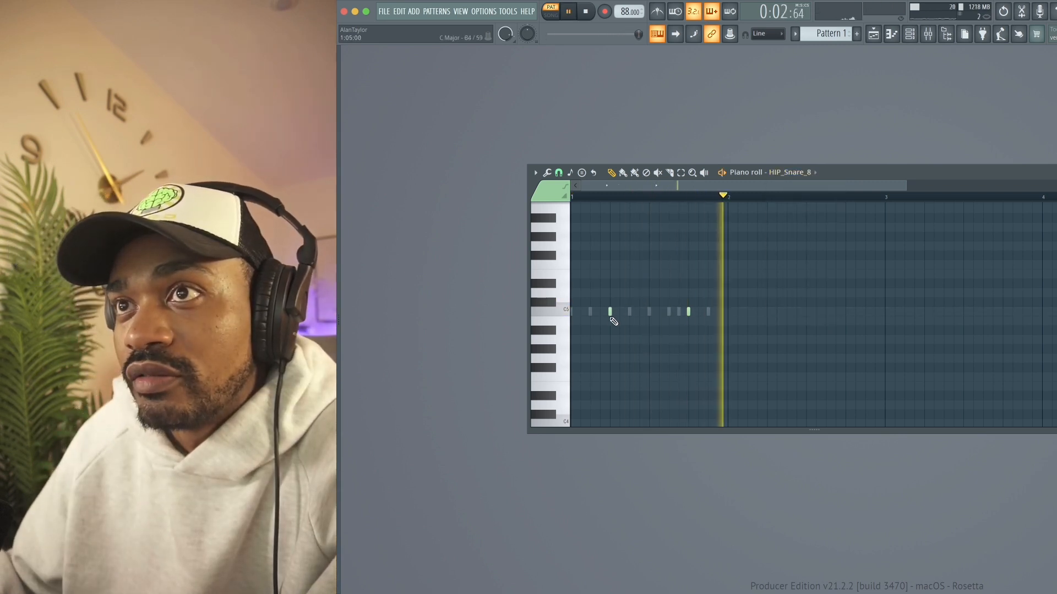
{"action": "left_click", "coordinate": [797, 173]}
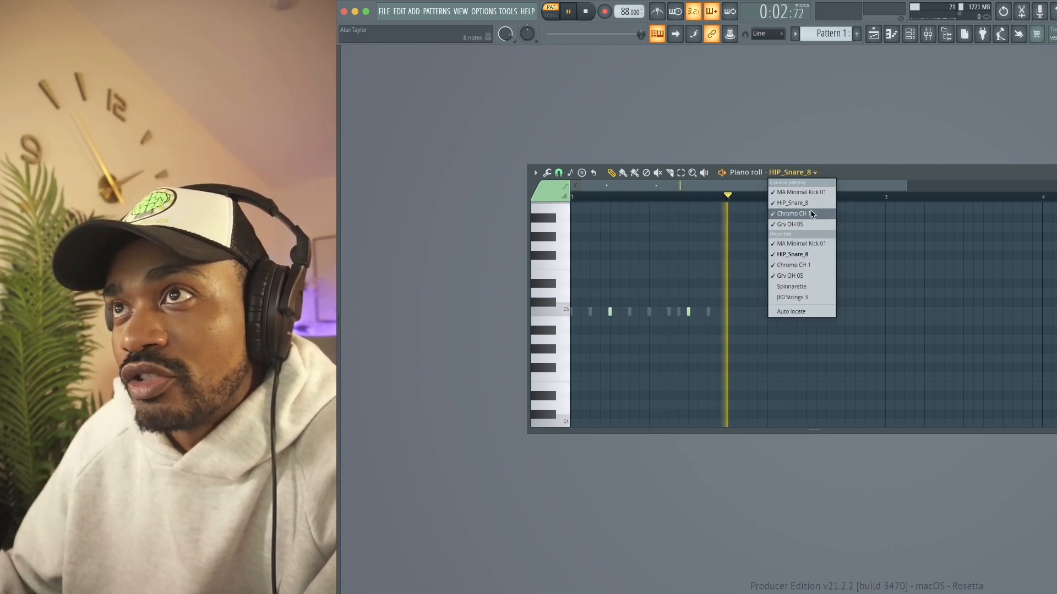
{"action": "key", "text": "space"}
{"action": "left_click", "coordinate": [791, 298]}
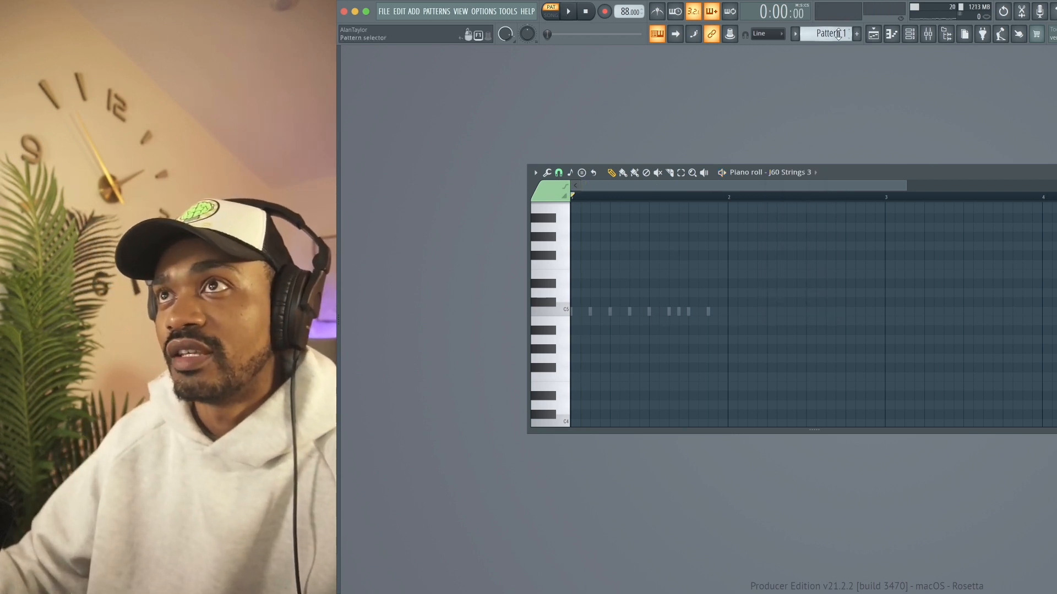
Look at Pattern 6, return to Pattern 1, and try a one-bar C5 note at the start of J60 Strings 3
{"action": "scroll", "coordinate": [838, 33], "scroll_direction": "down", "scroll_amount": 1}
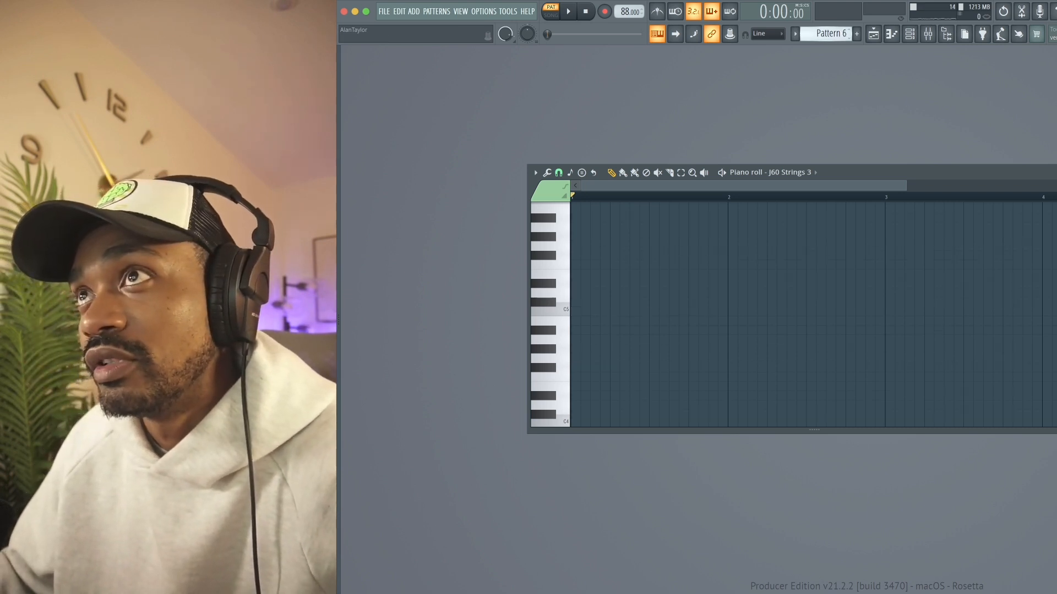
{"action": "key", "text": "space"}
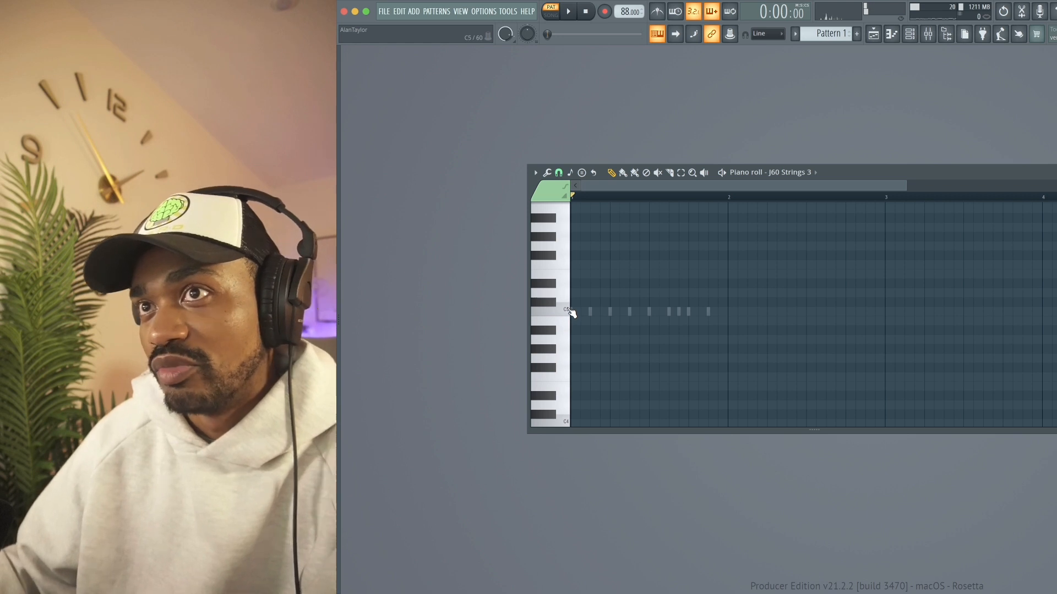
{"action": "left_click", "coordinate": [569, 310]}
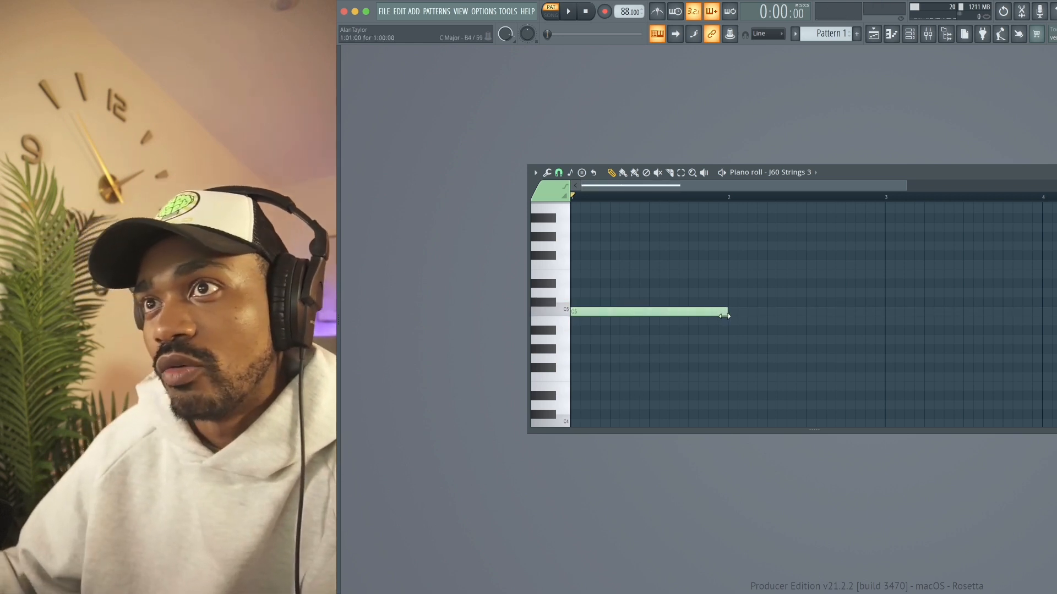
{"action": "key", "text": "F6"}
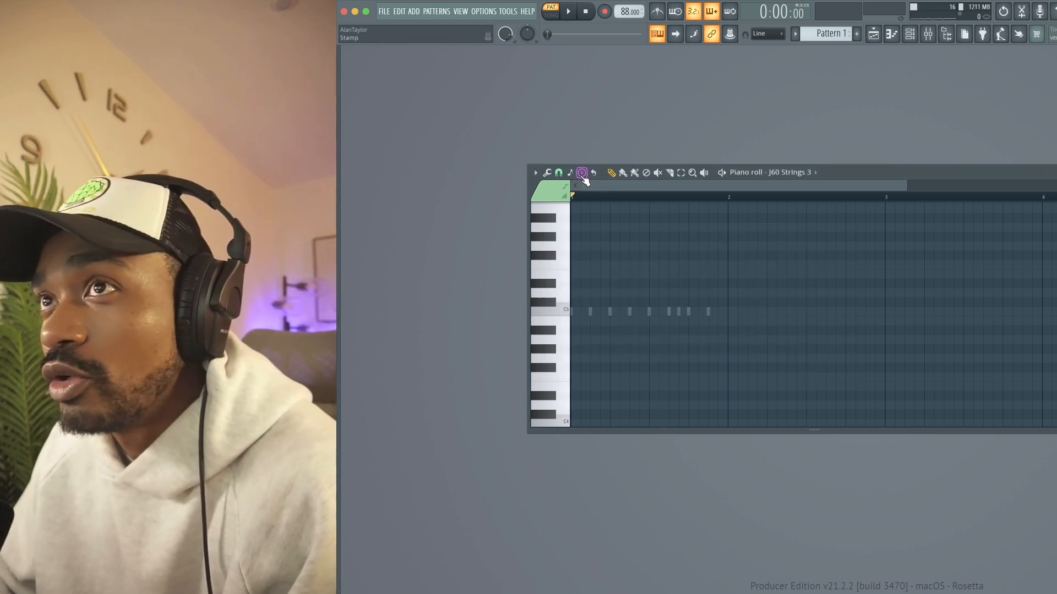
Examine the chord and scale stamps offered in the piano roll without choosing one
{"action": "left_click", "coordinate": [581, 174]}
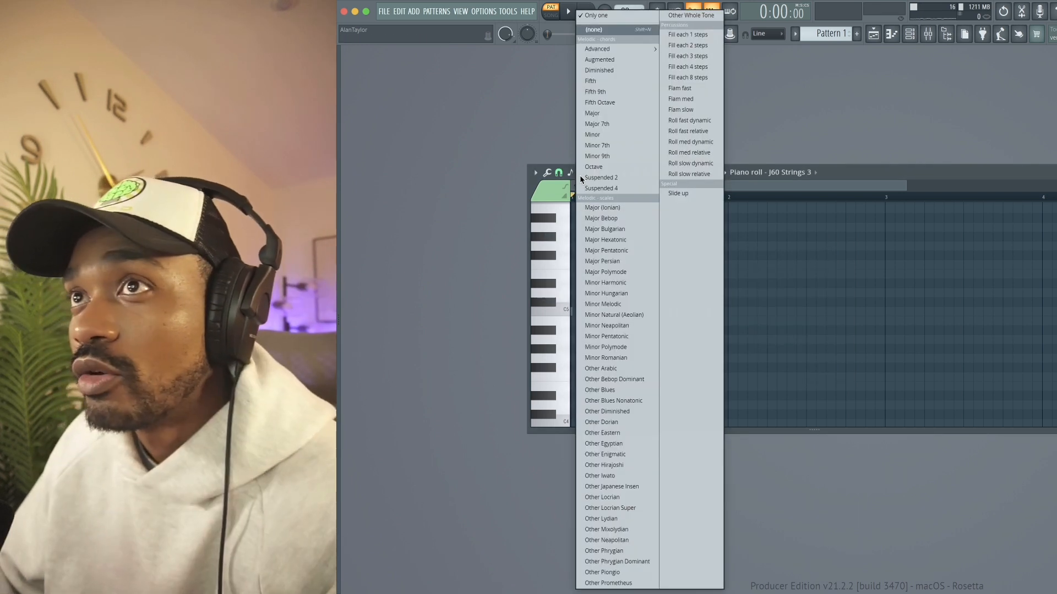
{"action": "left_click", "coordinate": [806, 178]}
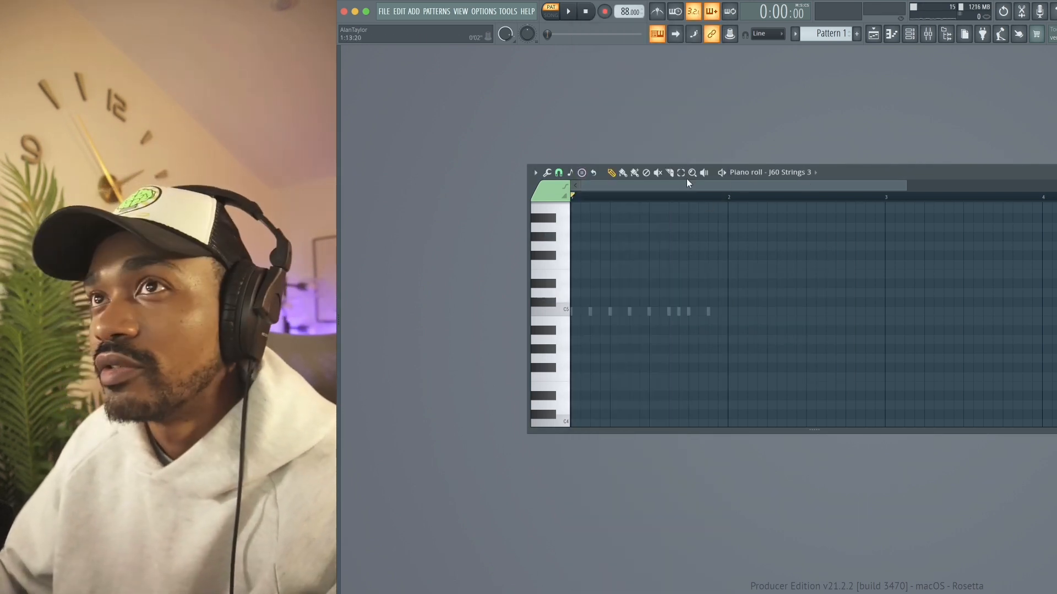
{"action": "left_click", "coordinate": [582, 174]}
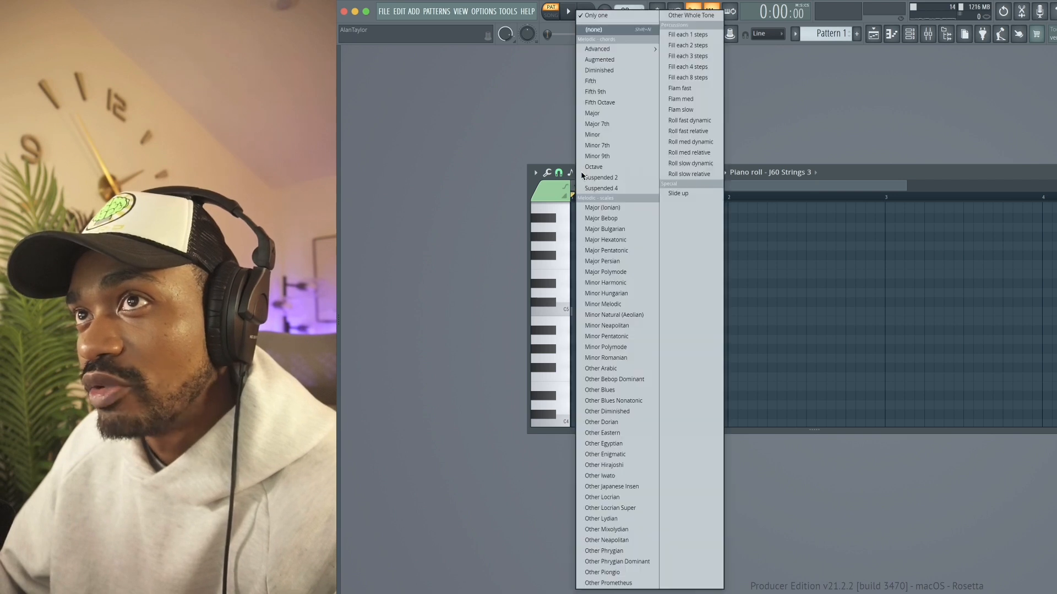
{"action": "left_click", "coordinate": [764, 187]}
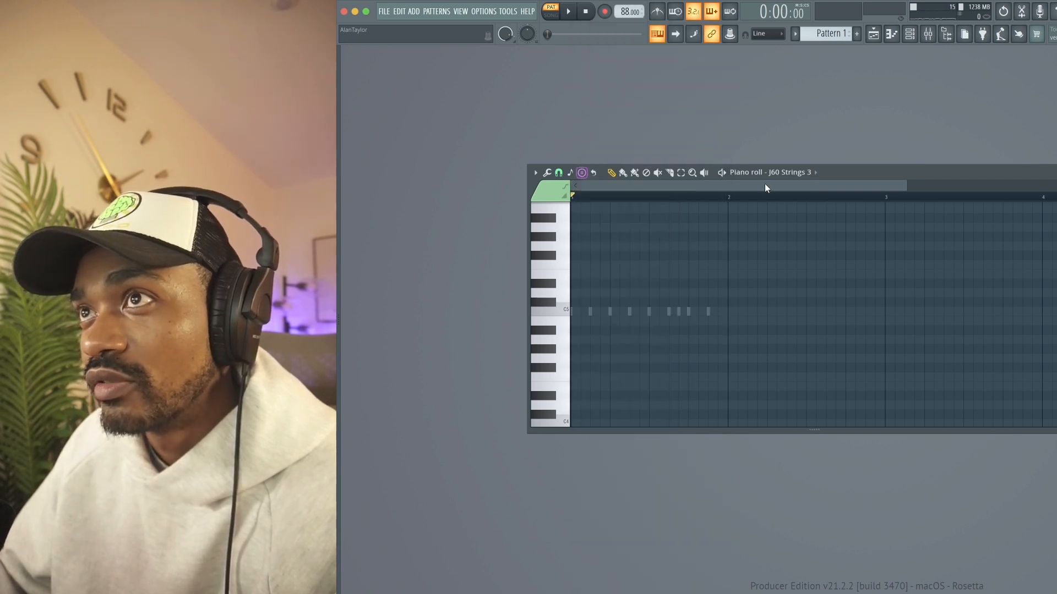
{"action": "left_click", "coordinate": [584, 173]}
{"action": "left_click", "coordinate": [583, 172]}
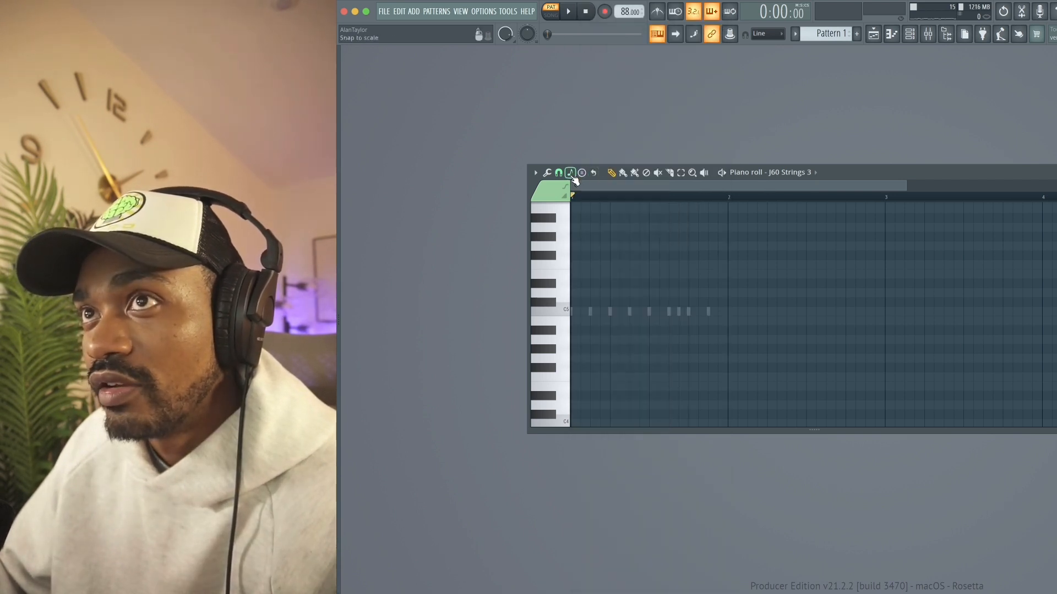
Stamp a one-bar Minor 7th chord on B4 at the start of J60 Strings 3 and play it back
{"action": "left_click", "coordinate": [582, 173]}
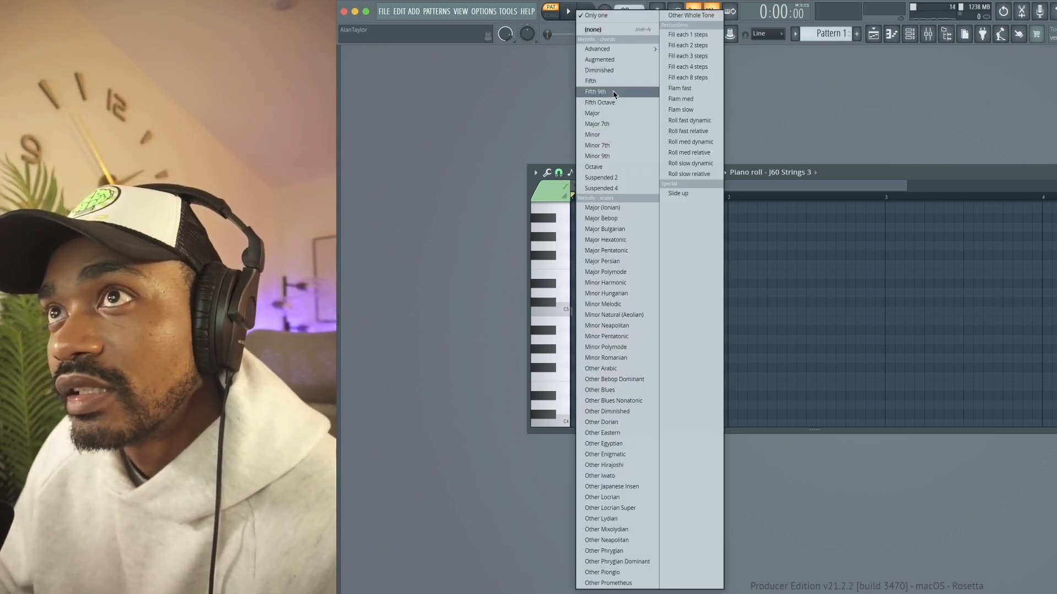
{"action": "left_click", "coordinate": [598, 146]}
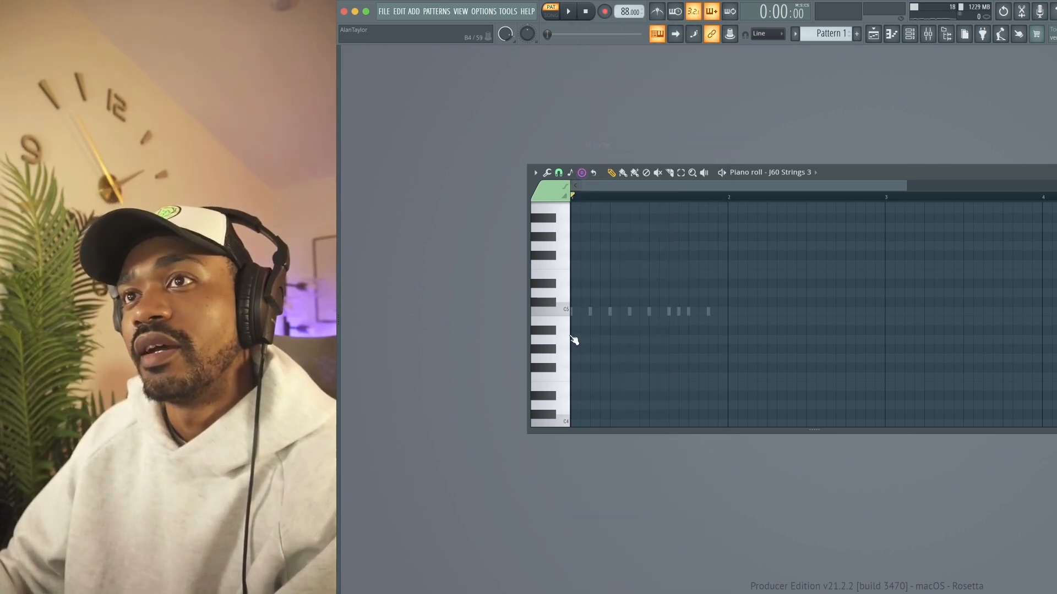
{"action": "left_click", "coordinate": [597, 336]}
{"action": "left_click_drag", "start_coordinate": [597, 333], "coordinate": [581, 316]}
{"action": "key", "text": "space"}
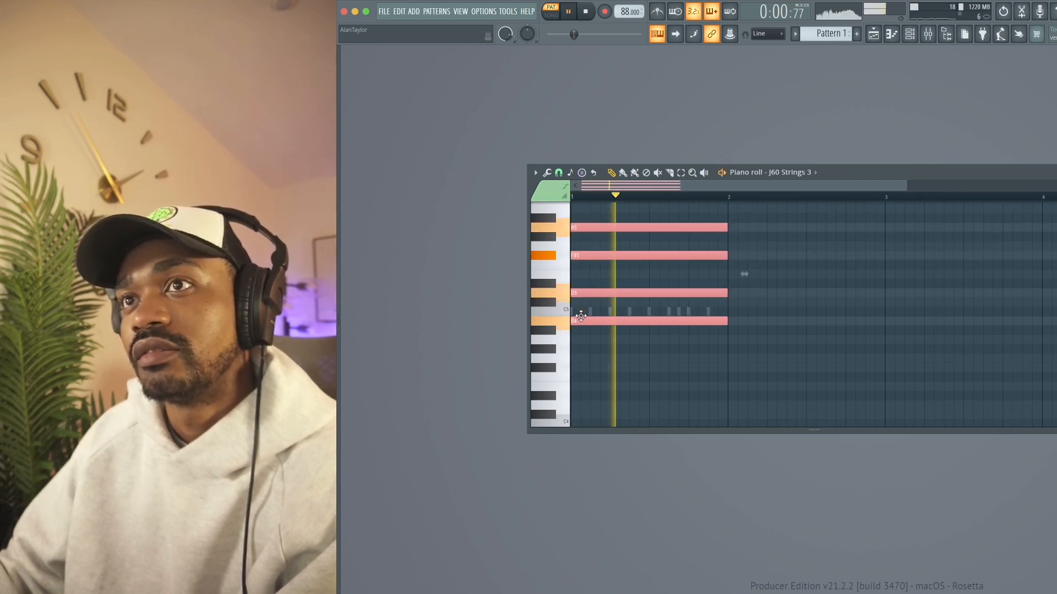
{"action": "key", "text": "space"}
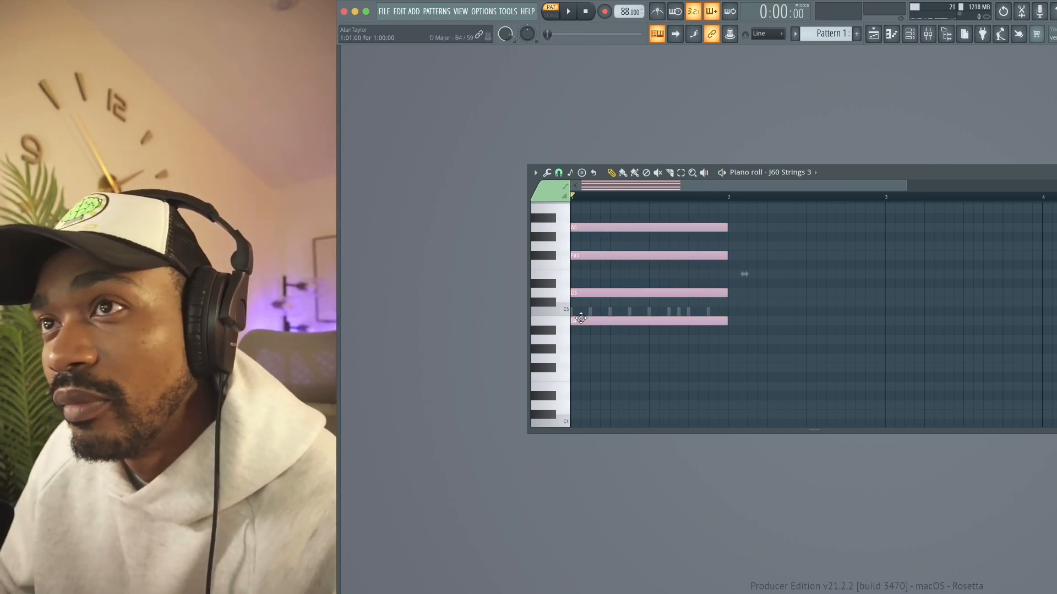
Audition the Minor 7th chord on A#4 and C5 roots, and settle it on an A4 root
{"action": "left_click", "coordinate": [578, 327]}
{"action": "key", "text": "shift+Down"}
{"action": "key", "text": "space"}
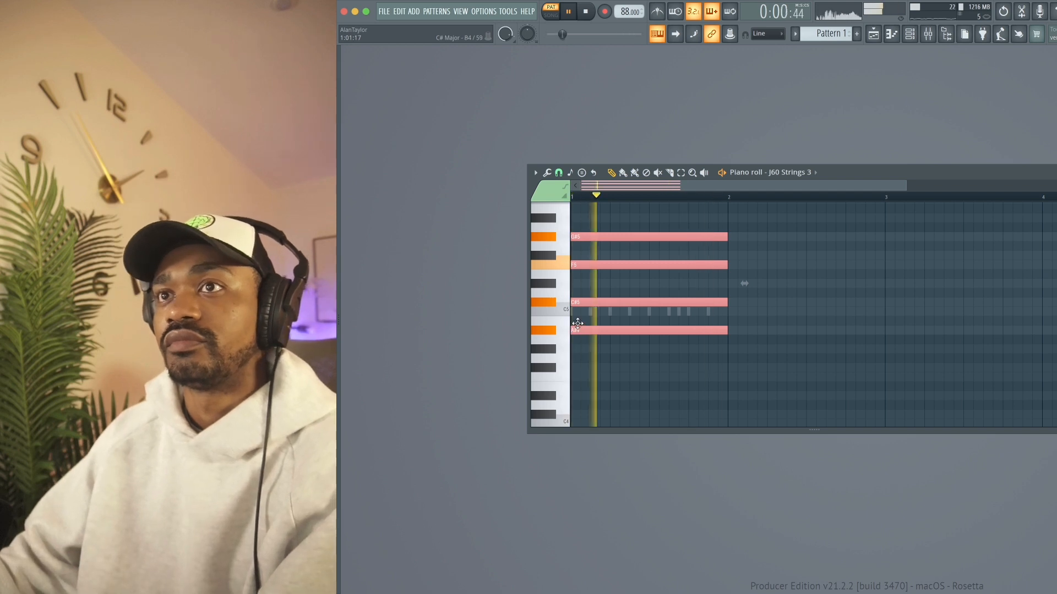
{"action": "left_click_drag", "start_coordinate": [576, 331], "coordinate": [575, 310]}
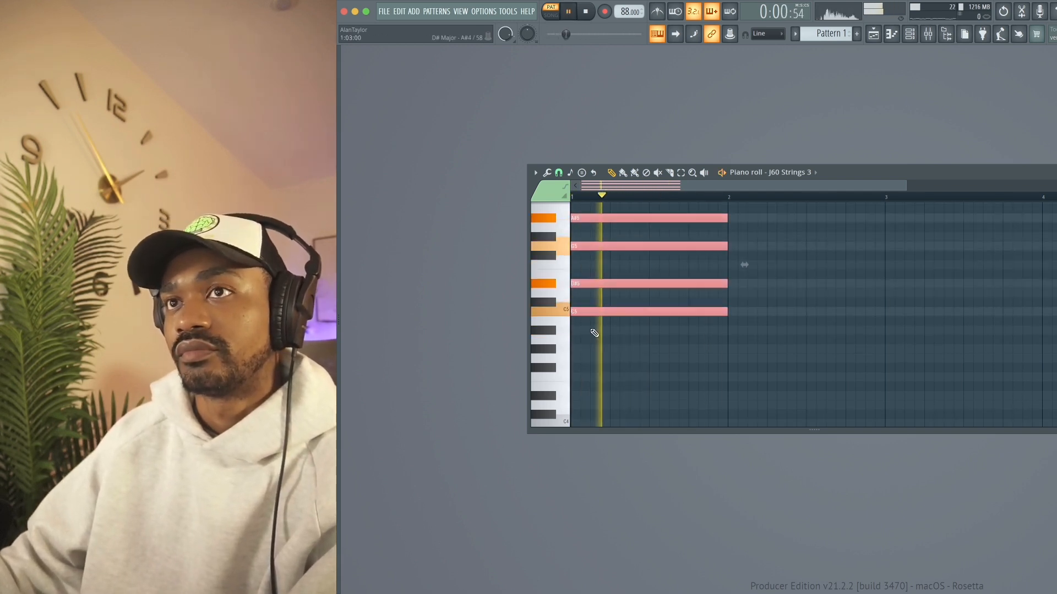
{"action": "key", "text": "space"}
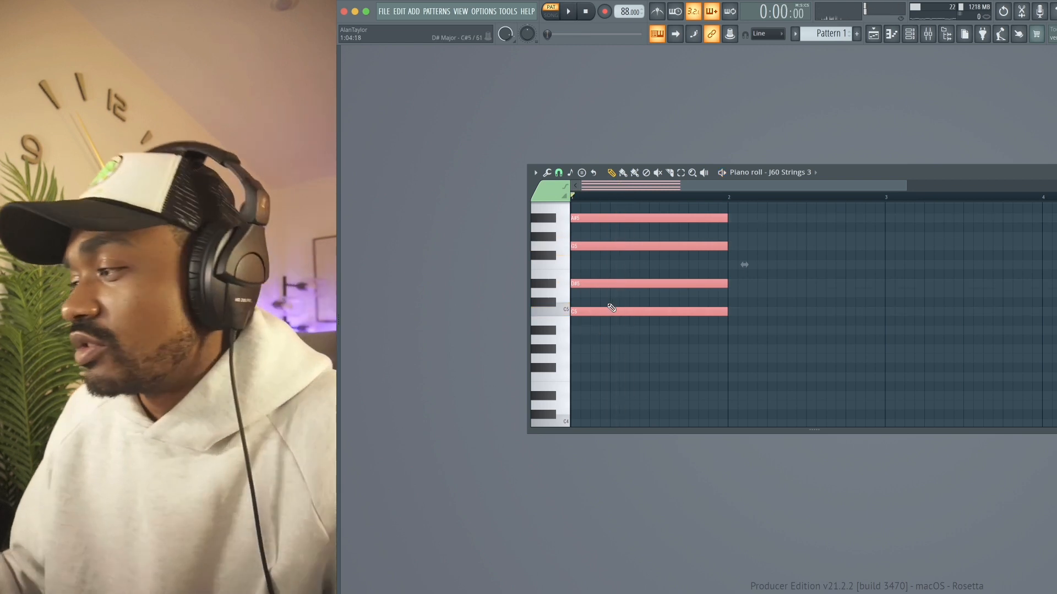
{"action": "left_click_drag", "start_coordinate": [620, 249], "coordinate": [608, 276]}
Extend the drums to two bars: fill Chromo CH 1 every 2 steps, add the kick on step 17 and HIP_Snare_8 on steps 21 and 29
{"action": "left_click", "coordinate": [912, 35]}
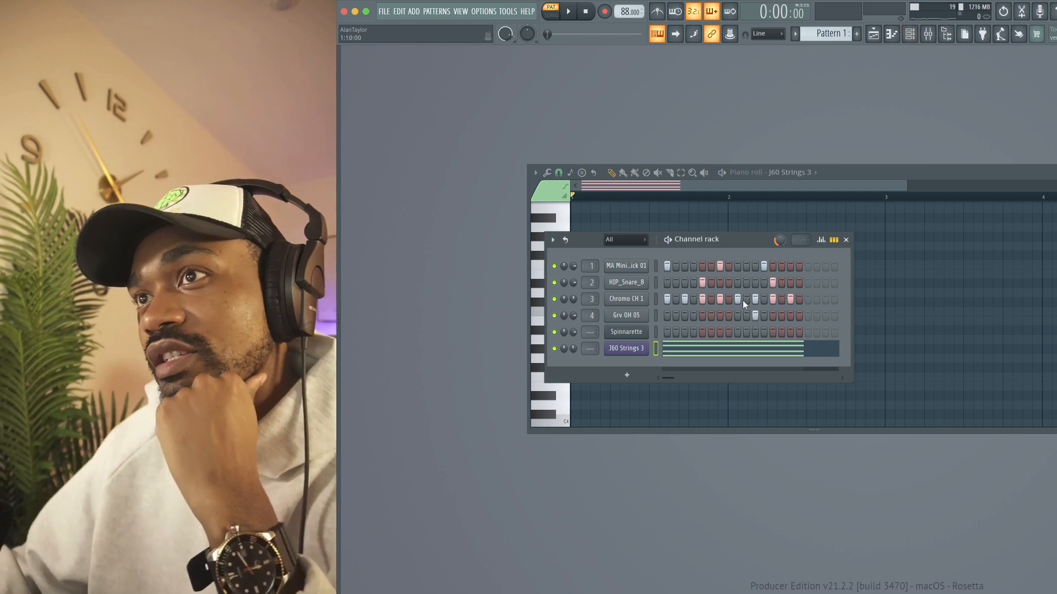
{"action": "key", "text": "space"}
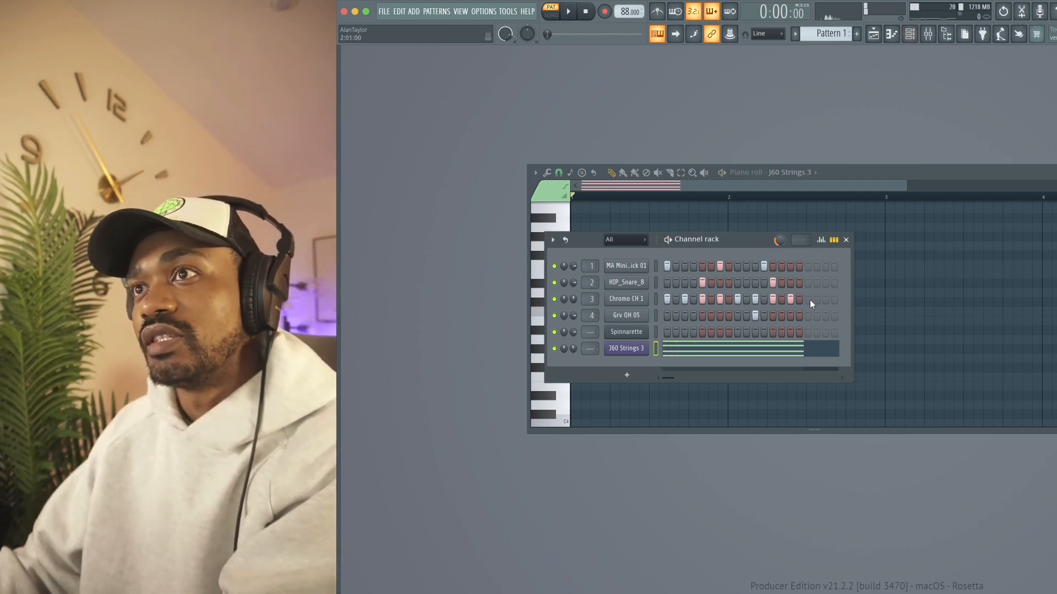
{"action": "right_click", "coordinate": [623, 303]}
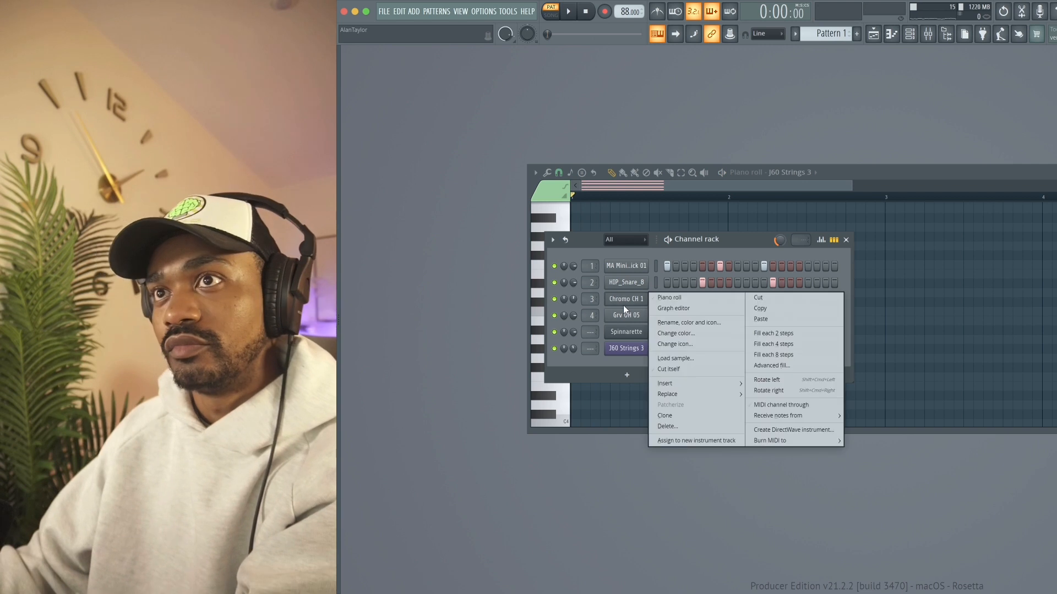
{"action": "left_click", "coordinate": [814, 333]}
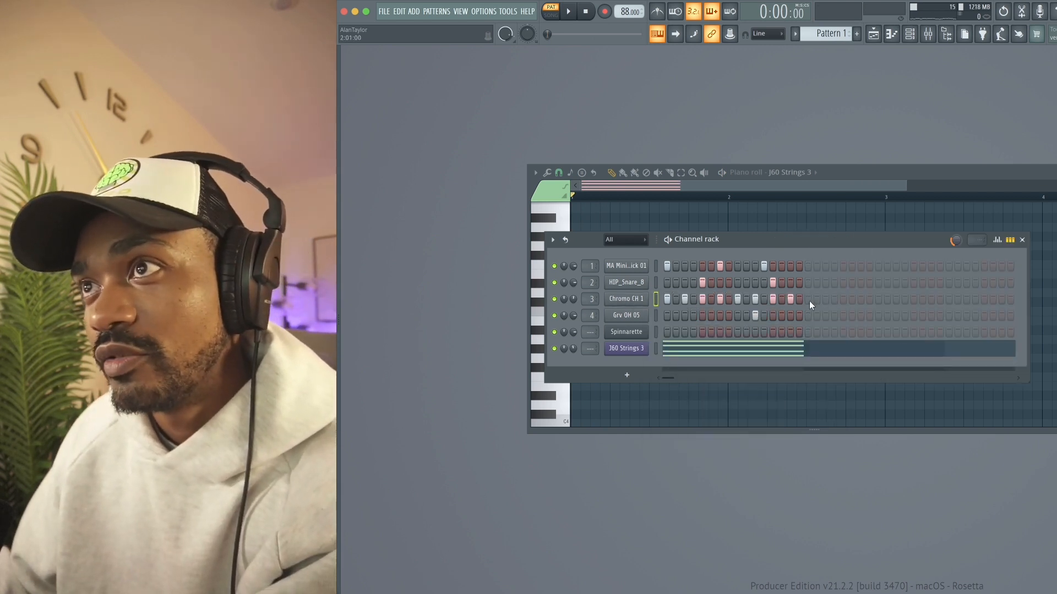
{"action": "left_click", "coordinate": [808, 299]}
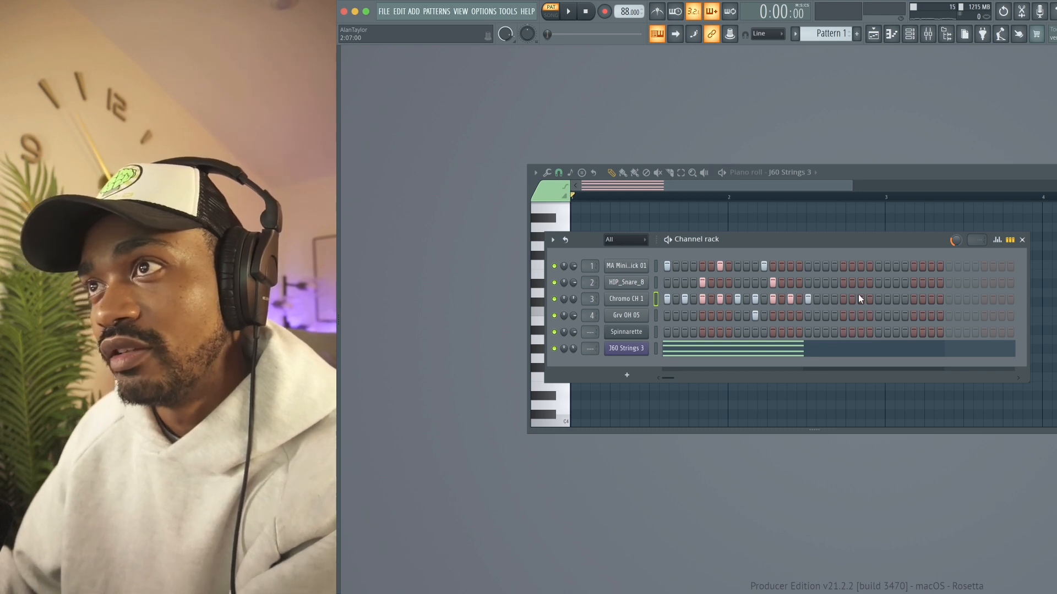
{"action": "right_click", "coordinate": [642, 302]}
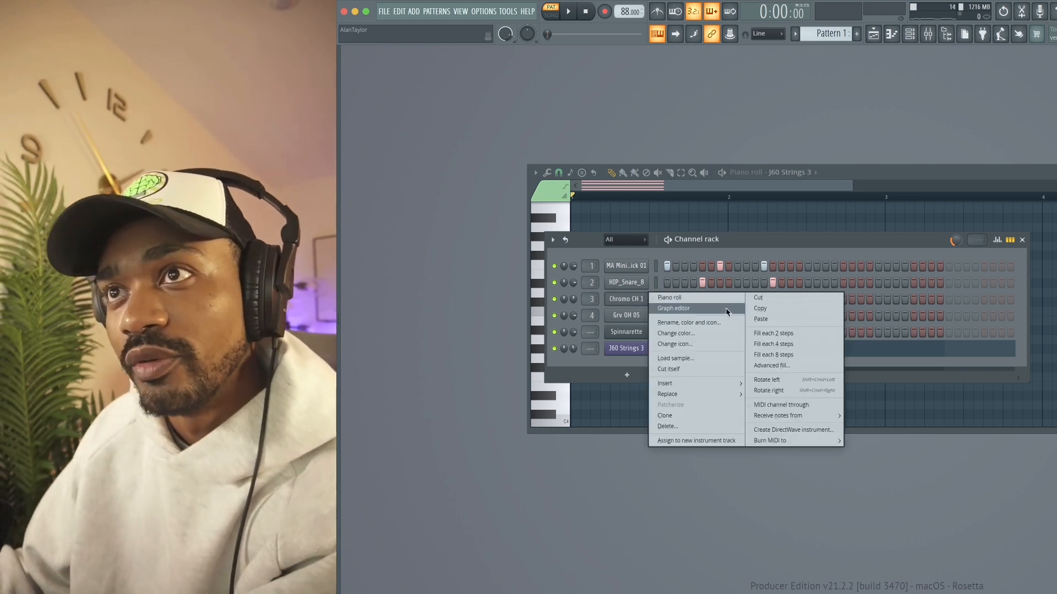
{"action": "left_click", "coordinate": [775, 334]}
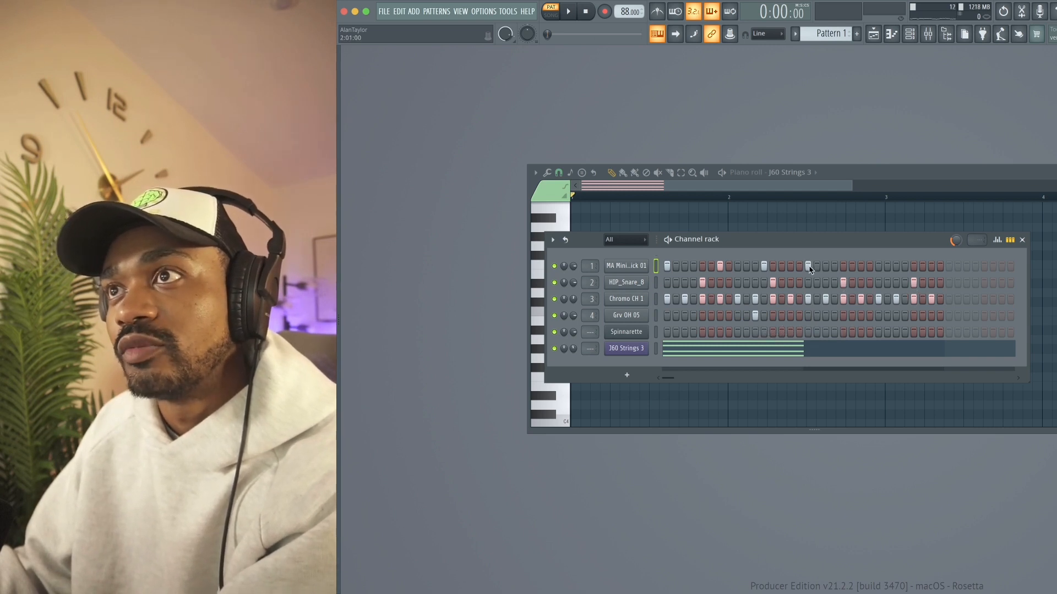
During playback, add second-bar kicks on steps 23, 28 and 30 and a Grv OH 05 hit on step 27, and return to the piano roll
{"action": "key", "text": "space"}
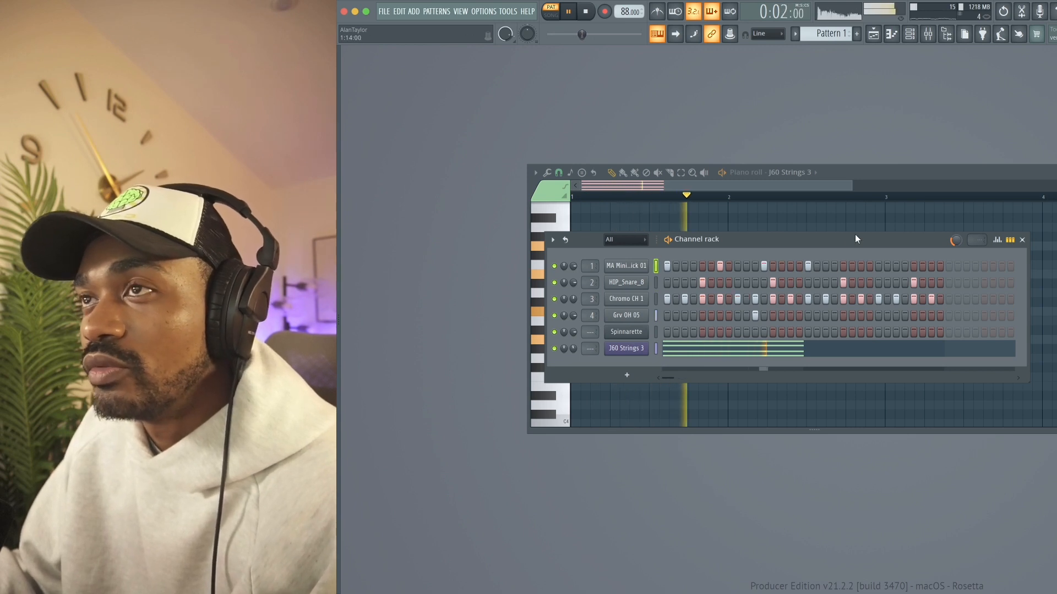
{"action": "left_click", "coordinate": [861, 266]}
{"action": "left_click", "coordinate": [869, 265]}
{"action": "left_click", "coordinate": [904, 266]}
{"action": "left_click", "coordinate": [896, 315]}
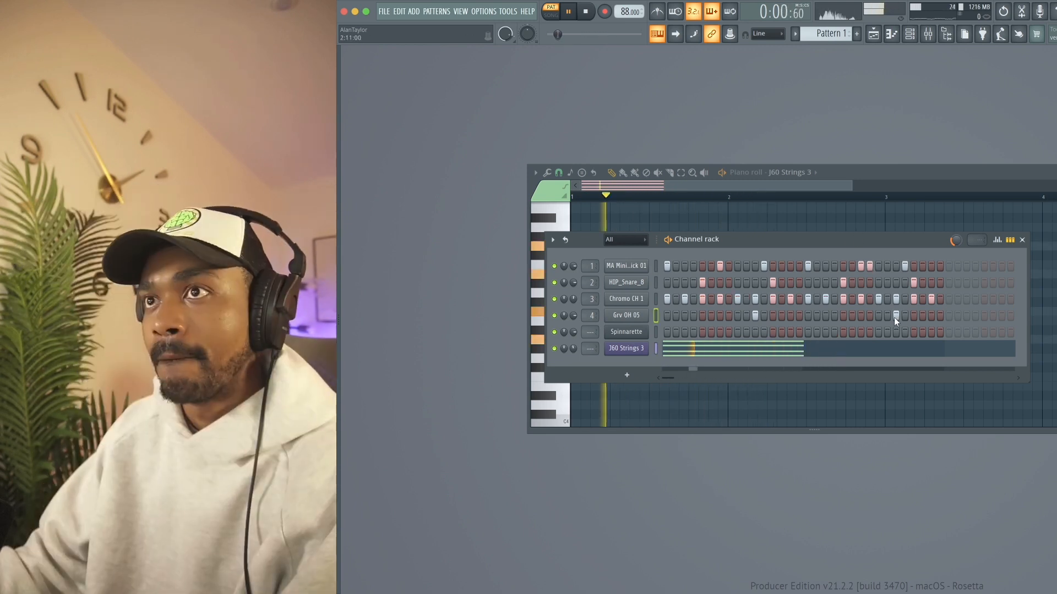
{"action": "left_click", "coordinate": [870, 265]}
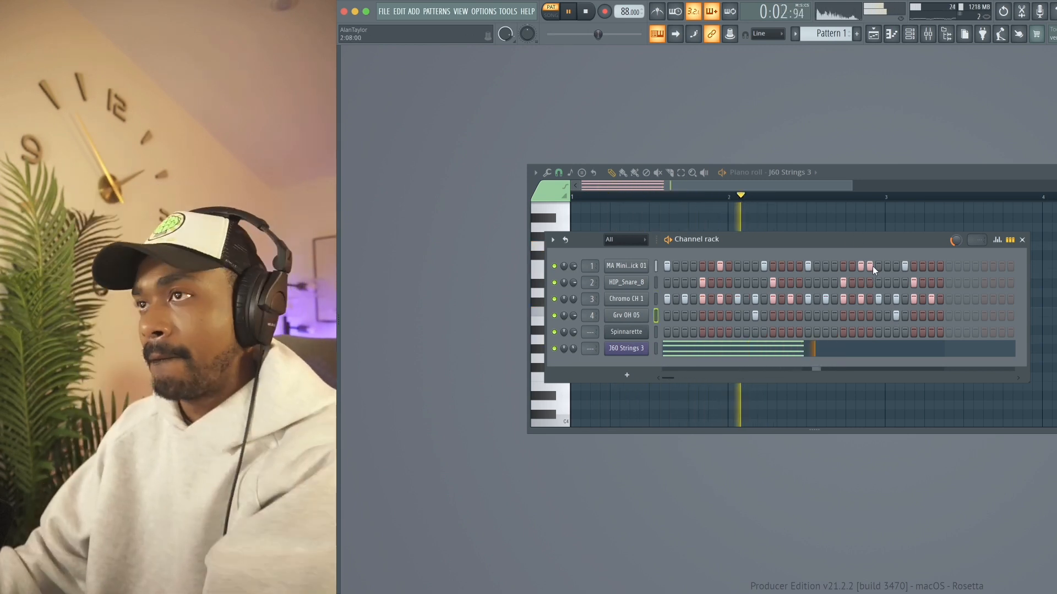
{"action": "left_click", "coordinate": [922, 266]}
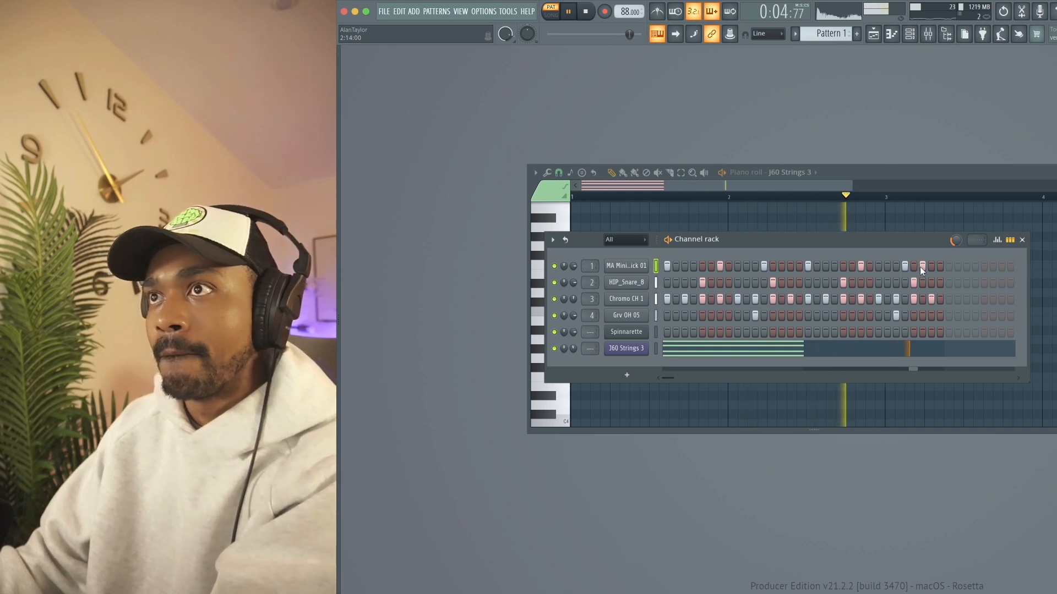
{"action": "left_click", "coordinate": [843, 178]}
{"action": "key", "text": "space"}
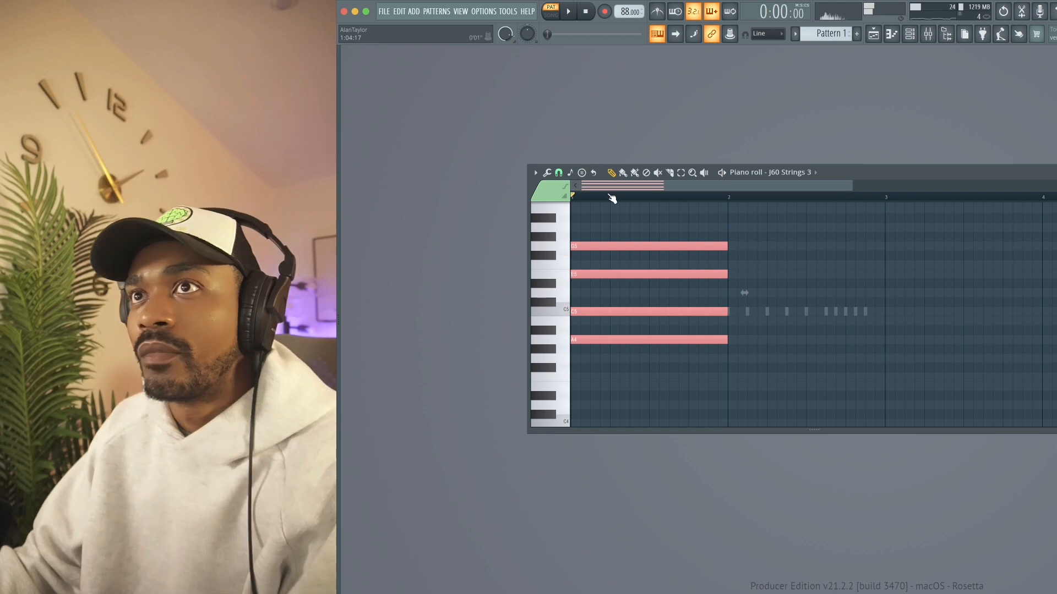
Try a Minor 7th chord on G#4 in bar 2 of J60 Strings 3, play it back, and delete it
{"action": "key", "text": "space"}
{"action": "left_click", "coordinate": [581, 173]}
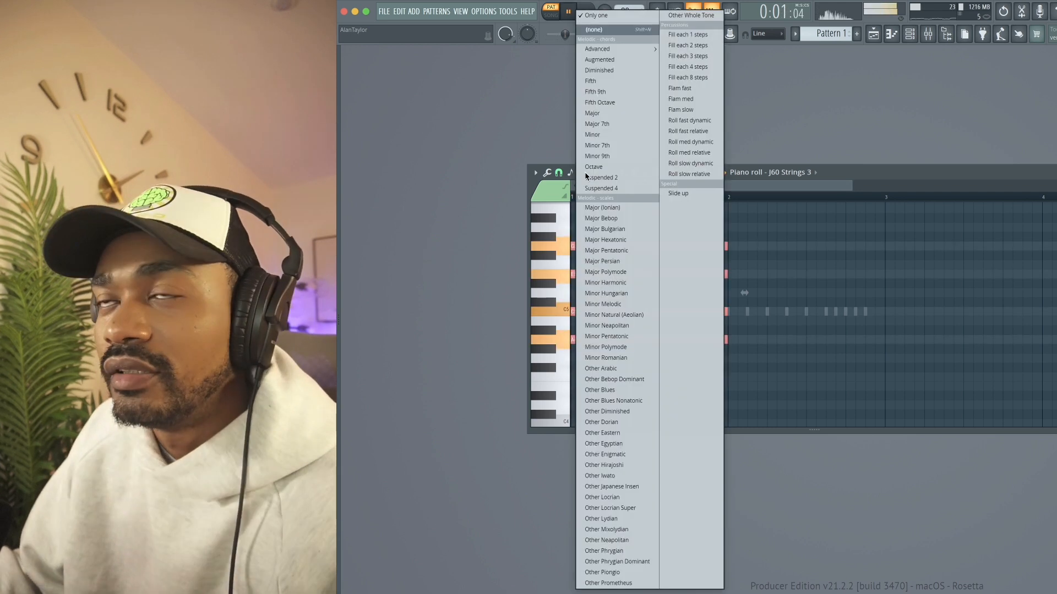
{"action": "key", "text": "Escape"}
{"action": "key", "text": "space"}
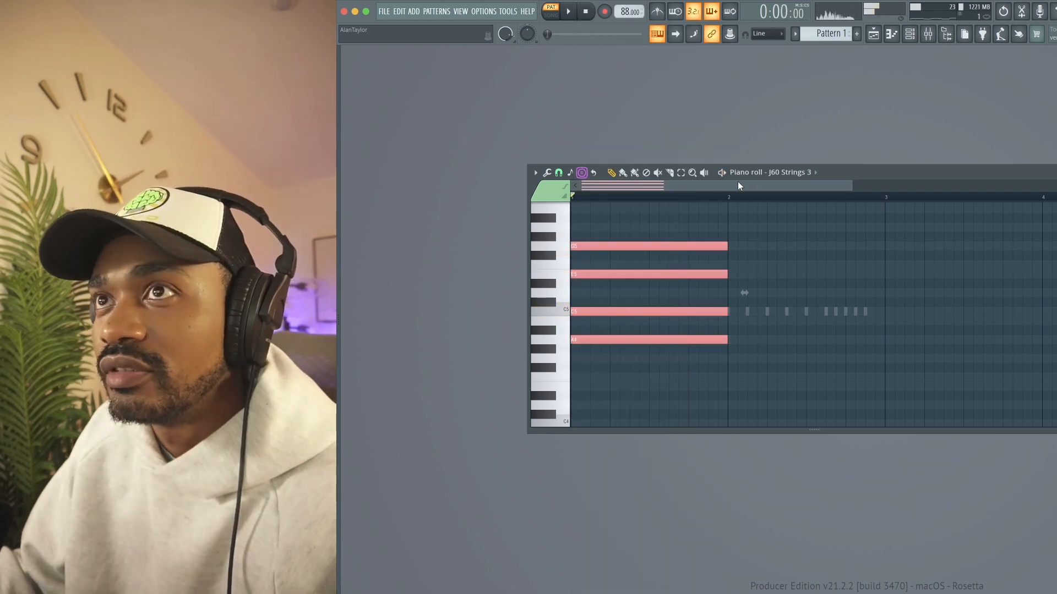
{"action": "left_click", "coordinate": [583, 174]}
{"action": "left_click", "coordinate": [620, 146]}
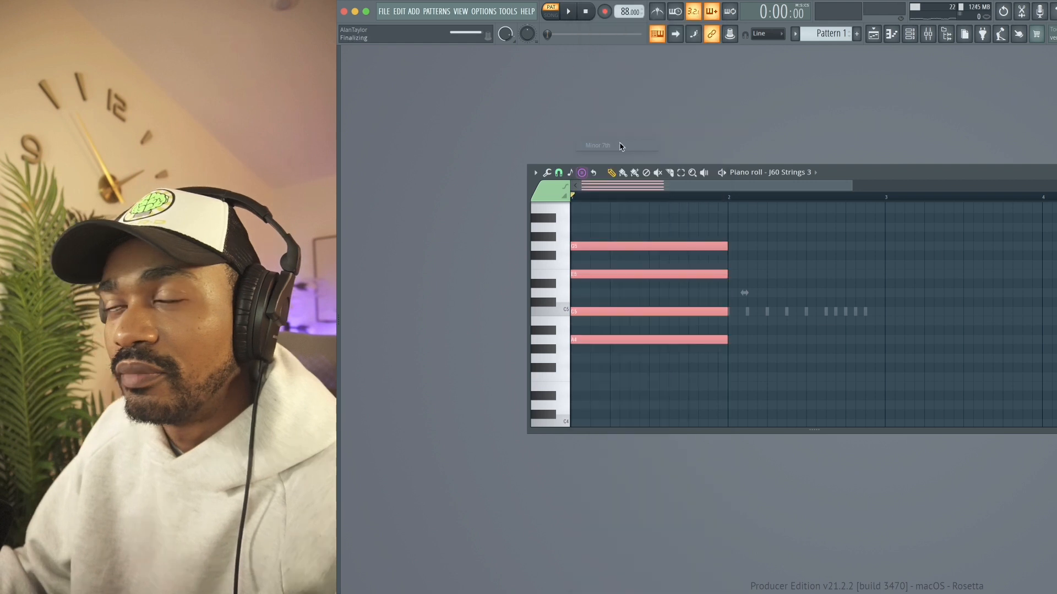
{"action": "left_click", "coordinate": [729, 351]}
{"action": "key", "text": "space"}
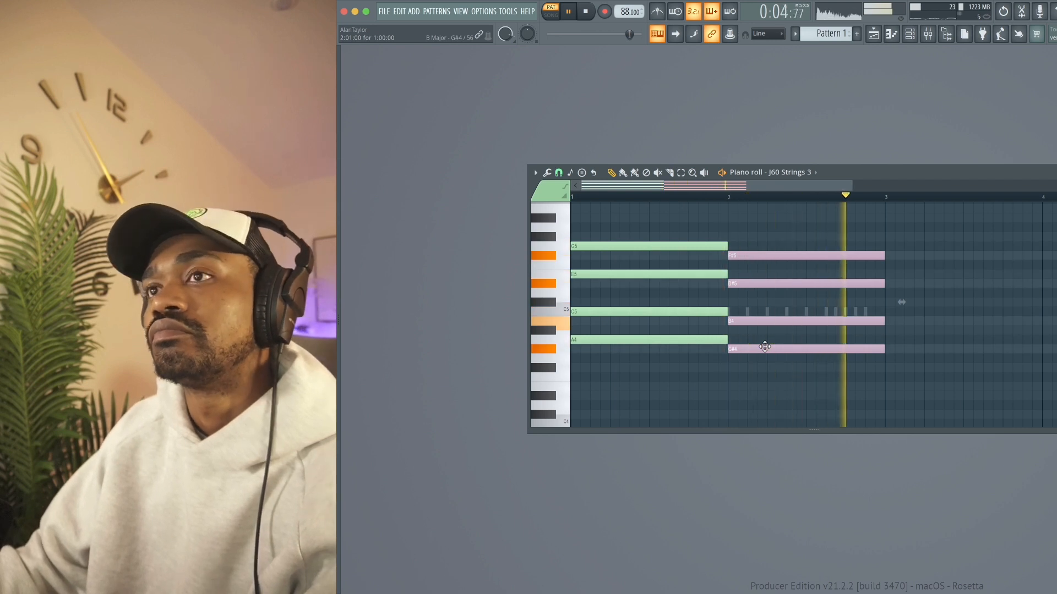
{"action": "key", "text": "space"}
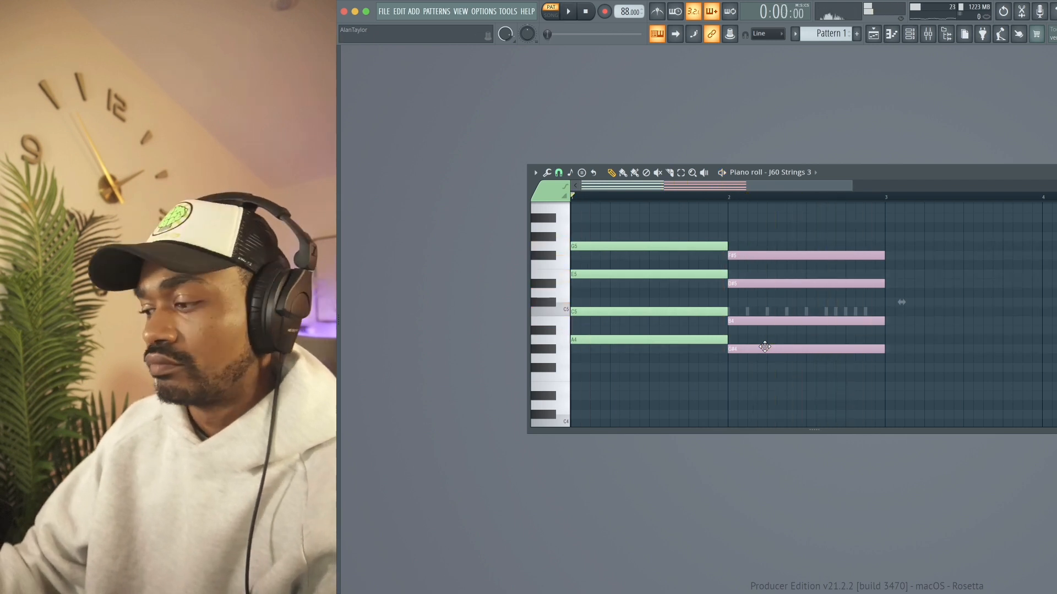
{"action": "key", "text": "Delete"}
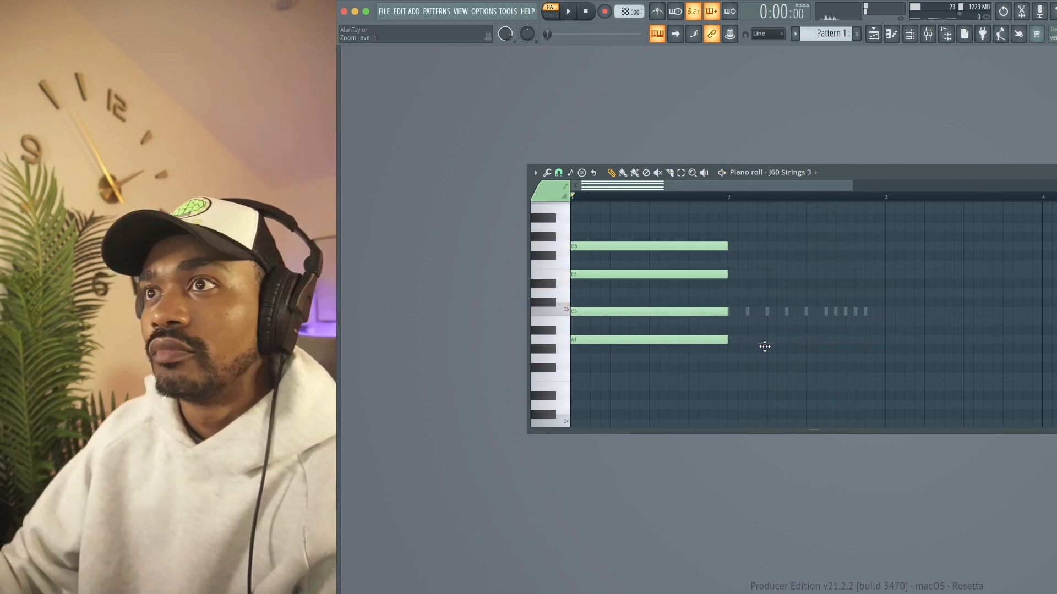
Stamp a one-bar Major 7th chord in bar 2 and raise it to an A#4 root, aligned to the bar start
{"action": "left_click", "coordinate": [582, 172]}
{"action": "left_click", "coordinate": [620, 125]}
{"action": "key", "text": "space"}
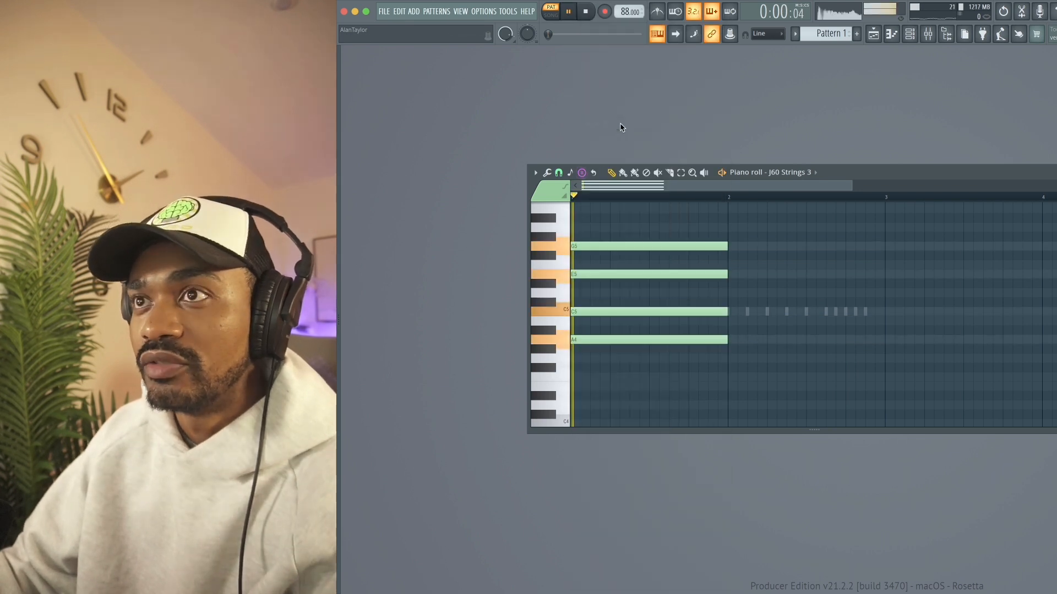
{"action": "left_click", "coordinate": [731, 348]}
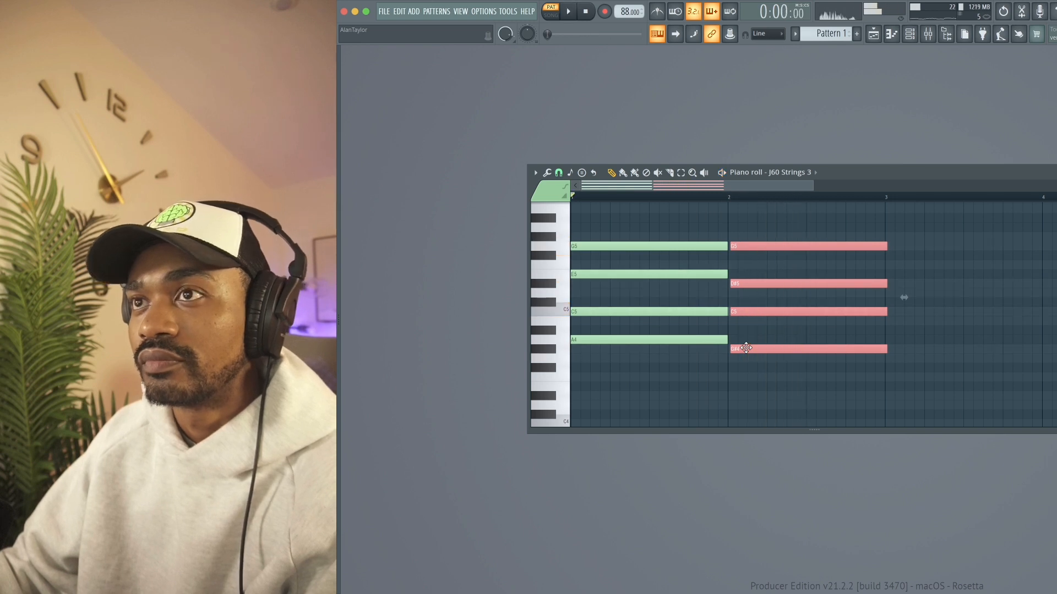
{"action": "left_click_drag", "start_coordinate": [746, 347], "coordinate": [745, 328]}
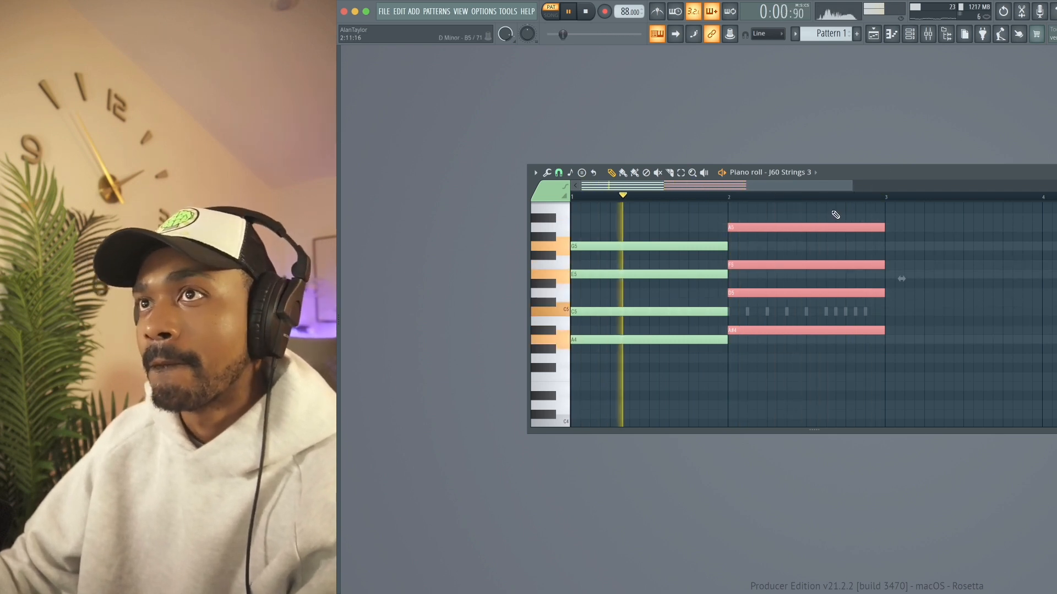
Shorten both chords slightly before their bar ends, deselect the notes, and play the two-bar pattern
{"action": "key", "text": "space"}
{"action": "key", "text": "ctrl+d"}
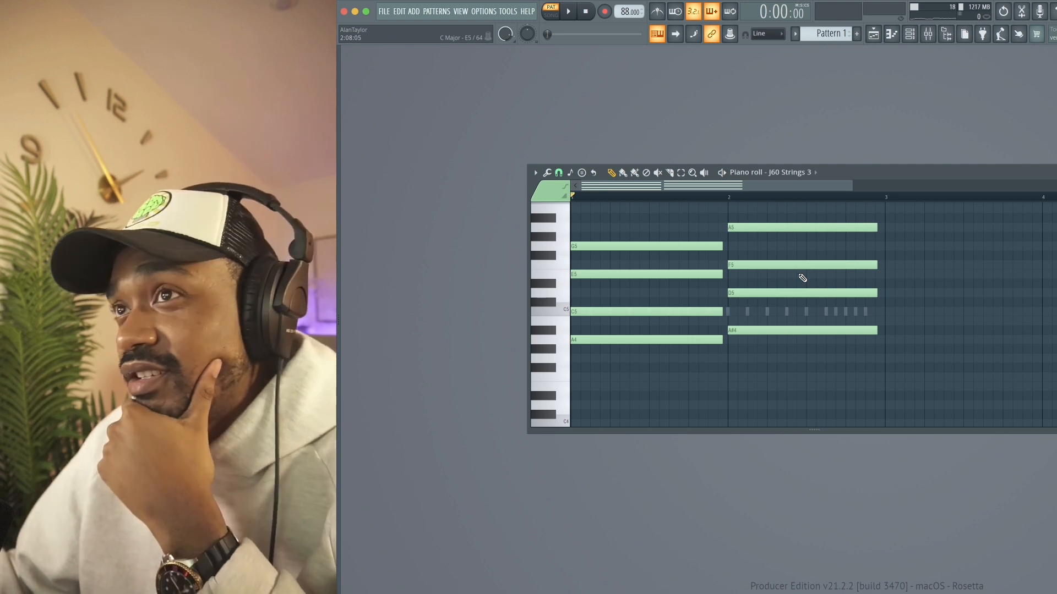
{"action": "key", "text": "space"}
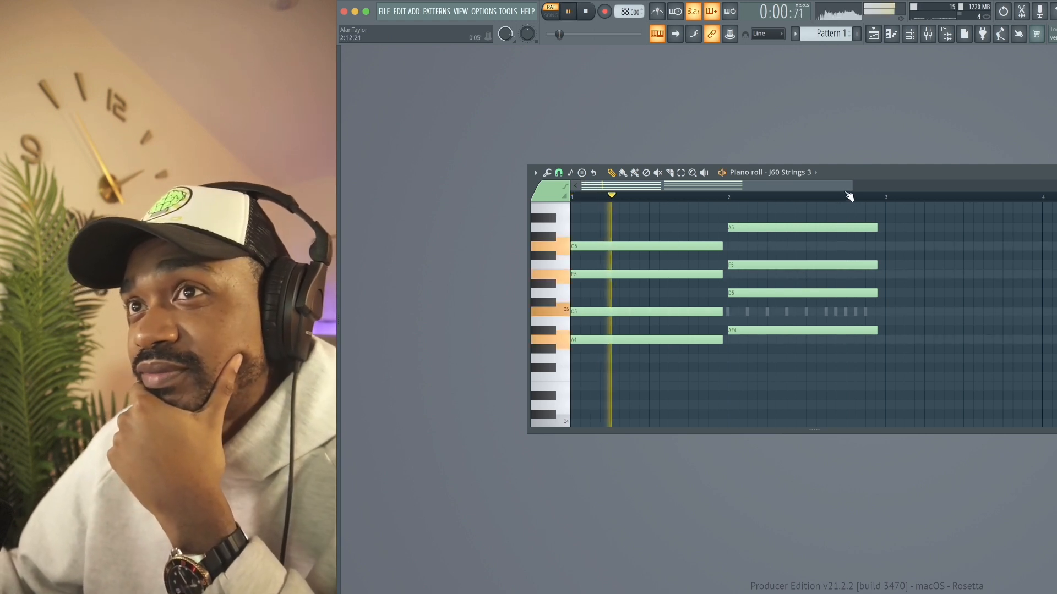
Open the playlist and place a two-bar Pattern 1 clip at the start of Track 1
{"action": "left_click", "coordinate": [917, 35]}
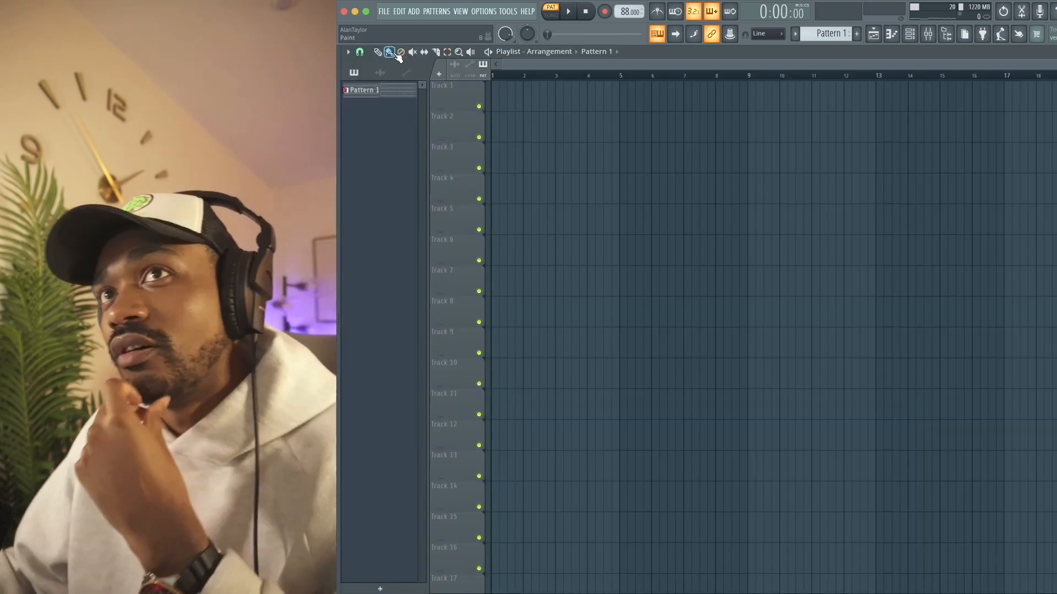
{"action": "left_click_drag", "start_coordinate": [511, 93], "coordinate": [500, 95]}
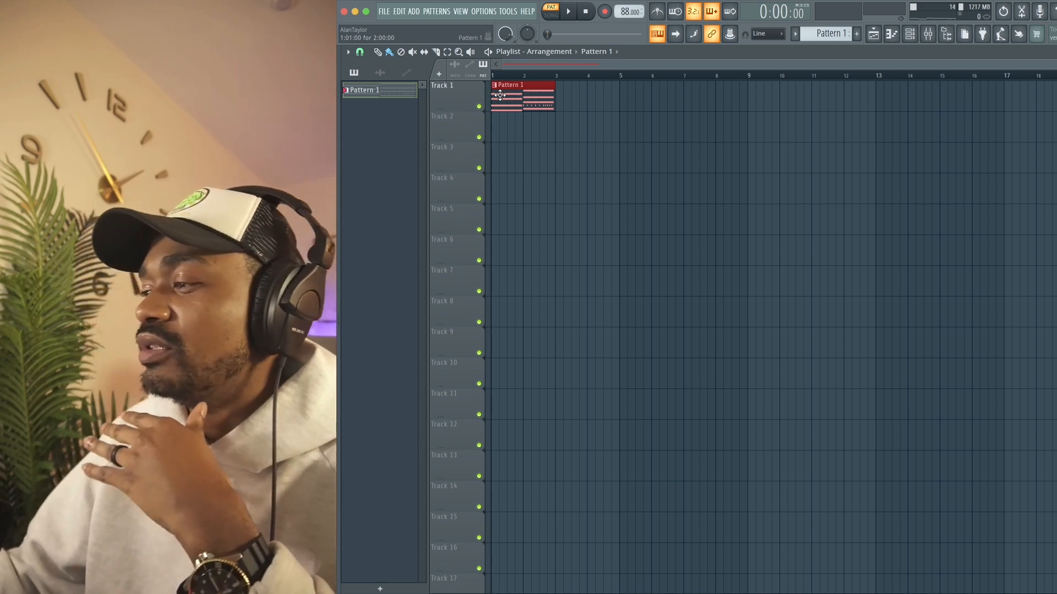
Switch to the empty Pattern 9 and show its steps in the channel rack
{"action": "mouse_move", "coordinate": [731, 3]}
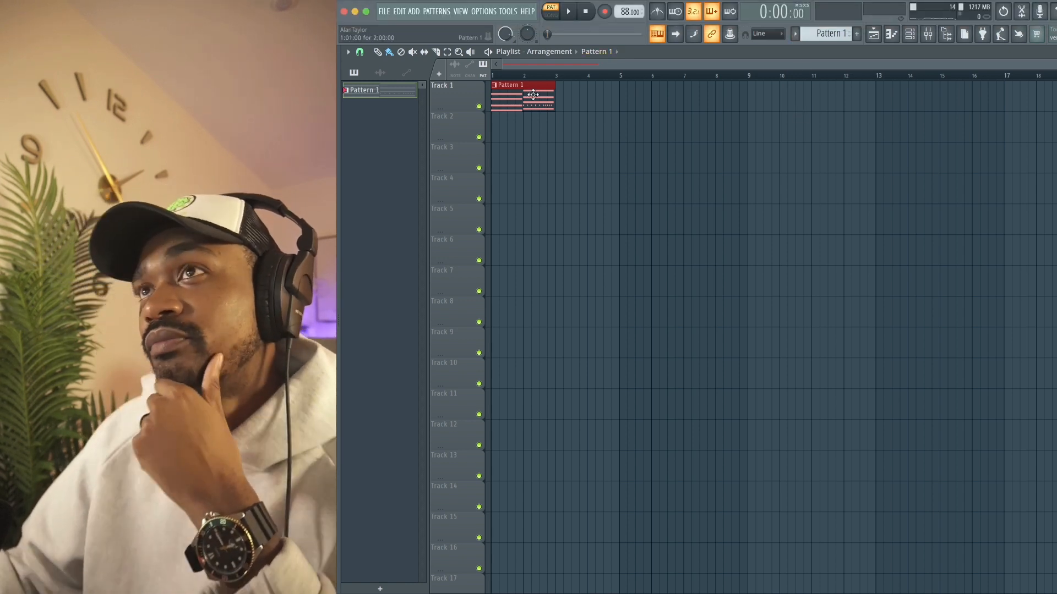
{"action": "left_click", "coordinate": [796, 34]}
{"action": "left_click", "coordinate": [814, 35]}
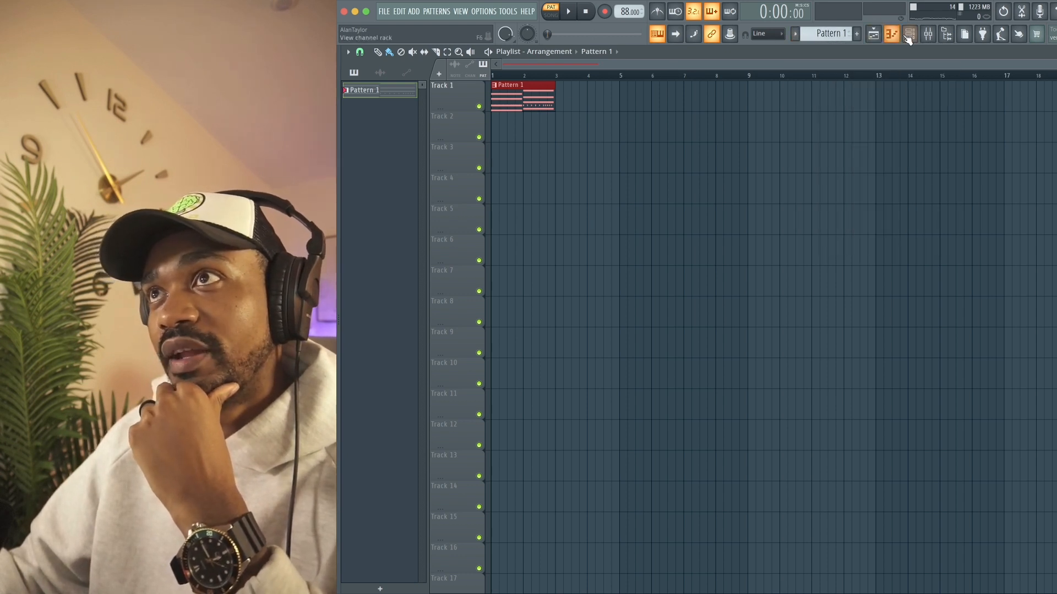
{"action": "left_click", "coordinate": [910, 34]}
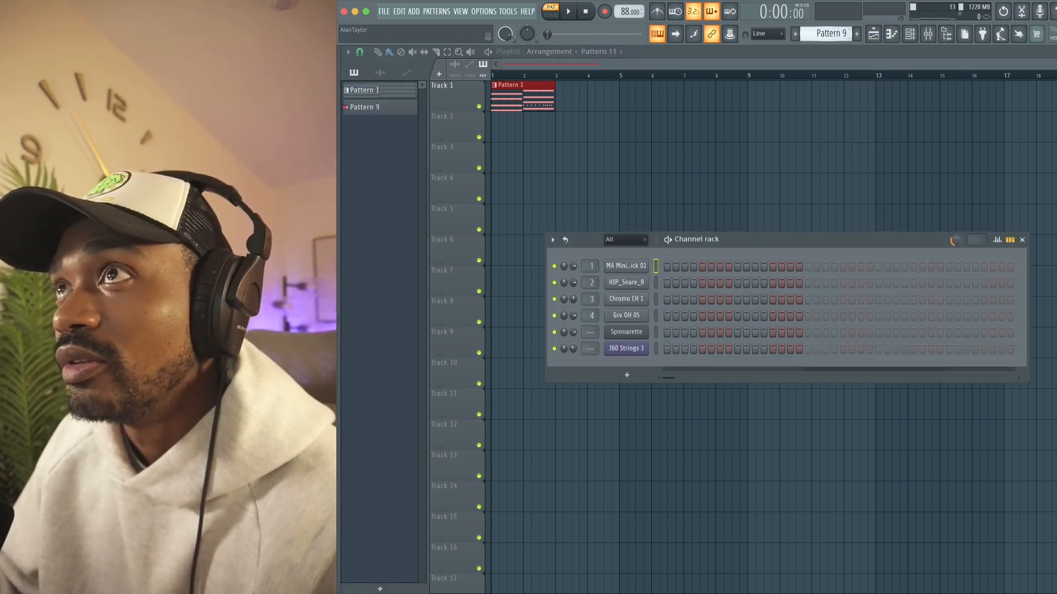
Switch back to Pattern 1 and view the operations available in its pattern options
{"action": "scroll", "coordinate": [835, 34], "scroll_direction": "up", "scroll_amount": 2}
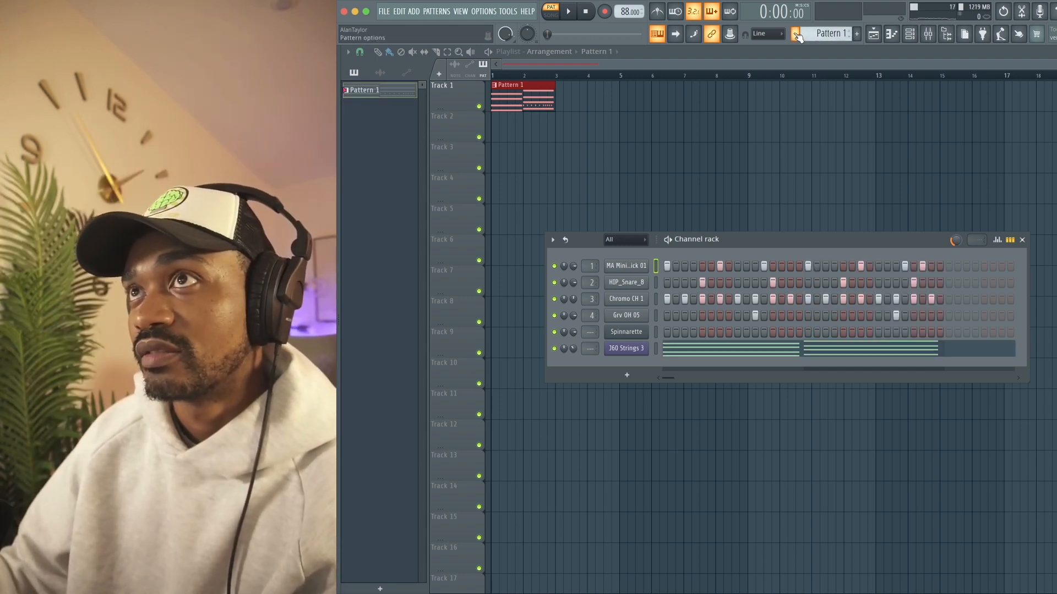
{"action": "left_click", "coordinate": [796, 36]}
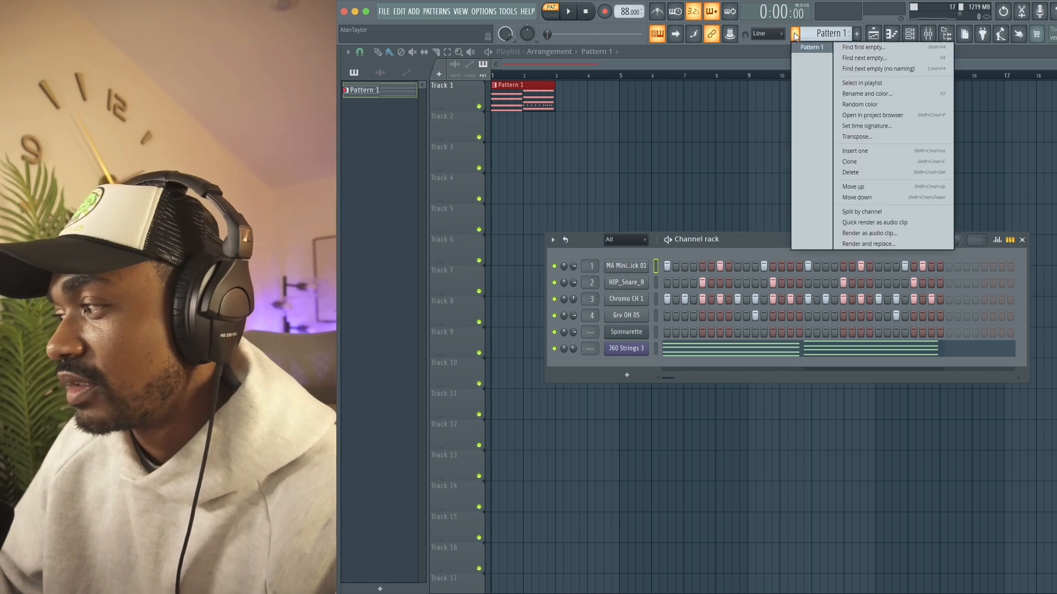
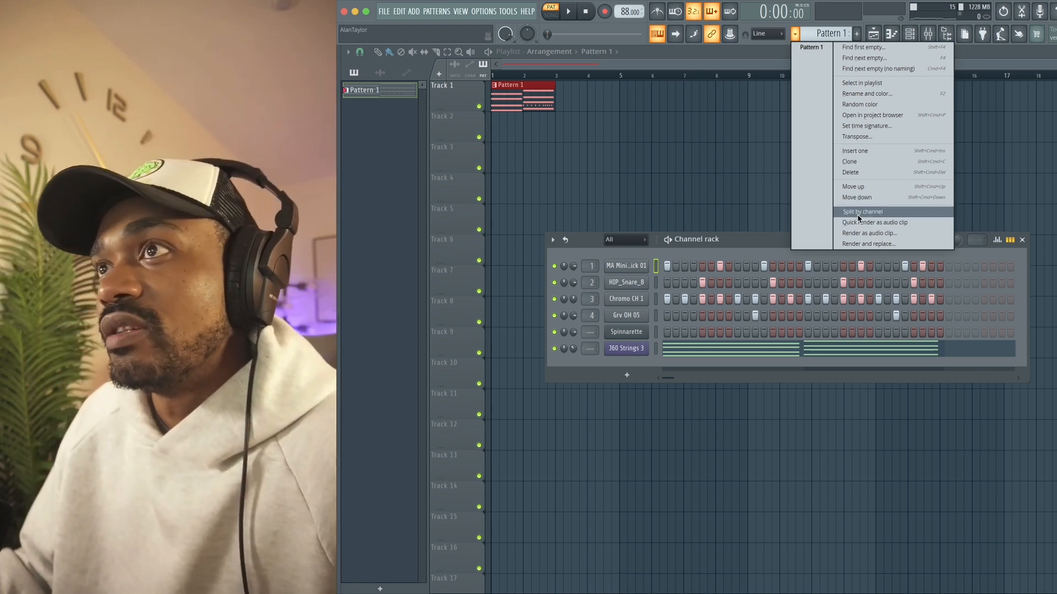
{"action": "key", "text": "Escape"}
{"action": "key", "text": "Escape"}
Delete the Pattern 1 clip and place it again at the start of Track 1
{"action": "right_click", "coordinate": [543, 97]}
{"action": "left_click", "coordinate": [527, 101]}
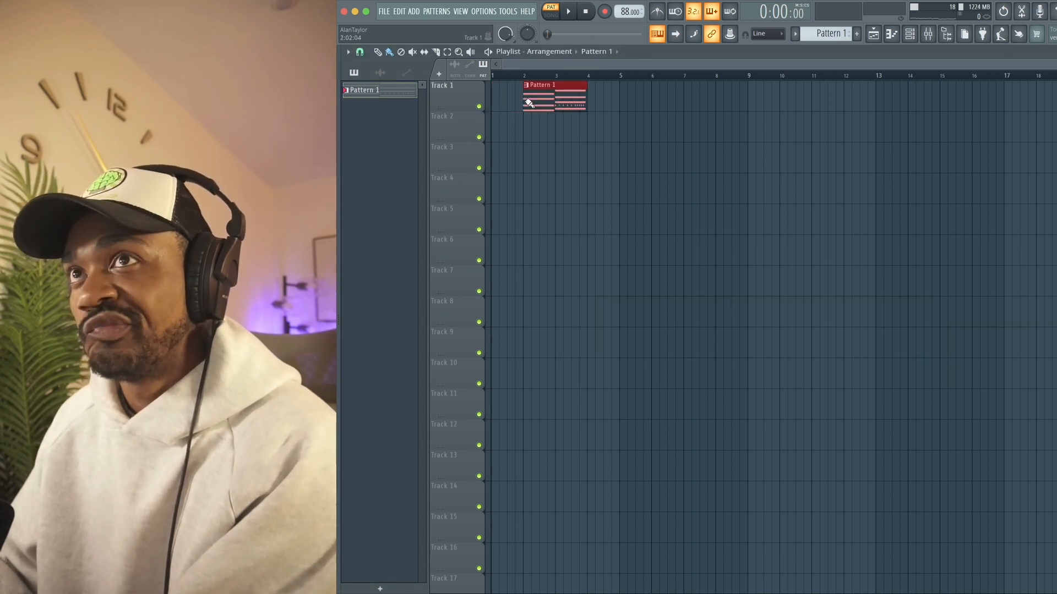
{"action": "left_click_drag", "start_coordinate": [547, 99], "coordinate": [516, 99]}
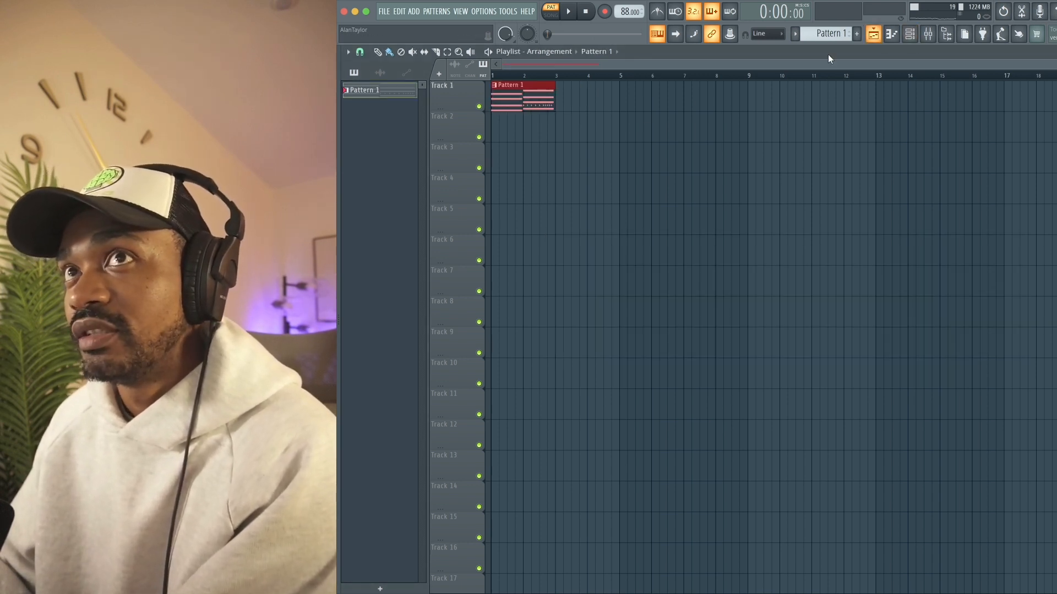
Split Pattern 1 by channel, keeping only the resulting clips at the start of the playlist
{"action": "left_click", "coordinate": [494, 85]}
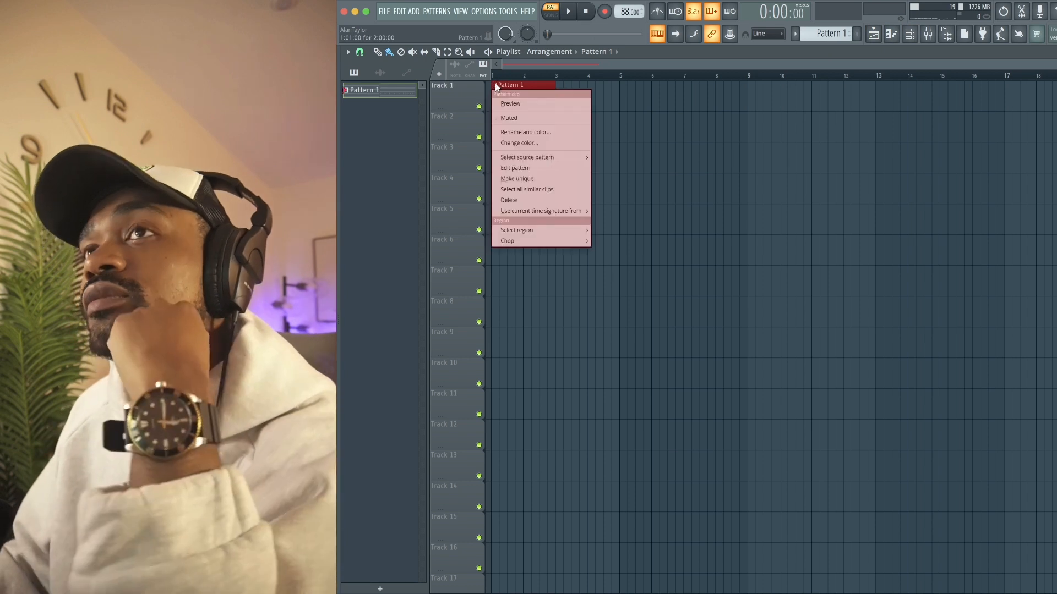
{"action": "key", "text": "Escape"}
{"action": "left_click", "coordinate": [794, 35]}
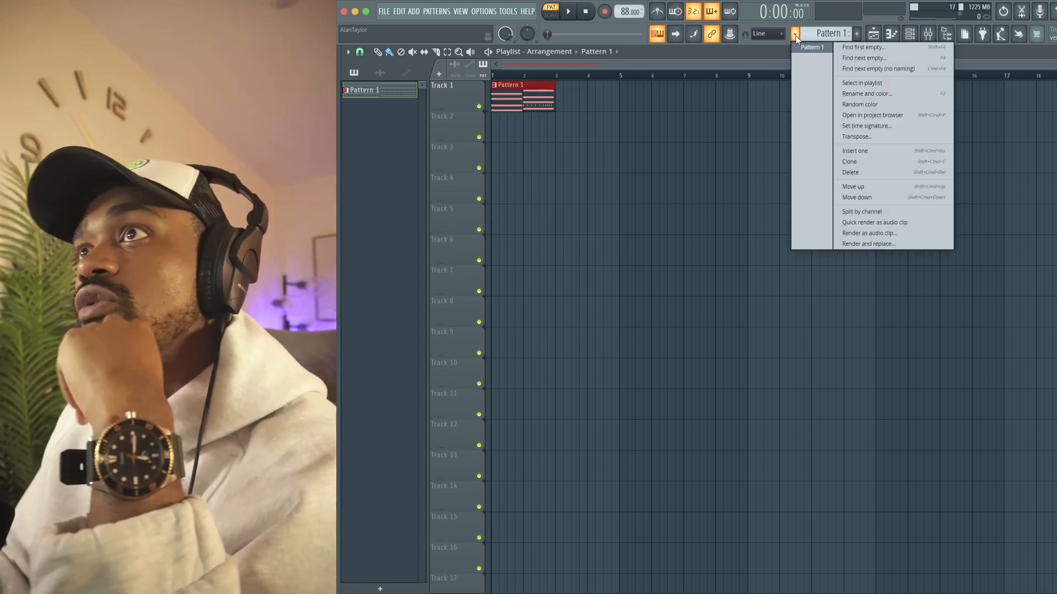
{"action": "left_click", "coordinate": [858, 219]}
{"action": "left_click", "coordinate": [587, 114]}
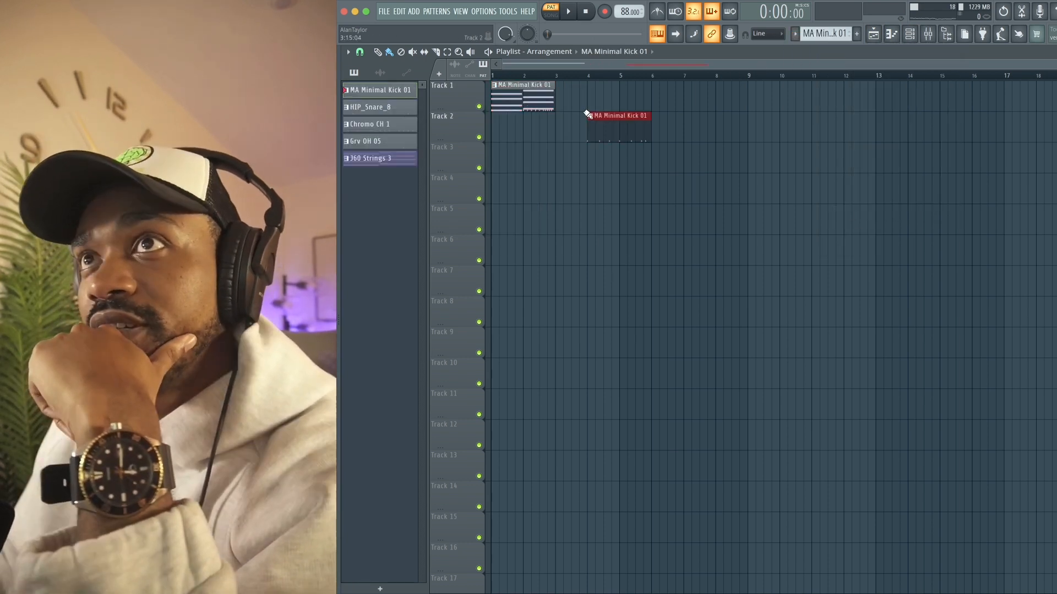
{"action": "right_click", "coordinate": [599, 125]}
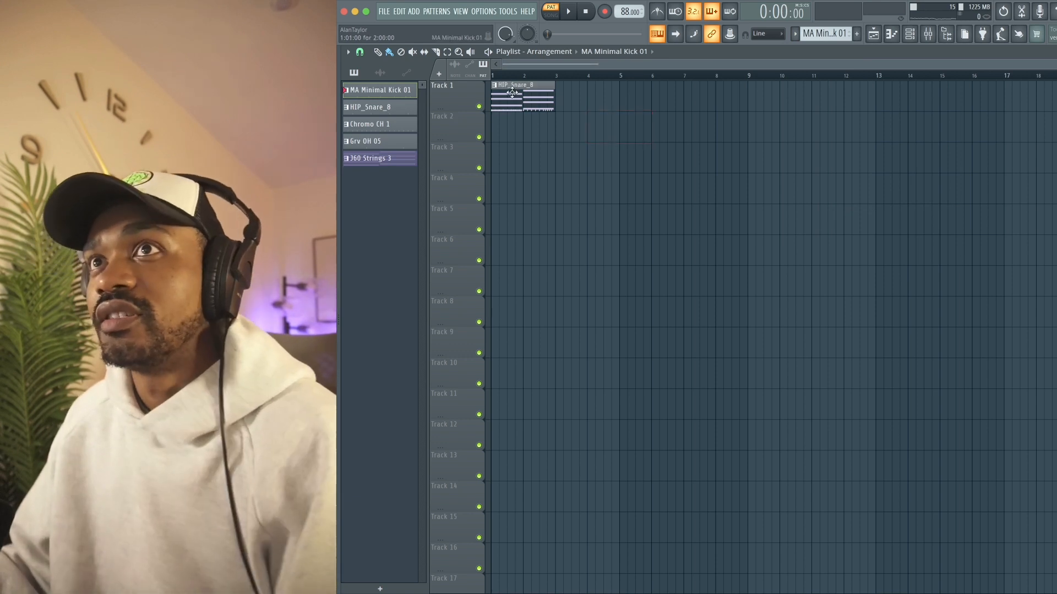
Separate the stacked drum clips, placing MA Minimal Kick 01, HIP_Snare_8, Chromo CH 1 and Grv OH 05 on Tracks 2 to 5 at bar 1
{"action": "left_click_drag", "start_coordinate": [511, 93], "coordinate": [501, 132]}
{"action": "left_click_drag", "start_coordinate": [514, 97], "coordinate": [507, 158]}
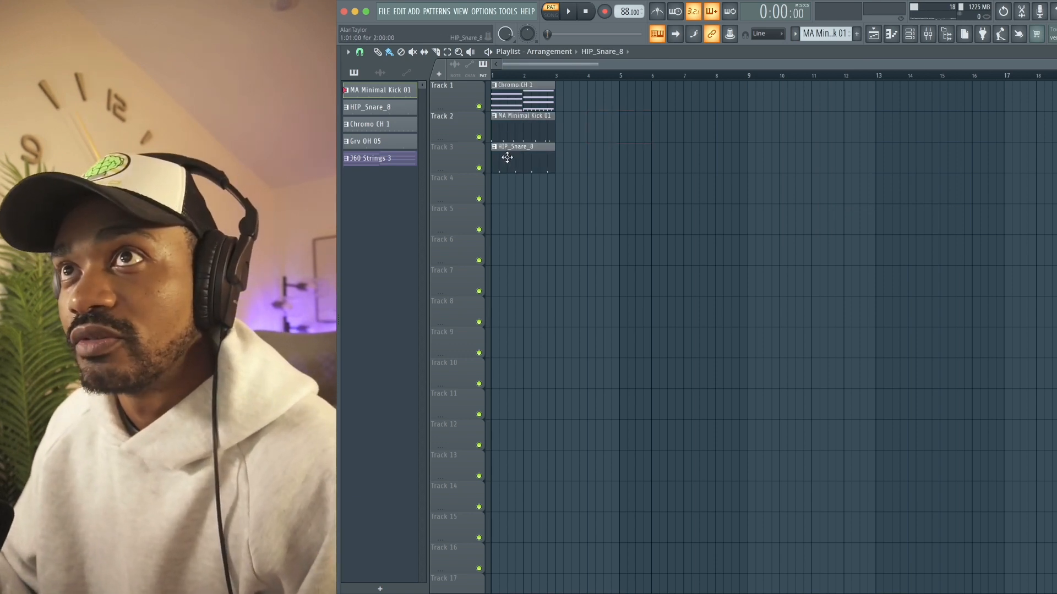
{"action": "left_click_drag", "start_coordinate": [509, 99], "coordinate": [509, 220]}
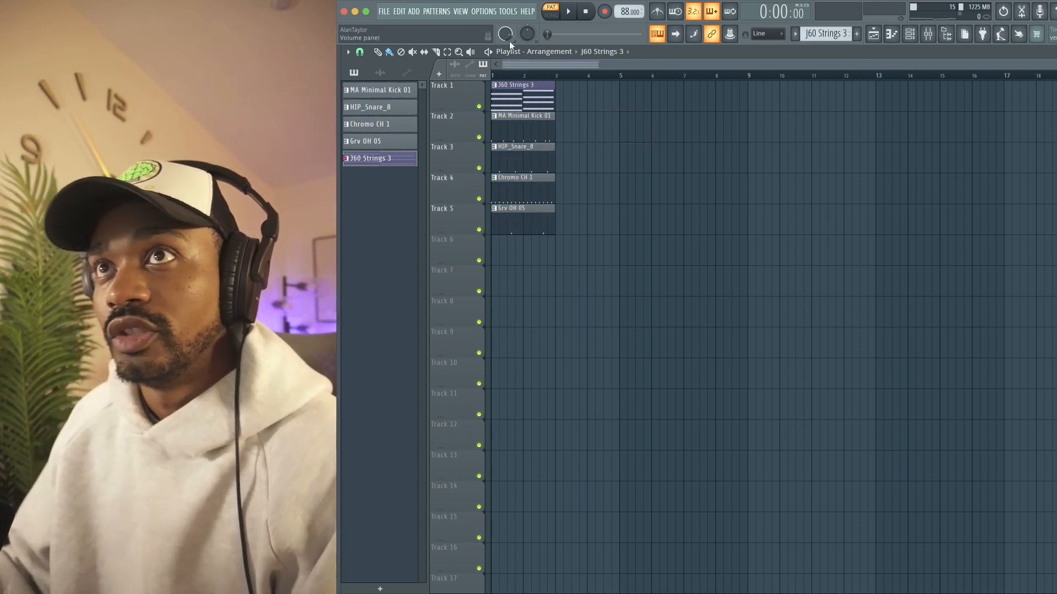
Switch playback to song mode and play the separated two-bar arrangement
{"action": "left_click", "coordinate": [550, 15]}
{"action": "key", "text": "space"}
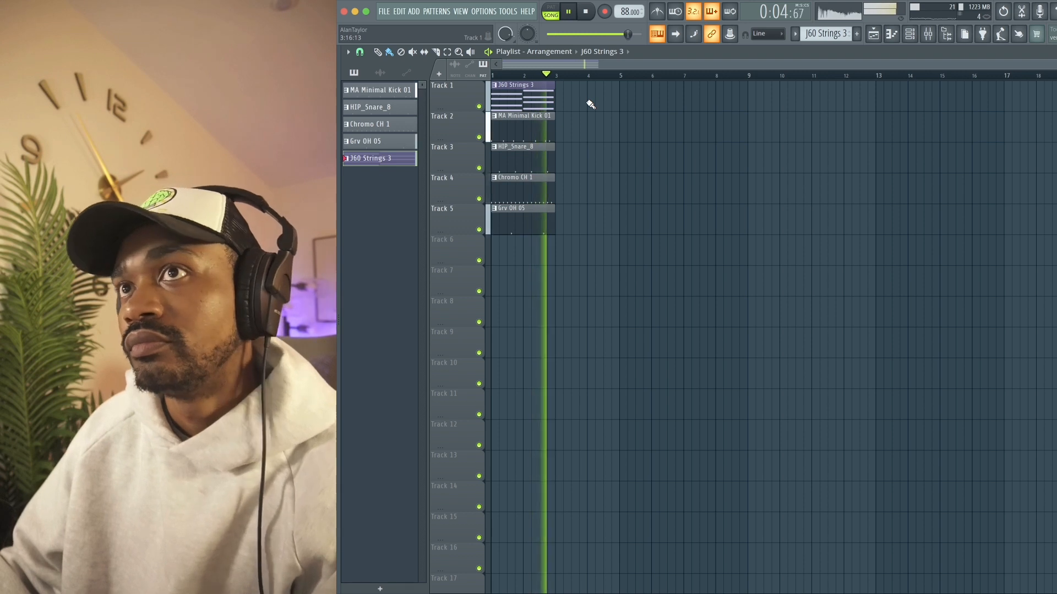
{"action": "key", "text": "space"}
Repeat the MA Minimal Kick 01 clip three more times along Track 2, filling it through bar 8
{"action": "left_click", "coordinate": [562, 120]}
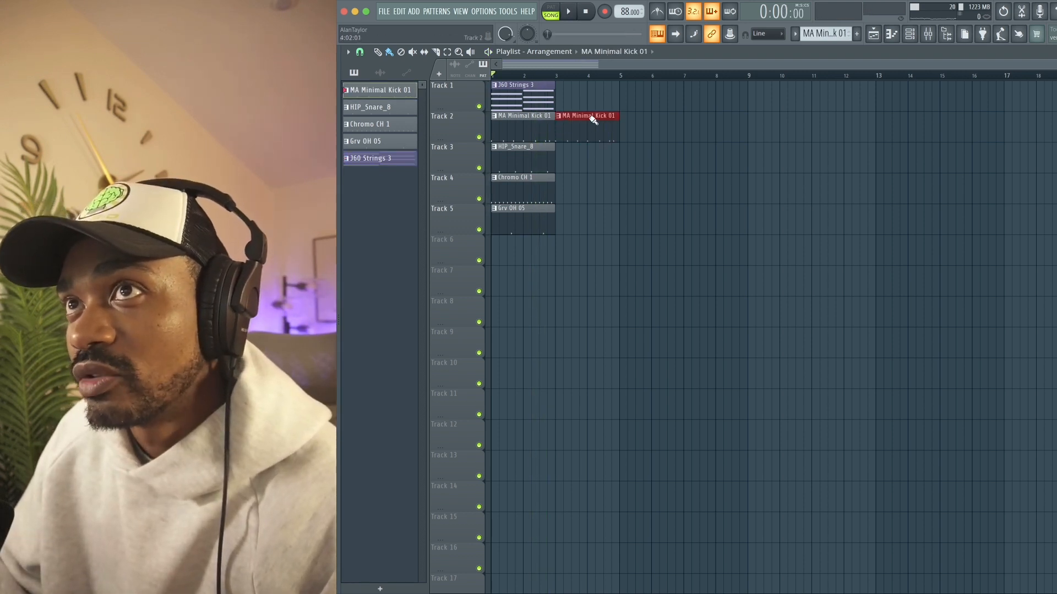
{"action": "mouse_move", "coordinate": [593, 120]}
{"action": "left_mouse_down"}
{"action": "mouse_move", "coordinate": [649, 107]}
{"action": "mouse_move", "coordinate": [703, 110]}
{"action": "left_mouse_up"}
{"action": "key", "text": "space"}
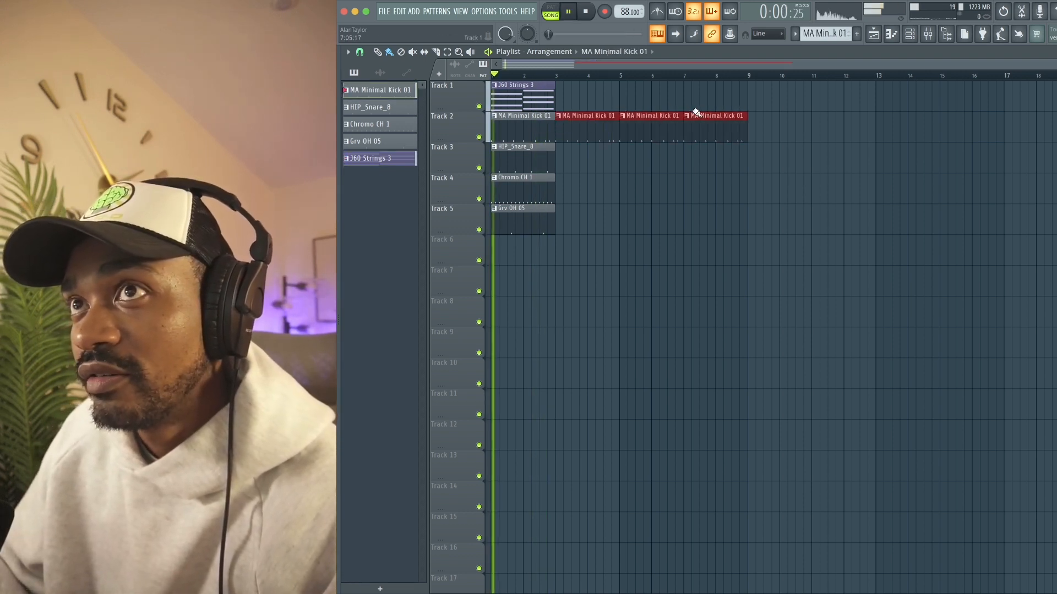
{"action": "key", "text": "space"}
Repeat the HIP_Snare_8, Chromo CH 1 and Grv OH 05 clips along Tracks 3 to 5 through bar 8
{"action": "left_click", "coordinate": [539, 158]}
{"action": "left_click_drag", "start_coordinate": [561, 159], "coordinate": [738, 142]}
{"action": "left_click", "coordinate": [542, 188]}
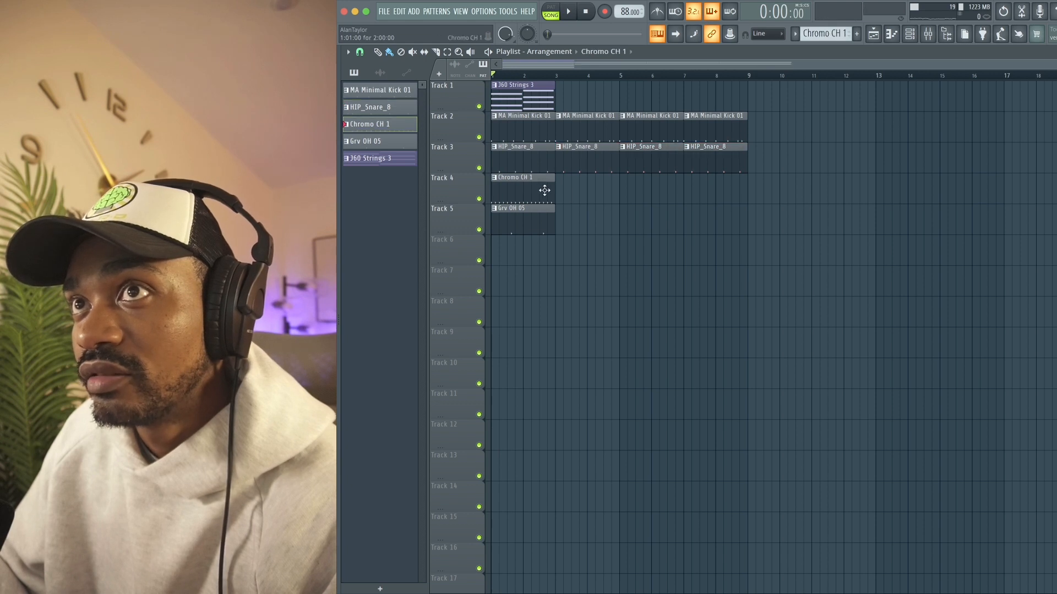
{"action": "left_click_drag", "start_coordinate": [562, 189], "coordinate": [707, 181]}
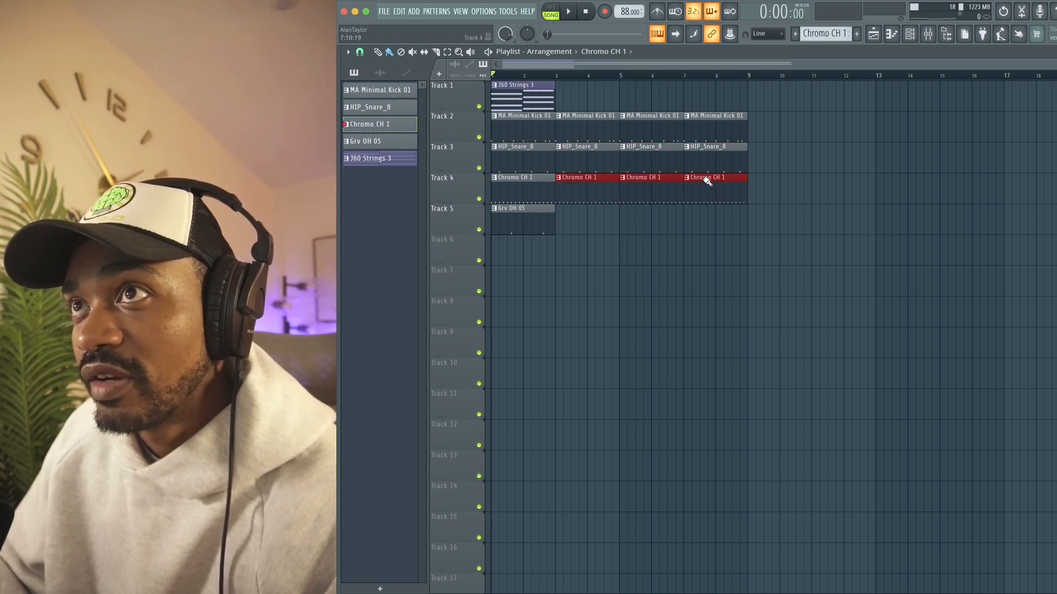
{"action": "left_click", "coordinate": [540, 222]}
{"action": "left_click_drag", "start_coordinate": [561, 223], "coordinate": [697, 232]}
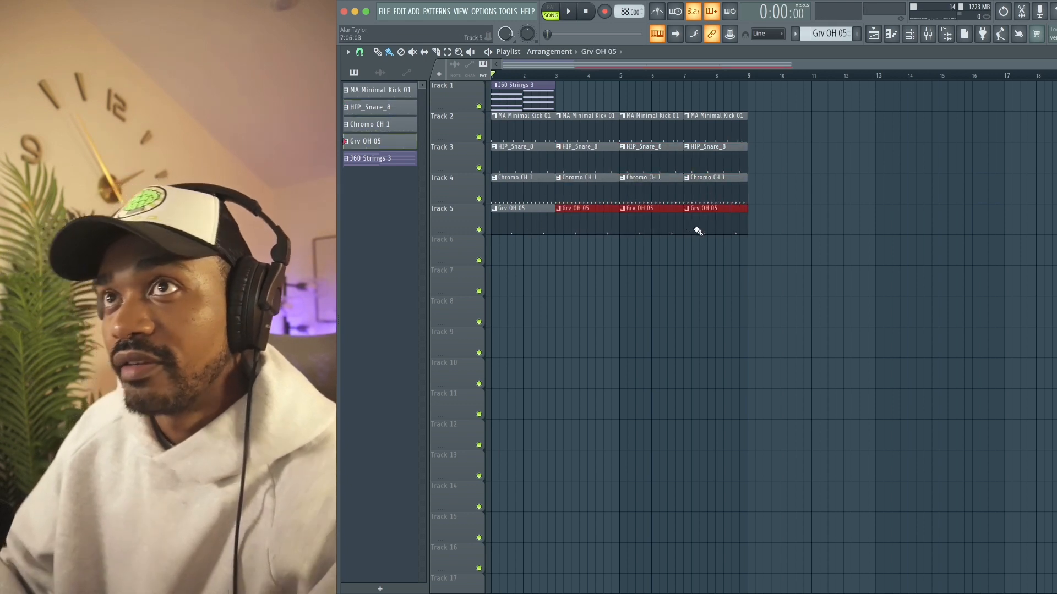
Play the extended drum arrangement and make J60 Strings 3 the active pattern
{"action": "key", "text": "space"}
{"action": "left_click", "coordinate": [535, 102]}
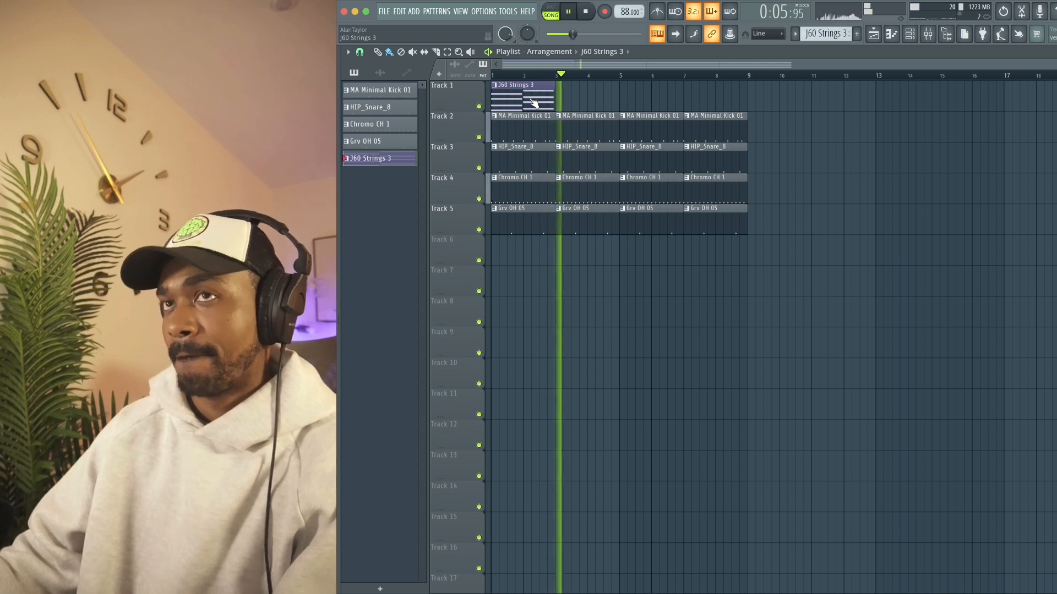
{"action": "key", "text": "space"}
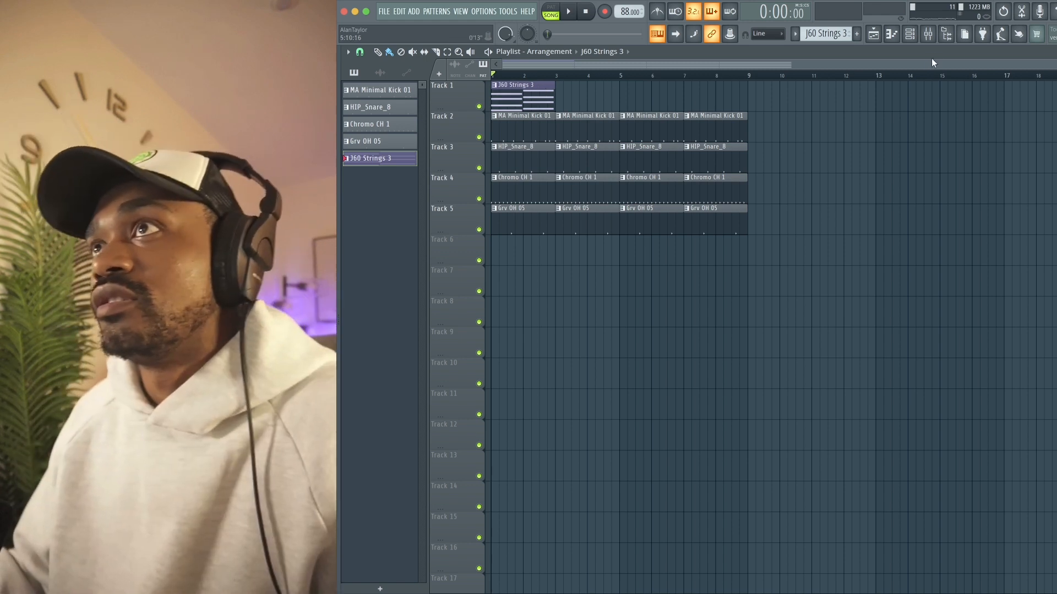
Open the J60 Strings 3 chords in the piano roll and play the song from the start
{"action": "left_click", "coordinate": [893, 34]}
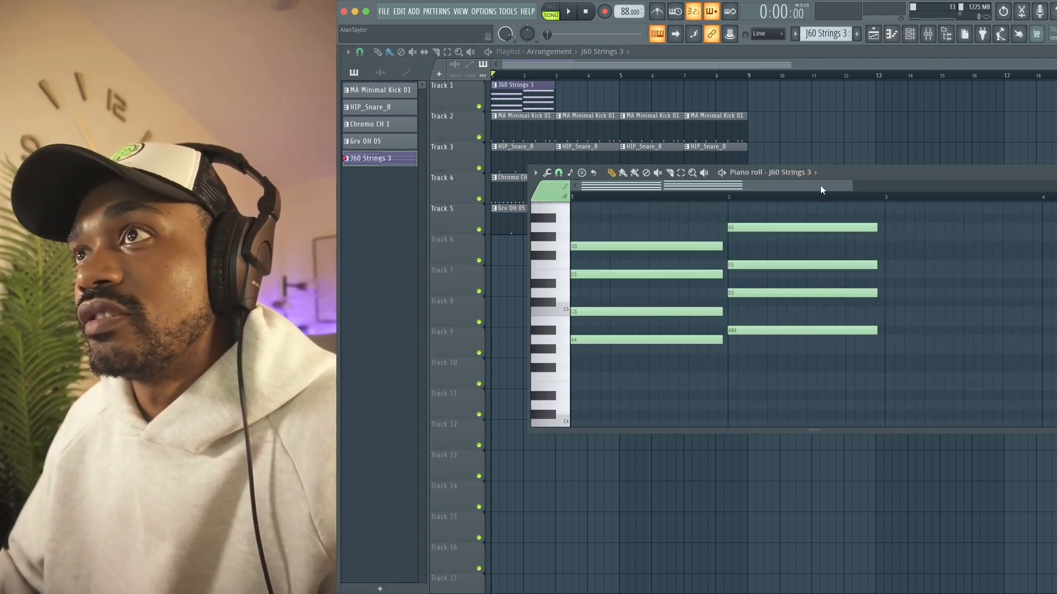
{"action": "left_click_drag", "start_coordinate": [851, 185], "coordinate": [1026, 186]}
{"action": "key", "text": "space"}
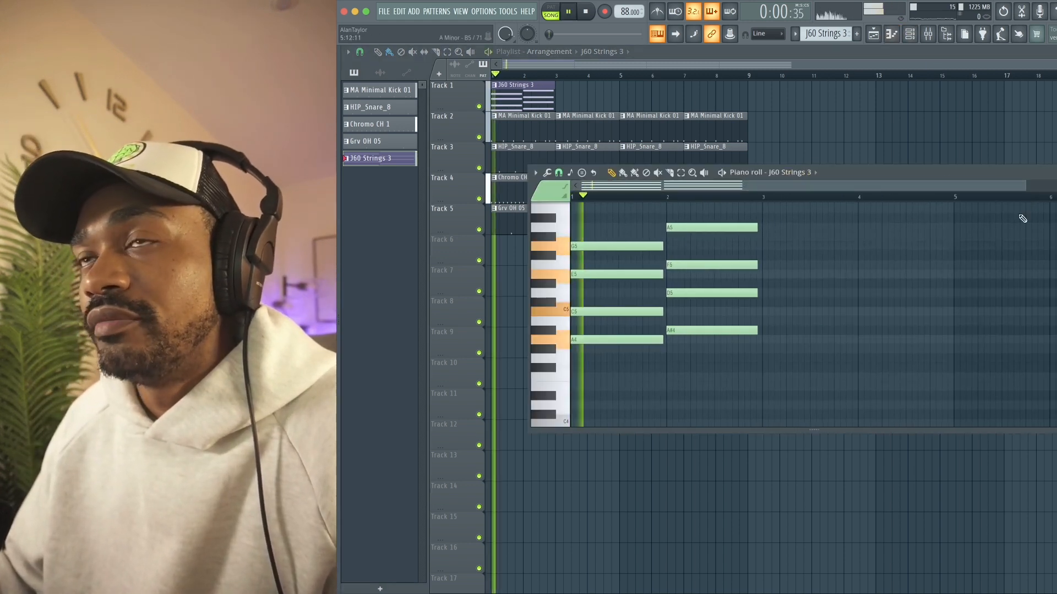
{"action": "left_click", "coordinate": [569, 172]}
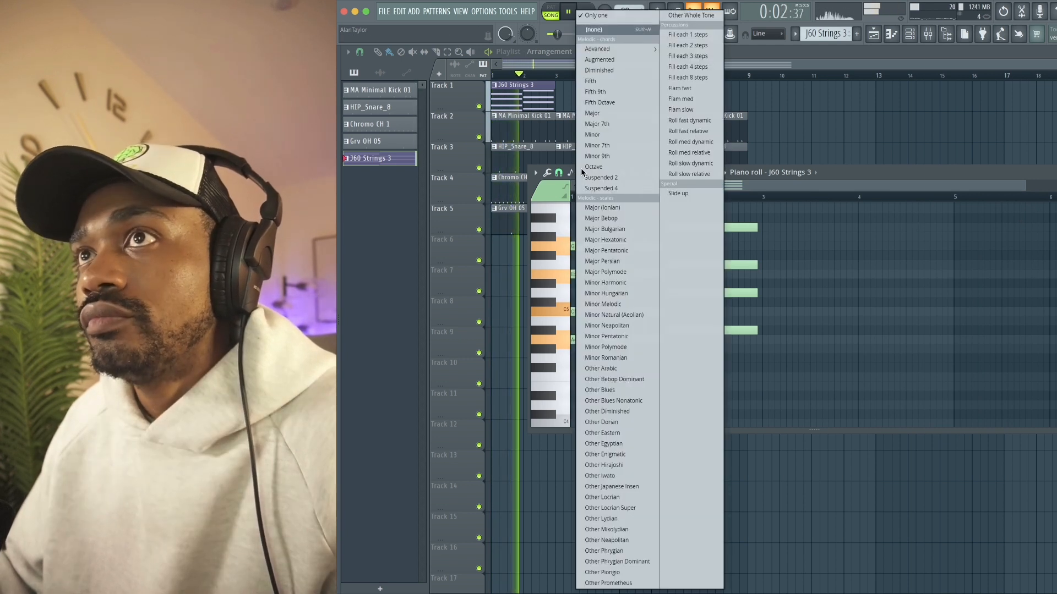
{"action": "left_click", "coordinate": [825, 188]}
{"action": "key", "text": "space"}
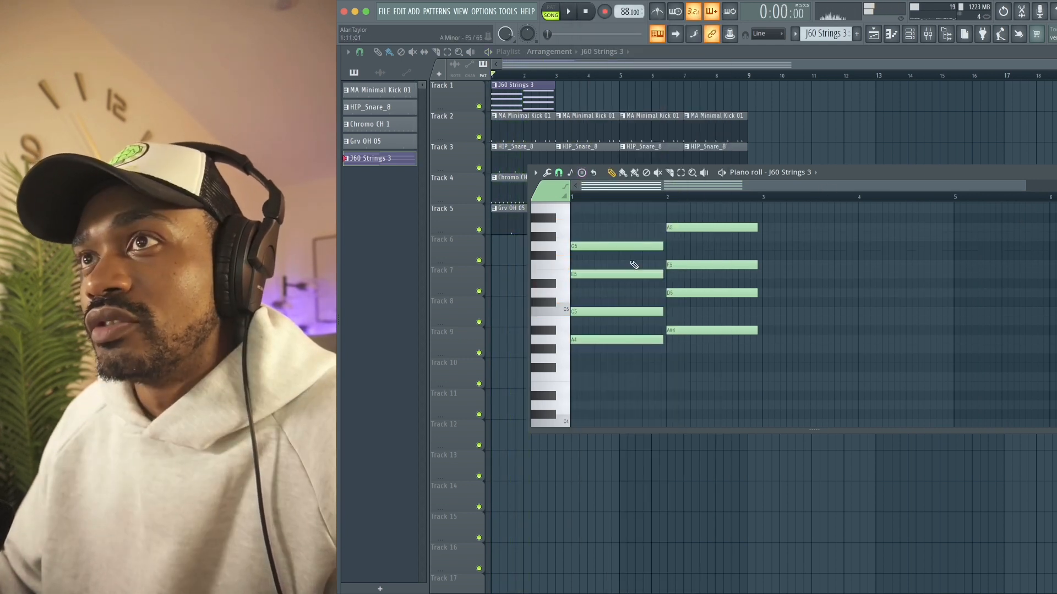
Try a stamped Minor 9th chord on G#4 in bar 3, play it, and undo it
{"action": "left_click", "coordinate": [582, 172]}
{"action": "left_click", "coordinate": [609, 159]}
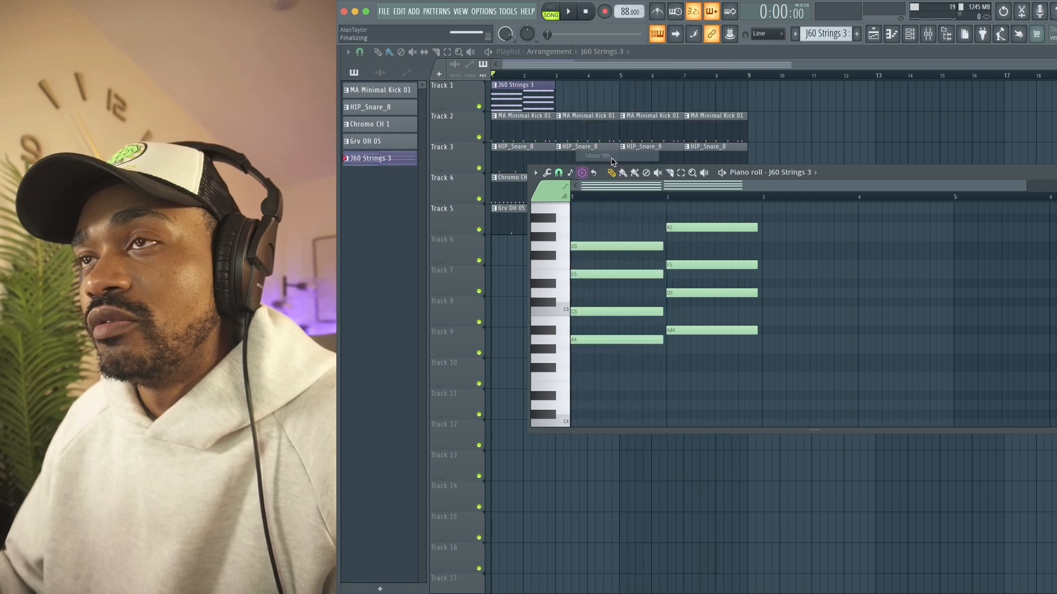
{"action": "left_click", "coordinate": [768, 348]}
{"action": "key", "text": "space"}
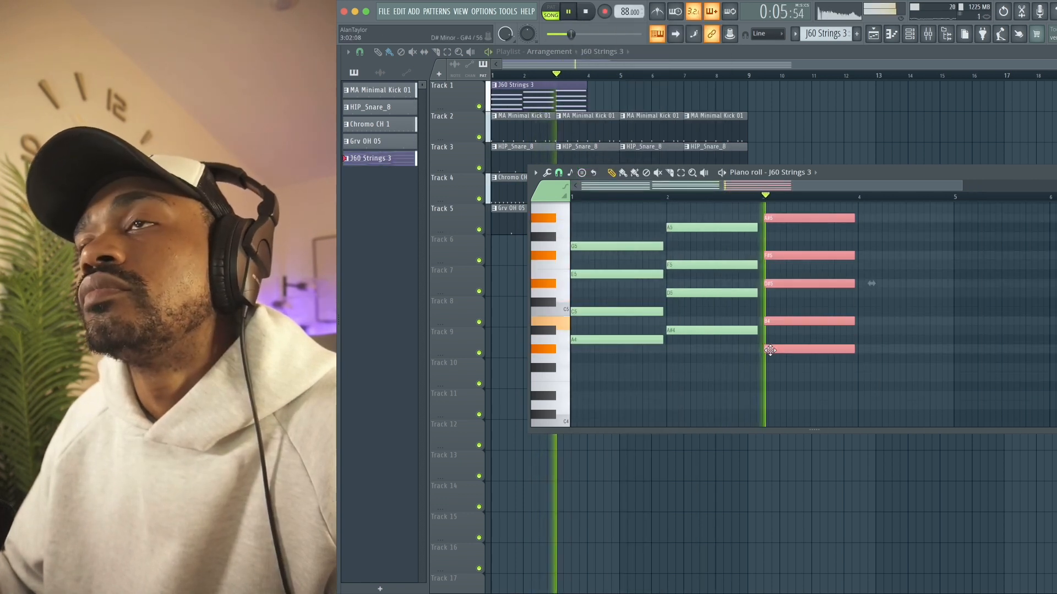
{"action": "key", "text": "space"}
{"action": "key", "text": "ctrl+z"}
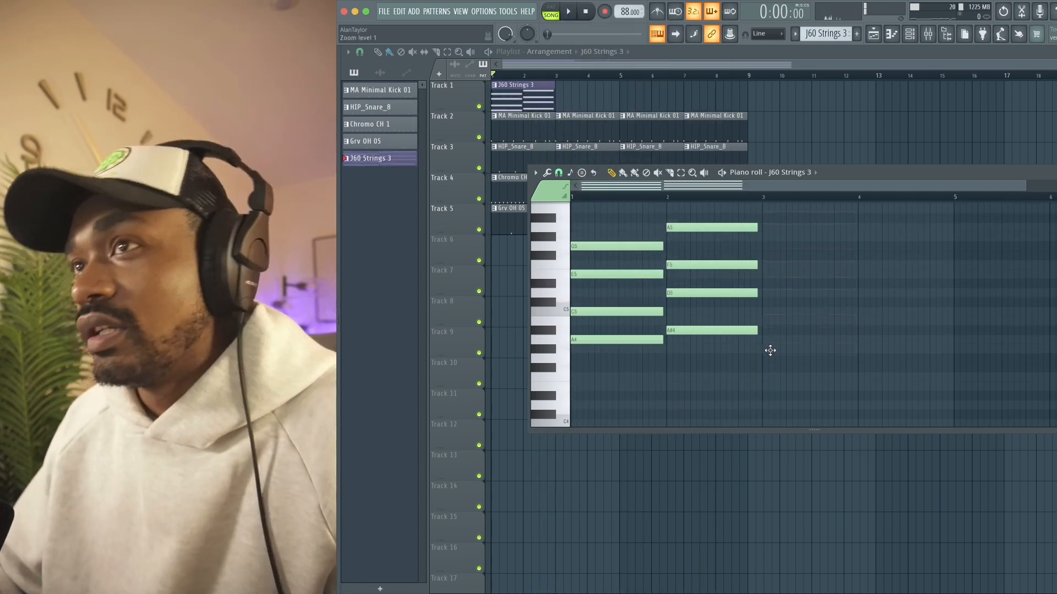
Stamp a one-bar Minor 7th chord on A4 at the start of bar 3 and play the progression
{"action": "left_click", "coordinate": [593, 173]}
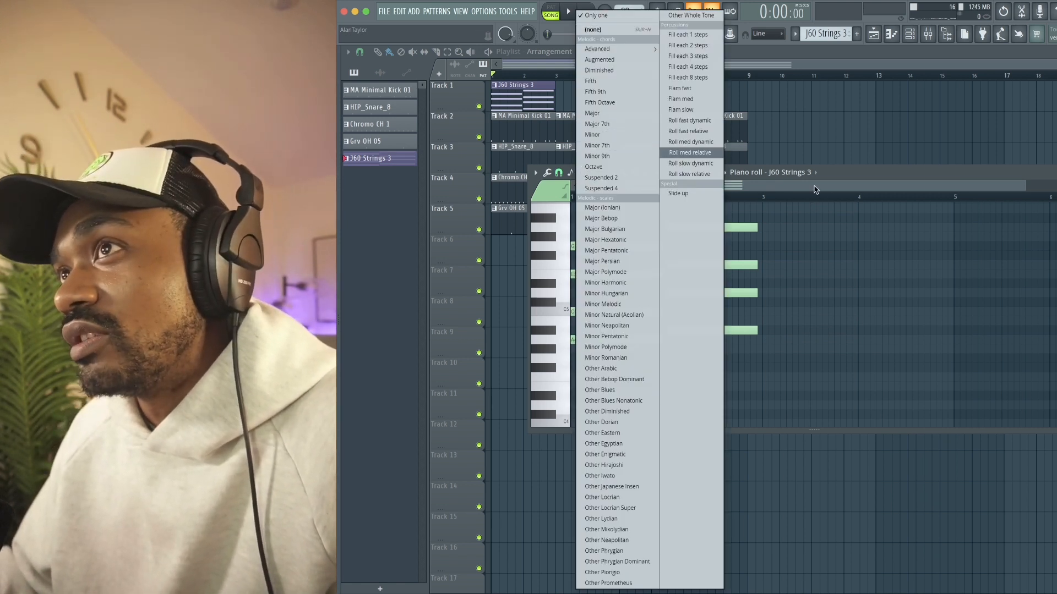
{"action": "left_click", "coordinate": [815, 189]}
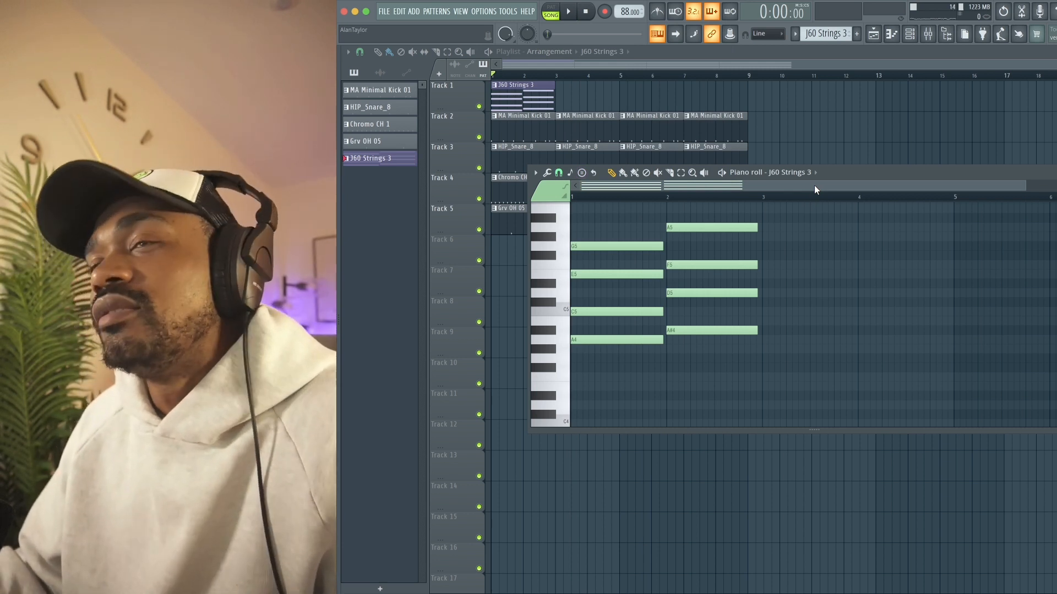
{"action": "left_click", "coordinate": [583, 174]}
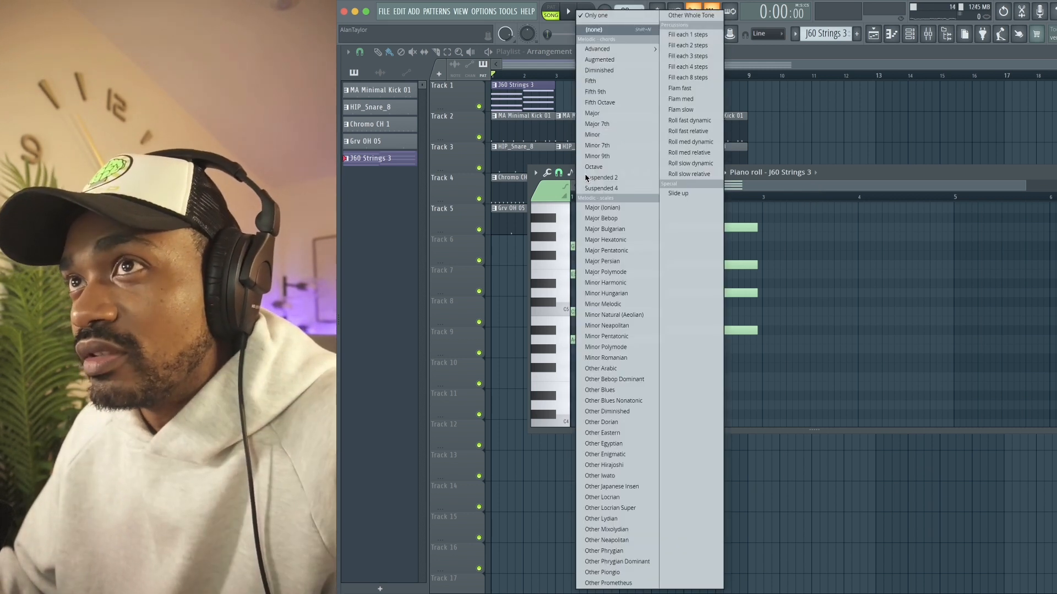
{"action": "left_click", "coordinate": [640, 147]}
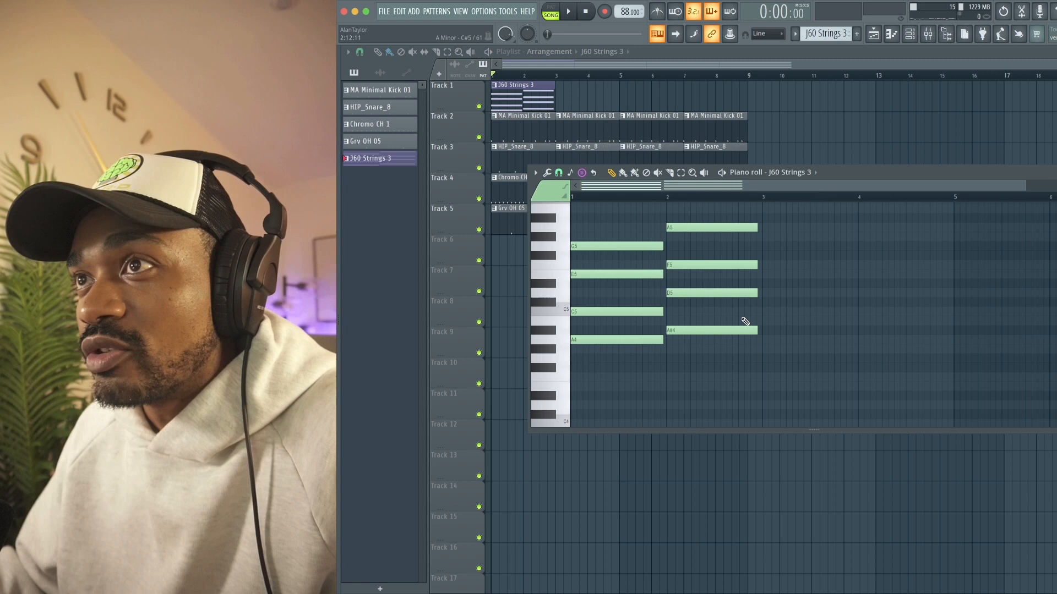
{"action": "left_click", "coordinate": [766, 340]}
{"action": "key", "text": "space"}
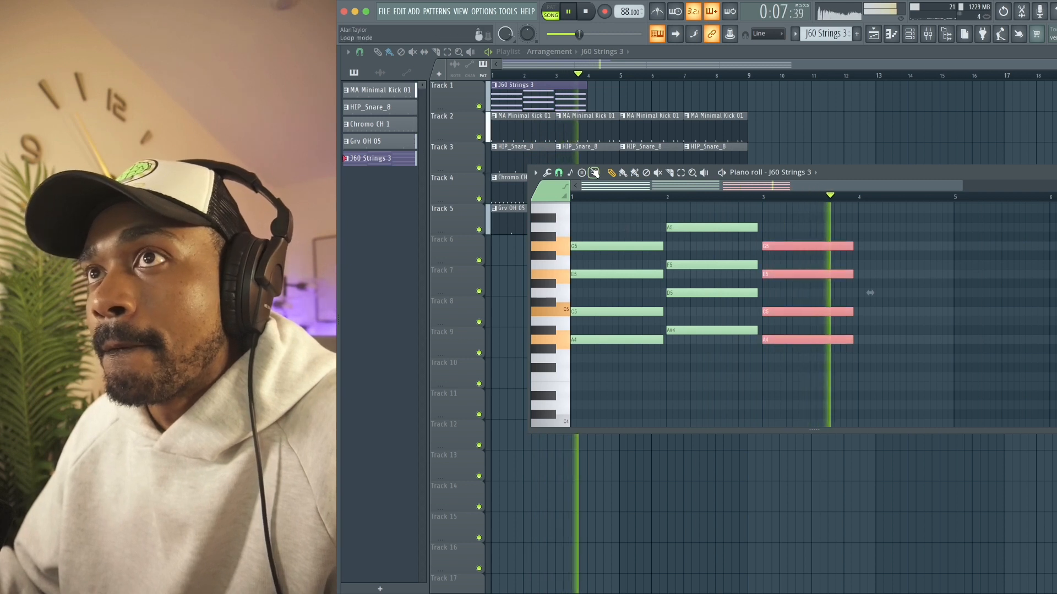
{"action": "key", "text": "space"}
Add a one-bar Major 7th chord on G4 in bar 4 and play the four-bar progression
{"action": "left_click", "coordinate": [861, 358]}
{"action": "key", "text": "space"}
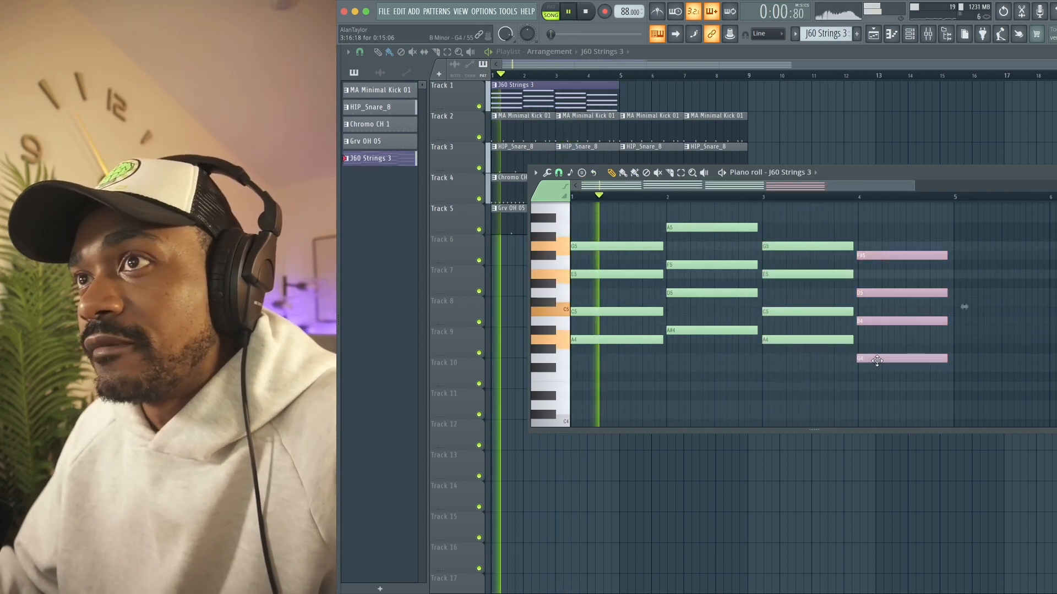
{"action": "left_click_drag", "start_coordinate": [877, 356], "coordinate": [879, 356]}
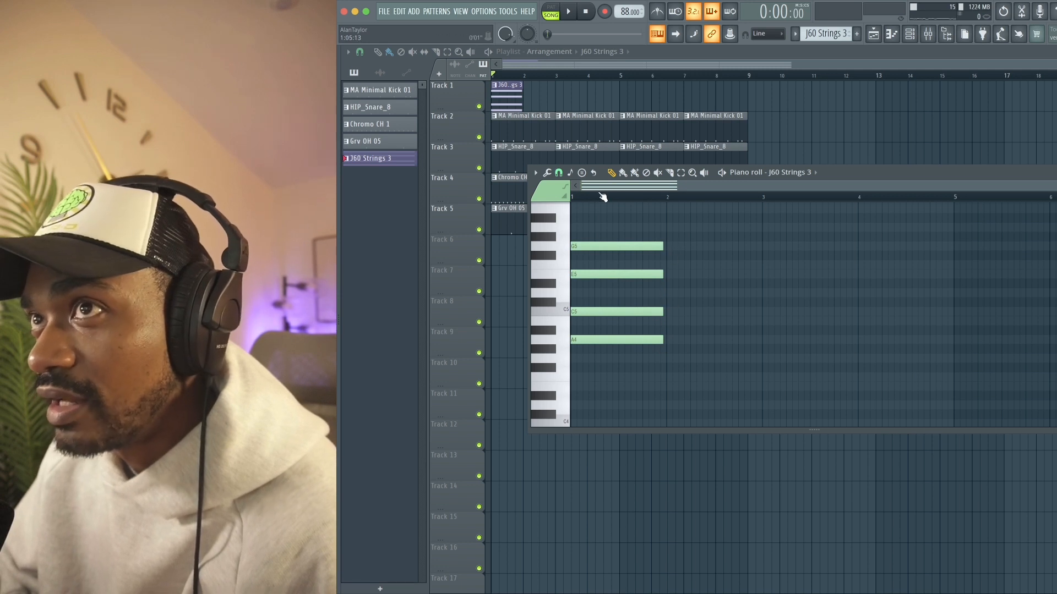
{"action": "left_click", "coordinate": [537, 173]}
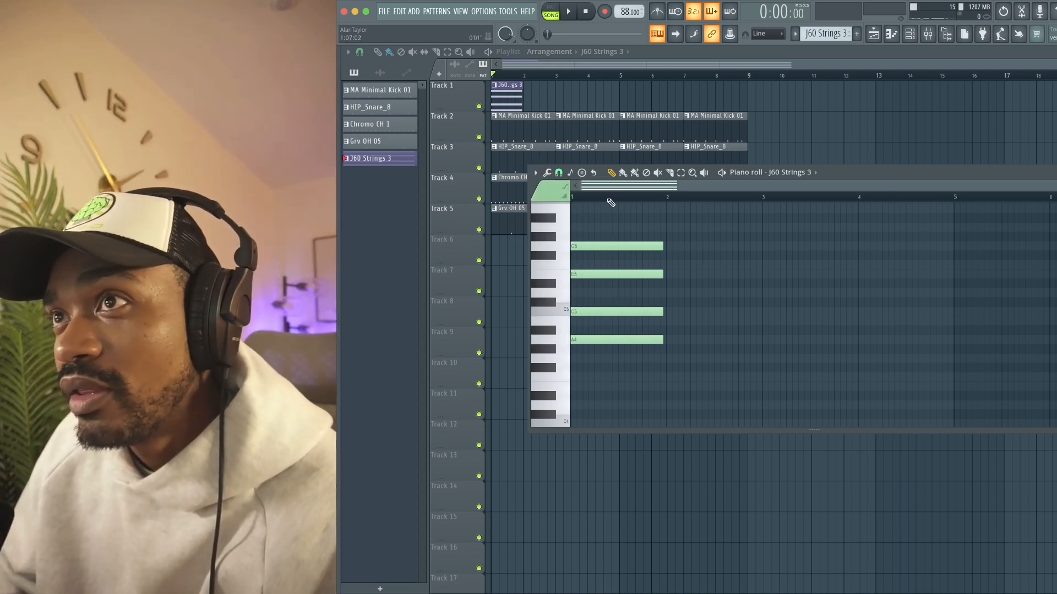
{"action": "left_click", "coordinate": [535, 174]}
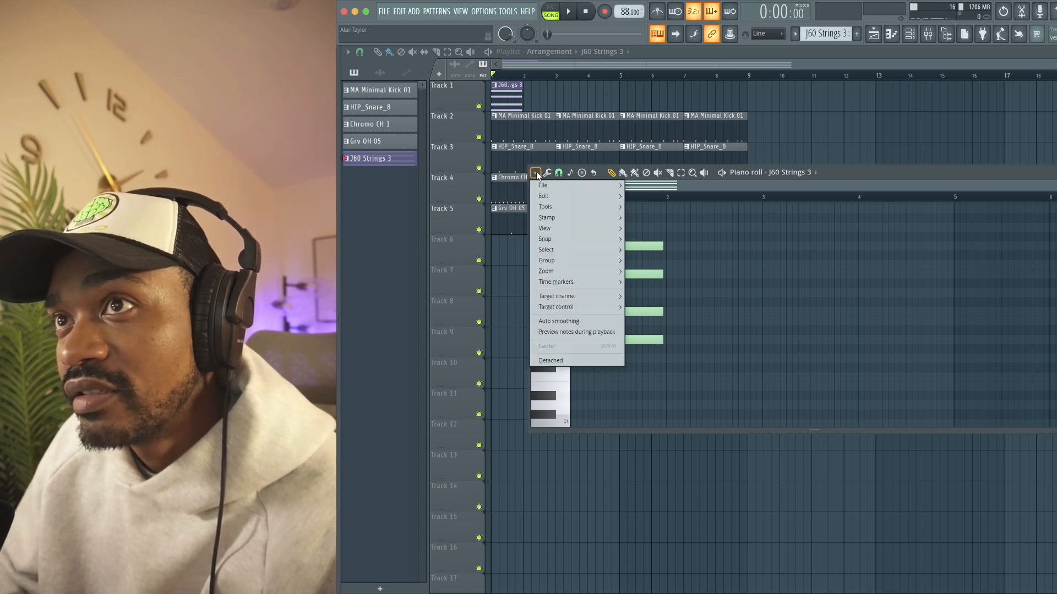
{"action": "mouse_move", "coordinate": [553, 205]}
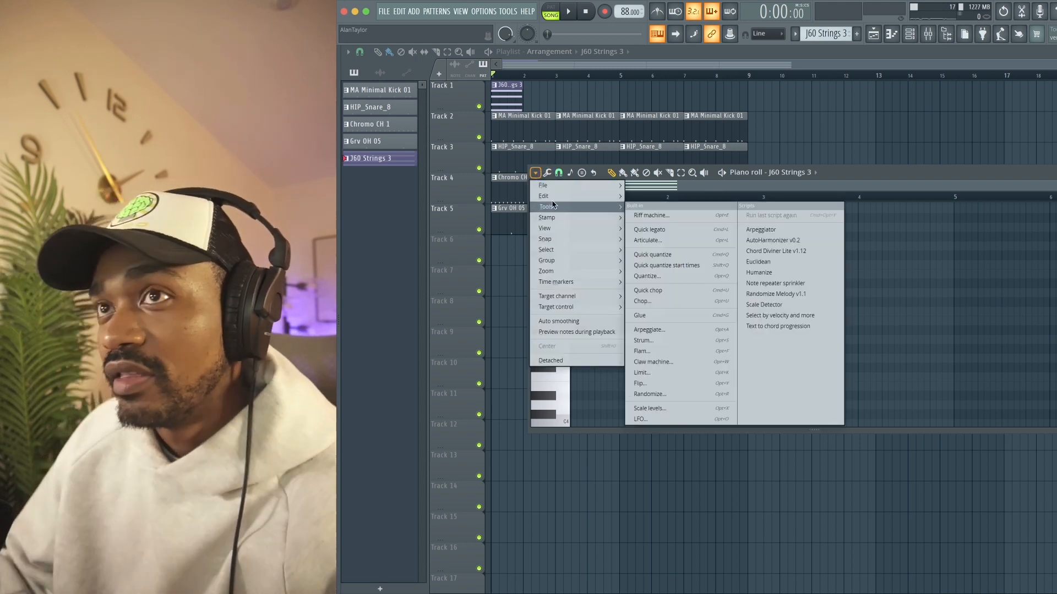
{"action": "mouse_move", "coordinate": [544, 186]}
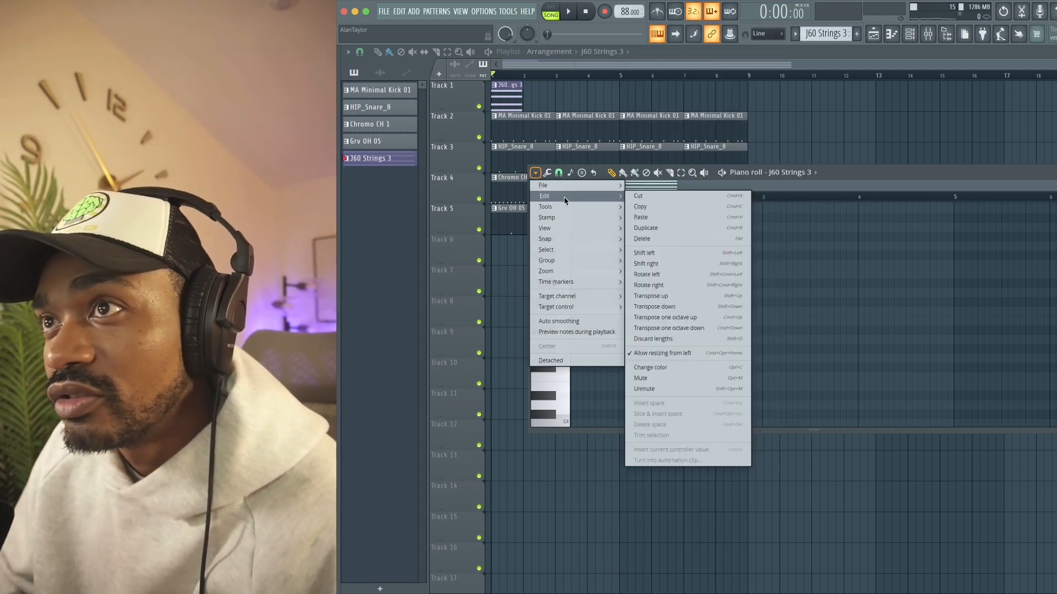
{"action": "mouse_move", "coordinate": [561, 232]}
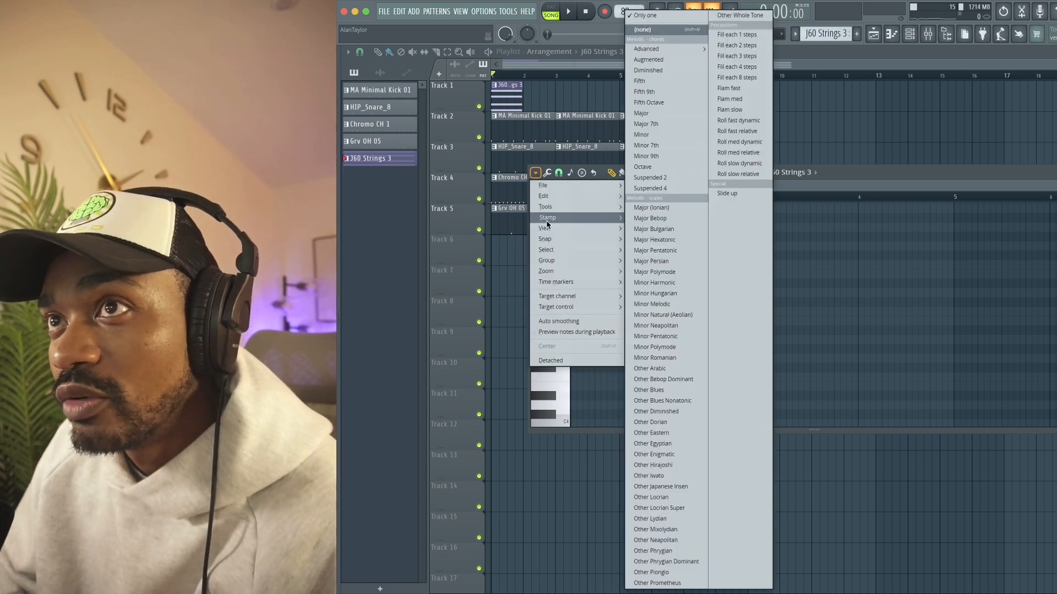
{"action": "mouse_move", "coordinate": [665, 391]}
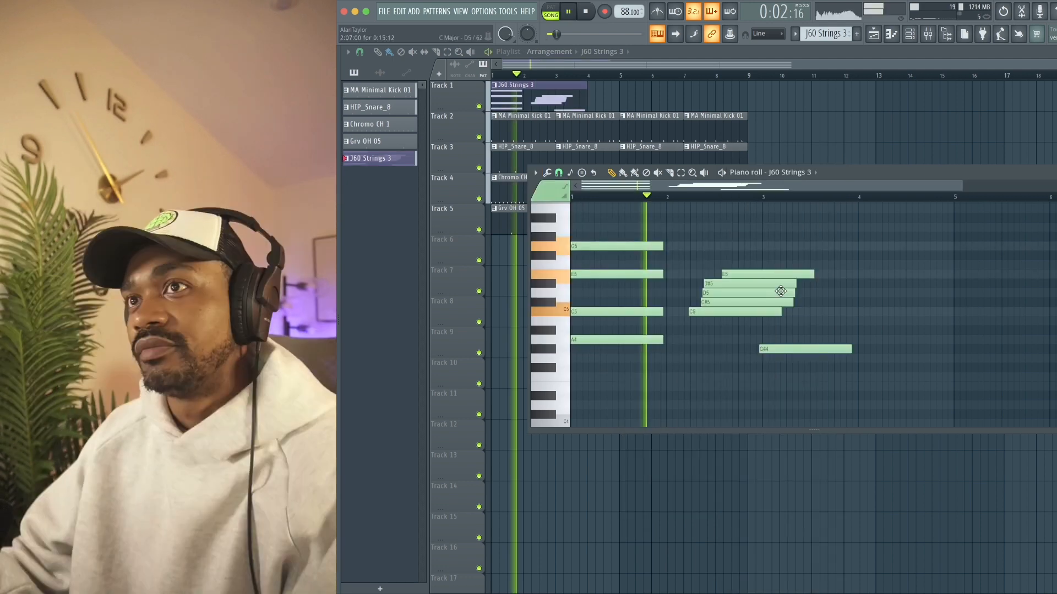
Stop playback, delete the trial notes after the first chord, and try and remove a B4 note in bar 2
{"action": "key", "text": "space"}
{"action": "right_click", "coordinate": [781, 291]}
{"action": "right_click", "coordinate": [758, 312]}
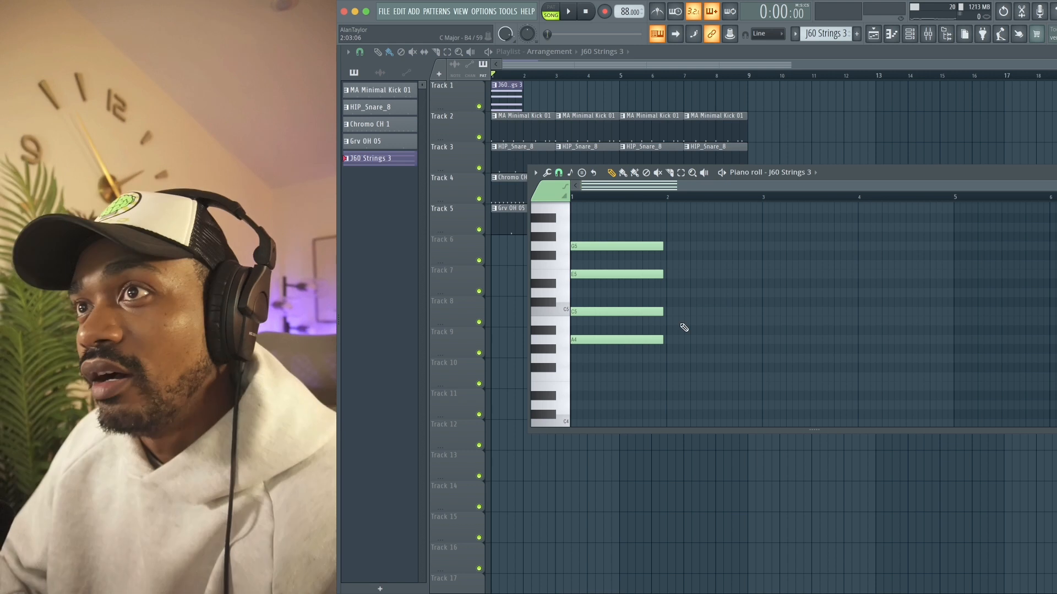
{"action": "left_click", "coordinate": [682, 321]}
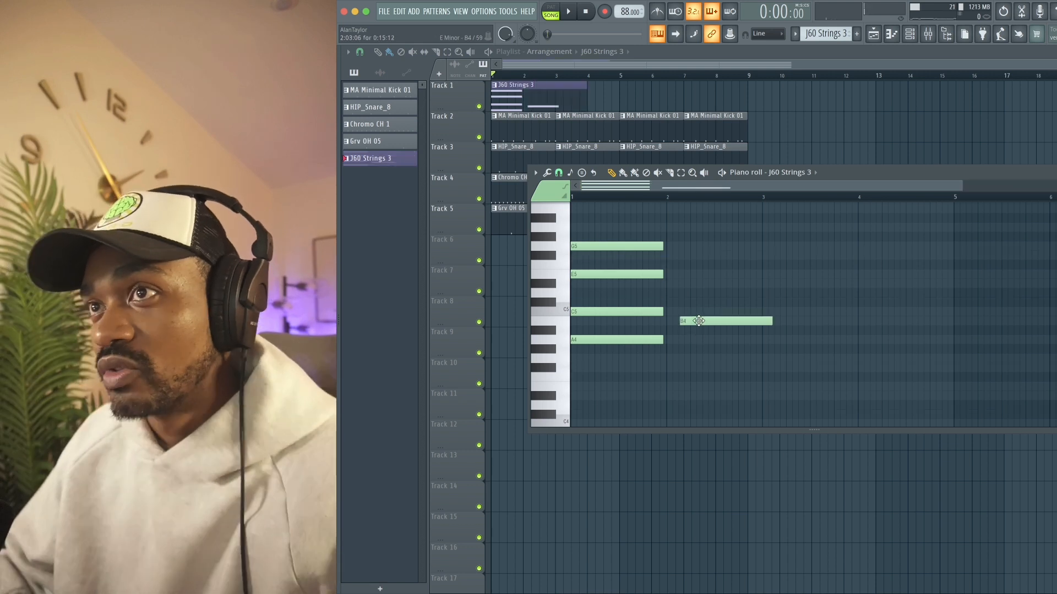
{"action": "right_click", "coordinate": [696, 322]}
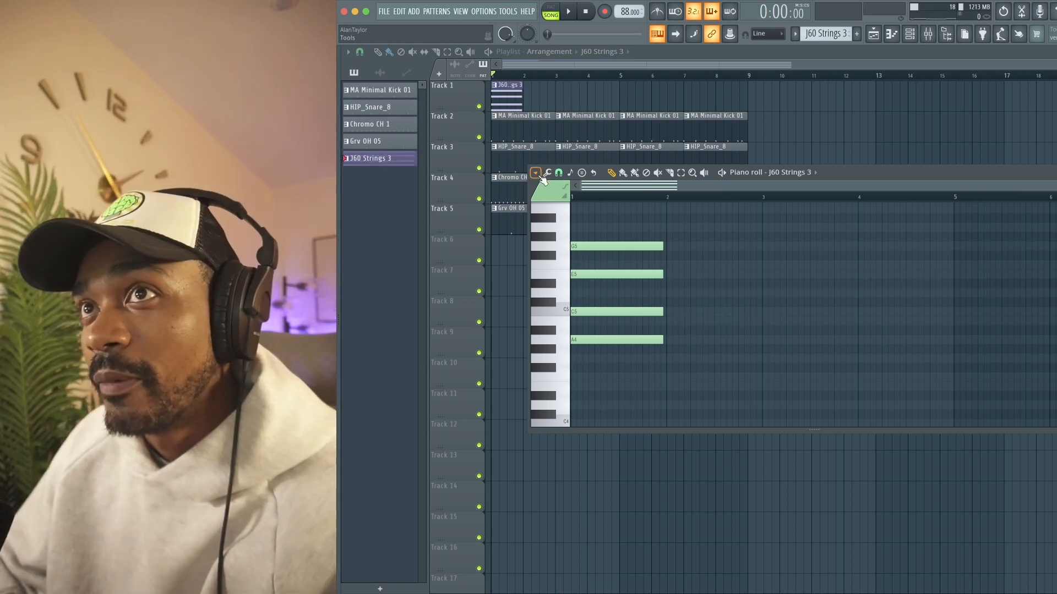
Set the root note of the Minor Natural (Aeolian) scale highlighting to D and enable Snap to scale
{"action": "left_click", "coordinate": [535, 173]}
{"action": "mouse_move", "coordinate": [550, 206]}
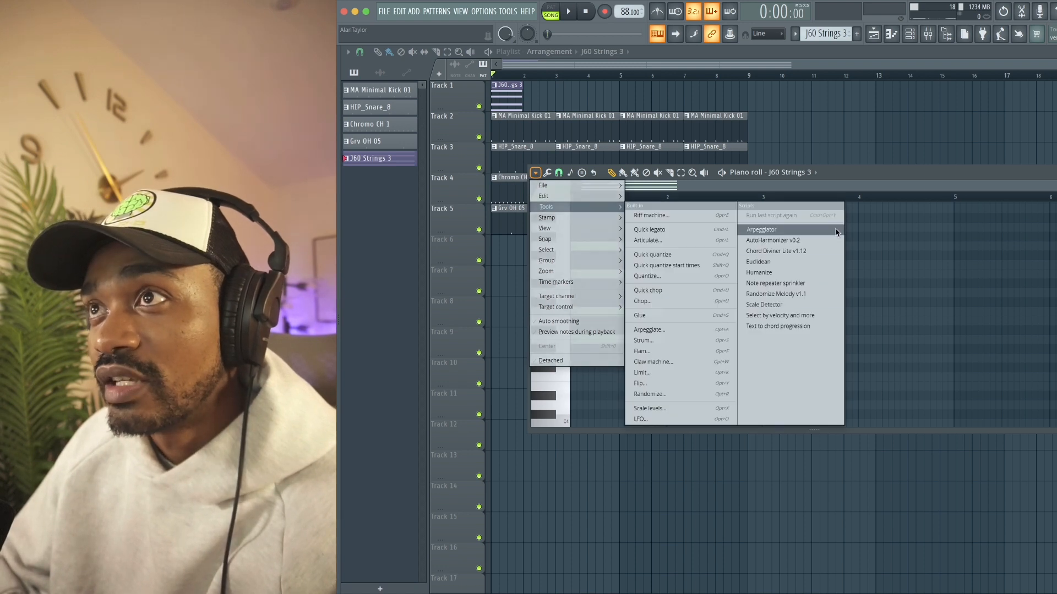
{"action": "left_click", "coordinate": [863, 180]}
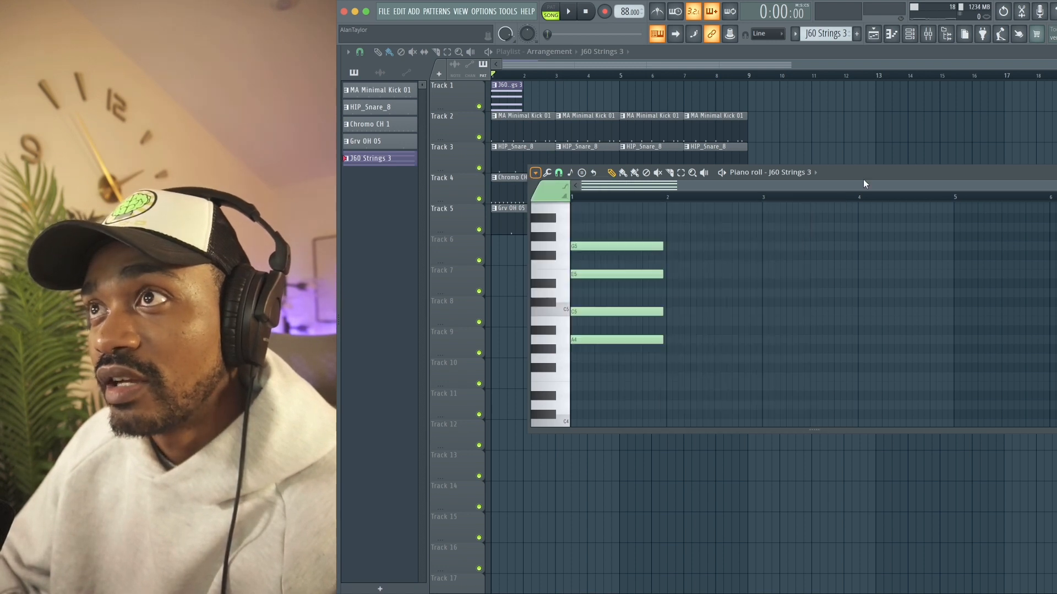
{"action": "left_click", "coordinate": [537, 174]}
{"action": "mouse_move", "coordinate": [555, 226]}
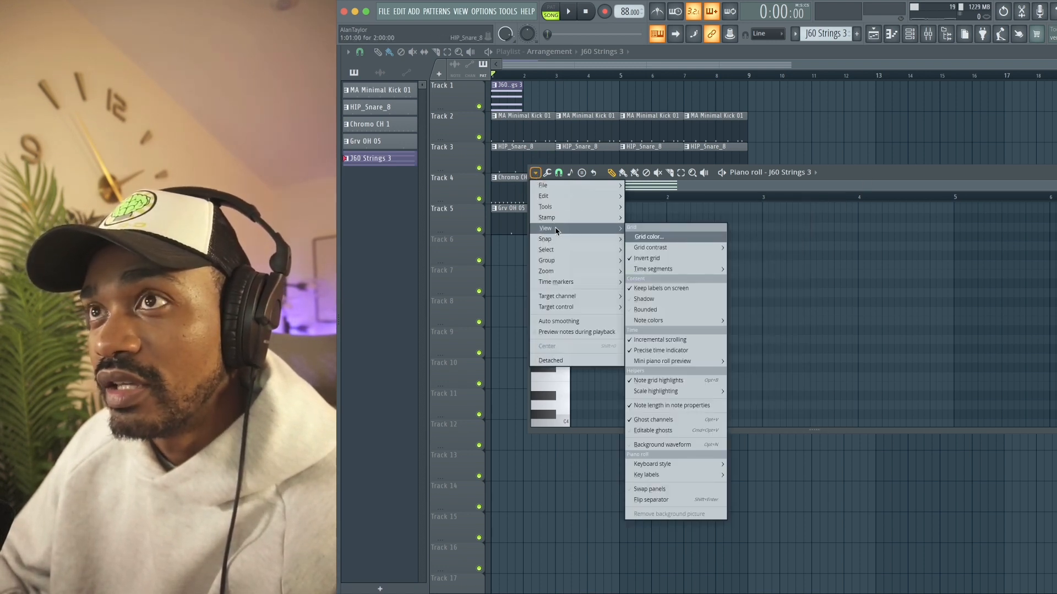
{"action": "mouse_move", "coordinate": [569, 244]}
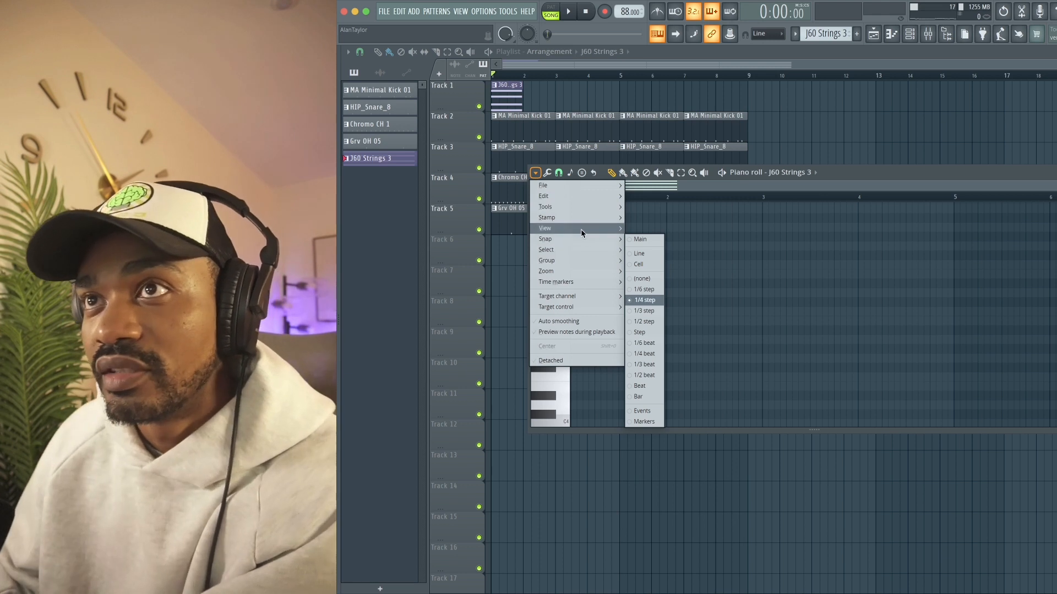
{"action": "mouse_move", "coordinate": [680, 394]}
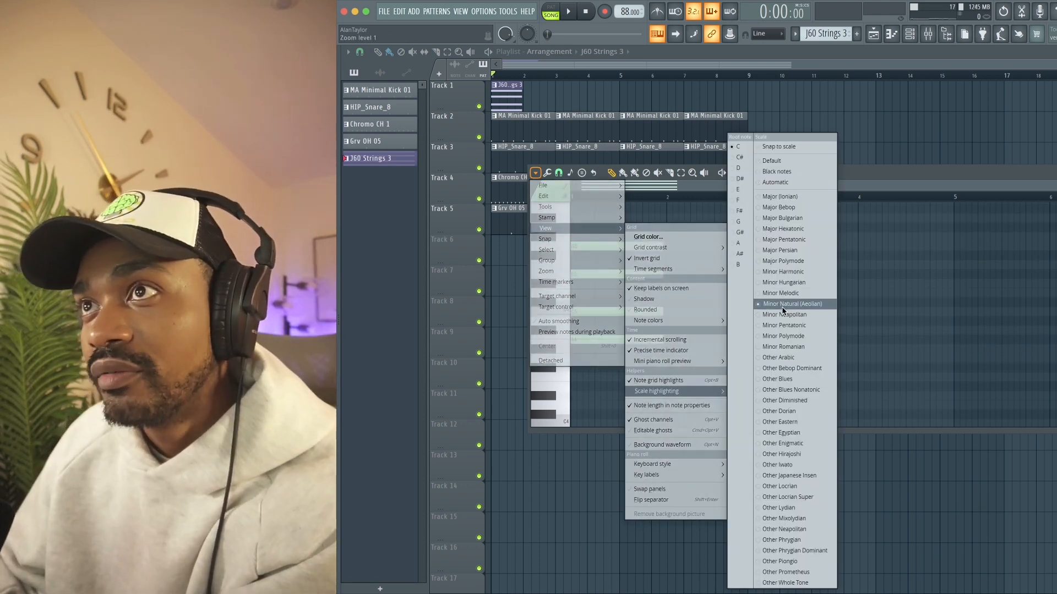
{"action": "left_click", "coordinate": [738, 168]}
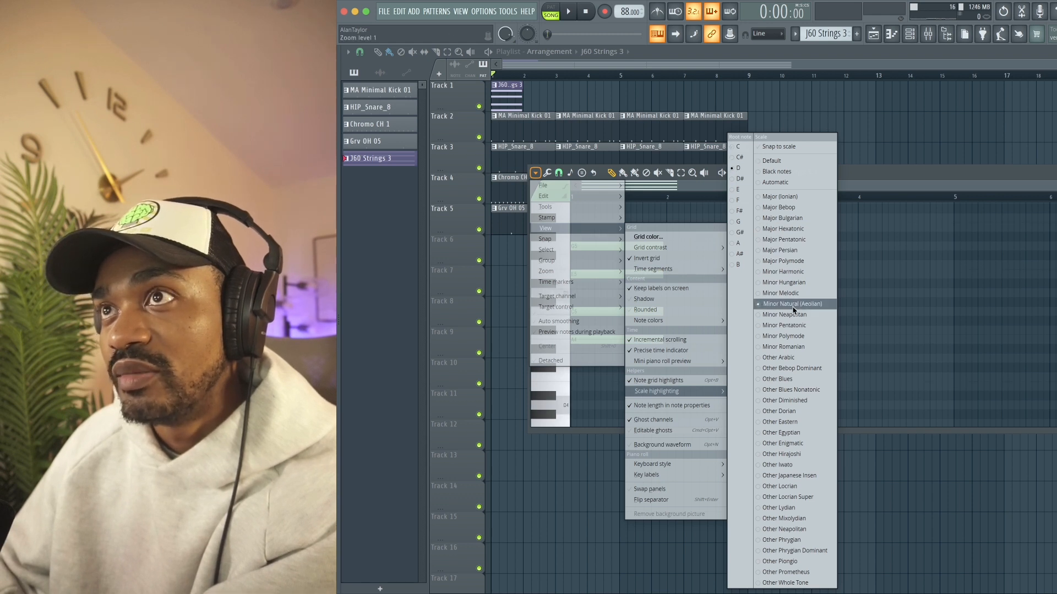
{"action": "left_click", "coordinate": [785, 147]}
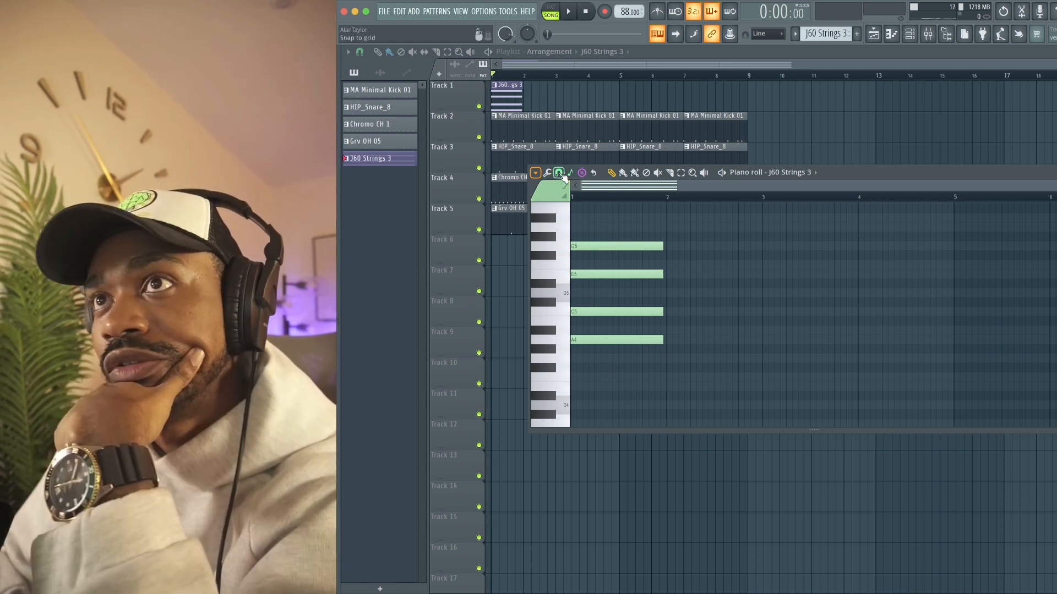
Try out the D natural minor notes C5, D5, E5, F5, G5, A5 and A#5 in bar 2
{"action": "left_click", "coordinate": [584, 175]}
{"action": "left_click", "coordinate": [597, 51]}
{"action": "left_click", "coordinate": [683, 301]}
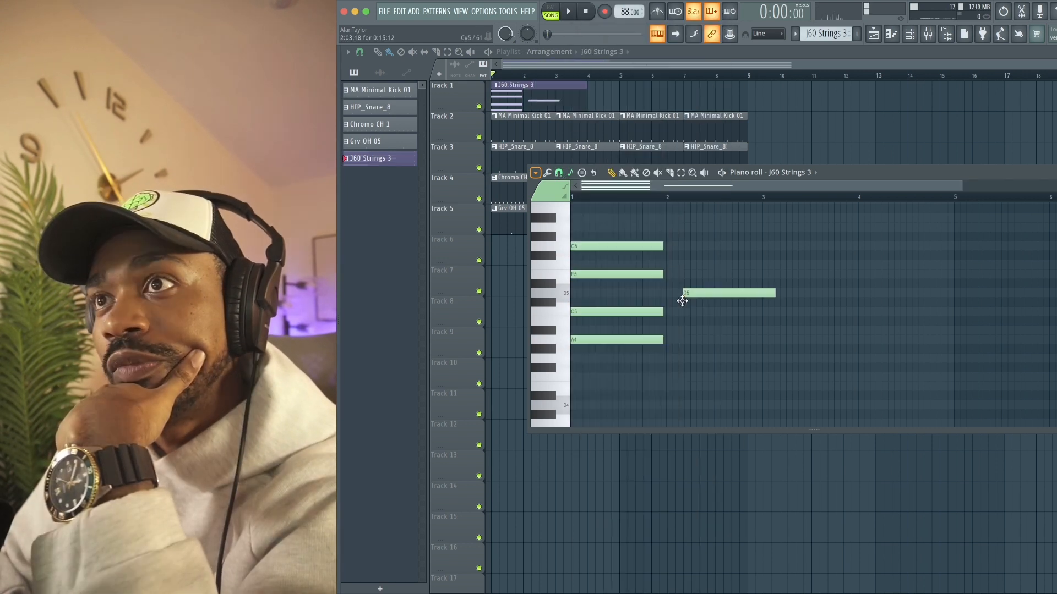
{"action": "right_click", "coordinate": [705, 292]}
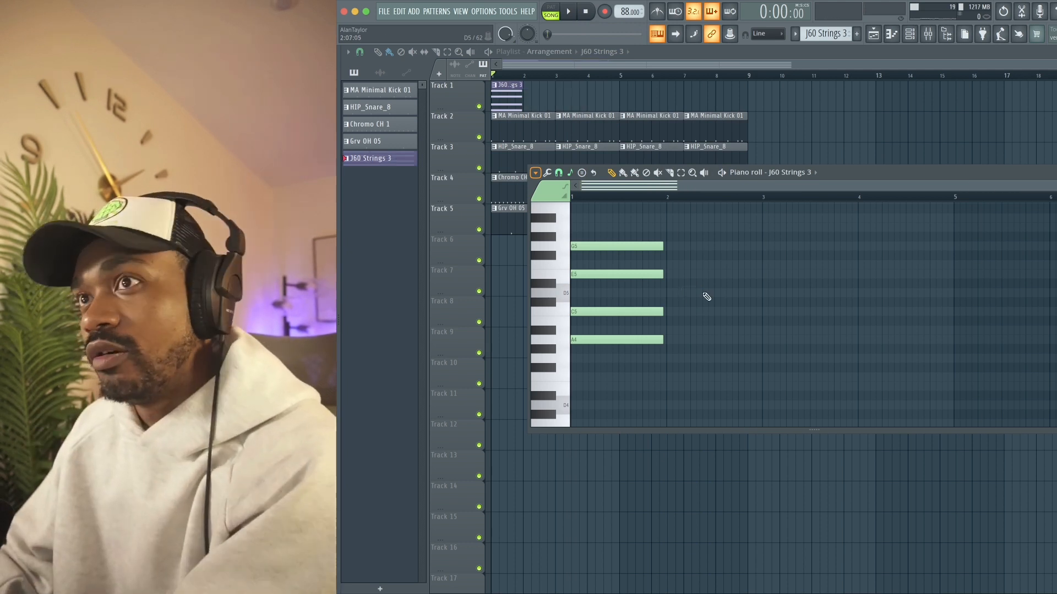
{"action": "left_click", "coordinate": [681, 311]}
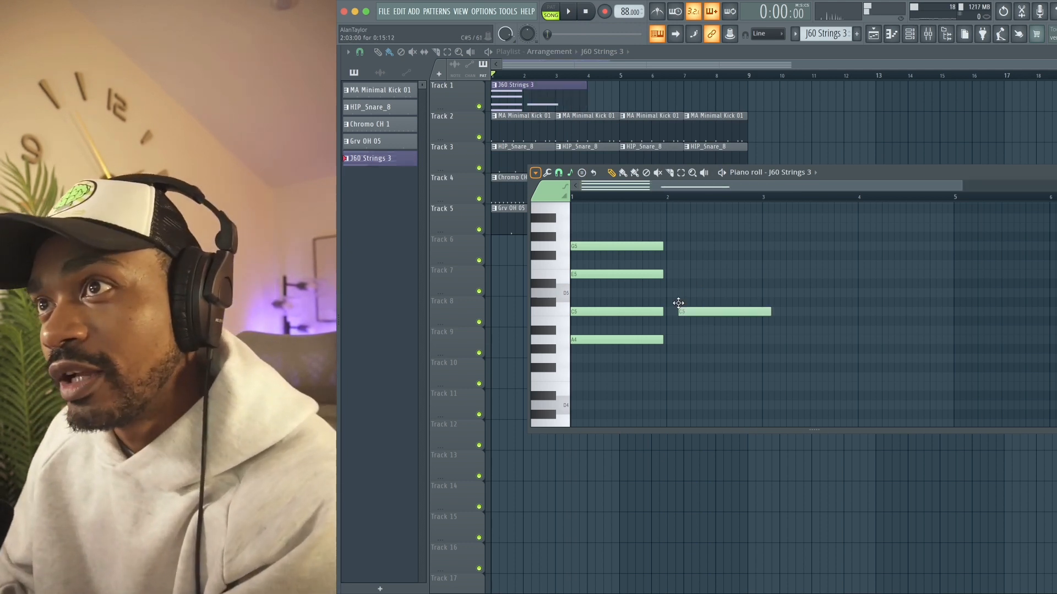
{"action": "left_click", "coordinate": [692, 293]}
{"action": "left_click", "coordinate": [693, 274]}
{"action": "left_click", "coordinate": [694, 265]}
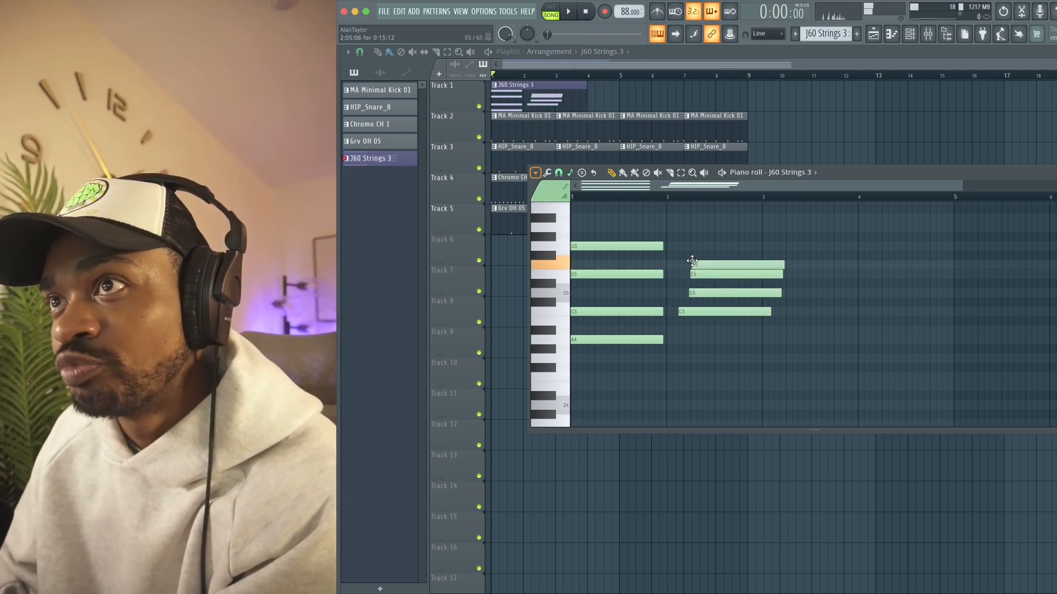
{"action": "left_click", "coordinate": [702, 246]}
{"action": "left_click", "coordinate": [702, 228]}
{"action": "left_click", "coordinate": [700, 218]}
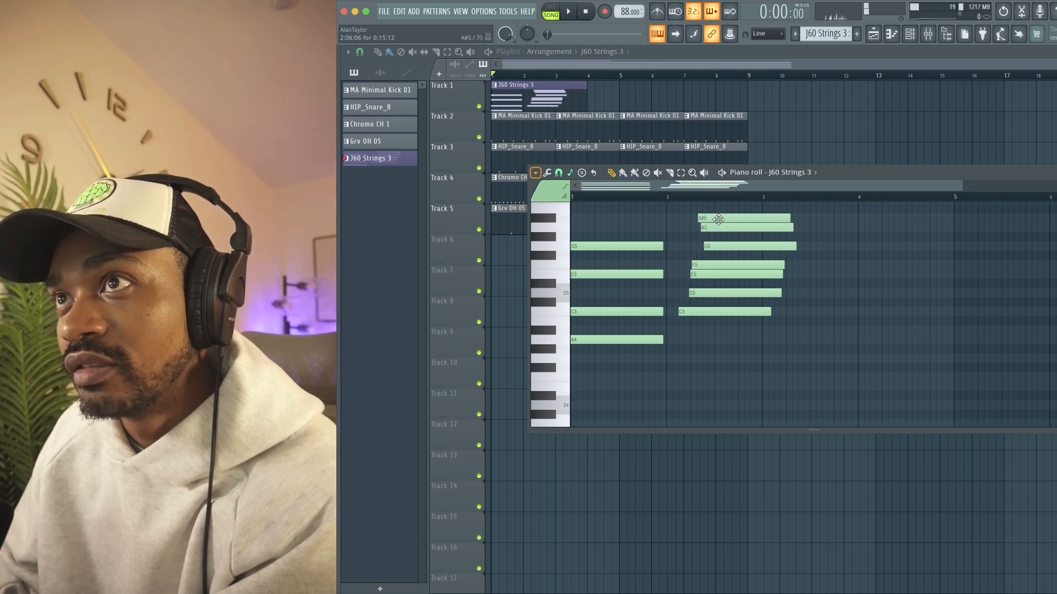
Delete all the trial scale notes from bar 2, leaving only the first chord
{"action": "right_click", "coordinate": [718, 218]}
{"action": "right_click", "coordinate": [719, 228]}
{"action": "right_click", "coordinate": [727, 274]}
{"action": "right_click", "coordinate": [725, 293]}
{"action": "right_click", "coordinate": [721, 312]}
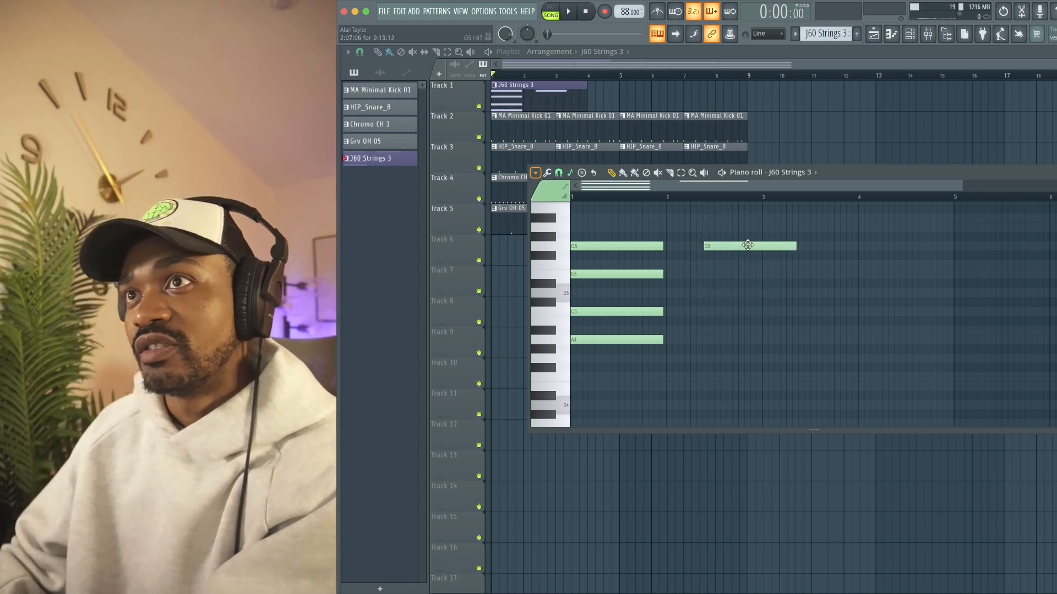
{"action": "right_click", "coordinate": [748, 245]}
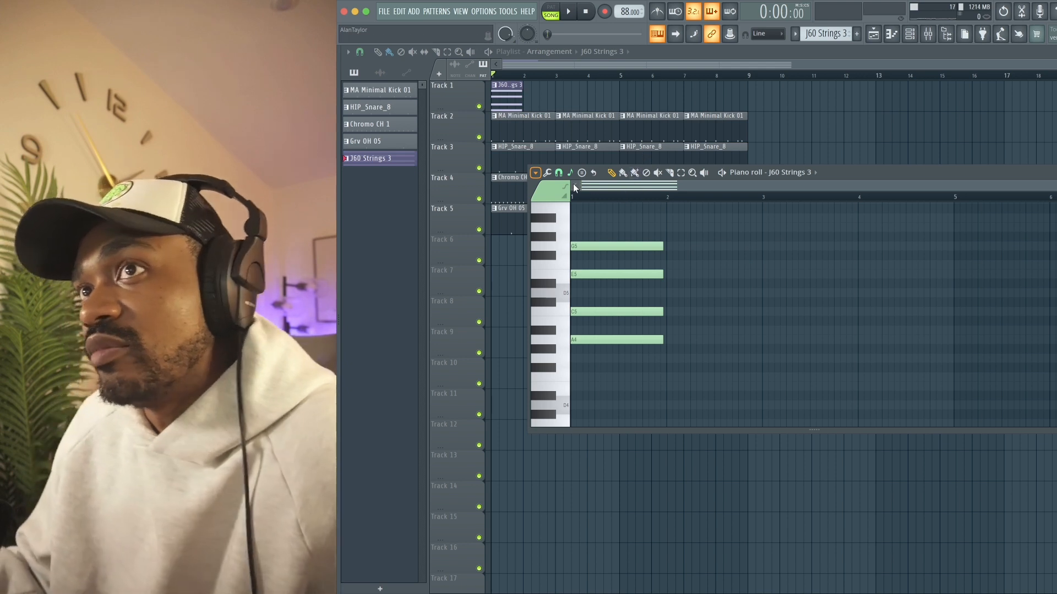
Stamp a one-bar Major 7th chord on A#4 in bar 2, shift it down within the scale to G4, and play it
{"action": "left_click", "coordinate": [558, 173]}
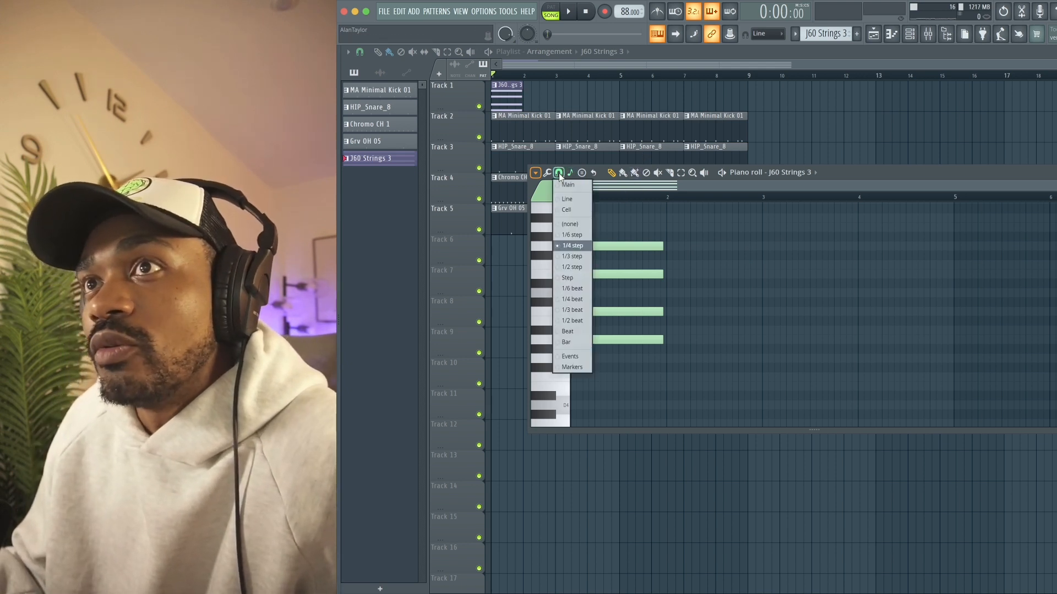
{"action": "left_click", "coordinate": [558, 173]}
{"action": "left_click", "coordinate": [559, 173]}
{"action": "left_click", "coordinate": [559, 174]}
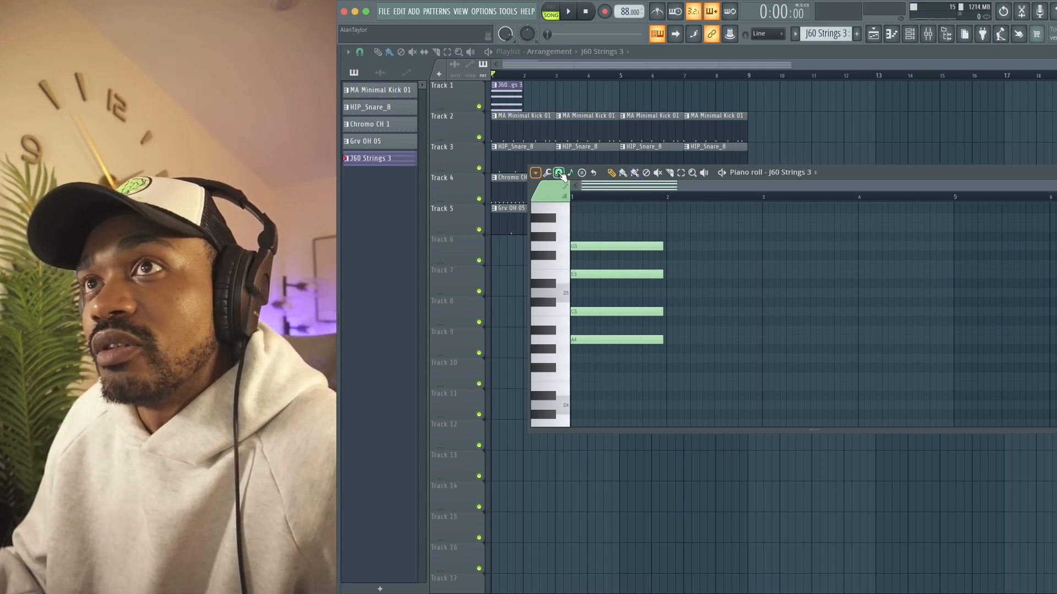
{"action": "left_click", "coordinate": [560, 174]}
{"action": "left_click", "coordinate": [605, 131]}
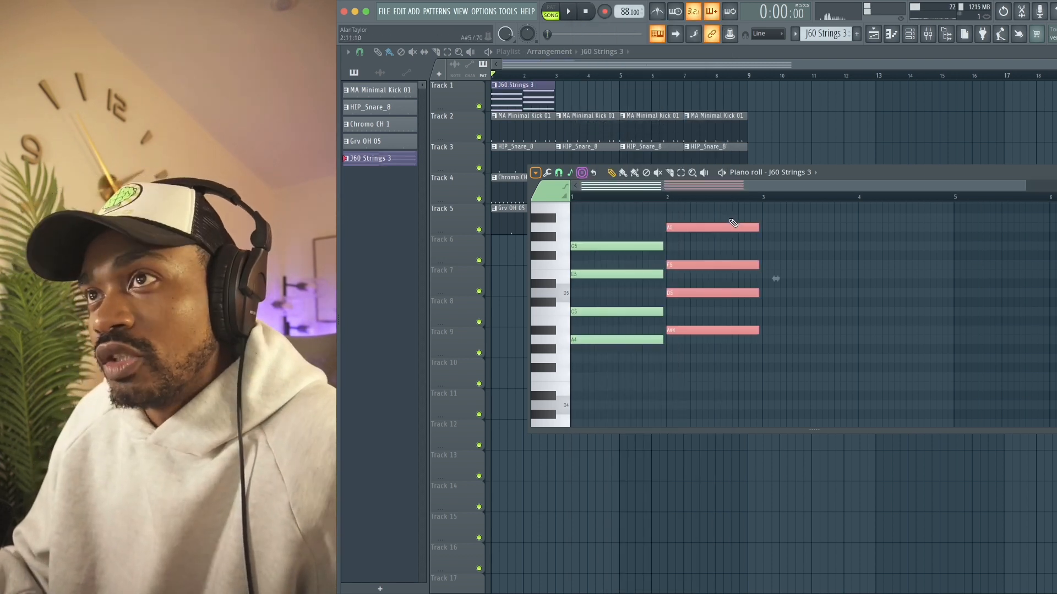
{"action": "left_click_drag", "start_coordinate": [731, 226], "coordinate": [723, 263]}
{"action": "key", "text": "space"}
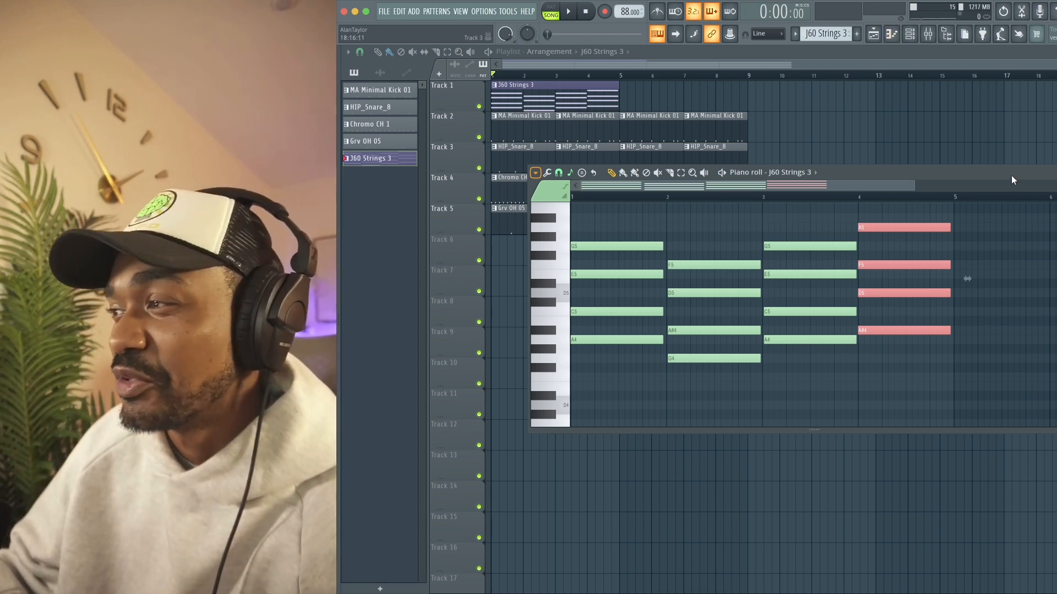
Move the piano roll window, then play and stop the four-bar chord progression
{"action": "left_click_drag", "start_coordinate": [1012, 181], "coordinate": [1037, 228]}
{"action": "key", "text": "space"}
{"action": "key", "text": "space"}
Open the J60 Strings 3 Kepler instrument from the channel rack and lower its VCF resonance and frequency while the song plays
{"action": "key", "text": "F7"}
{"action": "key", "text": "F6"}
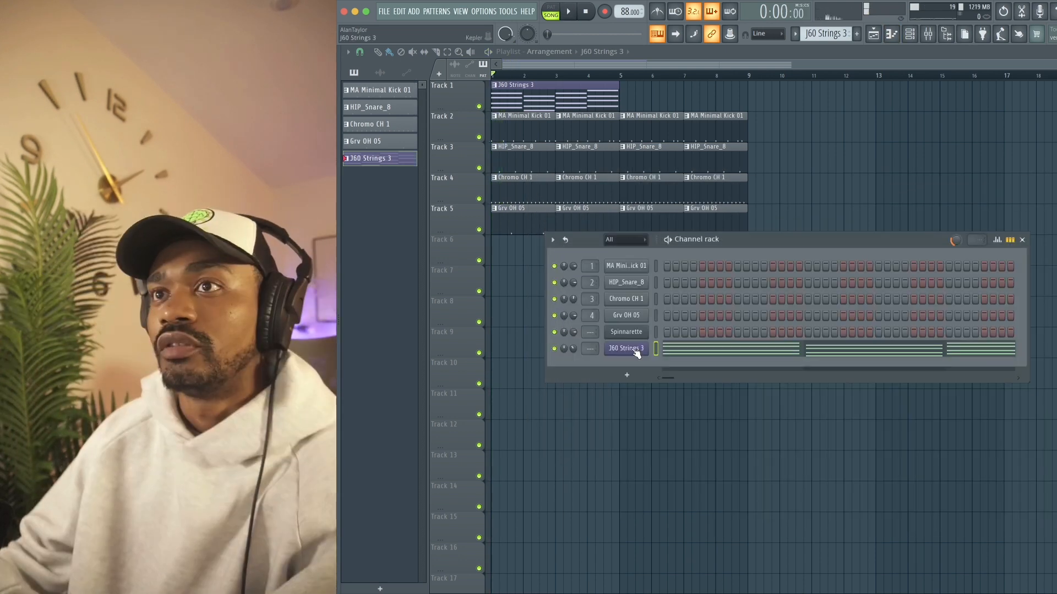
{"action": "left_click", "coordinate": [626, 347]}
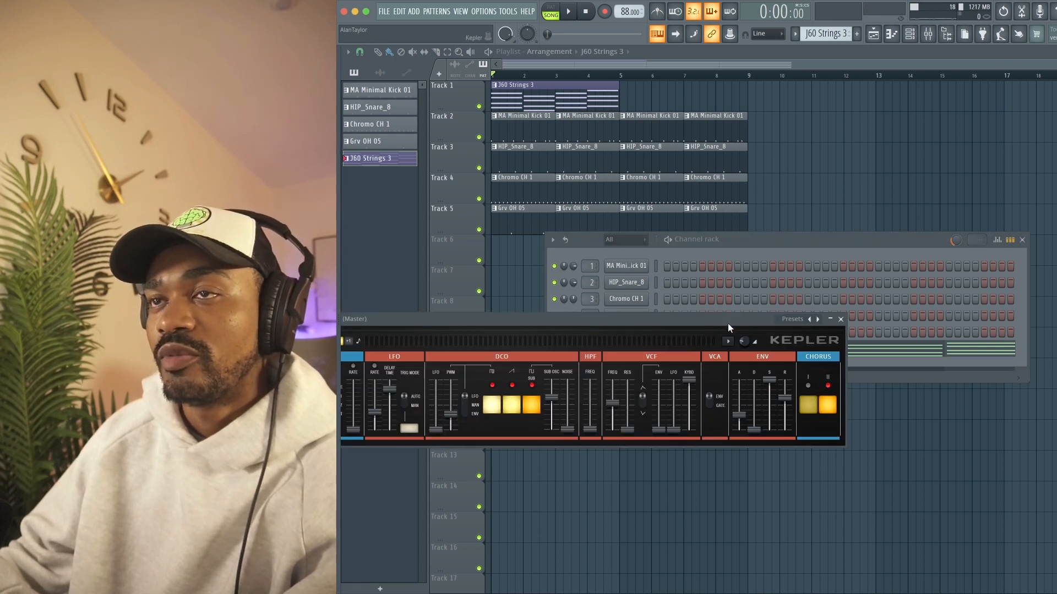
{"action": "left_click_drag", "start_coordinate": [727, 322], "coordinate": [864, 346]}
{"action": "key", "text": "space"}
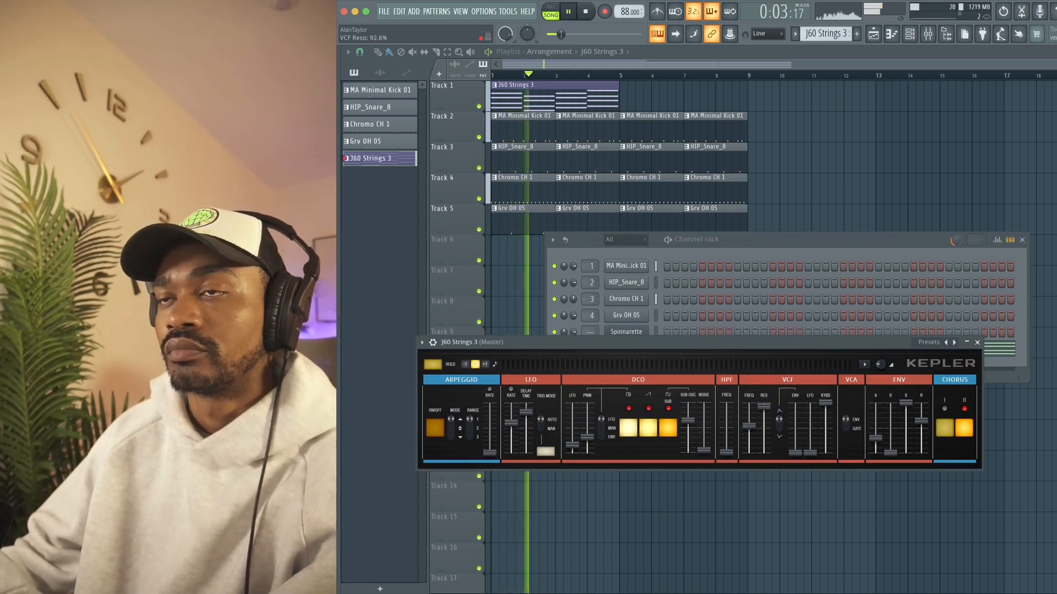
{"action": "left_click_drag", "start_coordinate": [763, 406], "coordinate": [749, 432]}
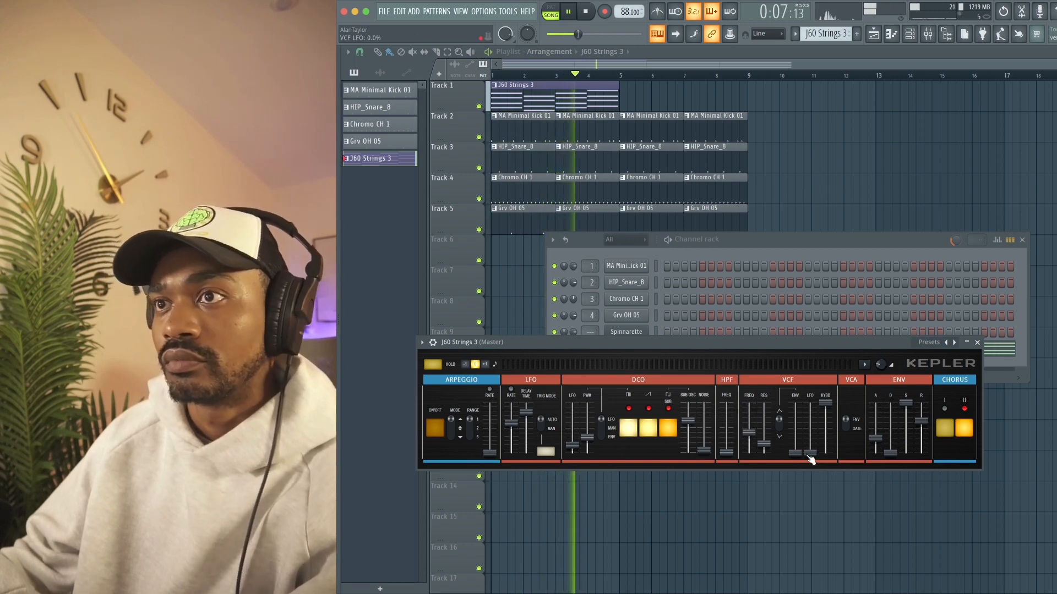
{"action": "left_click_drag", "start_coordinate": [763, 443], "coordinate": [764, 445]}
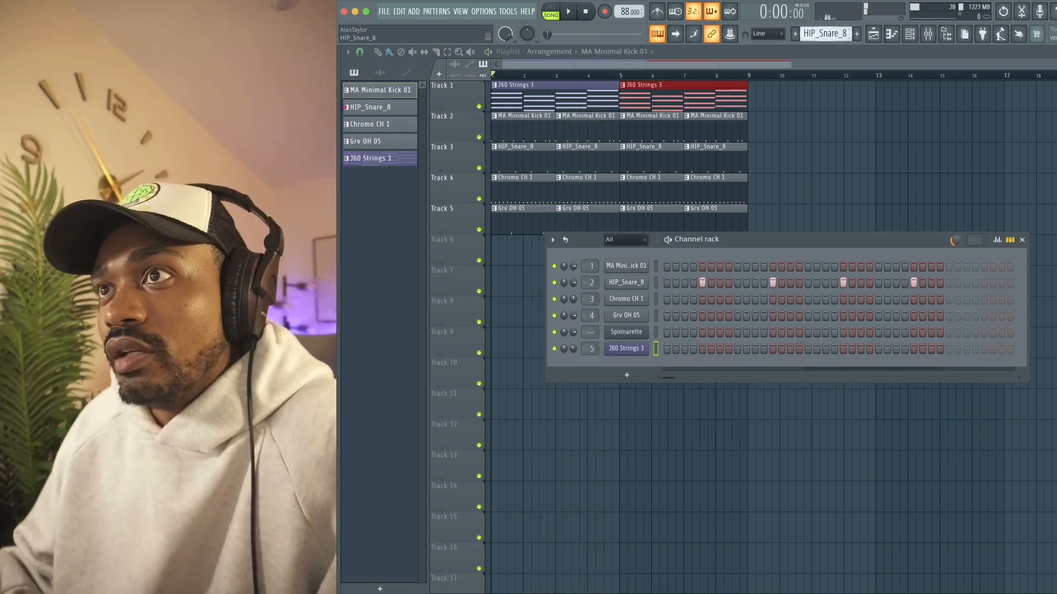
Switch to the Chromo CH 1 pattern, open its channel in the piano roll, and play the song
{"action": "scroll", "coordinate": [825, 34], "scroll_direction": "down", "scroll_amount": 1}
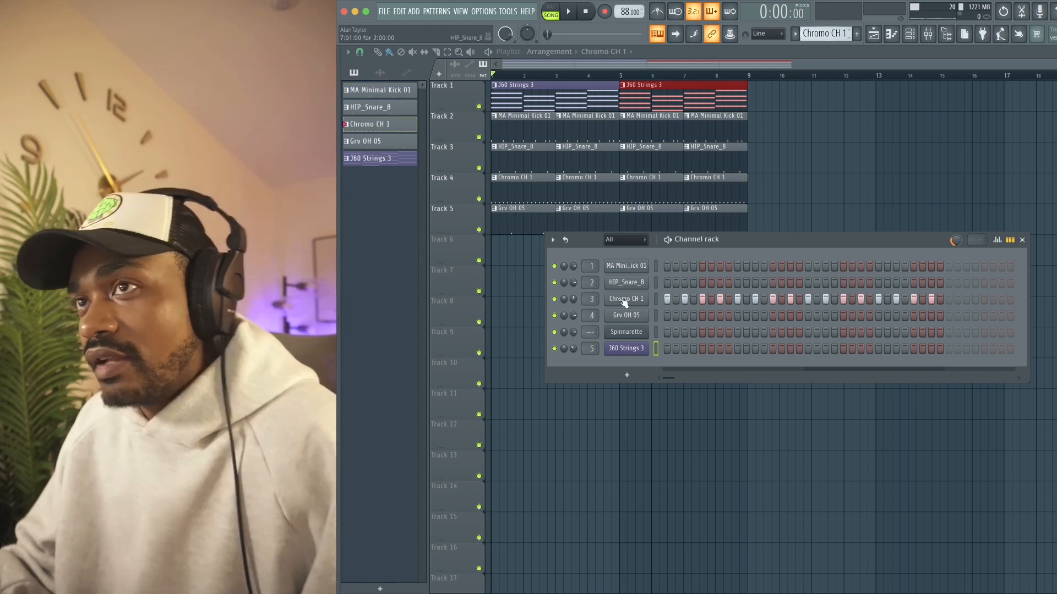
{"action": "right_click", "coordinate": [642, 300]}
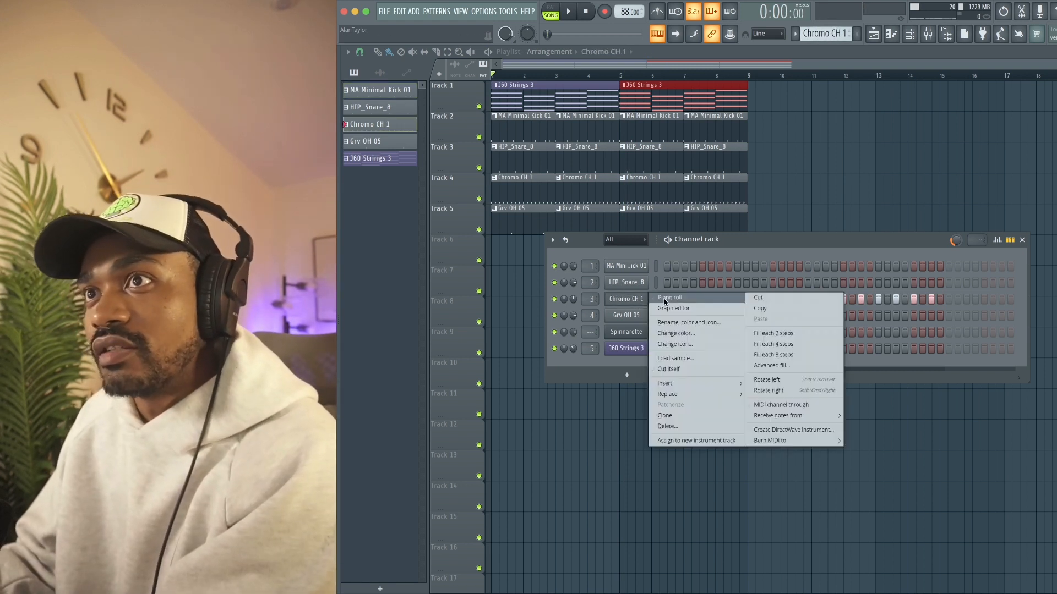
{"action": "left_click", "coordinate": [668, 298]}
{"action": "key", "text": "space"}
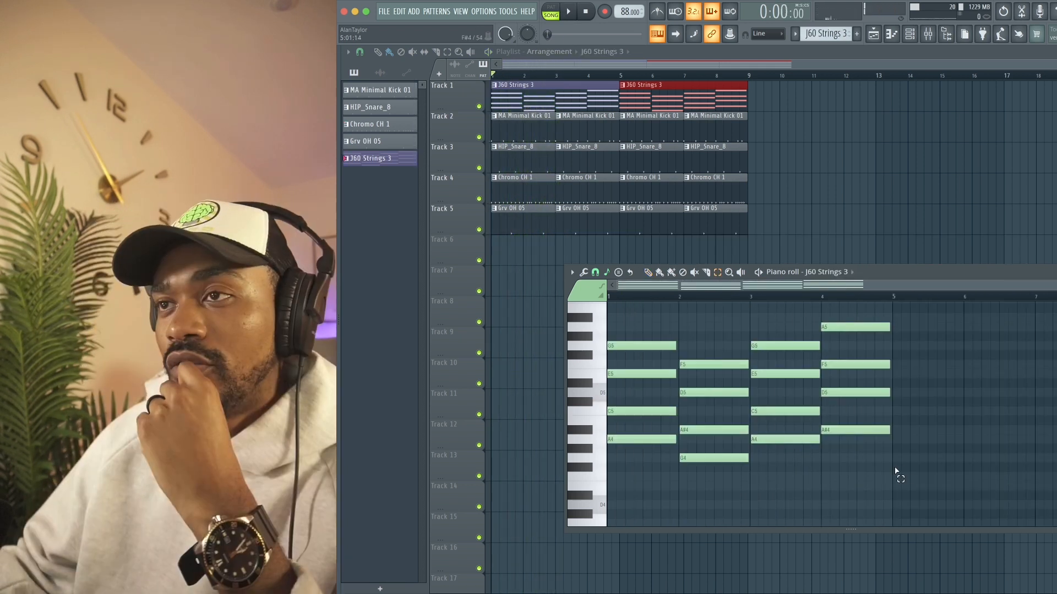
Shift all four J60 Strings chords down one scale step so the first chord starts on G4, and play the result
{"action": "left_click_drag", "start_coordinate": [917, 481], "coordinate": [621, 371]}
{"action": "key", "text": "space"}
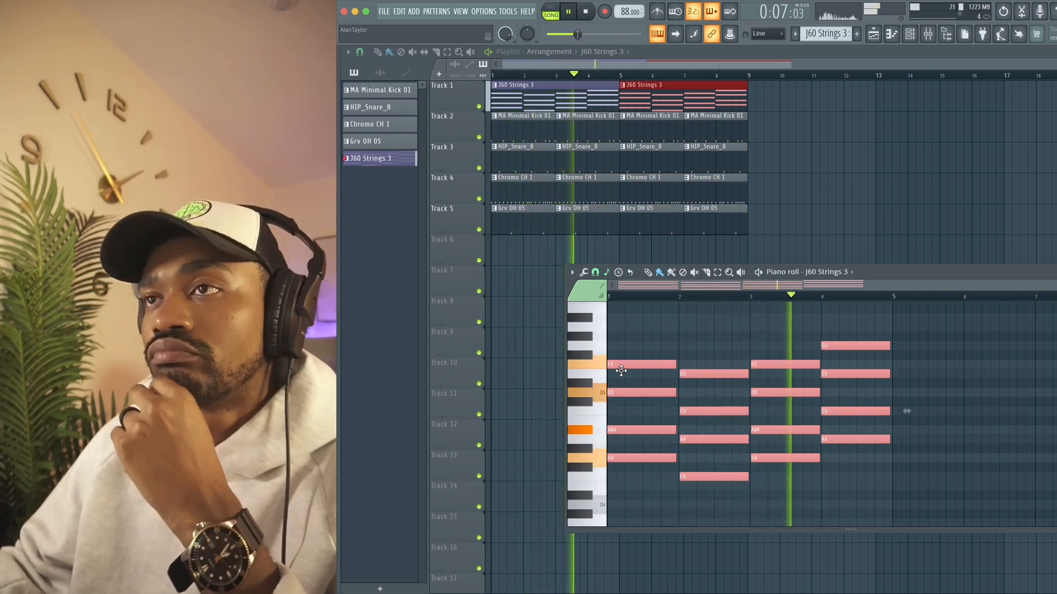
{"action": "key", "text": "space"}
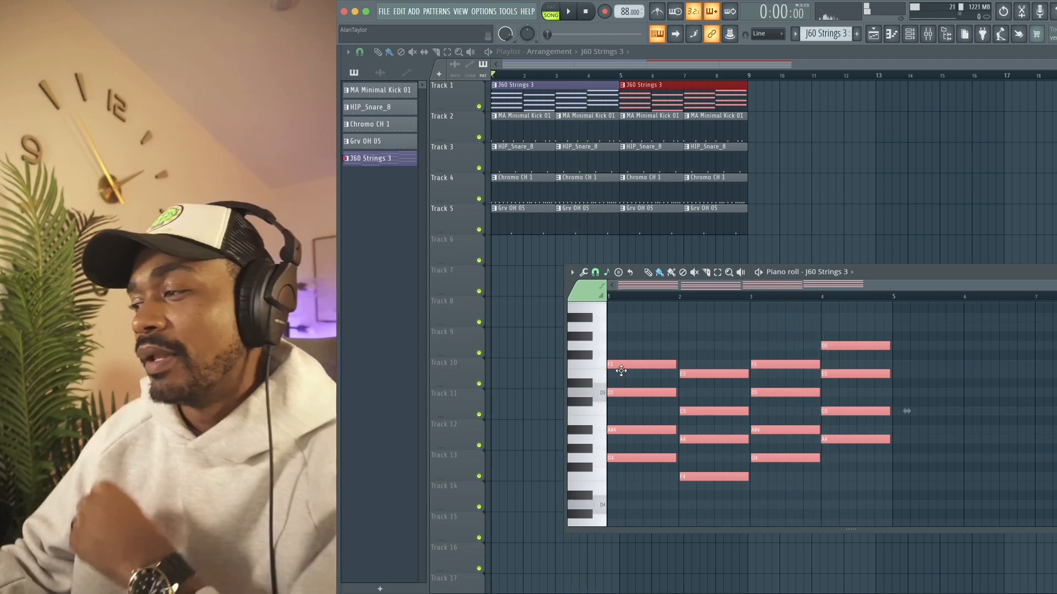
Add a second Kepler instrument to the channel rack, load its Bassguitar 1 preset, and close the instrument window
{"action": "left_click", "coordinate": [911, 37]}
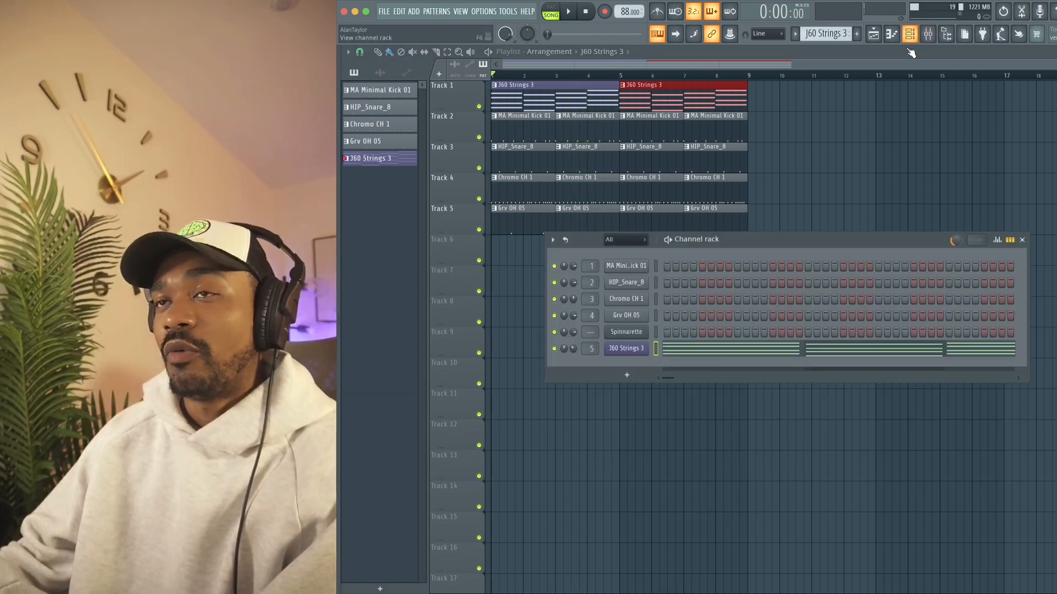
{"action": "left_click", "coordinate": [633, 380]}
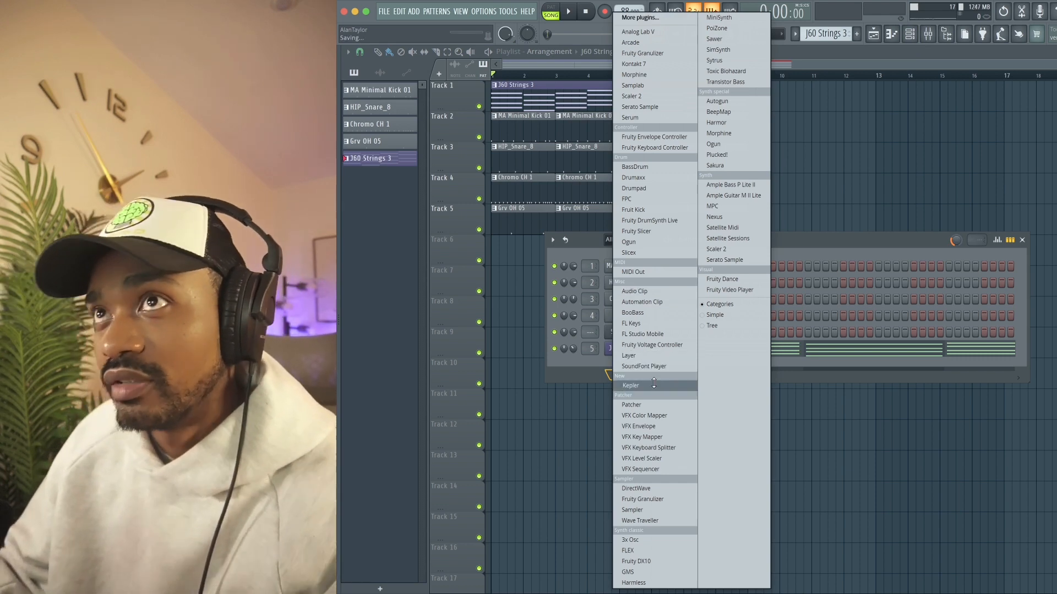
{"action": "left_click", "coordinate": [654, 387]}
{"action": "left_click_drag", "start_coordinate": [855, 118], "coordinate": [896, 186]}
{"action": "left_click", "coordinate": [937, 188]}
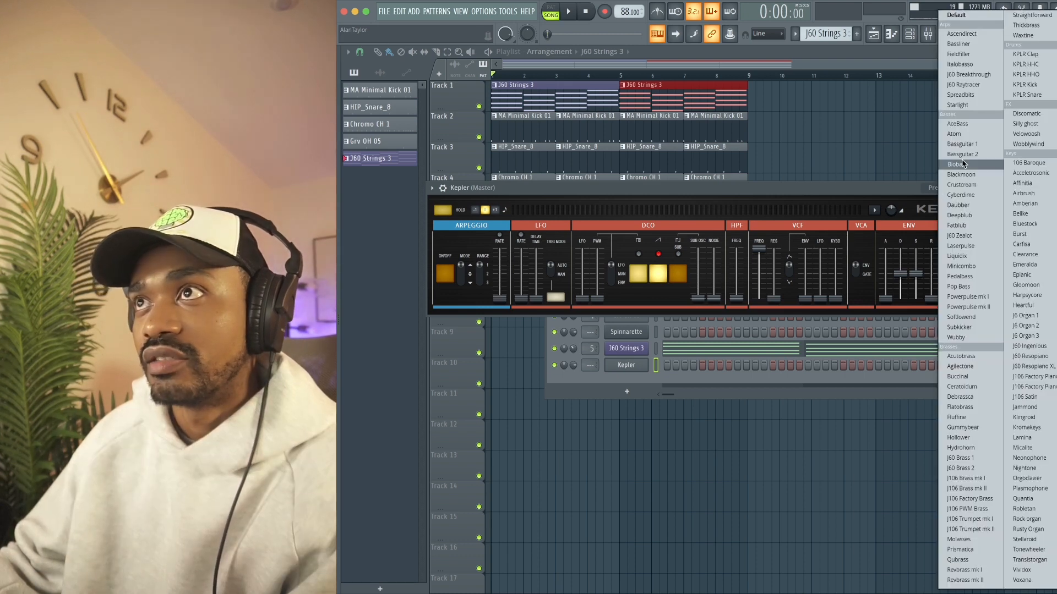
{"action": "left_click", "coordinate": [963, 154]}
{"action": "left_click", "coordinate": [957, 190]}
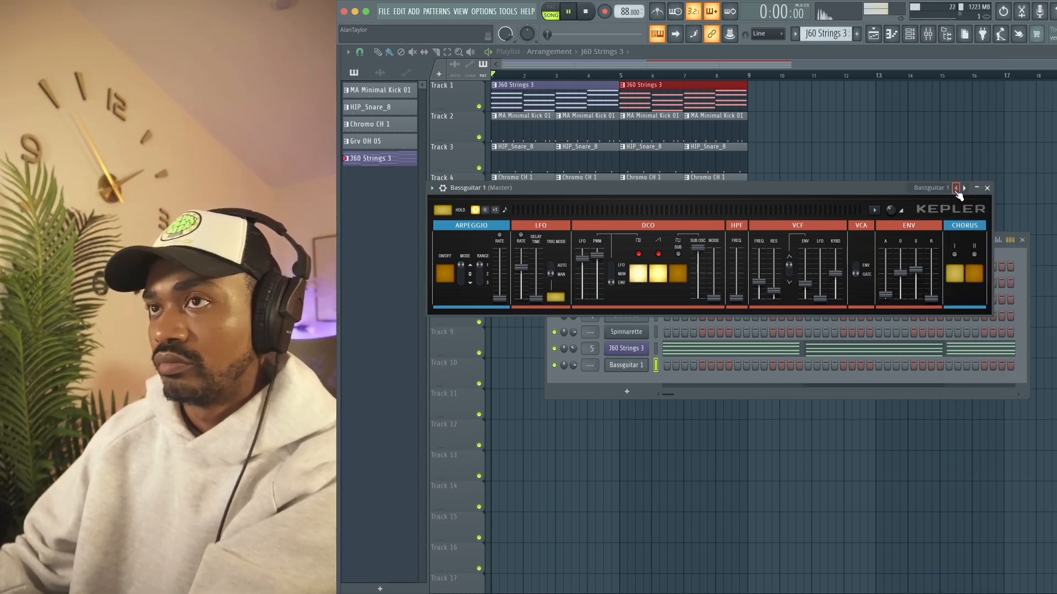
{"action": "left_click", "coordinate": [987, 188]}
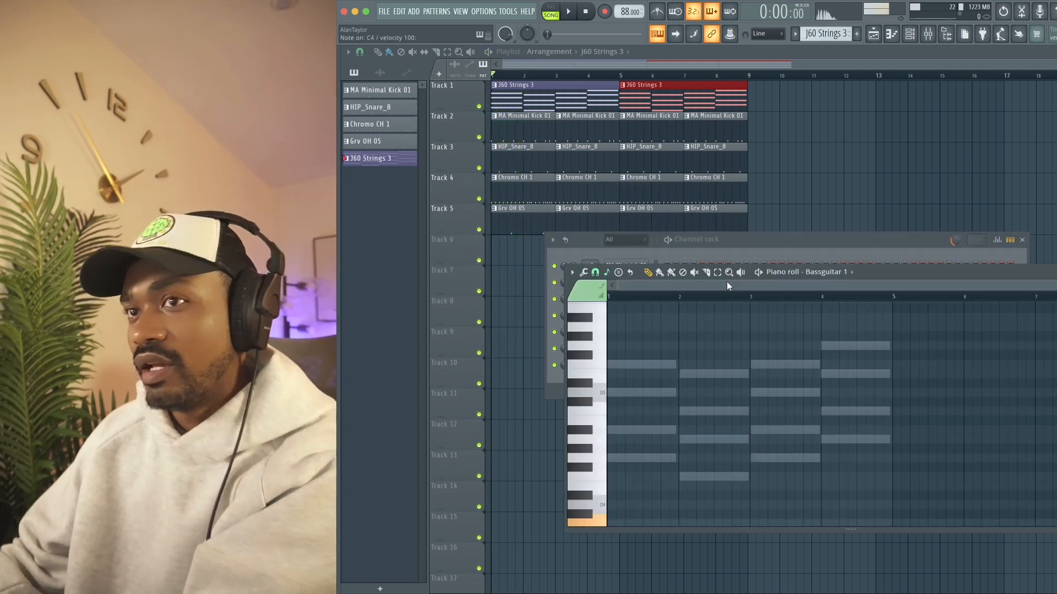
Enter one-bar root notes A#4, F4, G4 and A4 across bars 1 to 4 of the Bassguitar 1 piano roll
{"action": "scroll", "coordinate": [653, 448], "scroll_direction": "up", "scroll_amount": 3}
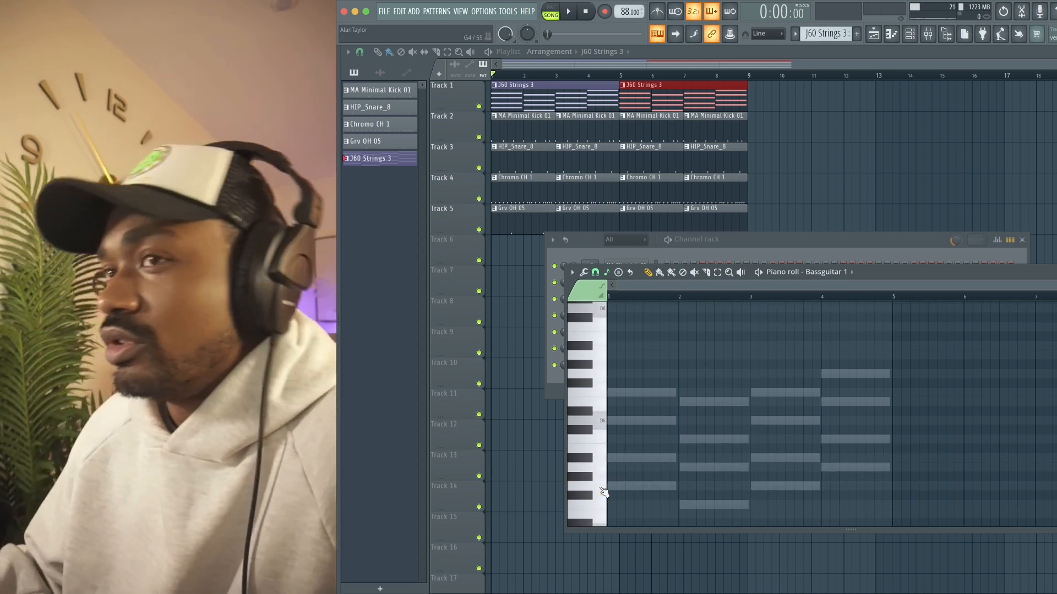
{"action": "scroll", "coordinate": [790, 359], "scroll_direction": "up", "scroll_amount": 4, "text": "ctrl"}
{"action": "scroll", "coordinate": [778, 383], "scroll_direction": "down", "scroll_amount": 1}
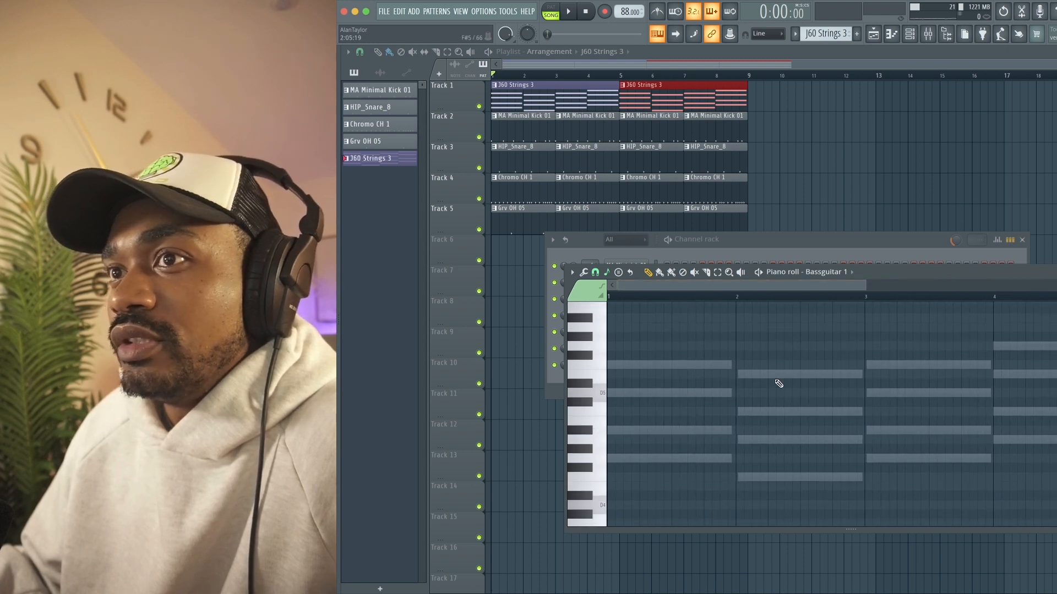
{"action": "left_click", "coordinate": [621, 461]}
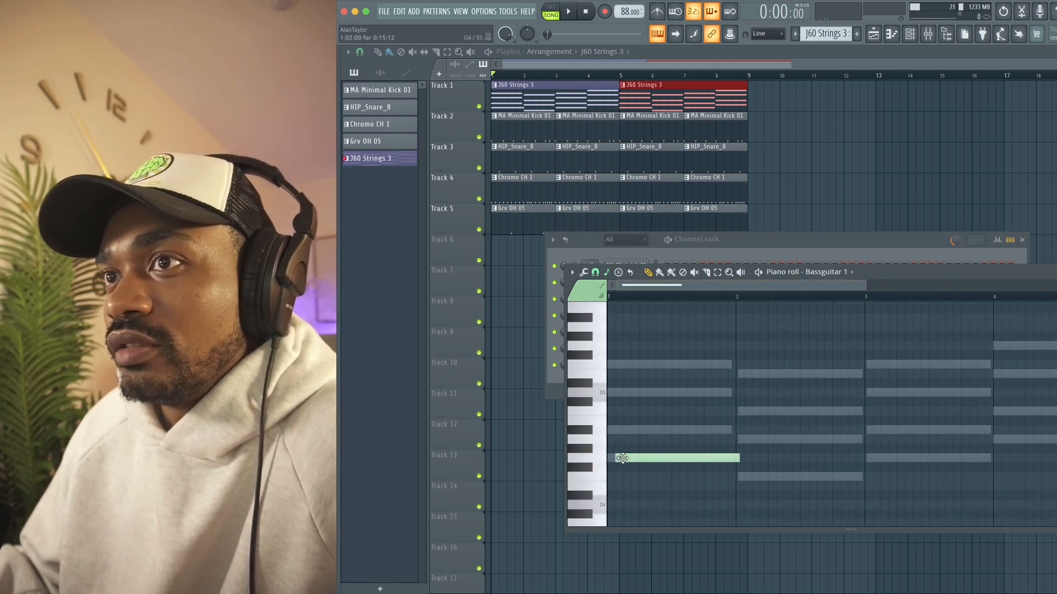
{"action": "key", "text": "space"}
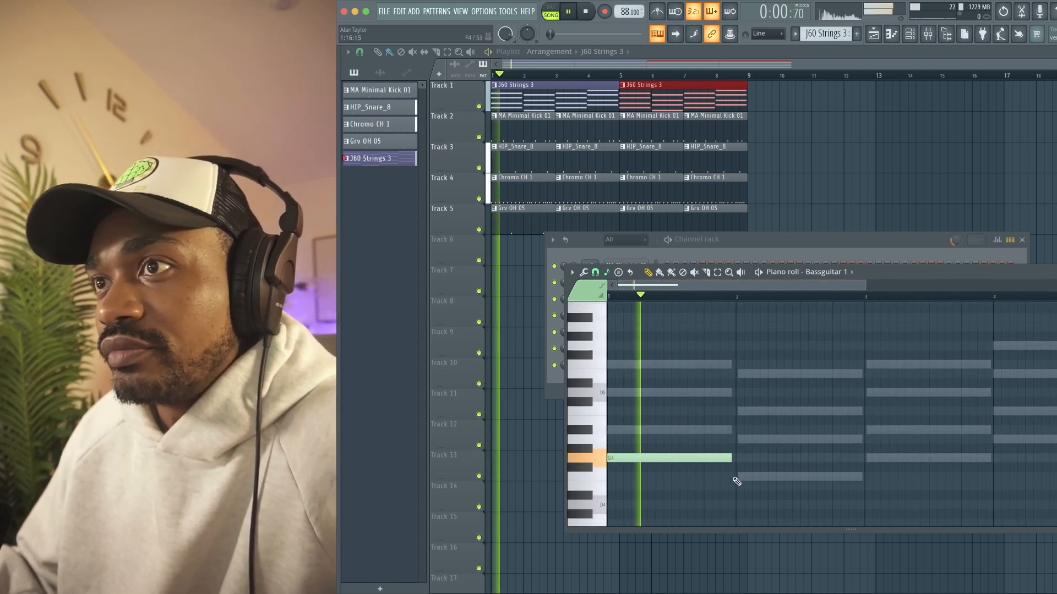
{"action": "left_click", "coordinate": [739, 476]}
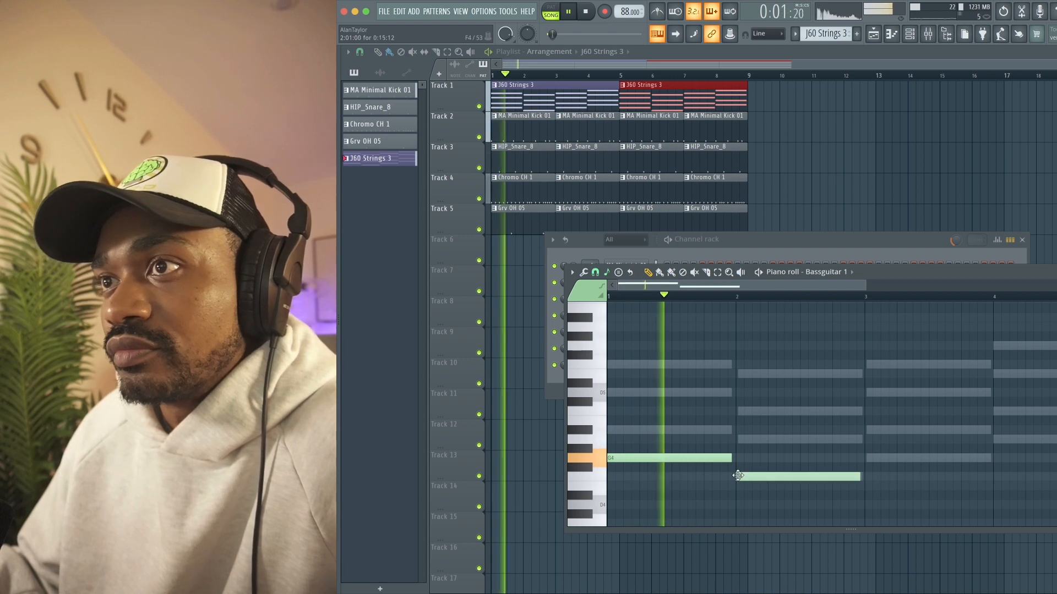
{"action": "left_click", "coordinate": [878, 460]}
{"action": "key", "text": "space"}
{"action": "left_click", "coordinate": [635, 428]}
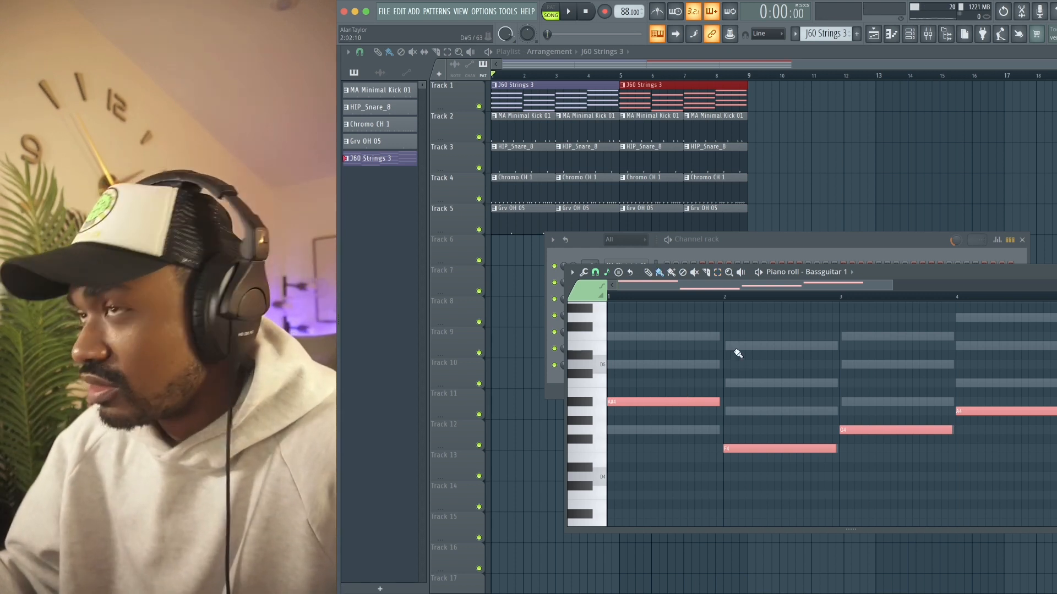
{"action": "left_click", "coordinate": [1046, 472]}
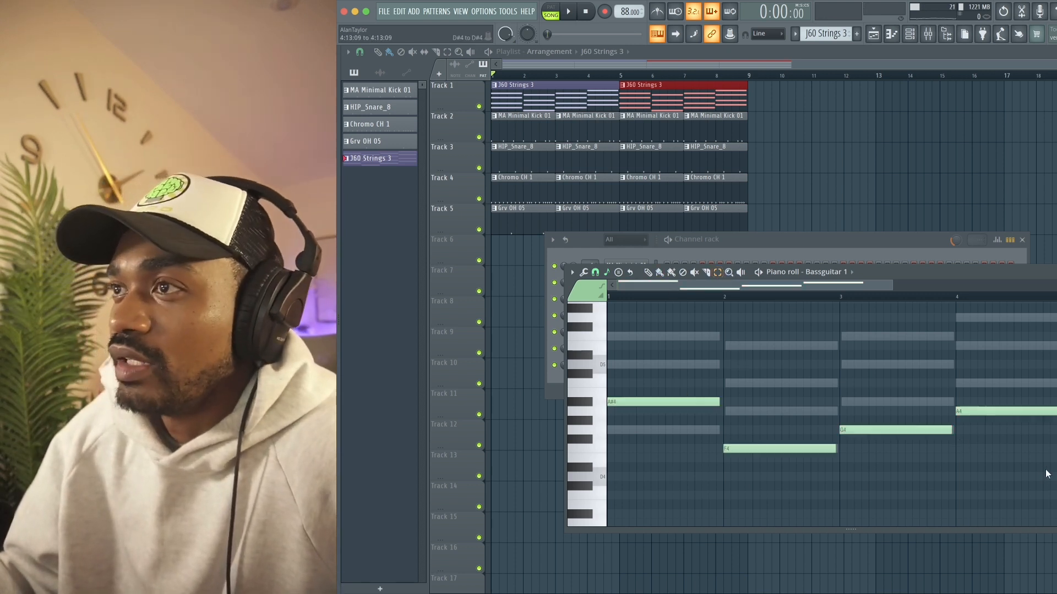
Try the Select tool on the bass notes, and draw and erase single A#5 test notes in bar 1
{"action": "left_click_drag", "start_coordinate": [1048, 464], "coordinate": [679, 310]}
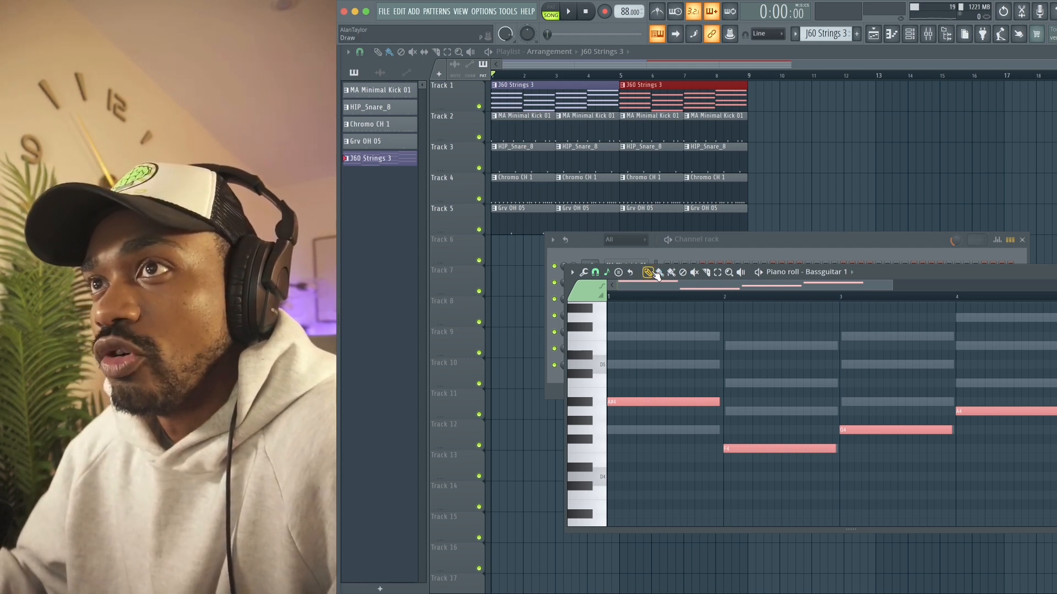
{"action": "scroll", "coordinate": [653, 358], "scroll_direction": "up", "scroll_amount": 2}
{"action": "mouse_move", "coordinate": [658, 346]}
{"action": "left_mouse_down"}
{"action": "mouse_move", "coordinate": [797, 353]}
{"action": "mouse_move", "coordinate": [648, 345]}
{"action": "left_mouse_up"}
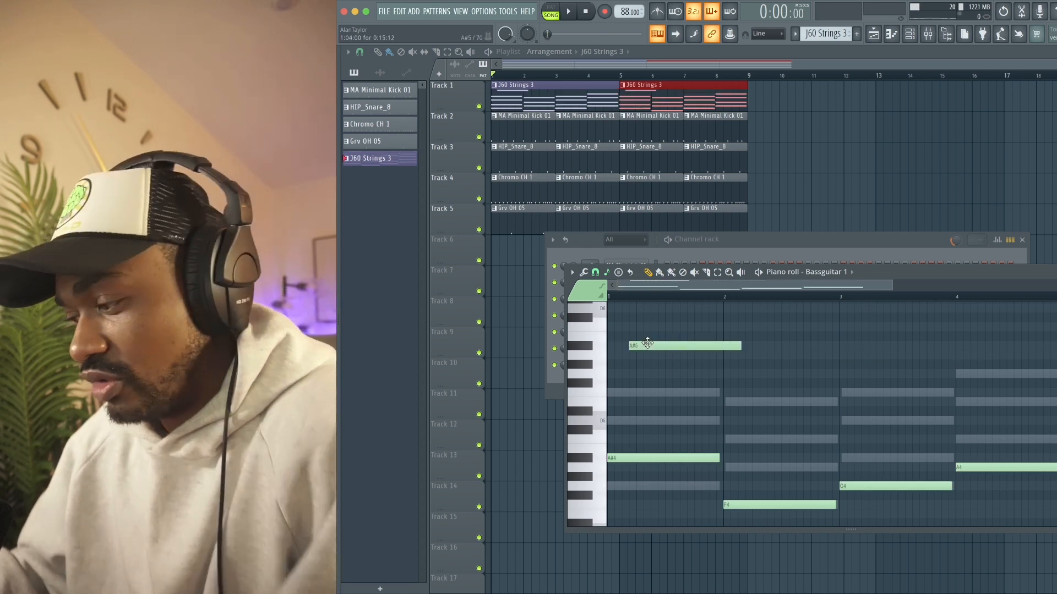
{"action": "right_click", "coordinate": [646, 343]}
{"action": "left_click", "coordinate": [634, 347]}
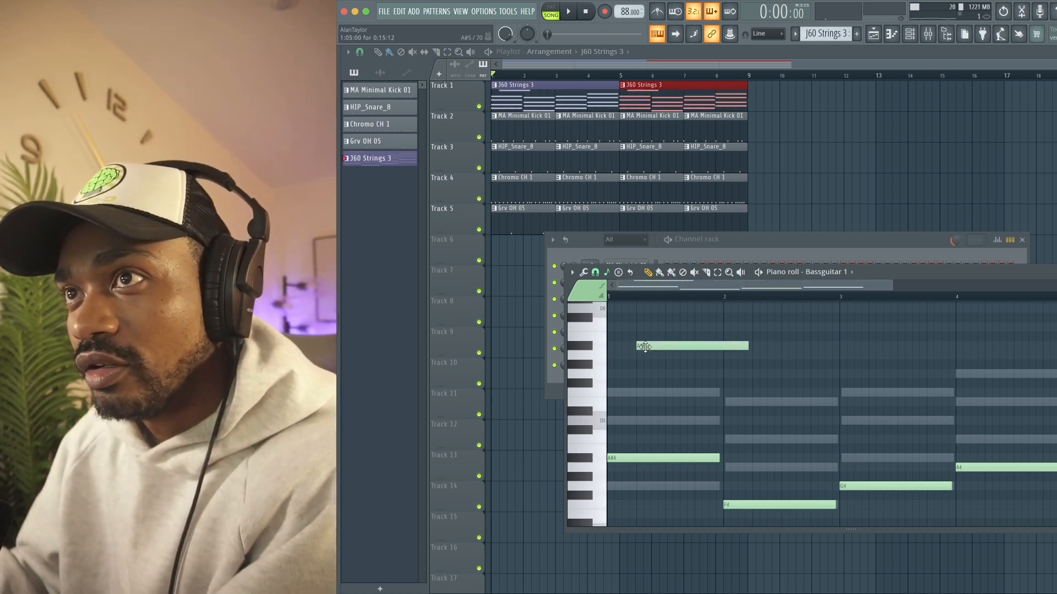
{"action": "right_click", "coordinate": [646, 346]}
Try the Paint tool with a row of one-bar A#5 notes, erasing and repainting the repeats so they reach bar 3
{"action": "mouse_move", "coordinate": [646, 347]}
{"action": "left_mouse_down"}
{"action": "mouse_move", "coordinate": [948, 344]}
{"action": "mouse_move", "coordinate": [649, 345]}
{"action": "mouse_move", "coordinate": [751, 358]}
{"action": "left_mouse_up"}
{"action": "right_click", "coordinate": [655, 344]}
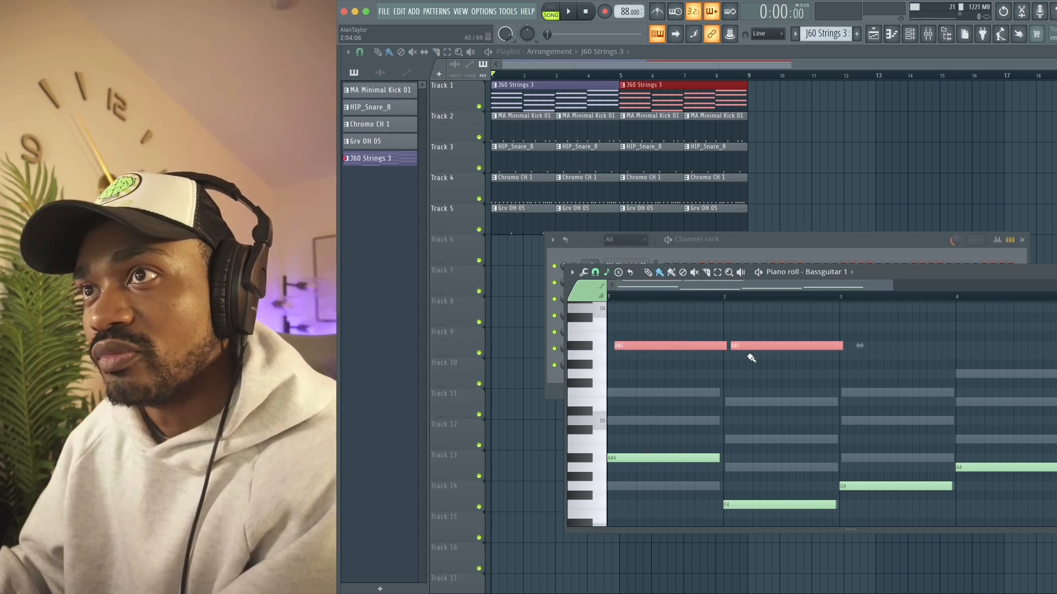
{"action": "left_click_drag", "start_coordinate": [817, 359], "coordinate": [966, 352]}
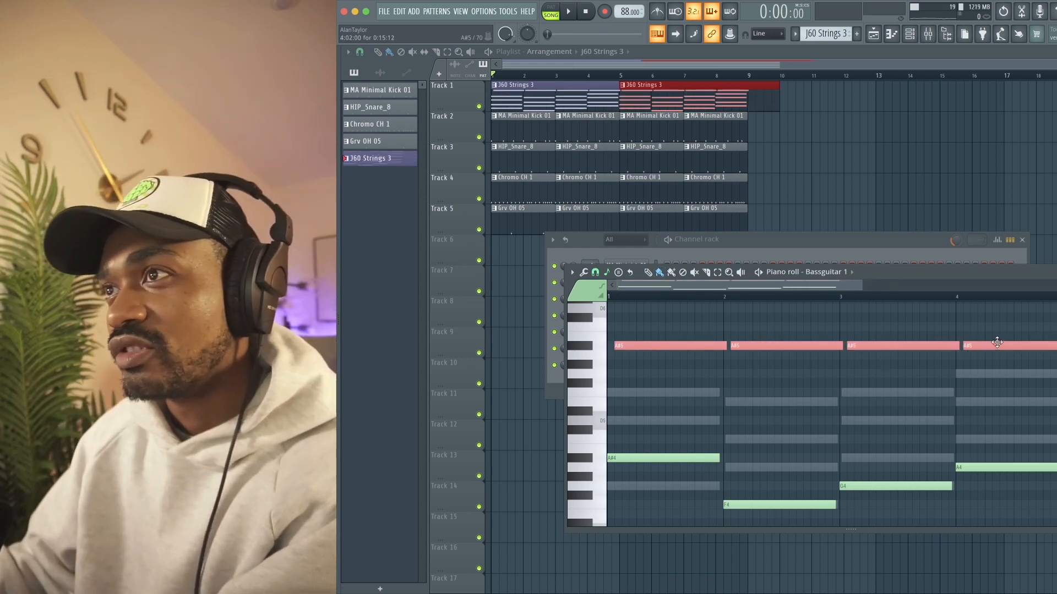
{"action": "right_click", "coordinate": [985, 345]}
{"action": "right_click", "coordinate": [902, 346]}
{"action": "right_click", "coordinate": [784, 346]}
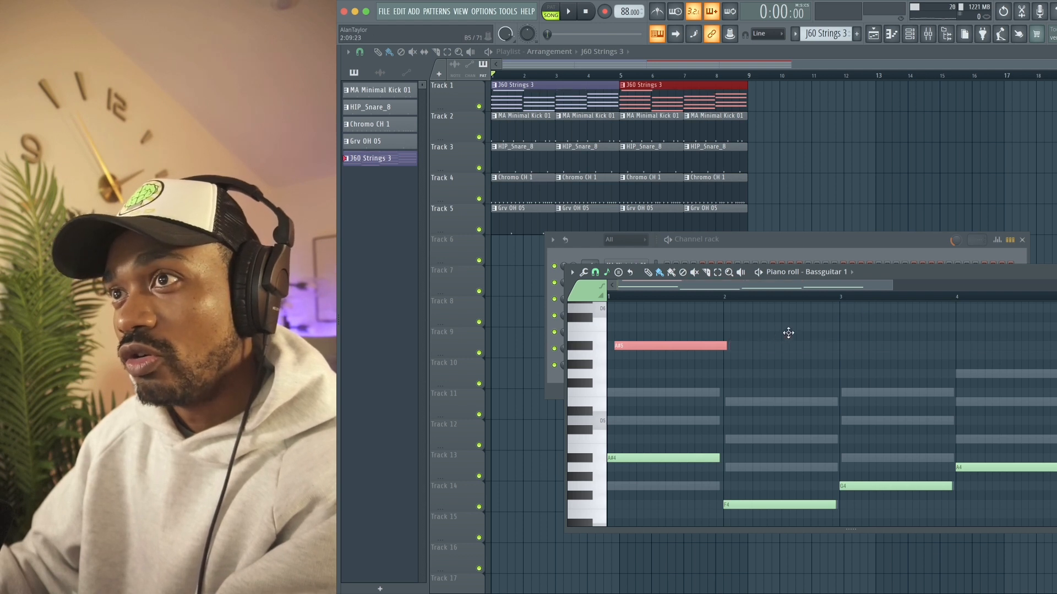
{"action": "left_click", "coordinate": [749, 345]}
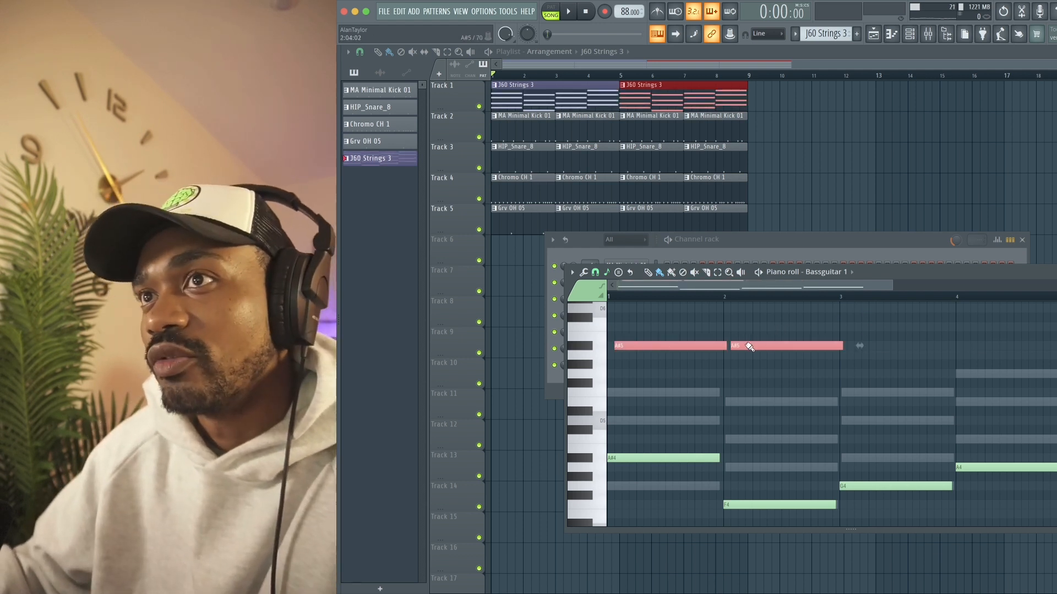
{"action": "left_click", "coordinate": [865, 345]}
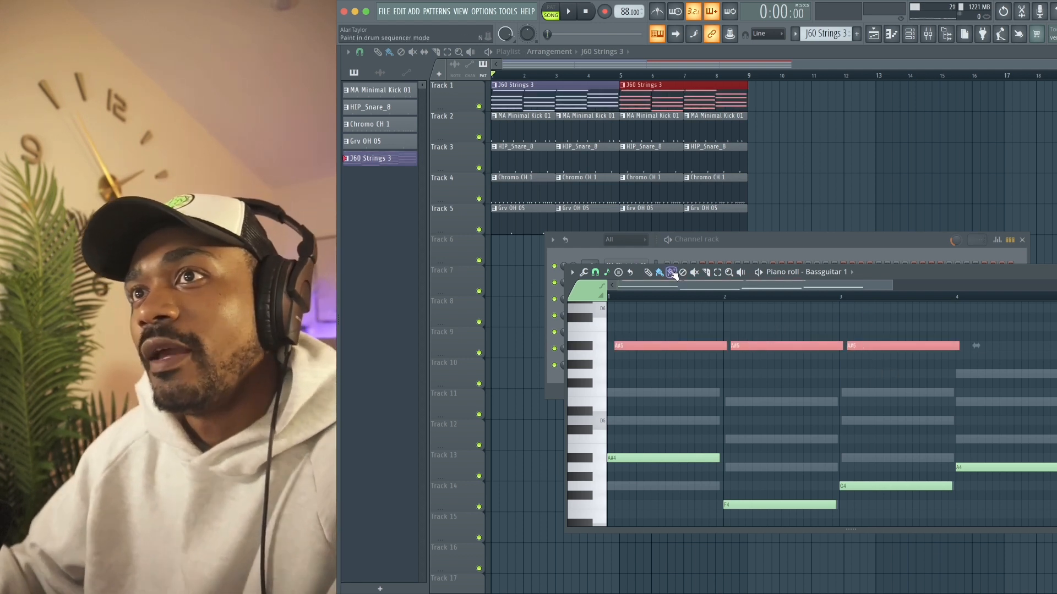
Try the drum sequencer paint mode, and mute the three A#5 test notes with the Mute tool
{"action": "left_click", "coordinate": [671, 273]}
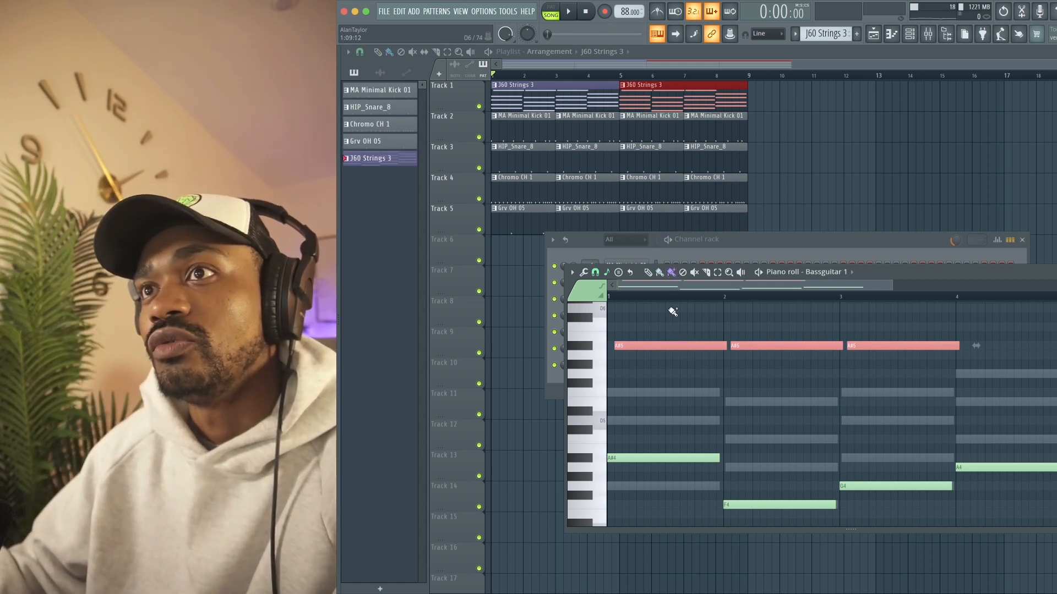
{"action": "left_click", "coordinate": [686, 348]}
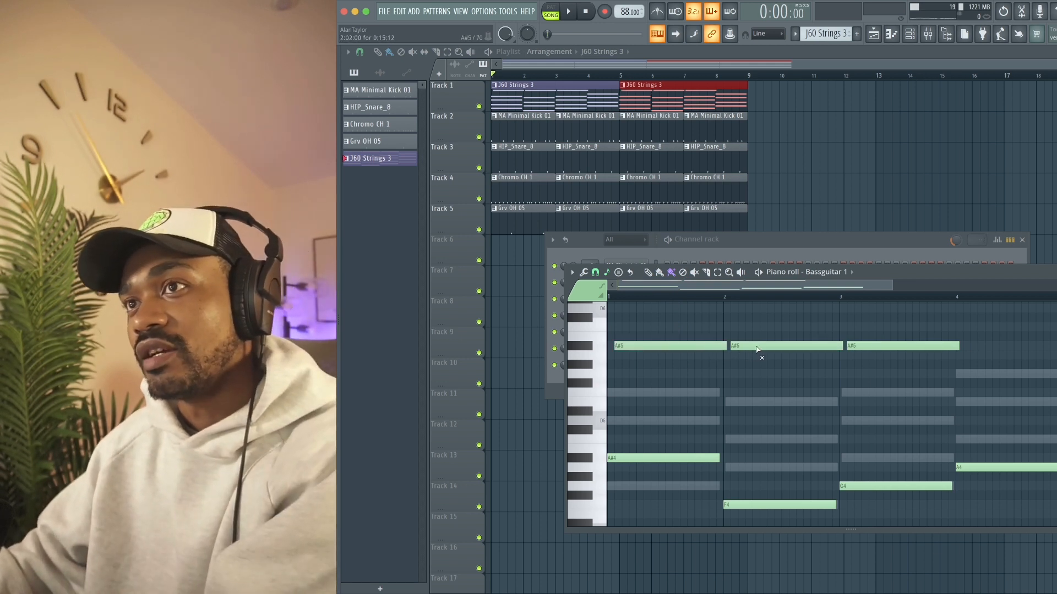
{"action": "left_click", "coordinate": [757, 349]}
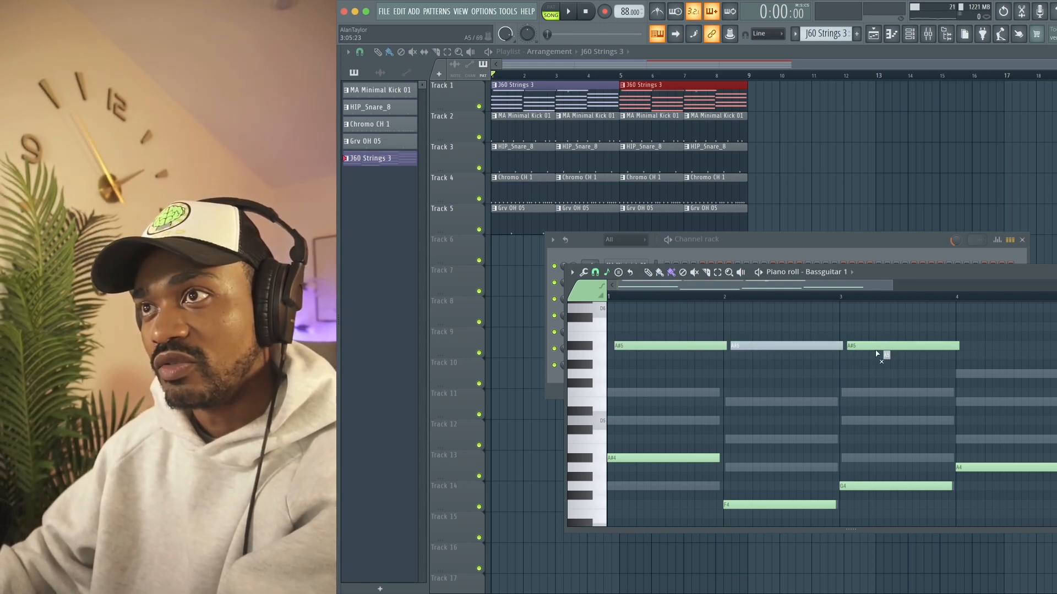
{"action": "left_click", "coordinate": [840, 347]}
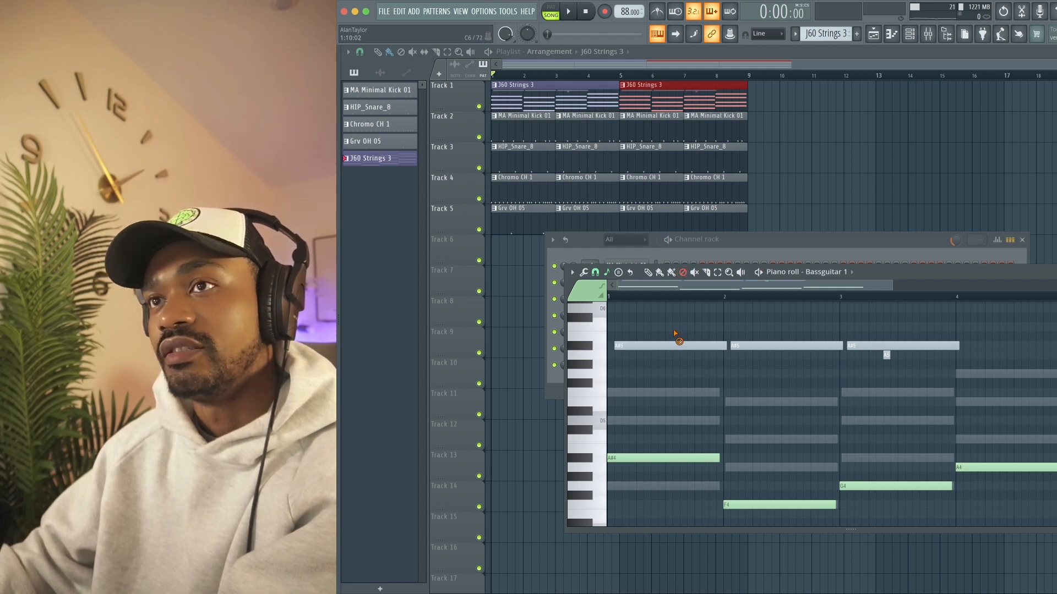
Erase the three muted A#5 test notes with the Delete tool
{"action": "left_click", "coordinate": [677, 345]}
{"action": "left_click", "coordinate": [771, 346]}
{"action": "left_click", "coordinate": [891, 346]}
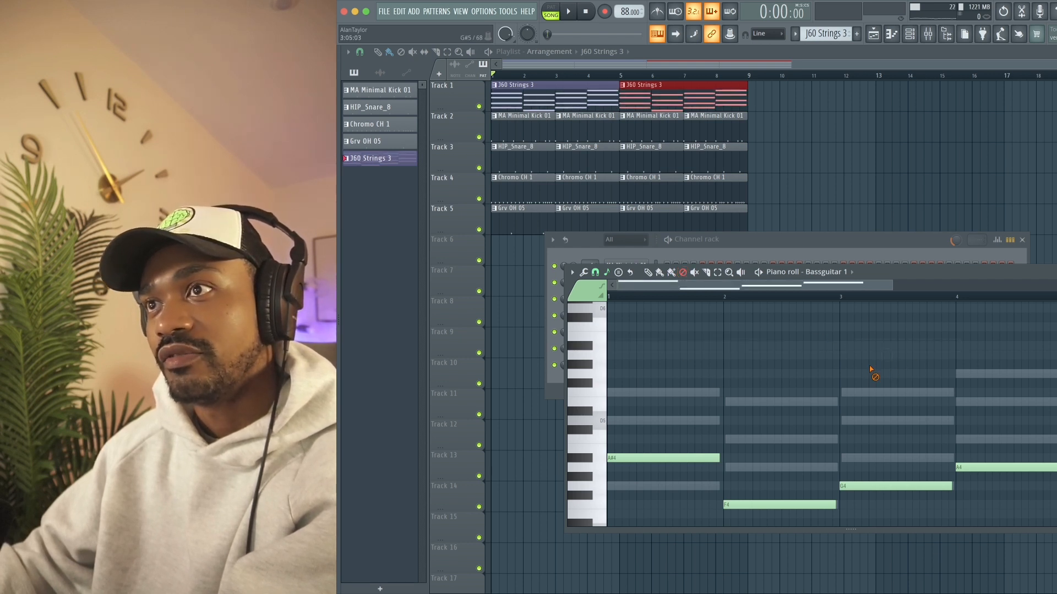
Paint two one-bar A5 test notes from bar 1 and slice each of them into three pieces
{"action": "left_click", "coordinate": [661, 273]}
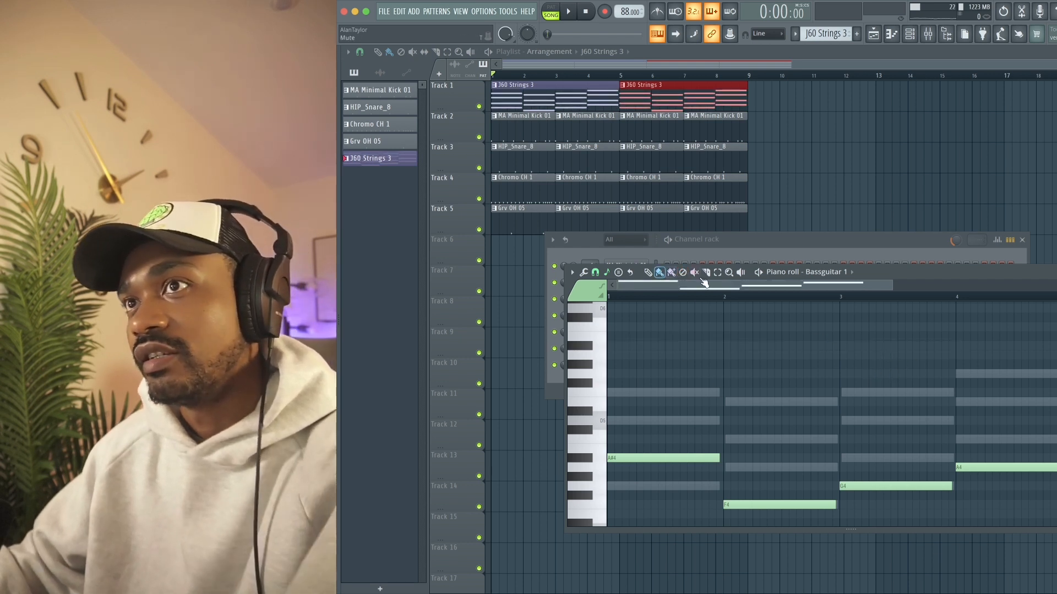
{"action": "left_click_drag", "start_coordinate": [645, 355], "coordinate": [762, 353]}
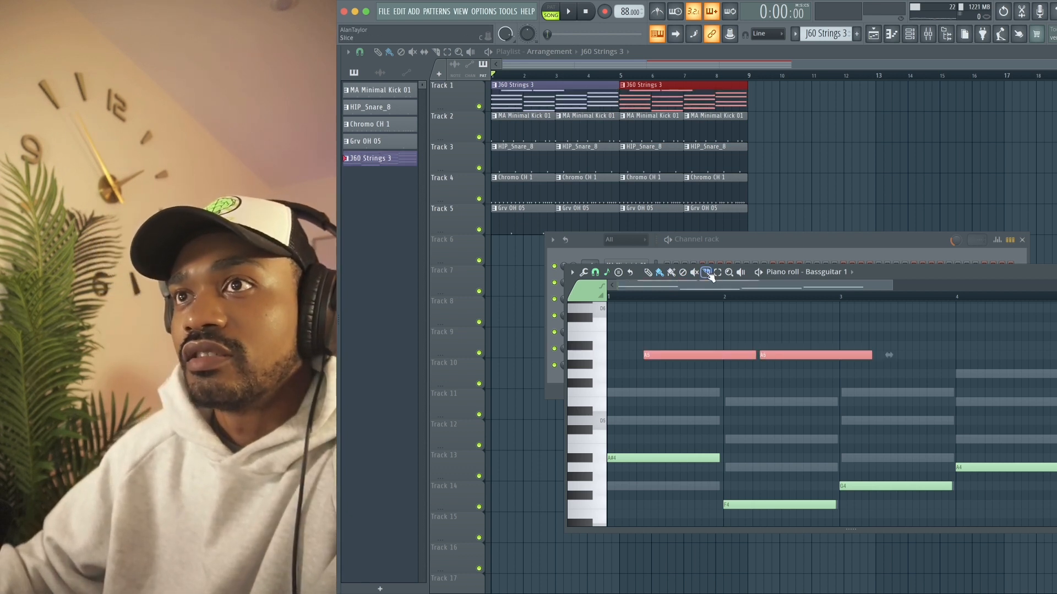
{"action": "left_click", "coordinate": [695, 353]}
{"action": "left_click", "coordinate": [733, 354]}
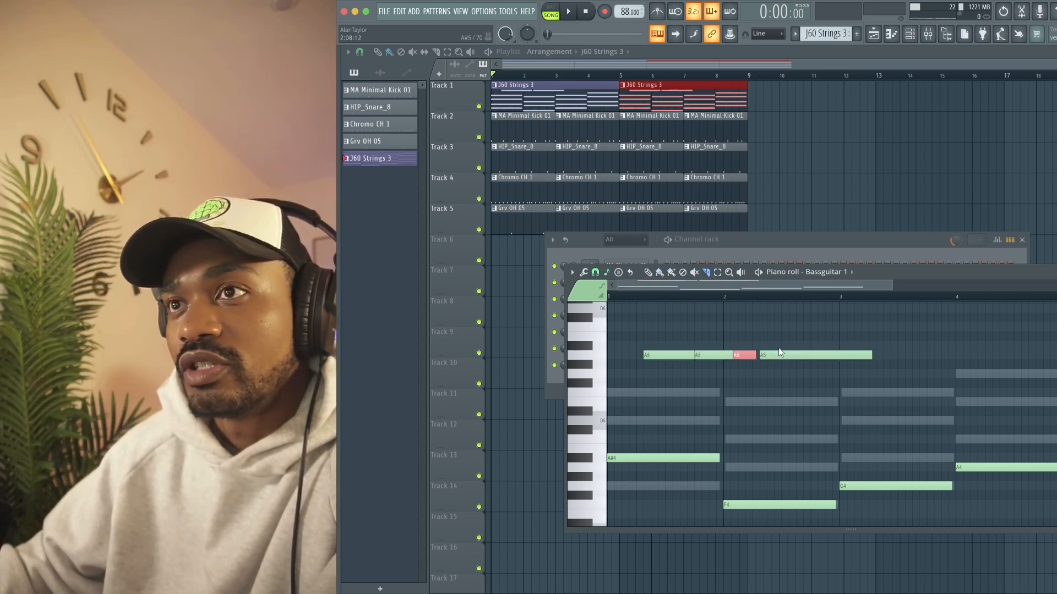
{"action": "left_click", "coordinate": [797, 353]}
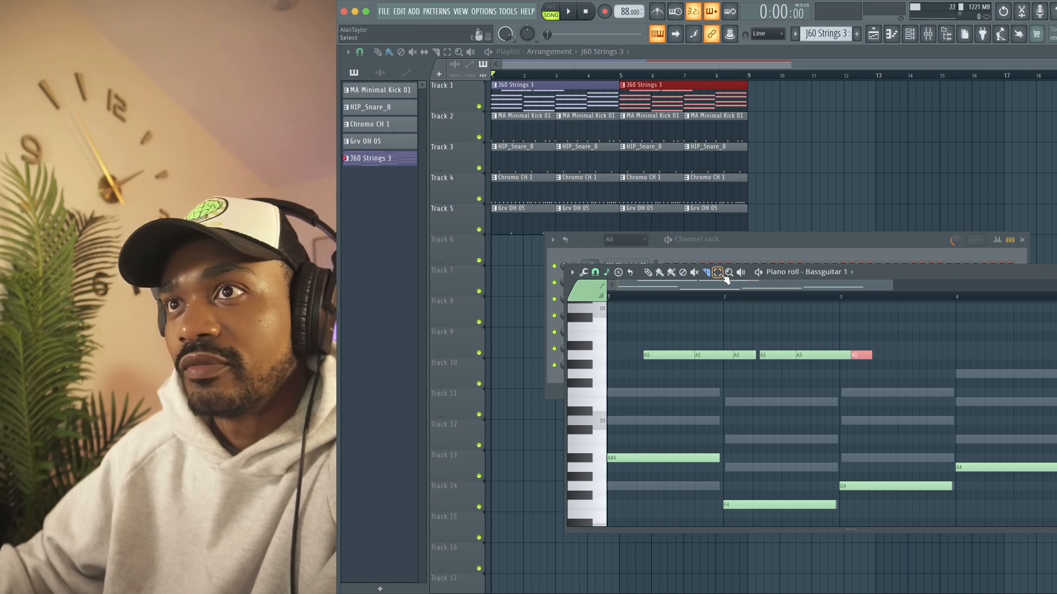
Try box-selecting the six sliced A5 test notes with the Select tool, and erase all of them
{"action": "left_click", "coordinate": [717, 272]}
{"action": "left_click_drag", "start_coordinate": [886, 369], "coordinate": [672, 332]}
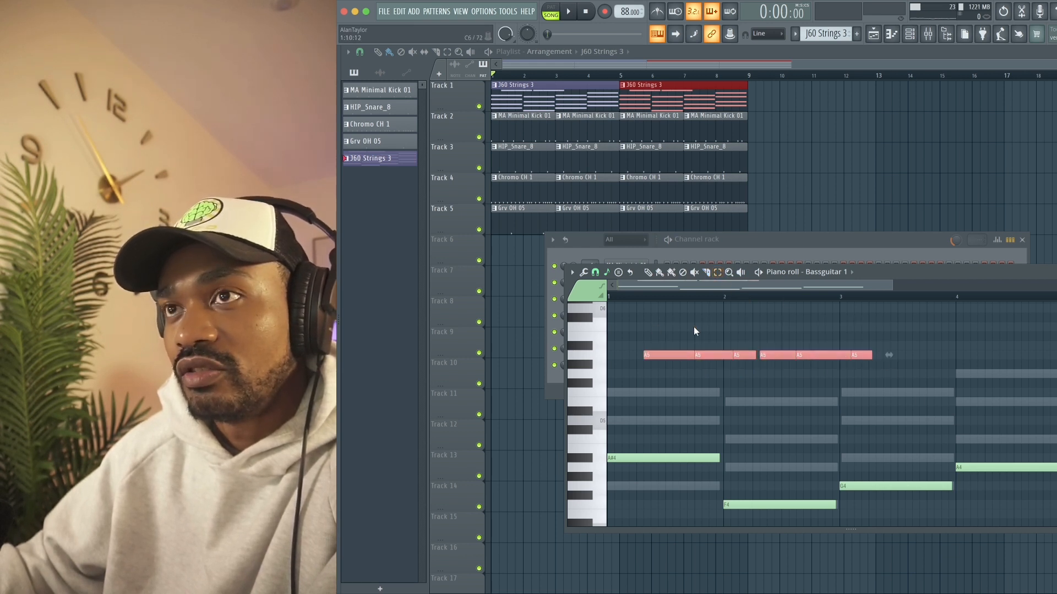
{"action": "left_click_drag", "start_coordinate": [973, 440], "coordinate": [642, 323]}
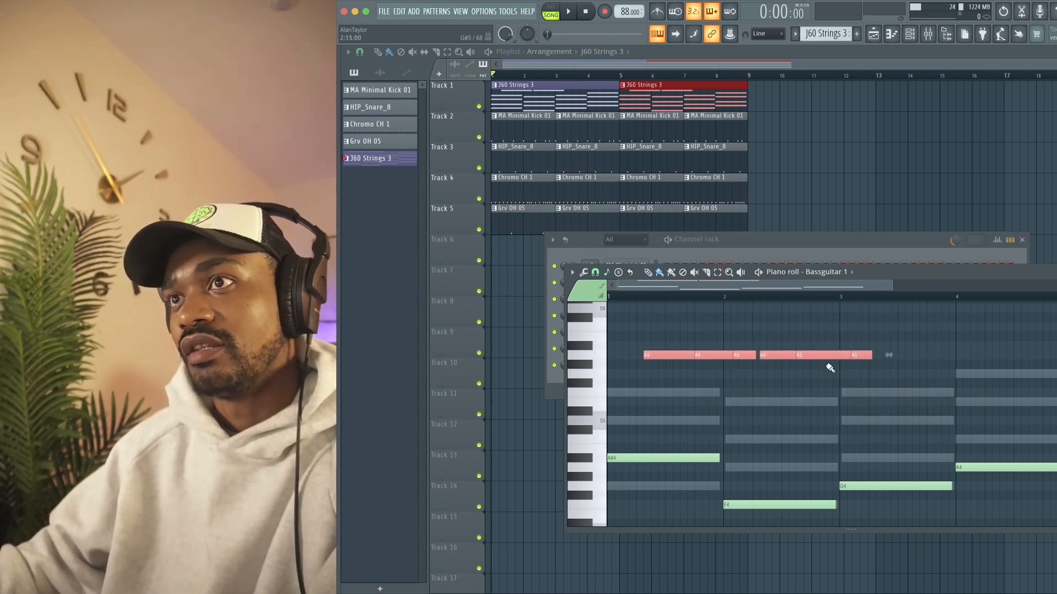
{"action": "right_click", "coordinate": [831, 355]}
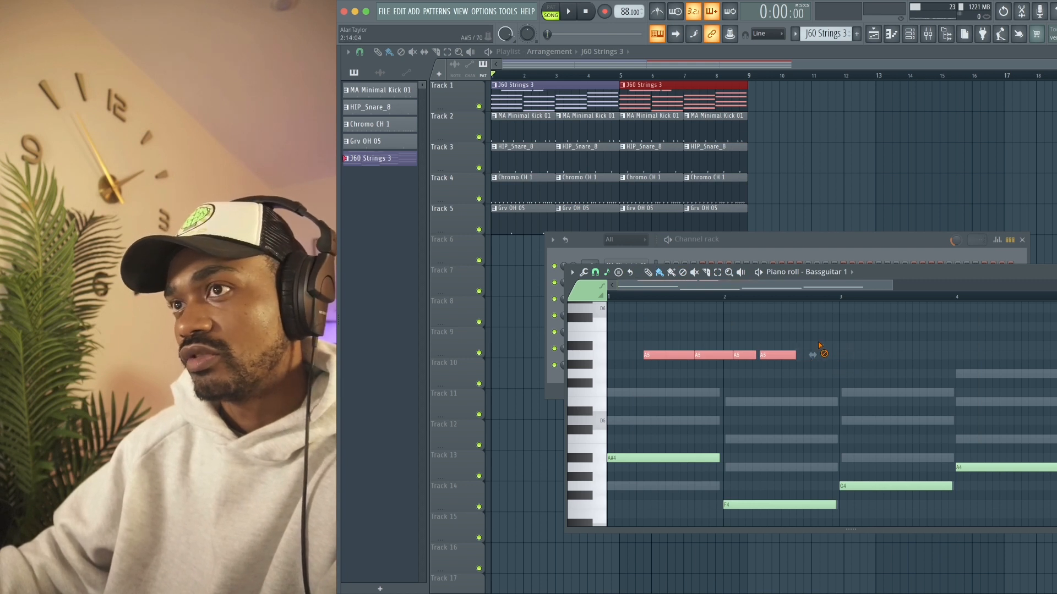
{"action": "right_click", "coordinate": [669, 355]}
{"action": "right_click", "coordinate": [715, 355]}
{"action": "right_click", "coordinate": [747, 355]}
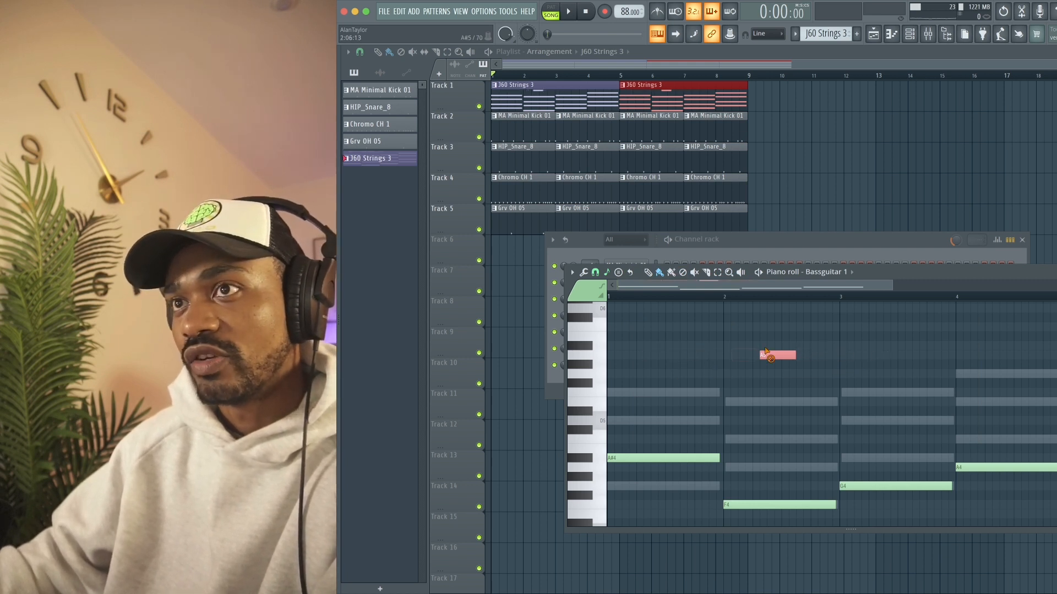
{"action": "right_click", "coordinate": [794, 355]}
Audition the one-bar bass notes in bars 1 to 4 at several points with the Playback tool
{"action": "scroll", "coordinate": [762, 400], "scroll_direction": "up", "scroll_amount": 1}
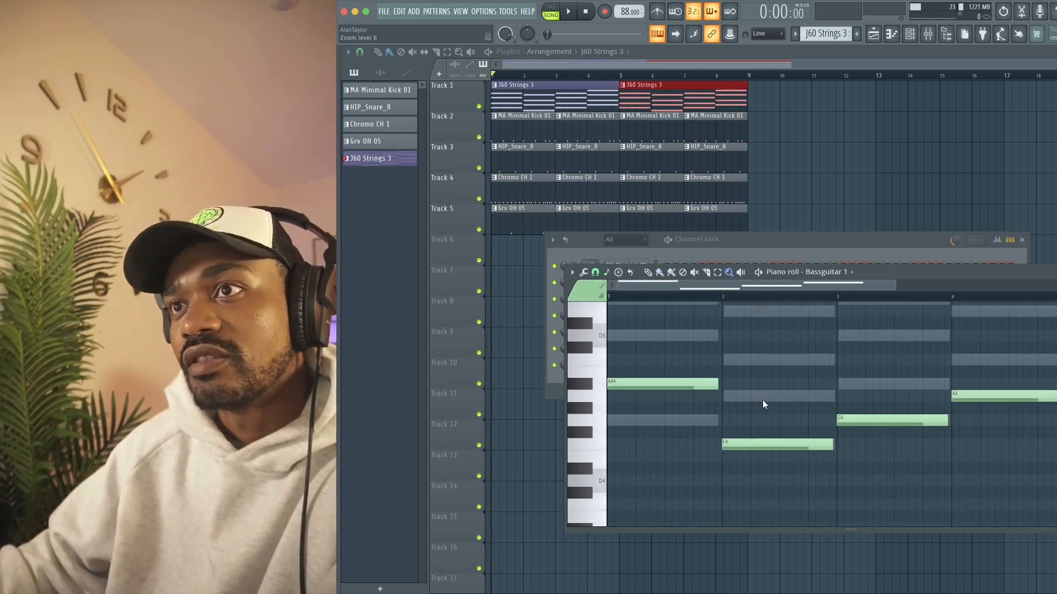
{"action": "scroll", "coordinate": [762, 399], "scroll_direction": "down", "scroll_amount": 1}
{"action": "scroll", "coordinate": [774, 385], "scroll_direction": "up", "scroll_amount": 1}
{"action": "scroll", "coordinate": [768, 413], "scroll_direction": "down", "scroll_amount": 1}
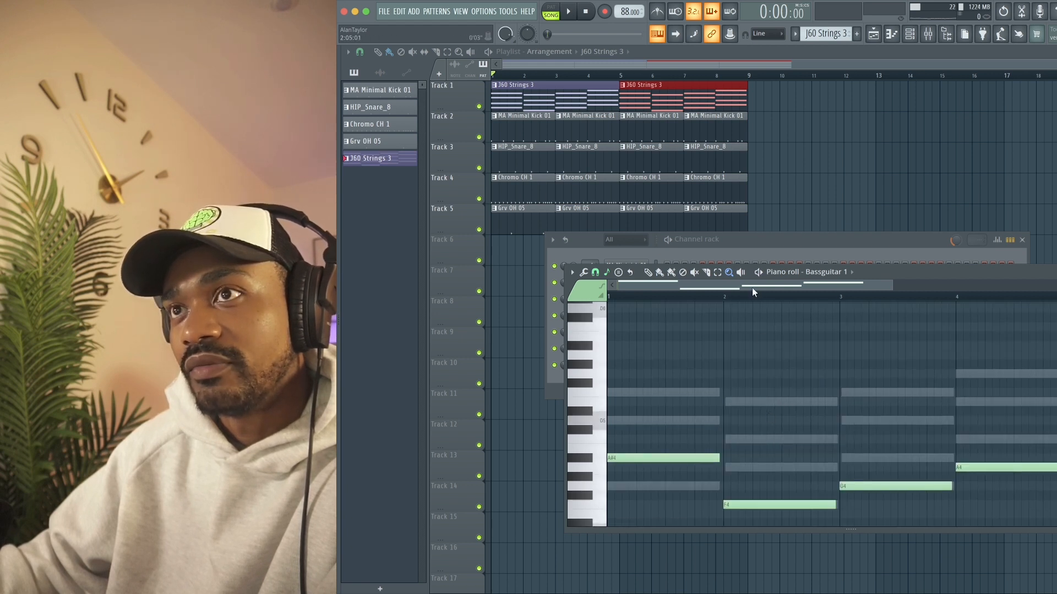
{"action": "key", "text": "y"}
{"action": "left_click", "coordinate": [765, 343]}
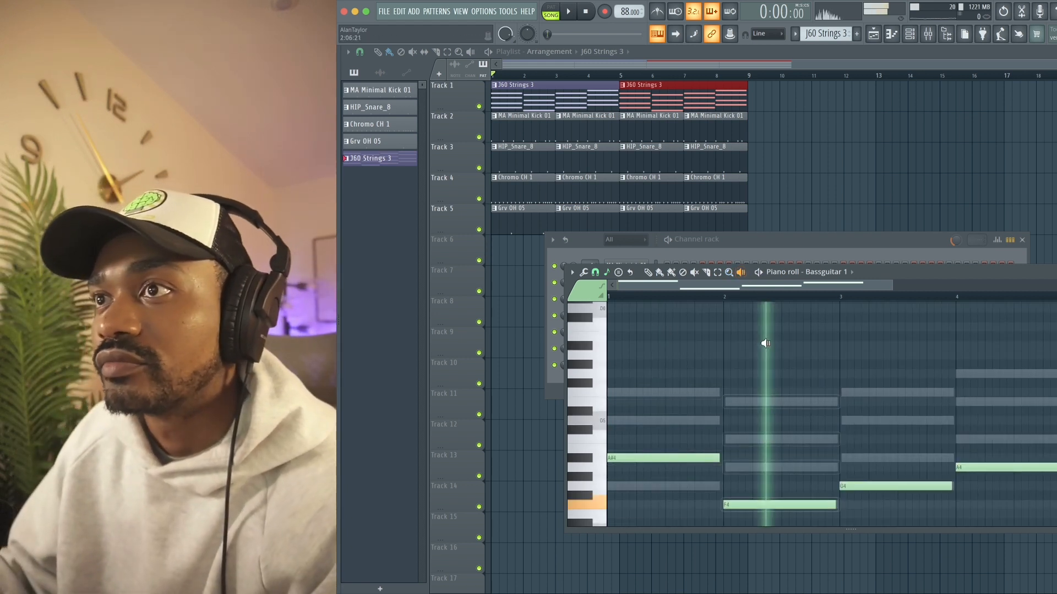
{"action": "left_click", "coordinate": [904, 356]}
{"action": "left_click", "coordinate": [1013, 336]}
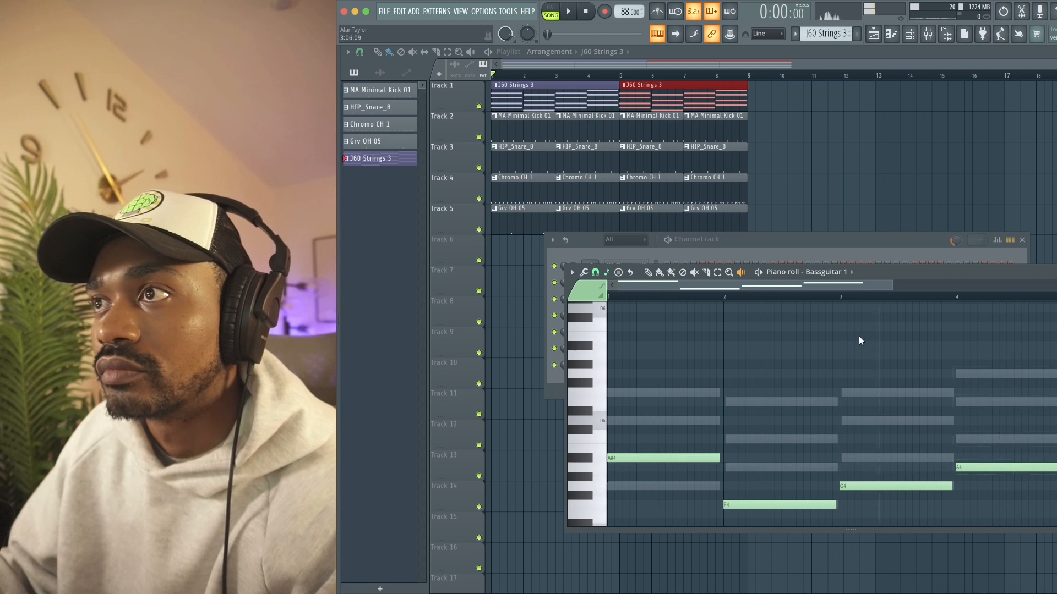
{"action": "left_click", "coordinate": [857, 336]}
{"action": "left_click", "coordinate": [774, 333]}
{"action": "left_click", "coordinate": [661, 323]}
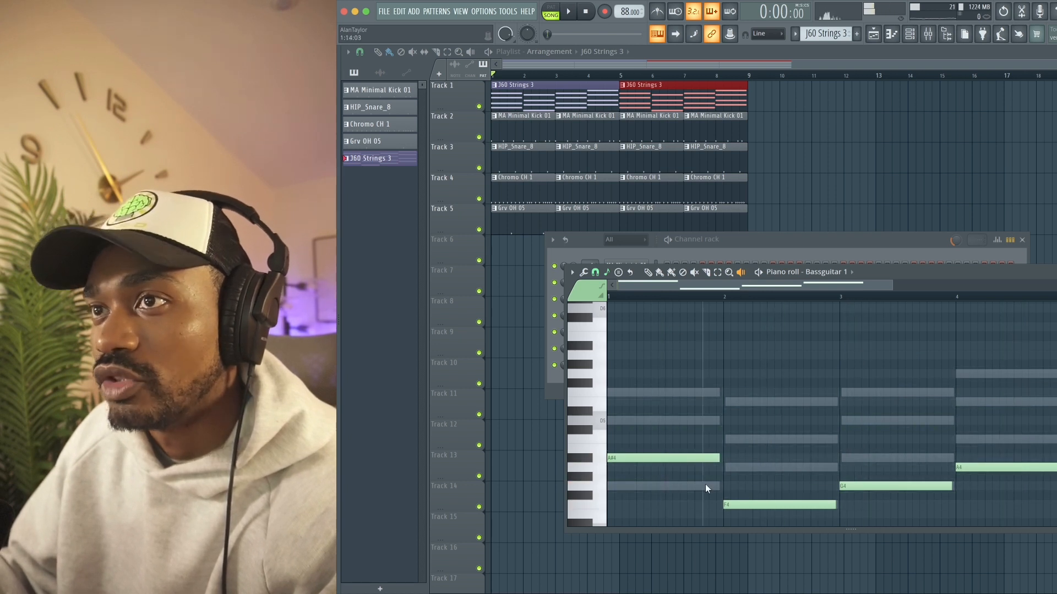
{"action": "left_click", "coordinate": [782, 375]}
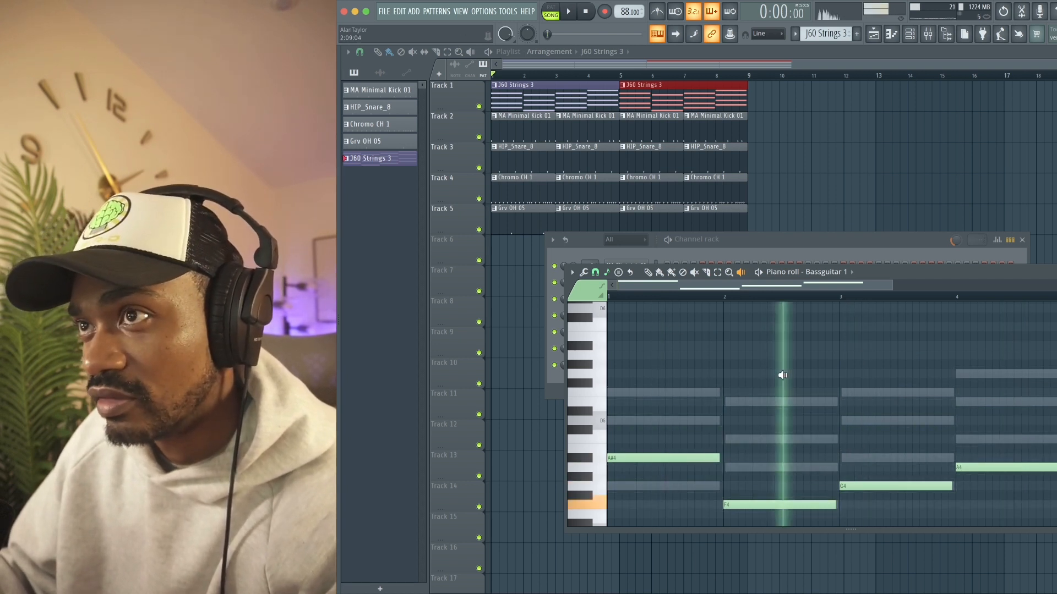
{"action": "left_click", "coordinate": [903, 359]}
{"action": "left_click", "coordinate": [1011, 342]}
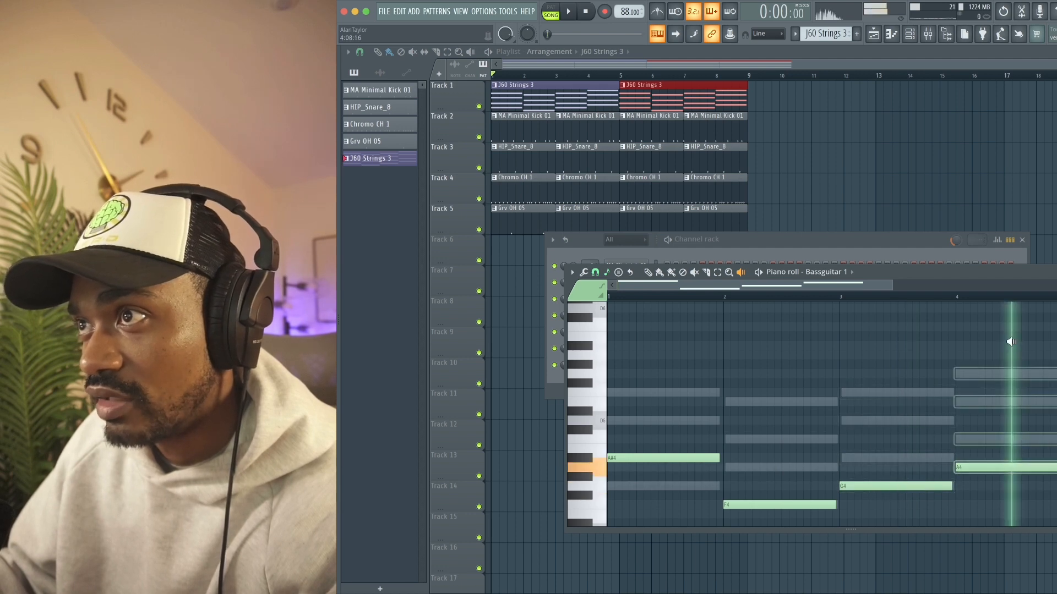
{"action": "left_click", "coordinate": [708, 336]}
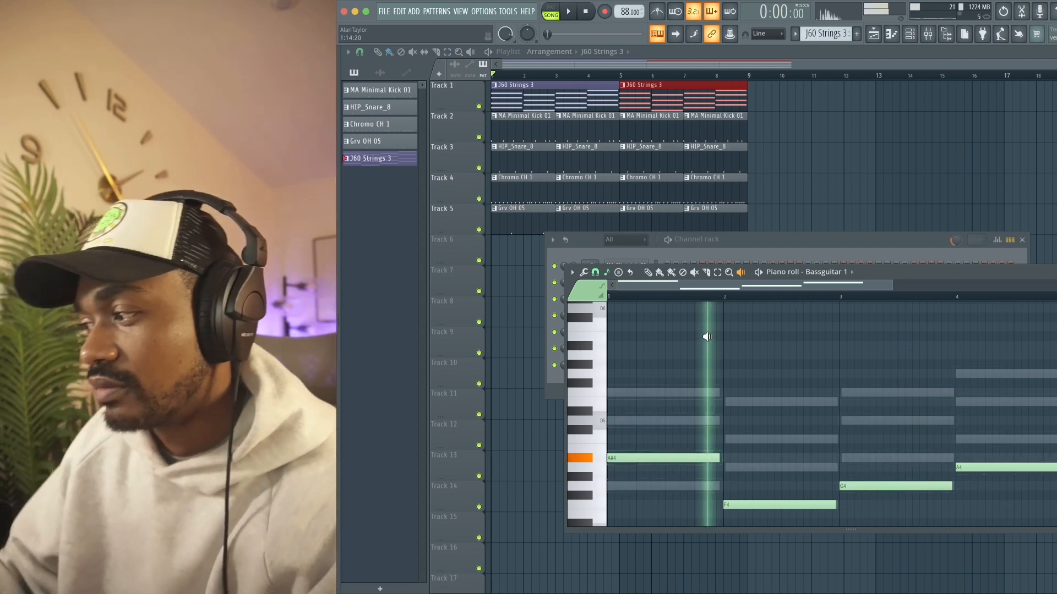
Compare the A#4 and A#3 keys, and transpose all four bass notes down one octave to A#3, F3, G3 and A3
{"action": "scroll", "coordinate": [834, 399], "scroll_direction": "down", "scroll_amount": 2}
{"action": "left_click_drag", "start_coordinate": [960, 462], "coordinate": [604, 317]}
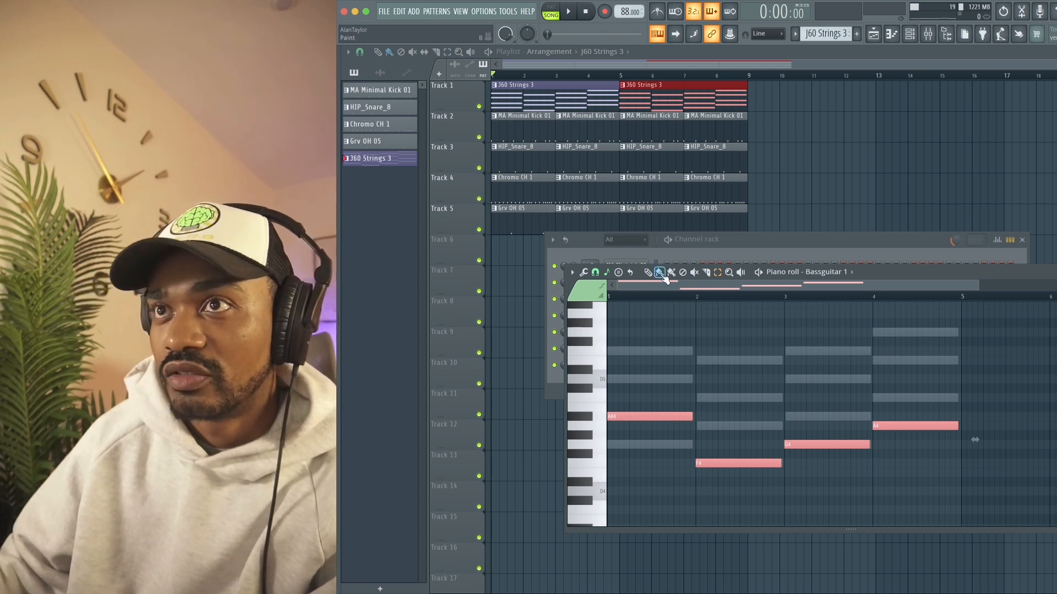
{"action": "scroll", "coordinate": [658, 342], "scroll_direction": "down", "scroll_amount": 3}
{"action": "key", "text": "p"}
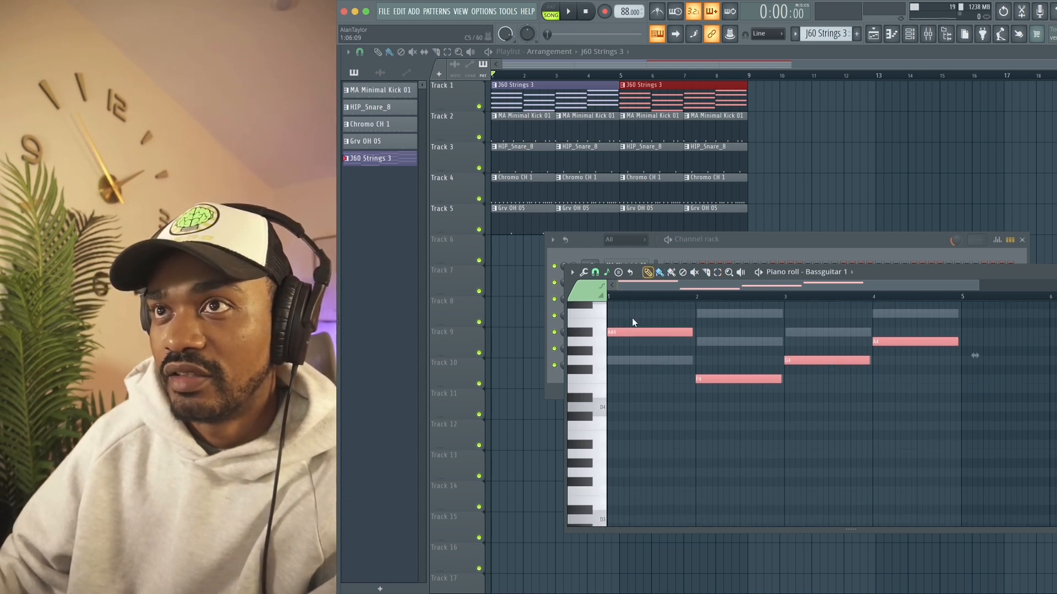
{"action": "left_click", "coordinate": [590, 337]}
{"action": "left_click", "coordinate": [591, 337]}
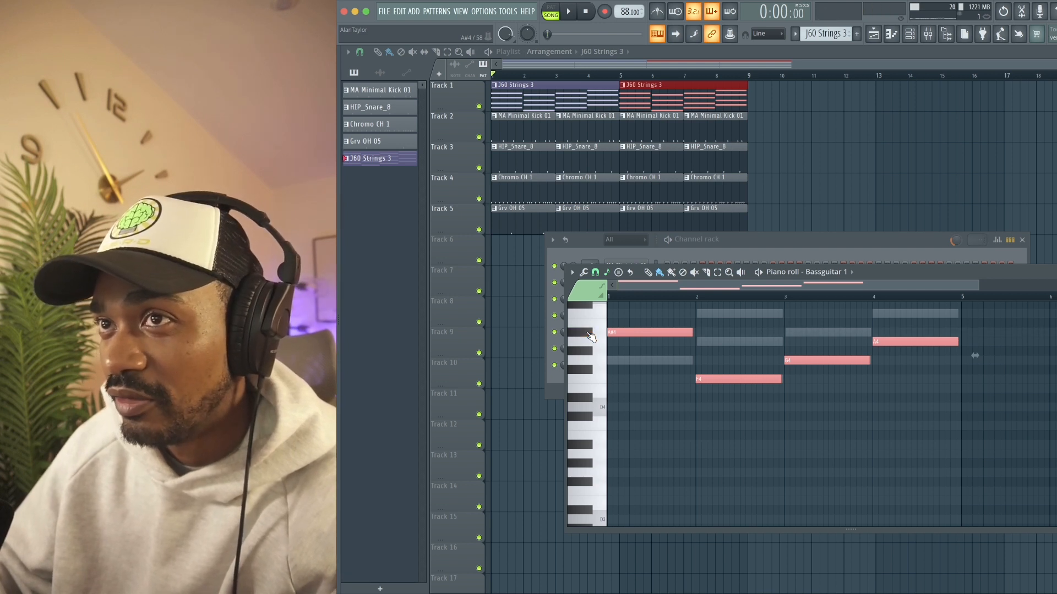
{"action": "left_click", "coordinate": [591, 337]}
{"action": "left_click", "coordinate": [591, 337]}
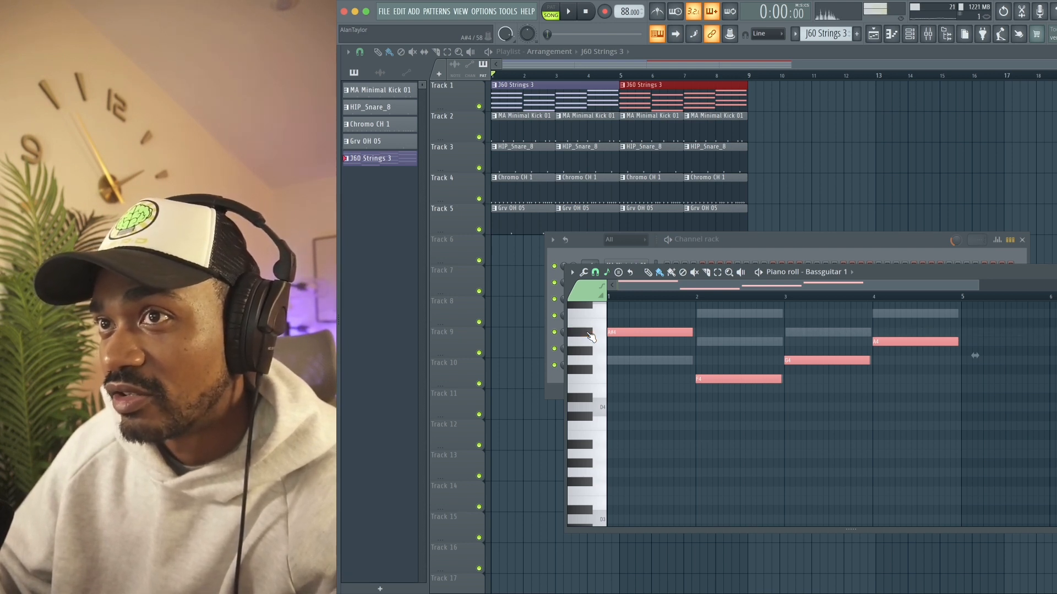
{"action": "left_click", "coordinate": [590, 336]}
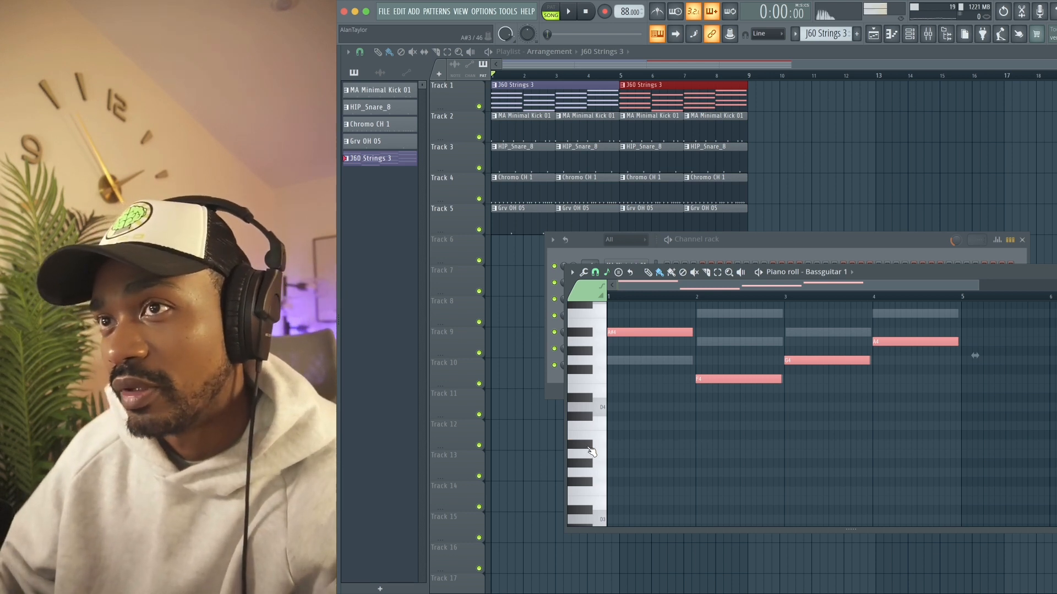
{"action": "left_click", "coordinate": [590, 447]}
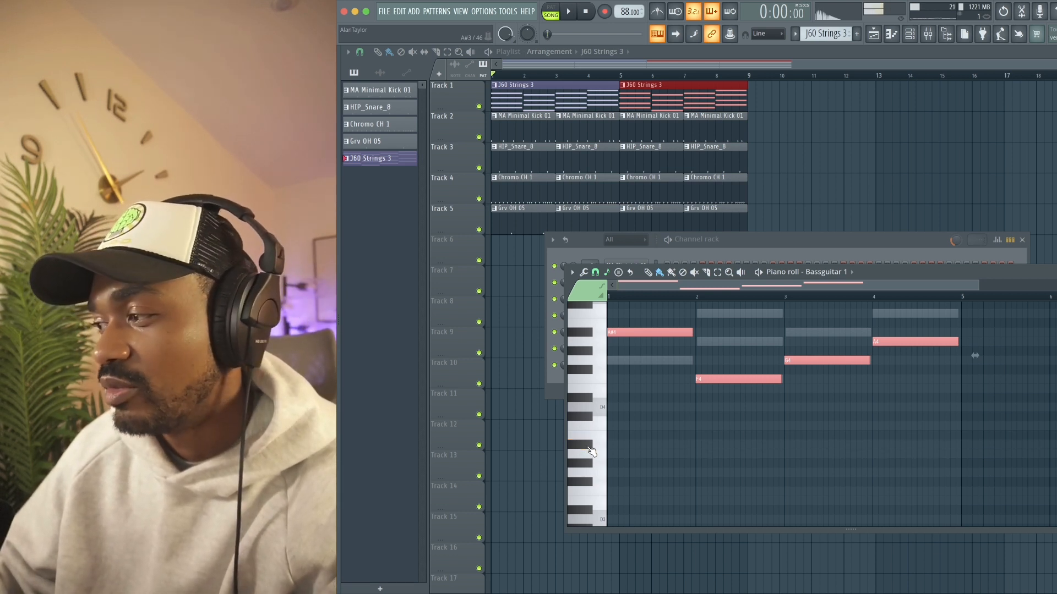
{"action": "left_click_drag", "start_coordinate": [629, 332], "coordinate": [609, 402]}
{"action": "key", "text": "space"}
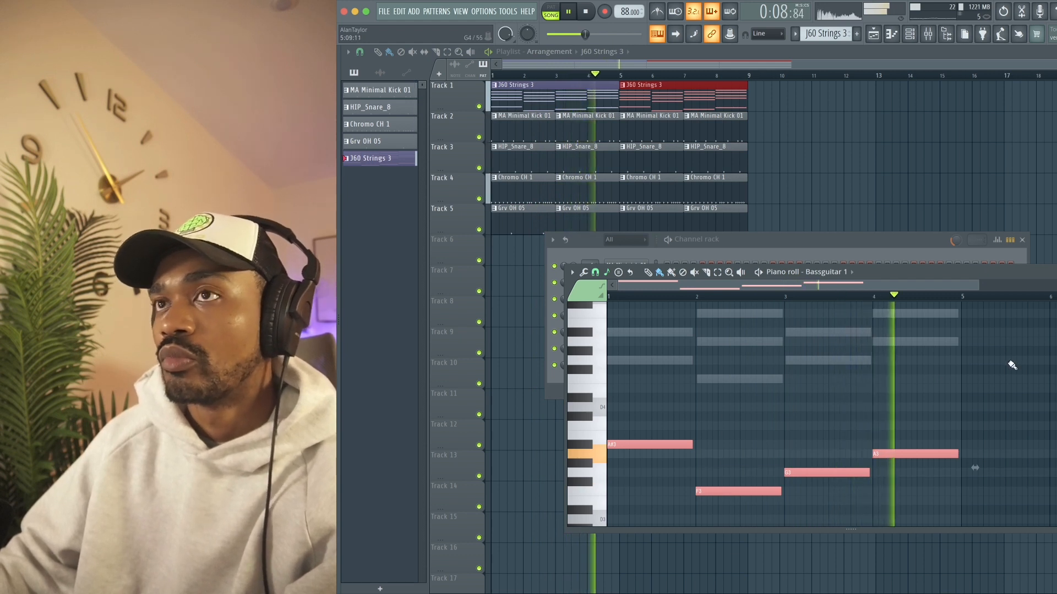
{"action": "key", "text": "space"}
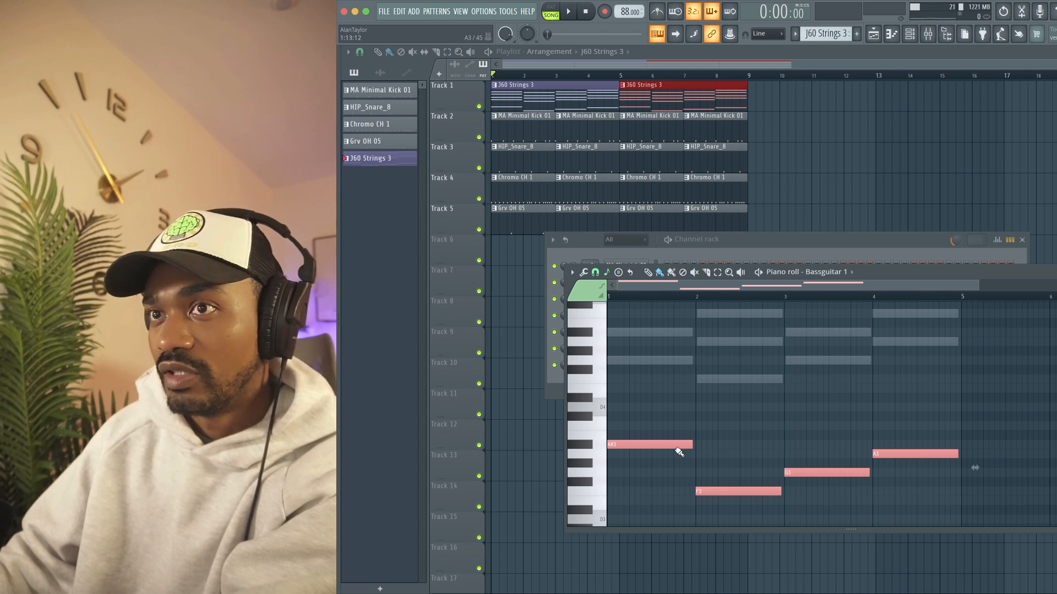
Slice the one-bar bass notes in bars 1 to 4 into a repeating rhythm of three short hits with gaps
{"action": "key", "text": "space"}
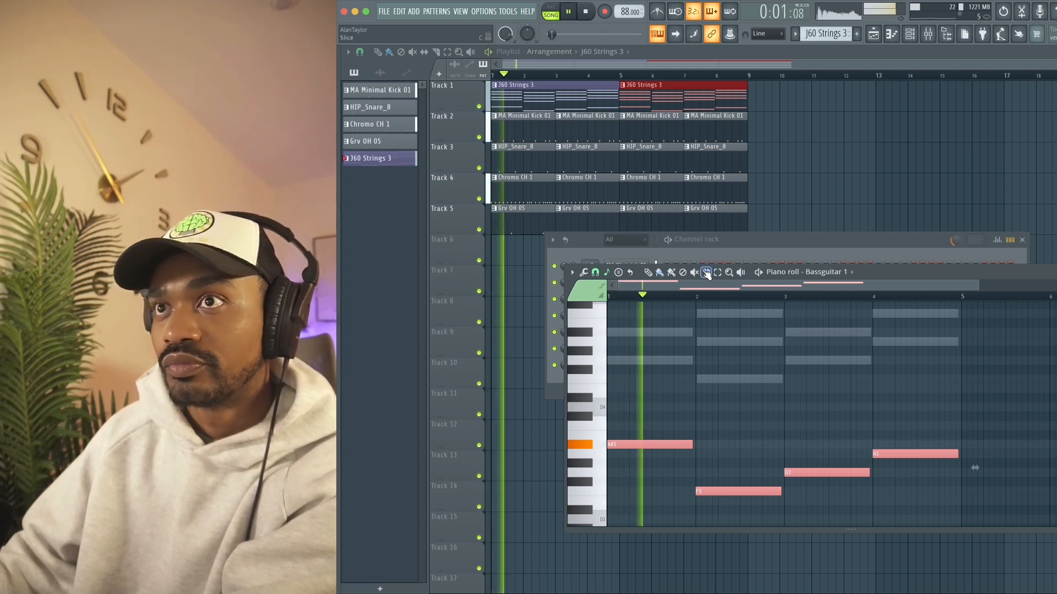
{"action": "left_click", "coordinate": [629, 441]}
{"action": "key", "text": "space"}
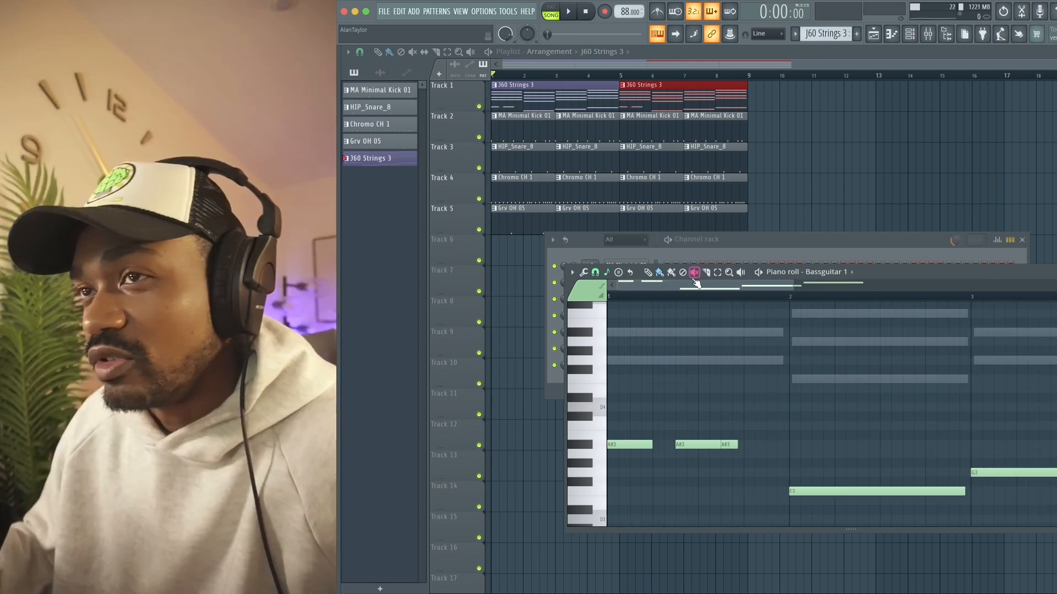
{"action": "left_click", "coordinate": [707, 272]}
{"action": "key", "text": "space"}
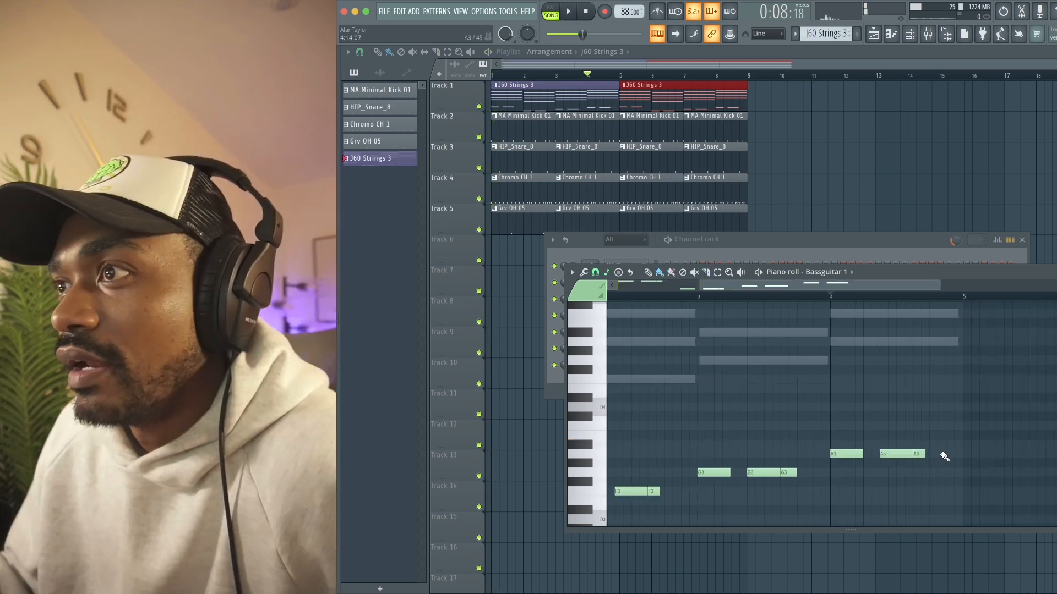
Add a short extra A3 bass note near the end of bar 4, shift it slightly later, and play the beat
{"action": "key", "text": "space"}
{"action": "left_click", "coordinate": [943, 455]}
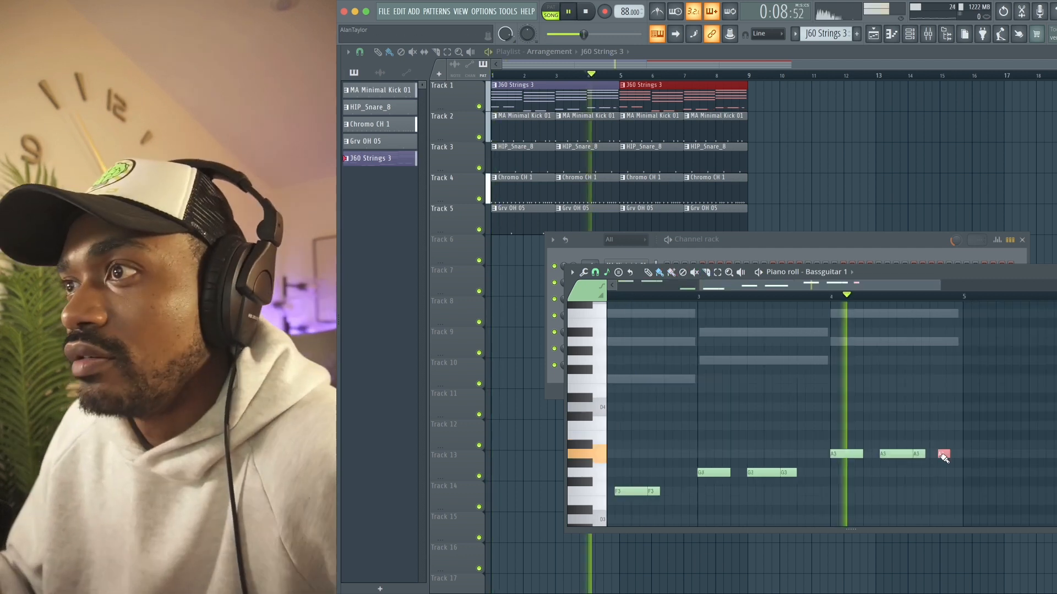
{"action": "left_click_drag", "start_coordinate": [942, 455], "coordinate": [952, 455]}
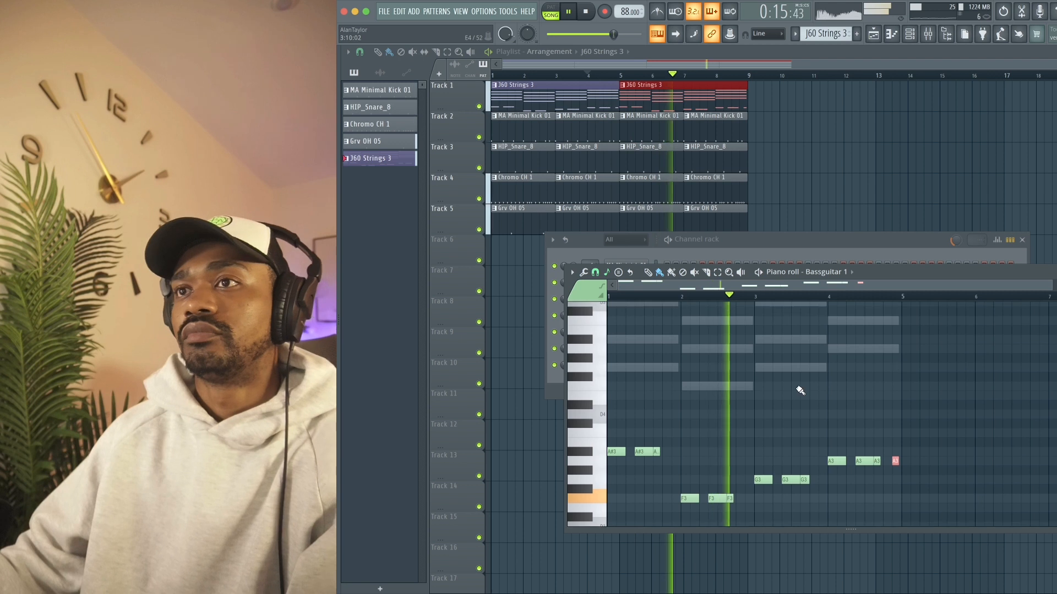
{"action": "scroll", "coordinate": [801, 390], "scroll_direction": "down", "scroll_amount": 2}
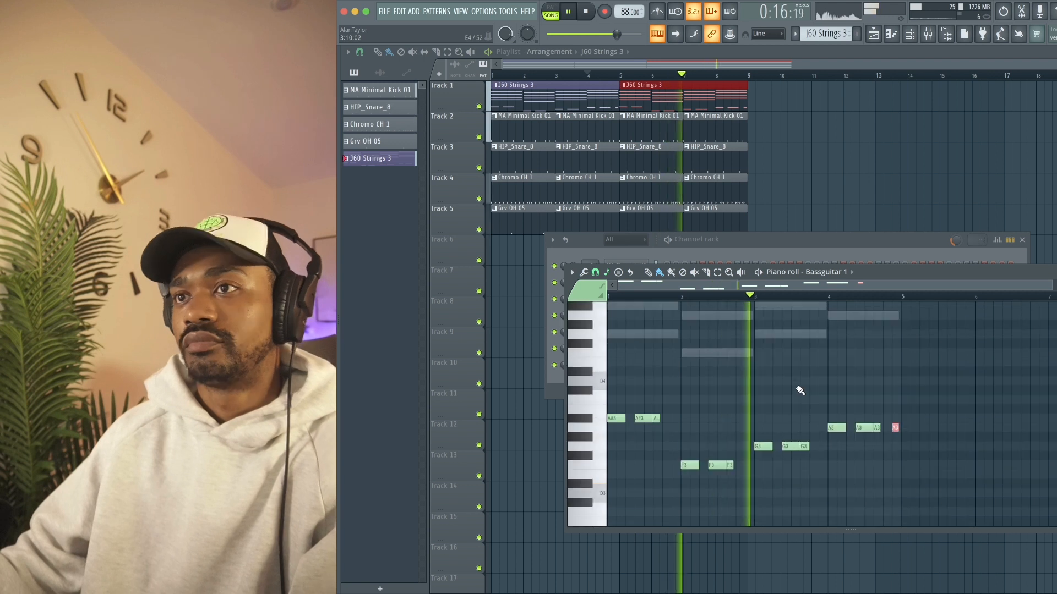
{"action": "scroll", "coordinate": [800, 390], "scroll_direction": "up", "scroll_amount": 3}
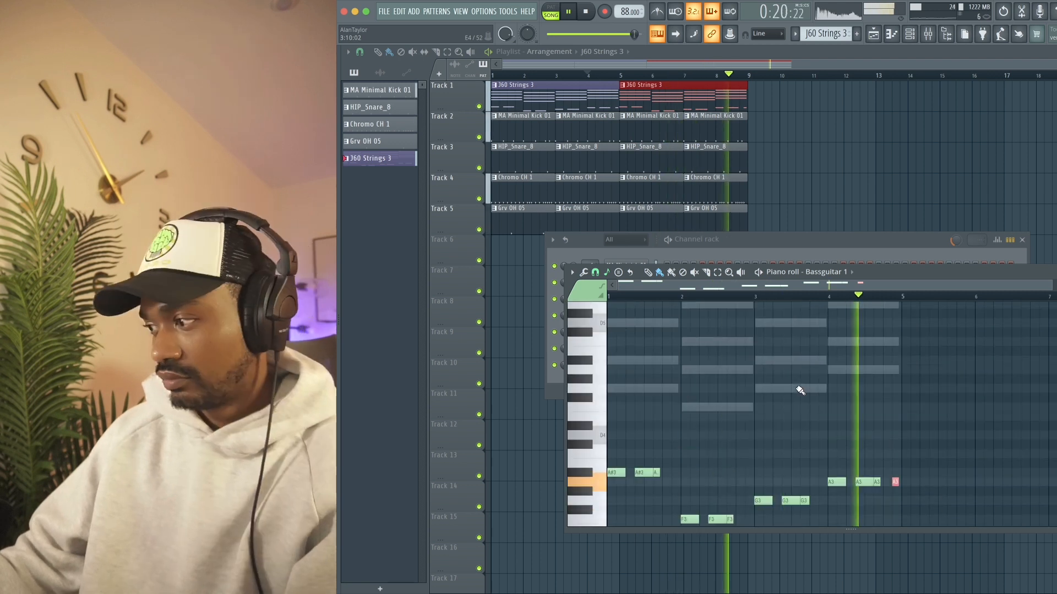
{"action": "left_click", "coordinate": [586, 12]}
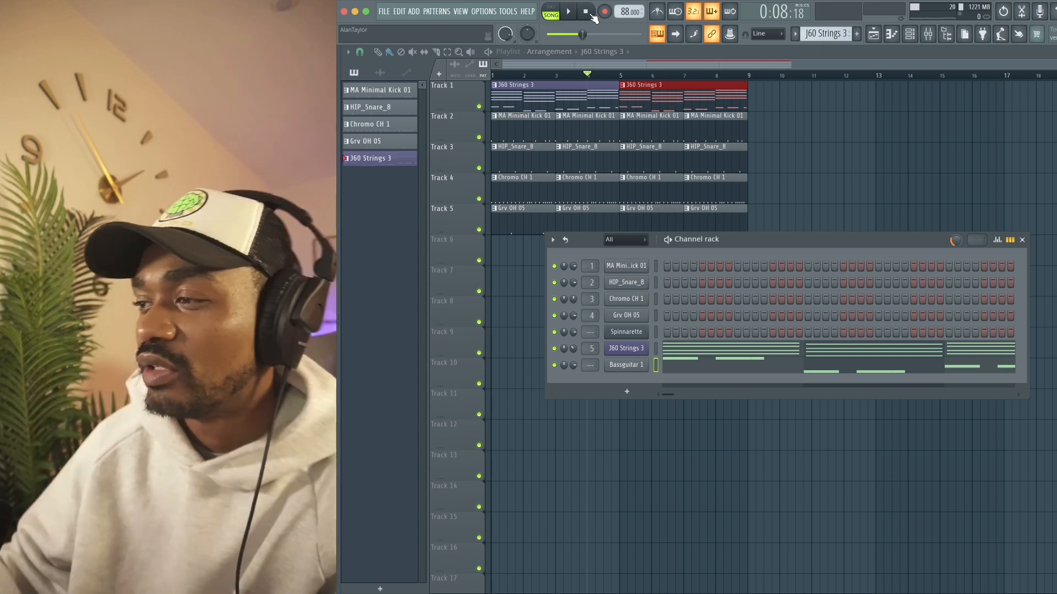
Look over the Mixer tracks and return the playhead to the start of bar 1
{"action": "left_click_drag", "start_coordinate": [876, 237], "coordinate": [927, 249]}
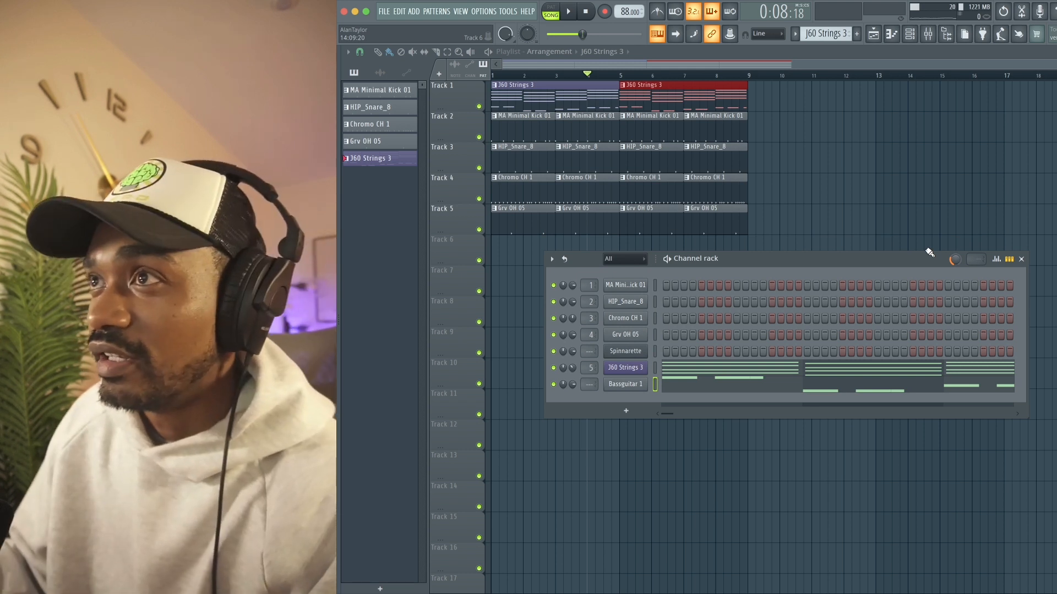
{"action": "left_click", "coordinate": [929, 36]}
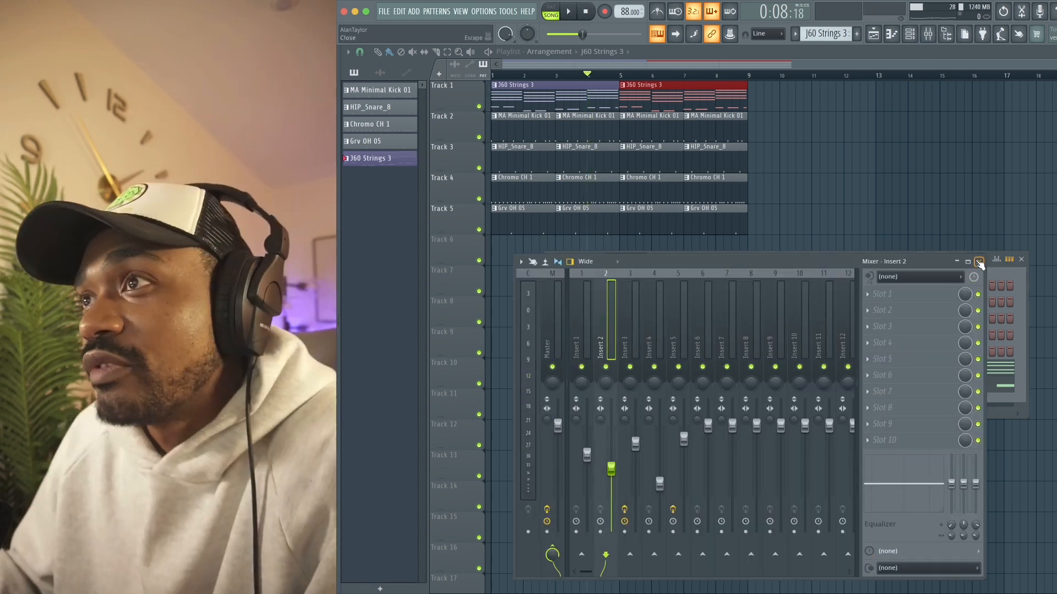
{"action": "left_click", "coordinate": [979, 262]}
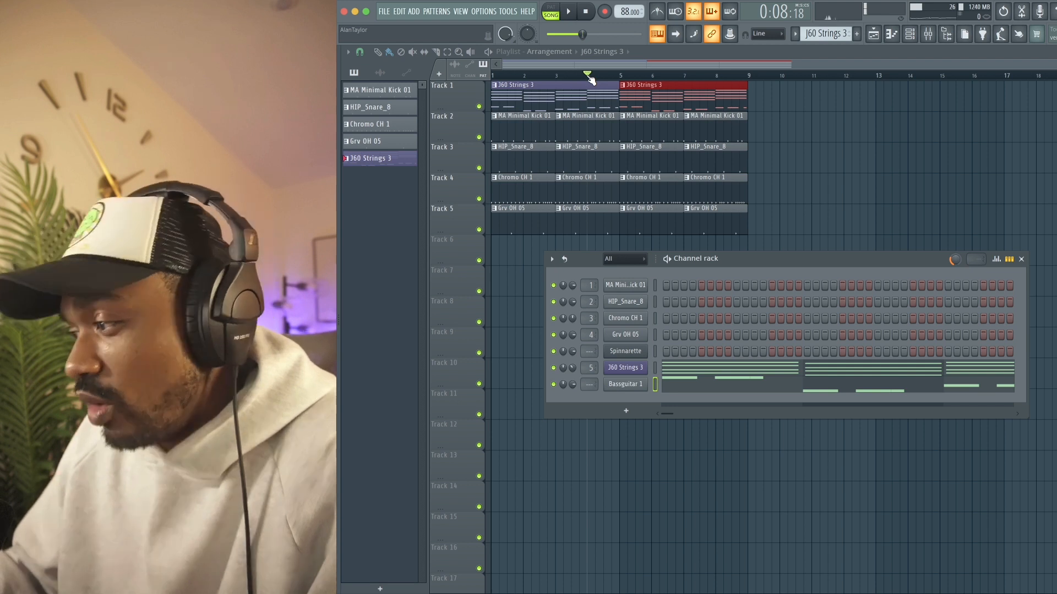
{"action": "left_click_drag", "start_coordinate": [589, 77], "coordinate": [496, 70]}
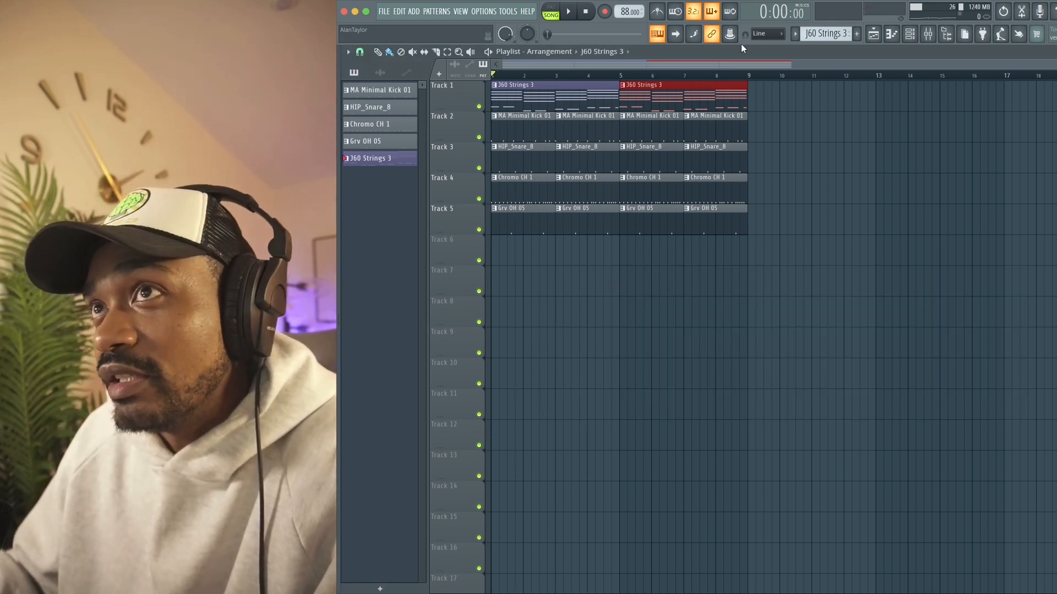